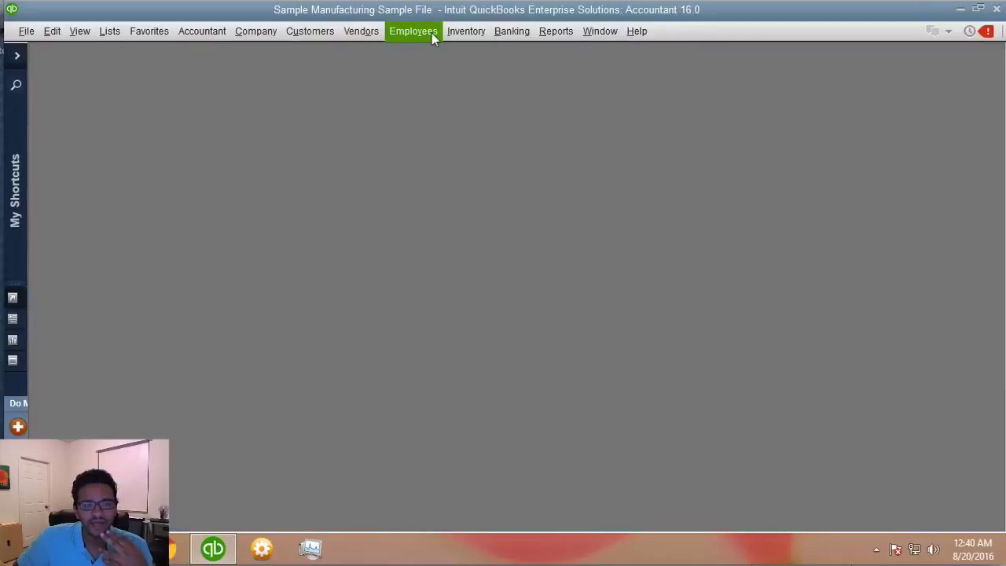
- Open the Employee Center from the Employees menu
left_click(432, 33)
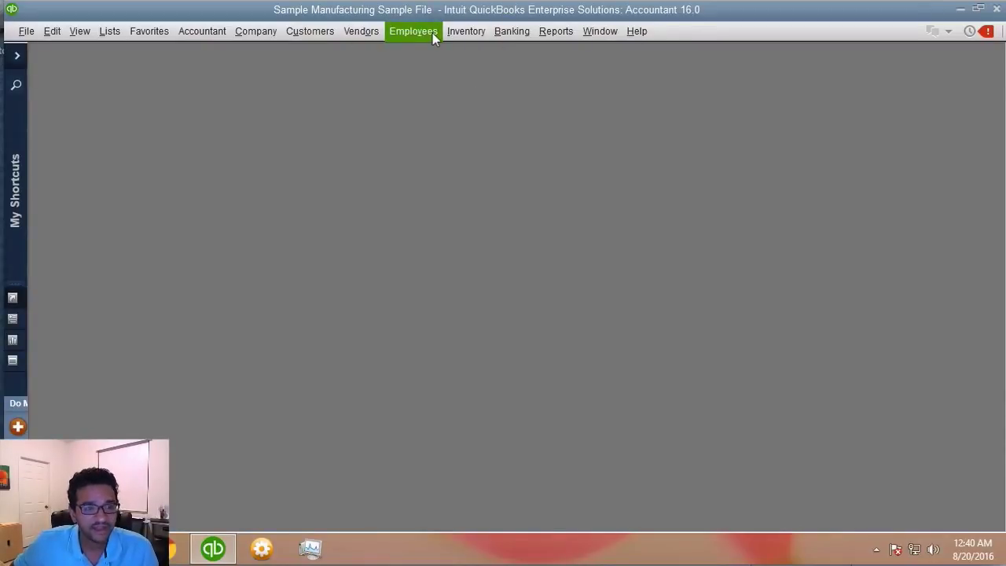
left_click(417, 34)
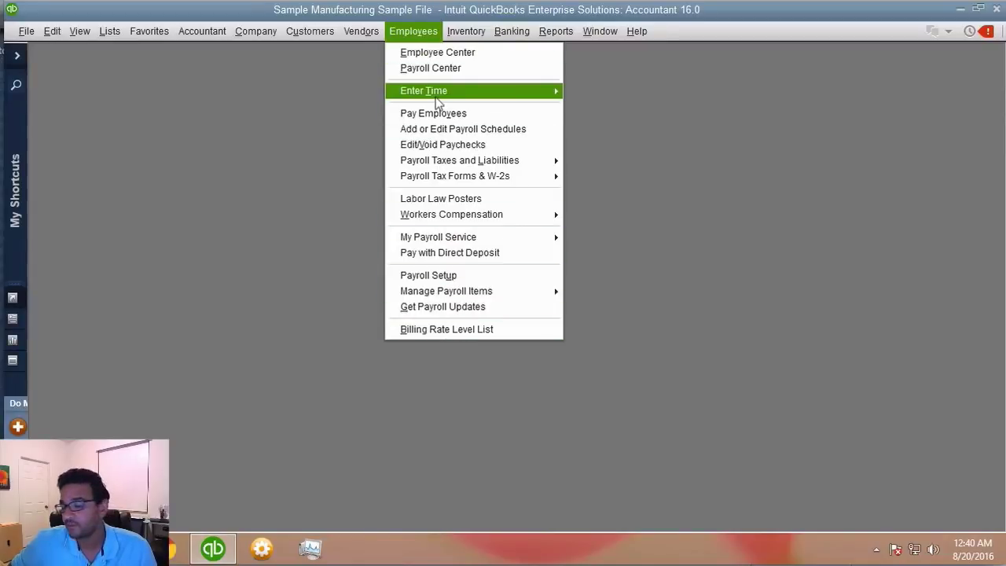
mouse_move(437, 99)
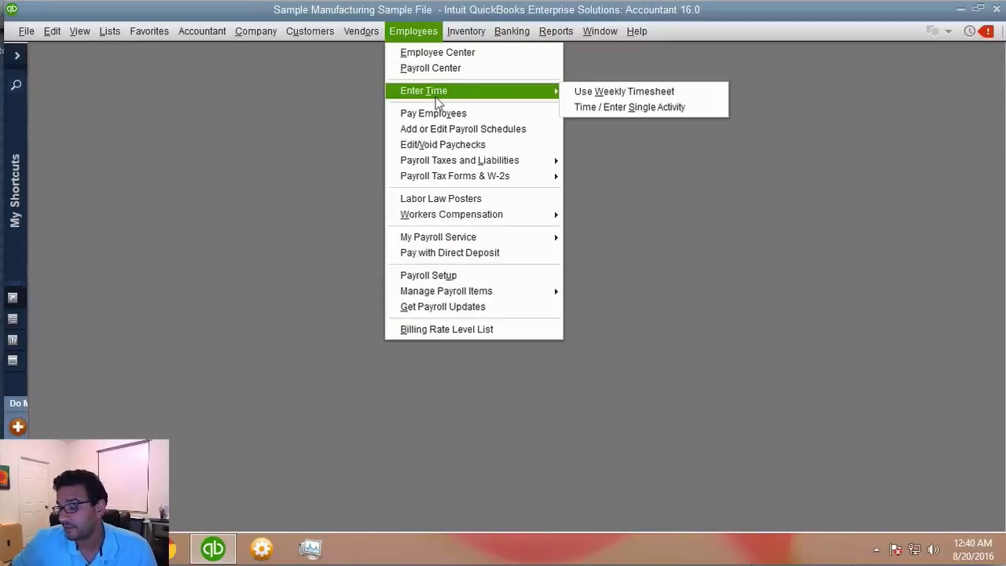
left_click(435, 55)
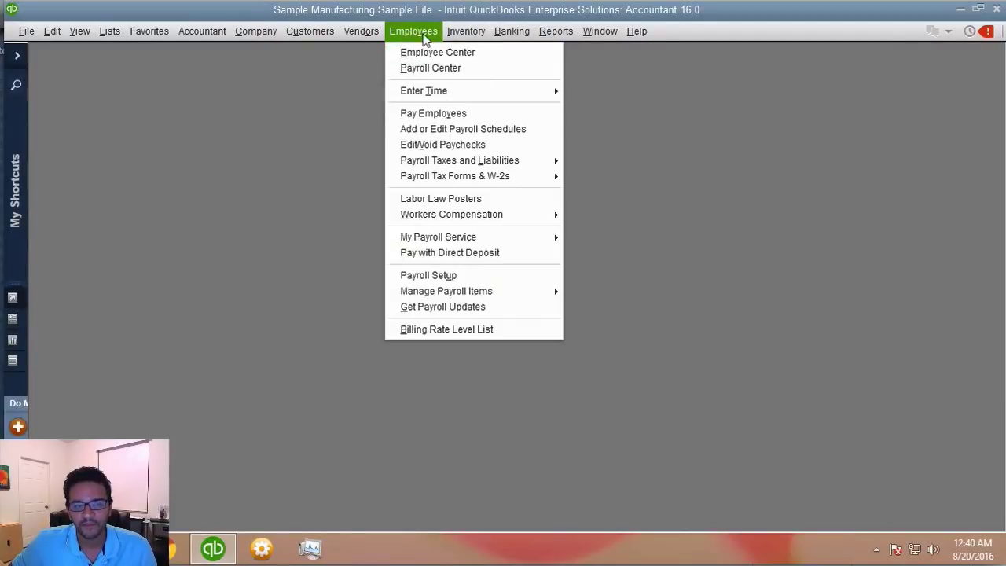
left_click(424, 53)
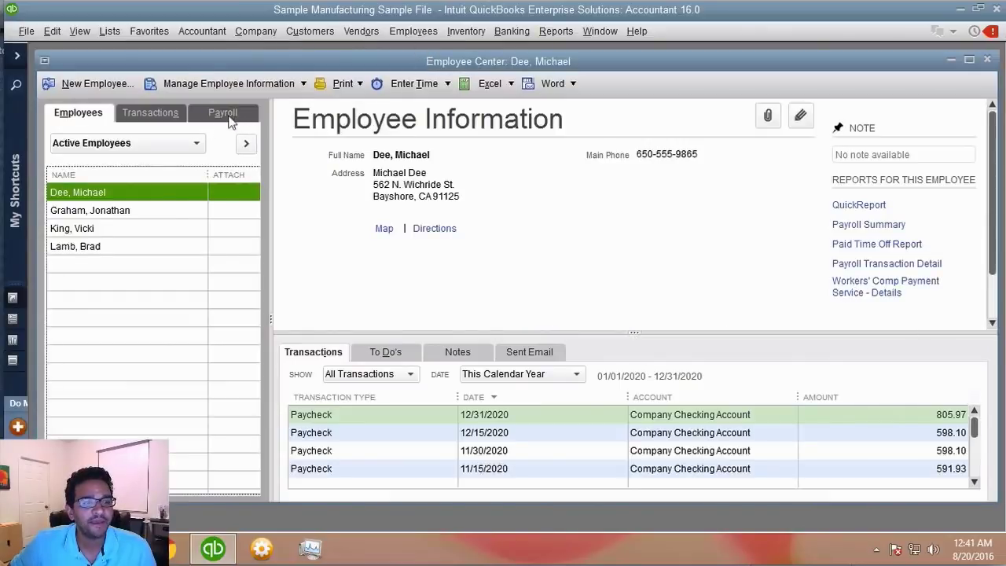
- Switch to the Payroll Center, maximize the window, and check the subscription status and recent payrolls
left_click(224, 115)
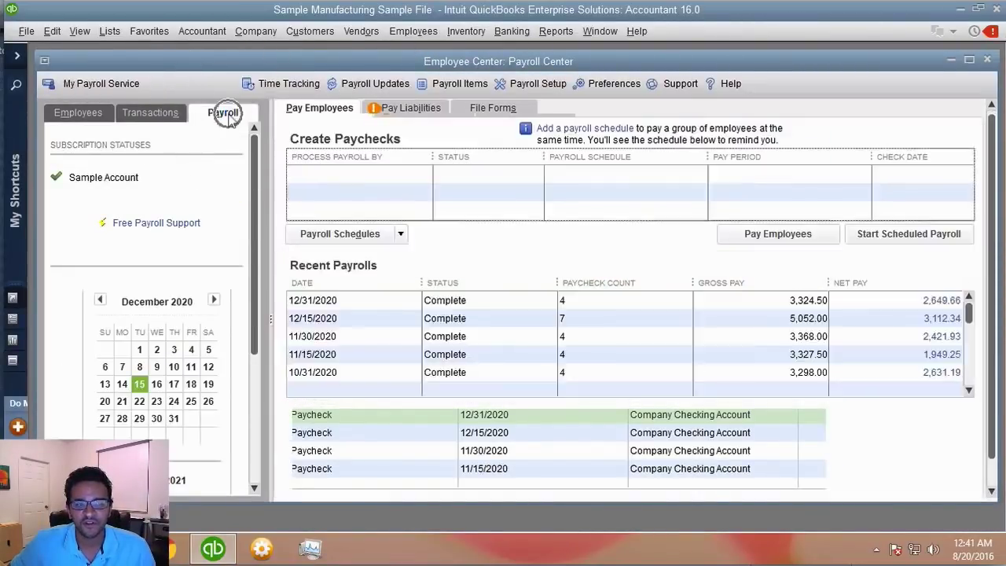
left_click(232, 119)
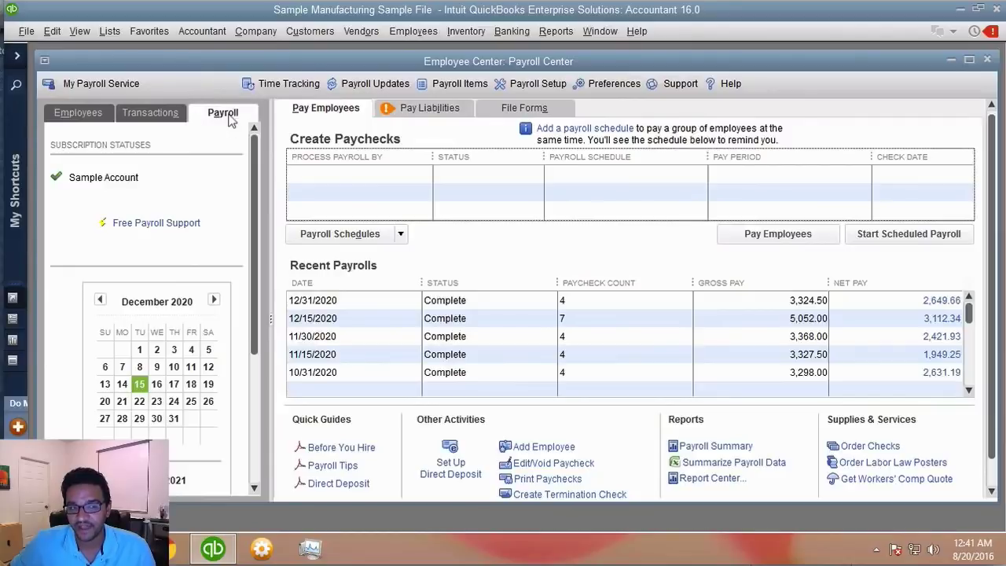
double_click(230, 63)
left_click(106, 150)
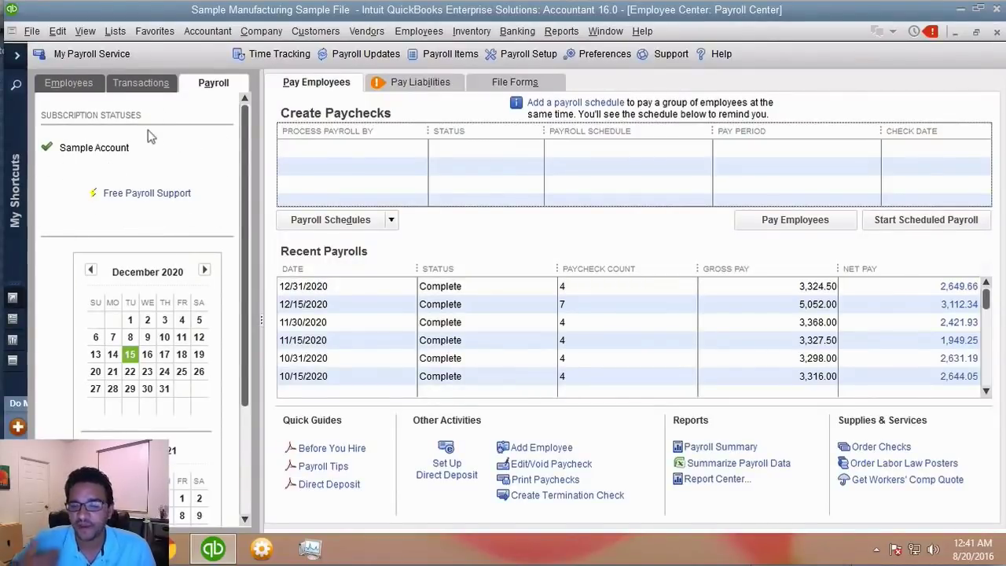
left_click(222, 88)
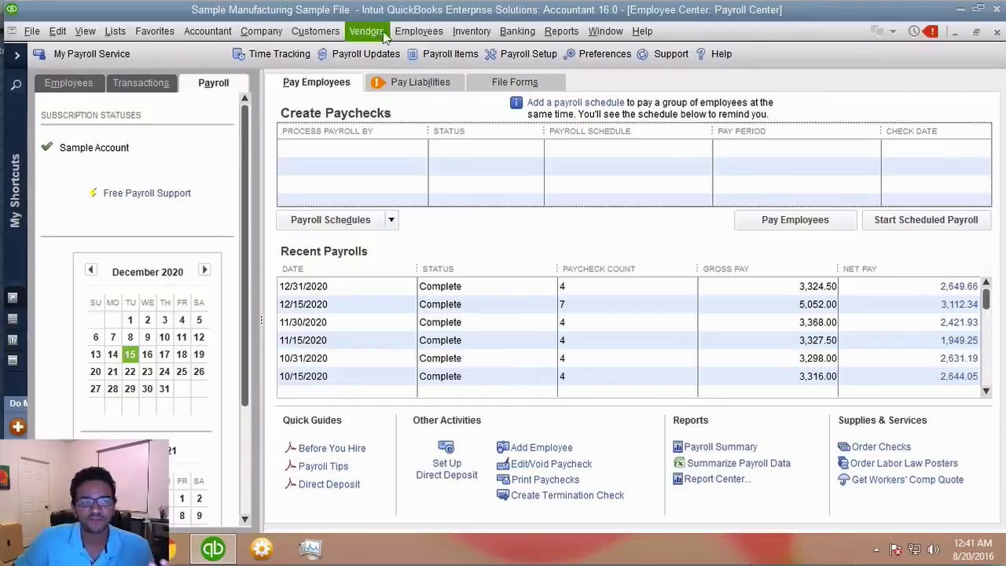
- Launch Employees > Payroll Setup and open the payroll setup checklist PDF from its welcome screen
left_click(437, 33)
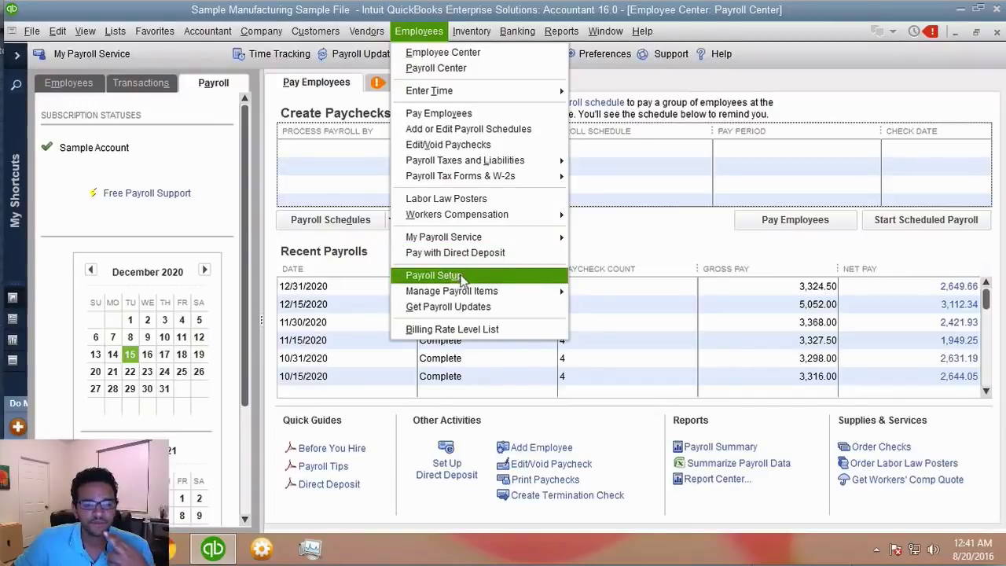
left_click(479, 277)
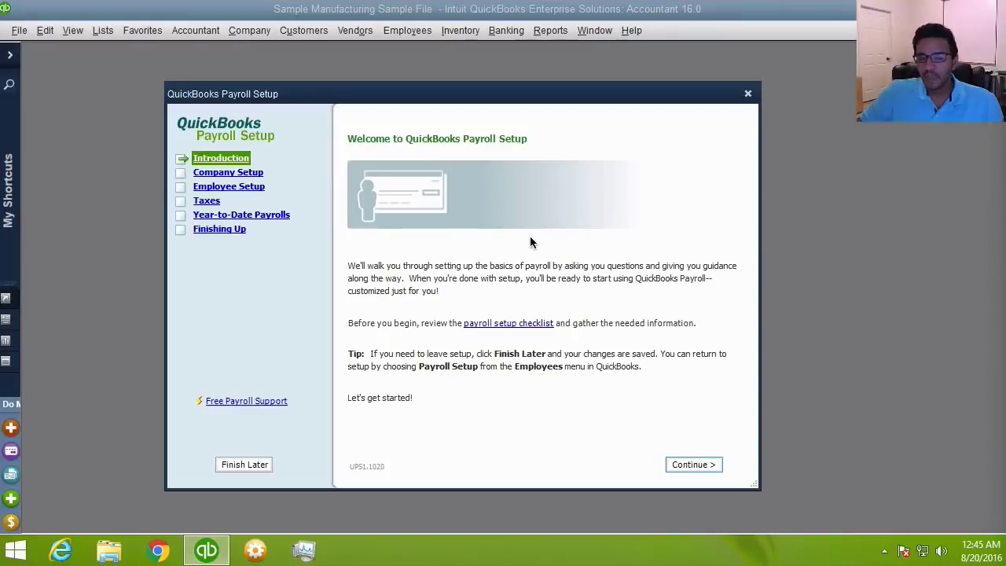
left_click_drag(393, 94, 420, 93)
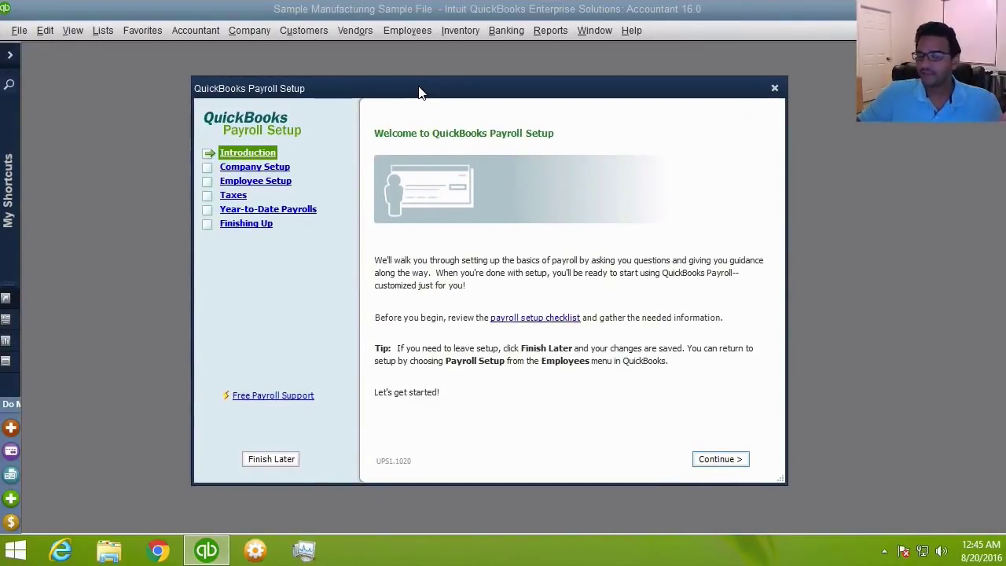
left_click(533, 321)
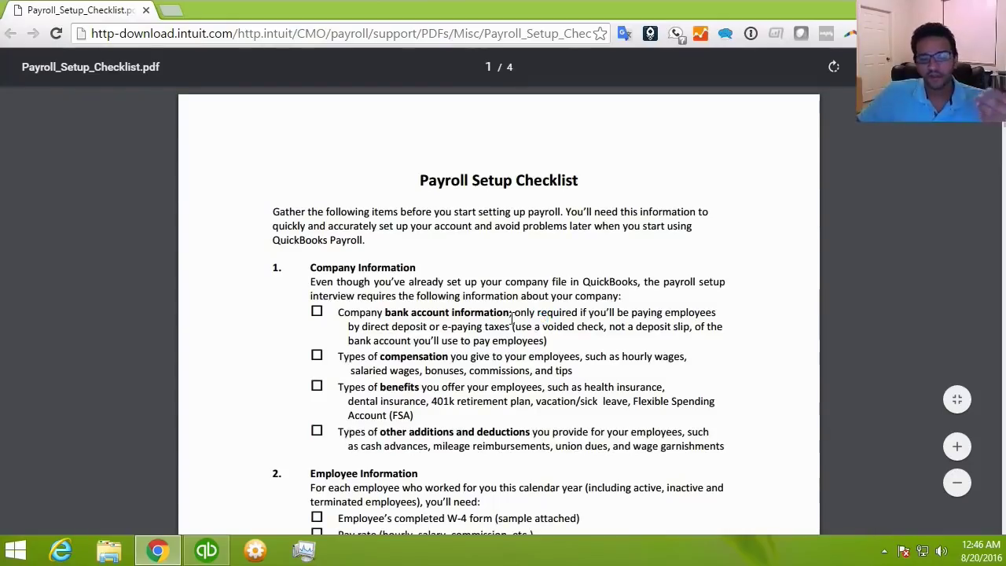
- Read through the four-page Payroll Setup Checklist PDF, then close Chrome
scroll(523, 321, "down", 2)
scroll(511, 317, "down", 5)
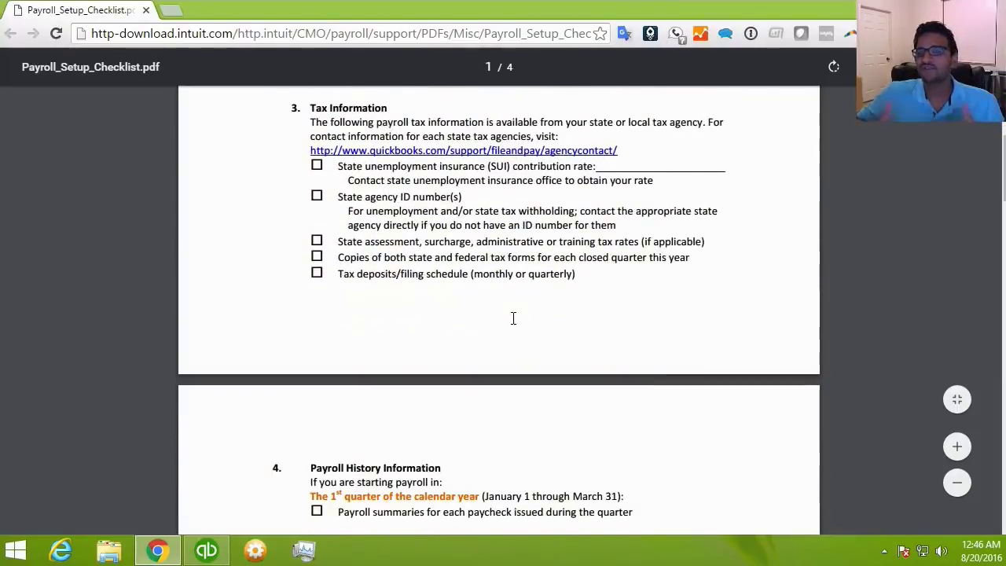
scroll(557, 329, "down", 5)
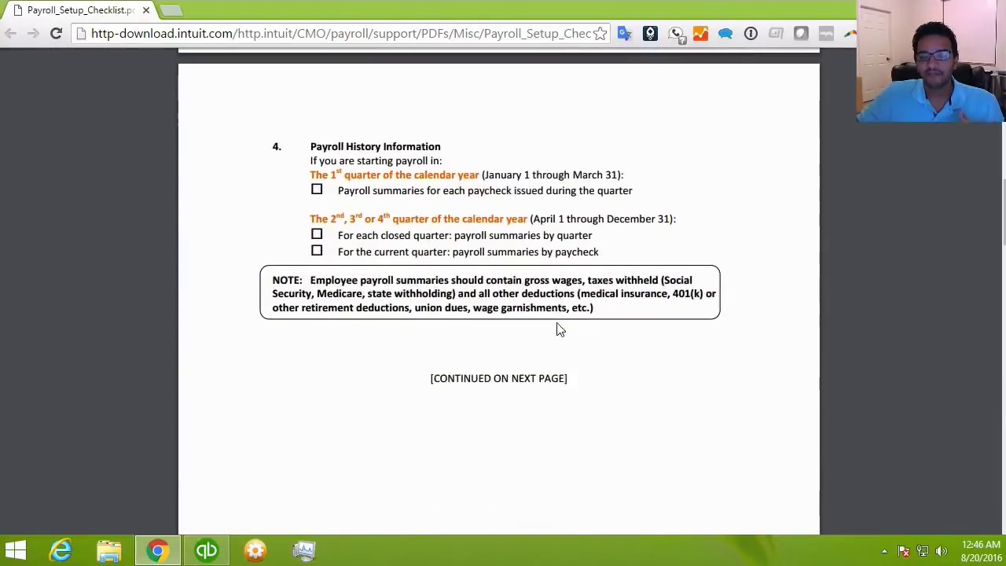
scroll(561, 328, "up", 15)
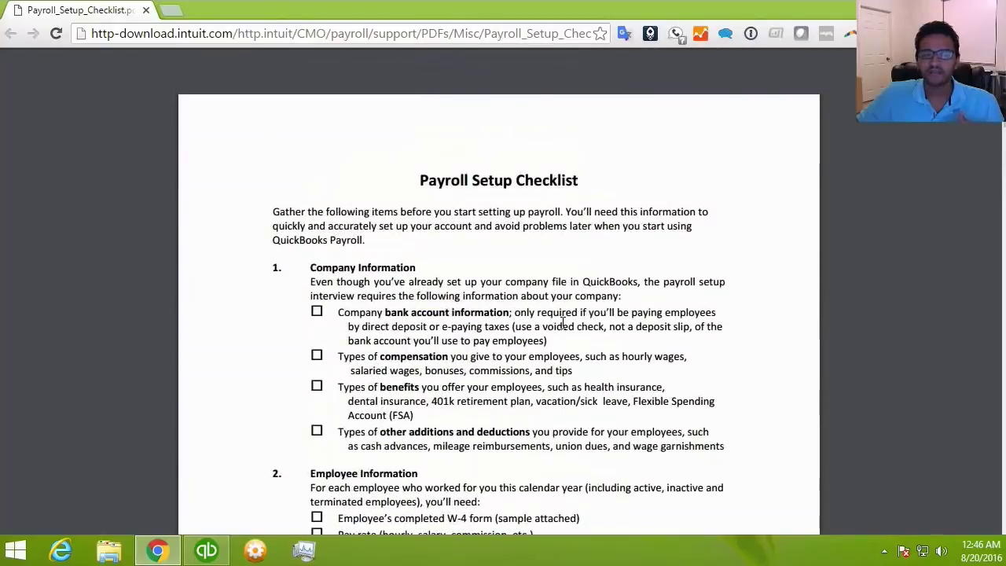
scroll(562, 322, "down", 1)
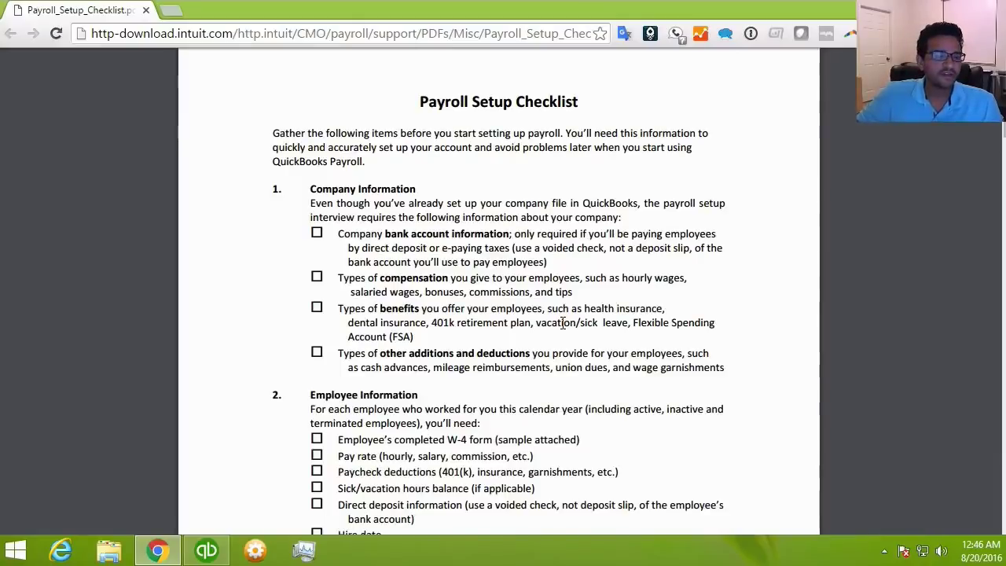
scroll(587, 293, "down", 4)
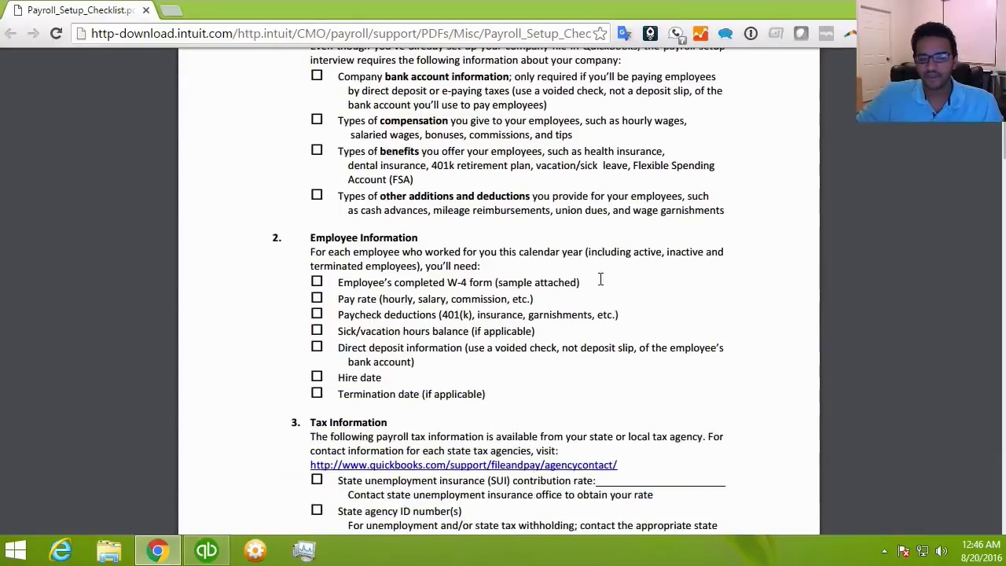
scroll(354, 118, "up", 3)
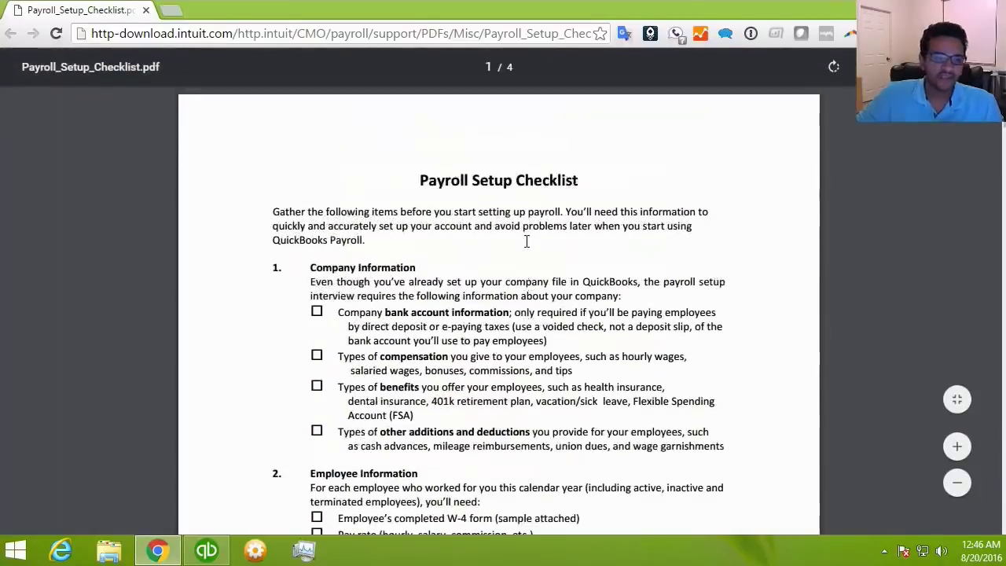
left_click(146, 10)
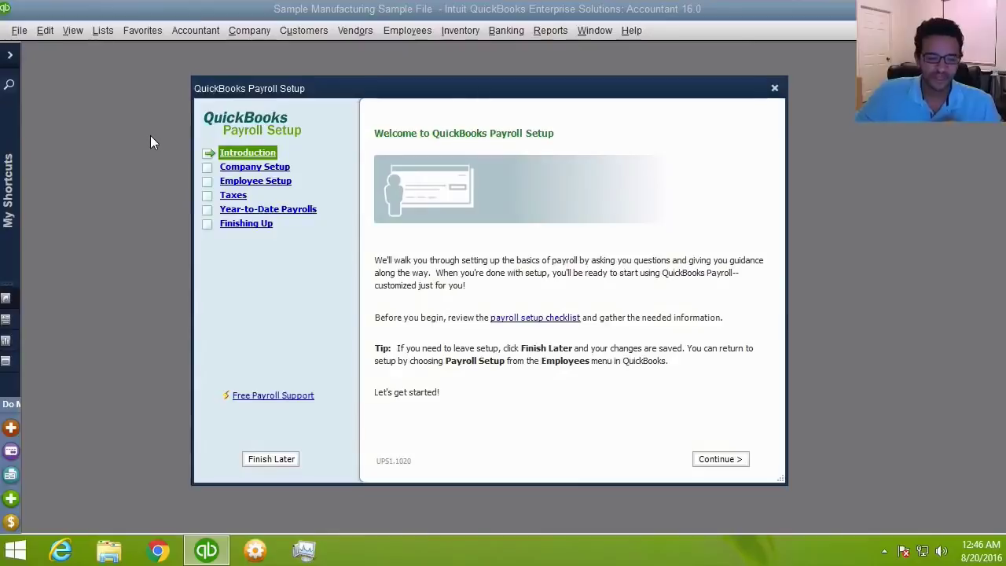
- Continue to the Compensation list and begin adding a new compensation type
left_click(704, 463)
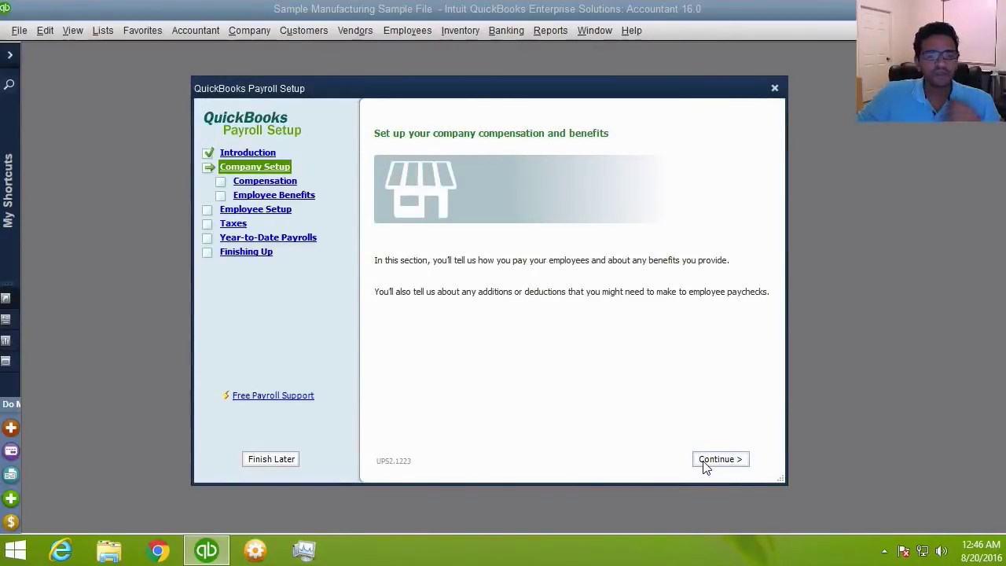
left_click(706, 465)
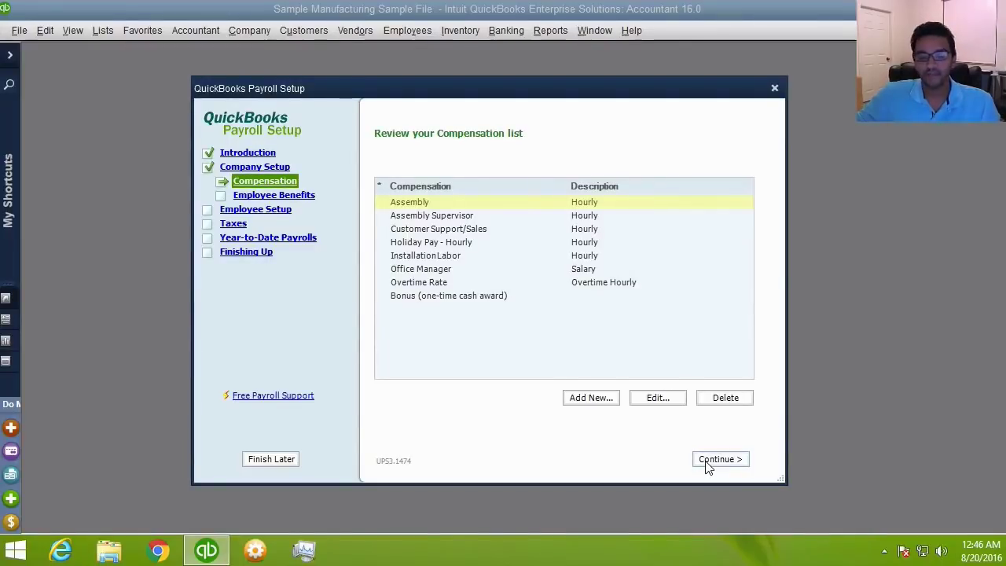
left_click(595, 400)
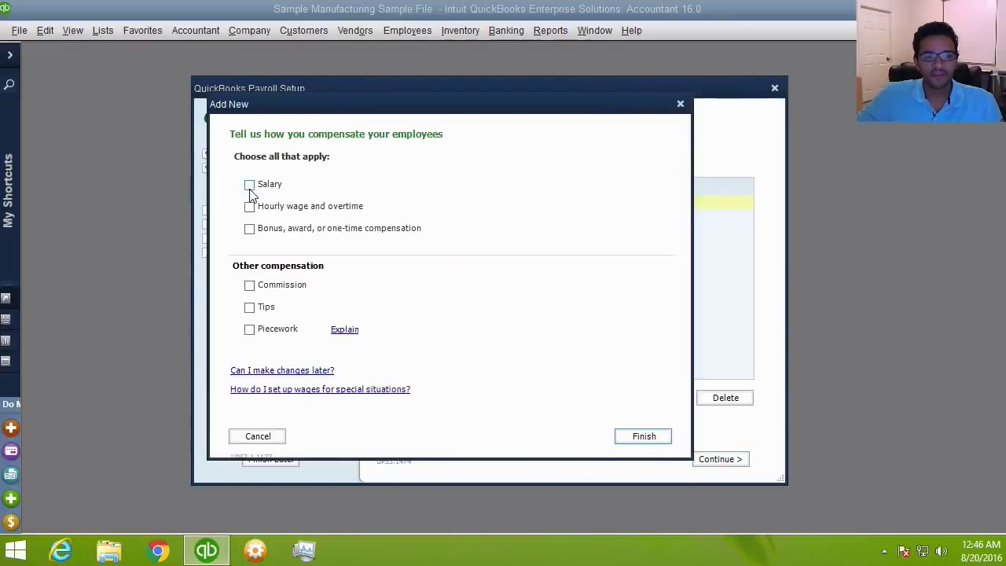
- Choose Salary, Hourly wage and overtime, and Bonus compensation types, then go to hourly details
left_click(250, 187)
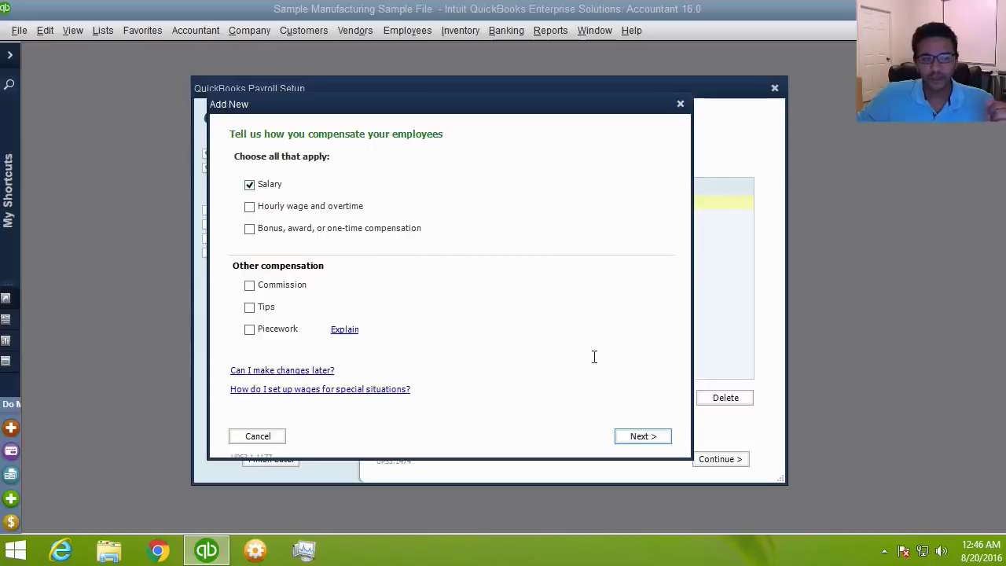
left_click(250, 208)
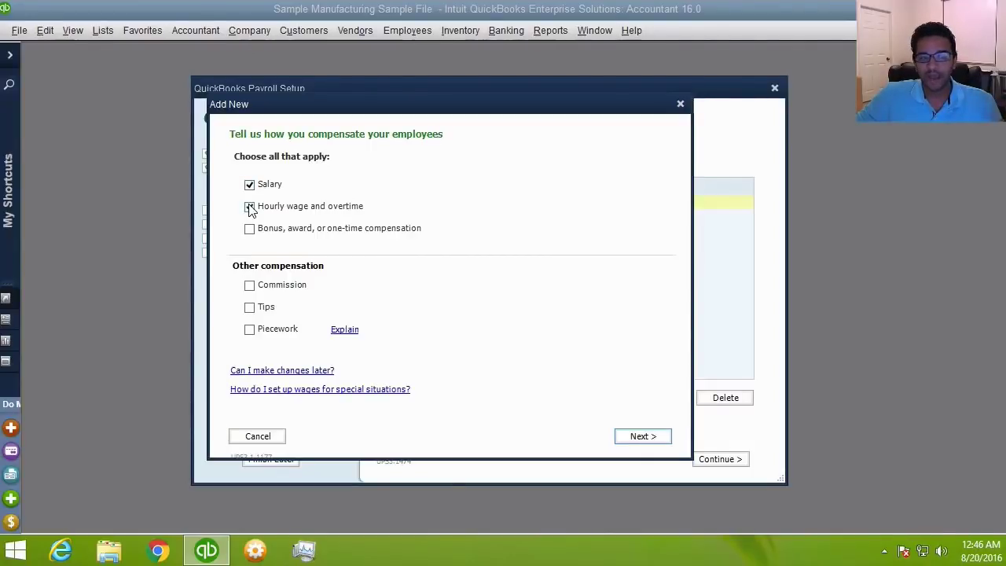
left_click(250, 230)
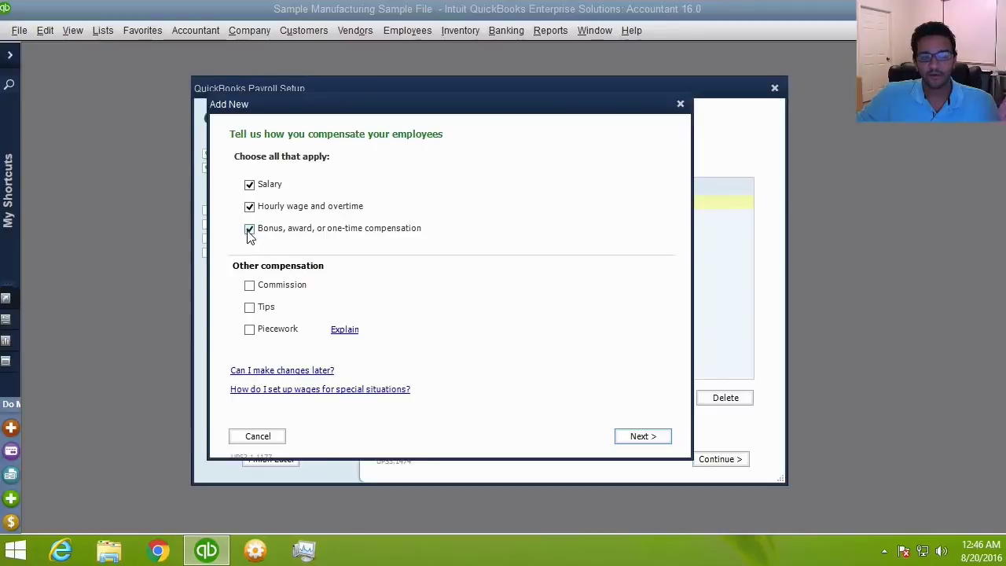
left_click(643, 437)
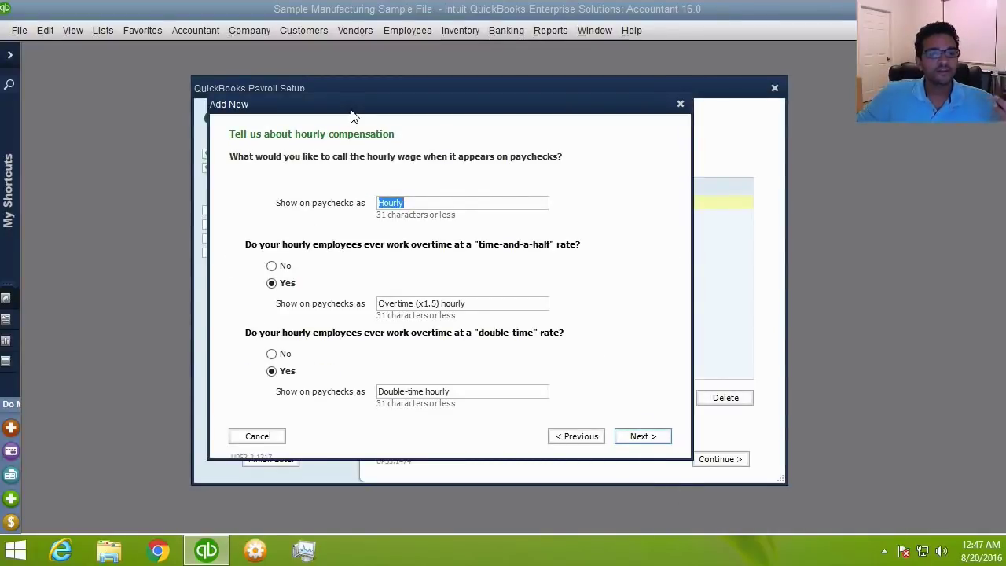
- Name hourly pay Hourly Staff with time-and-a-half overtime shown as 'Overtime (x1.5) hourly staff'
left_click_drag(351, 109, 378, 111)
left_click(441, 203)
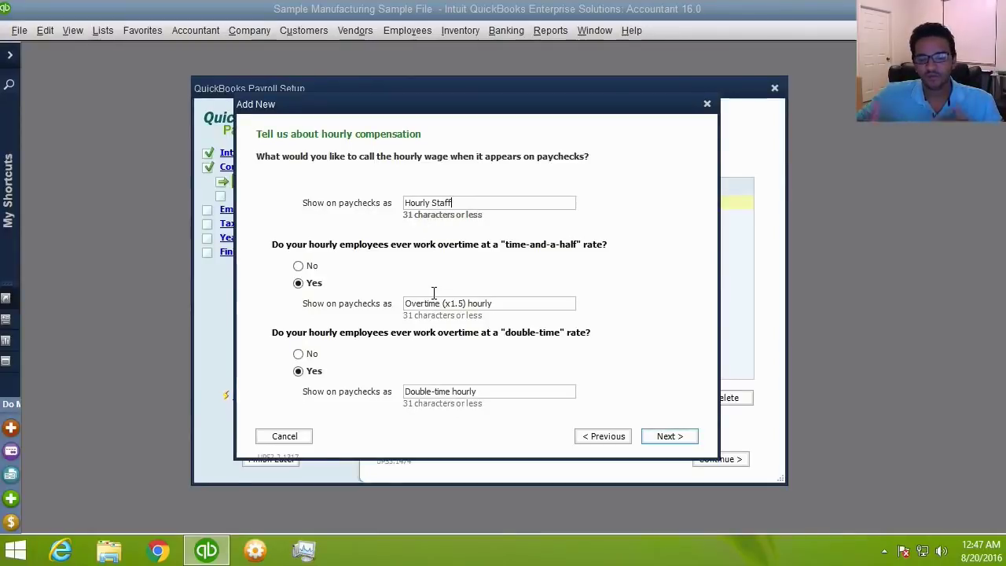
left_click(299, 266)
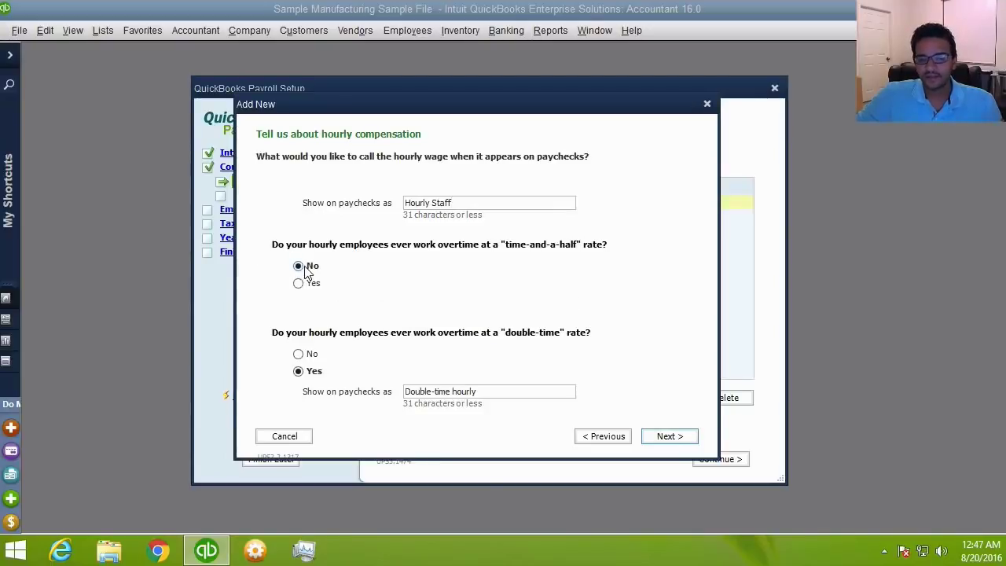
left_click(299, 355)
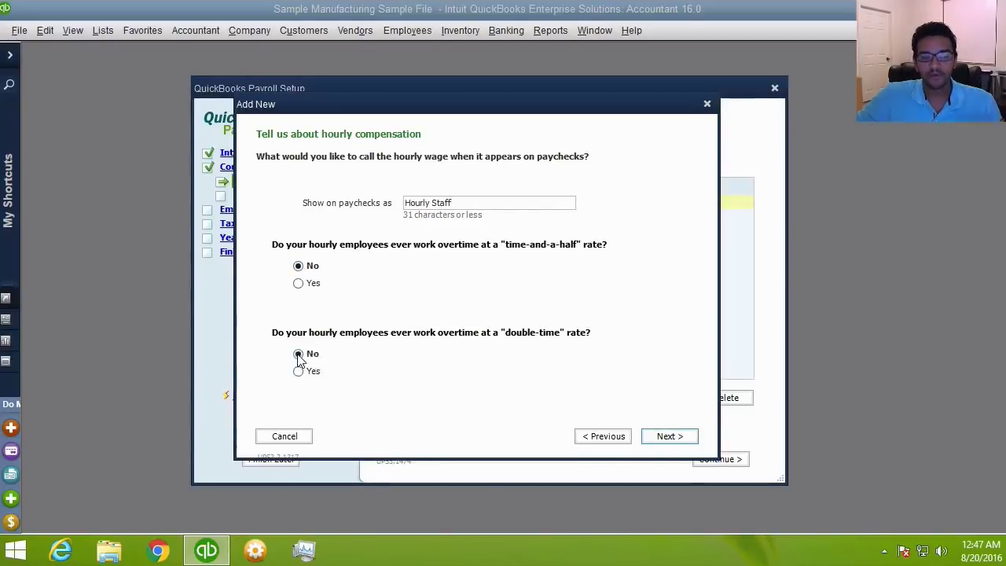
left_click(299, 284)
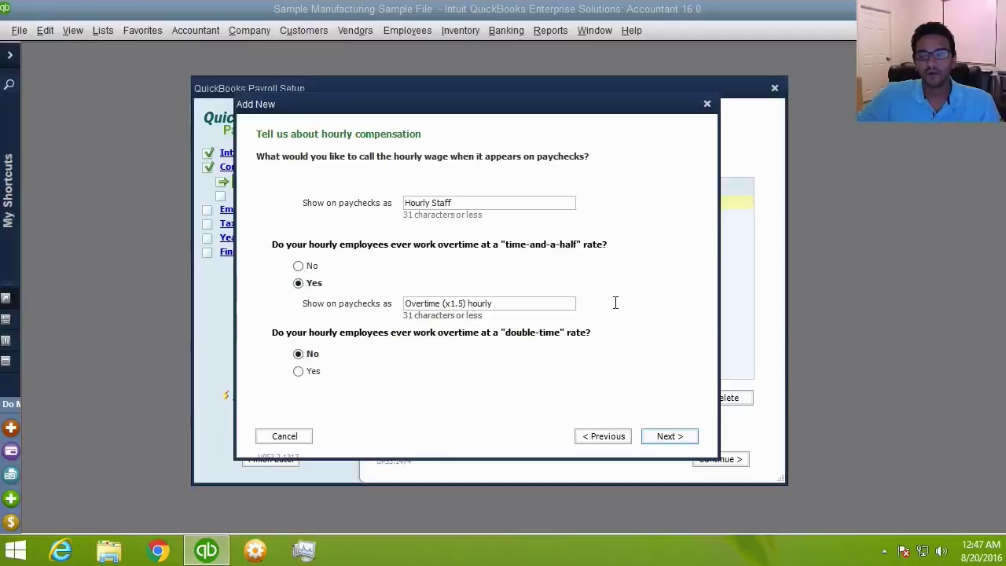
left_click(542, 302)
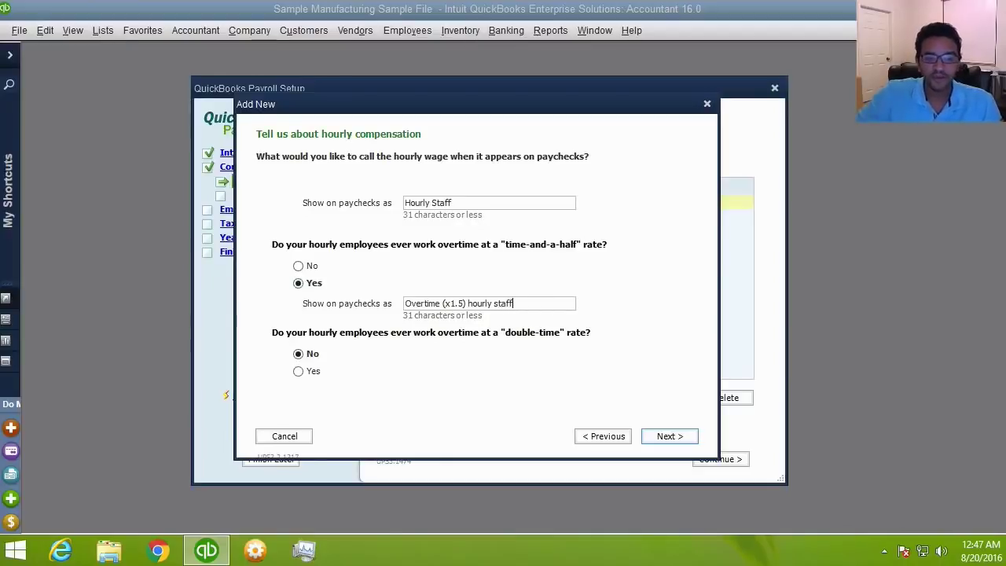
left_click(669, 436)
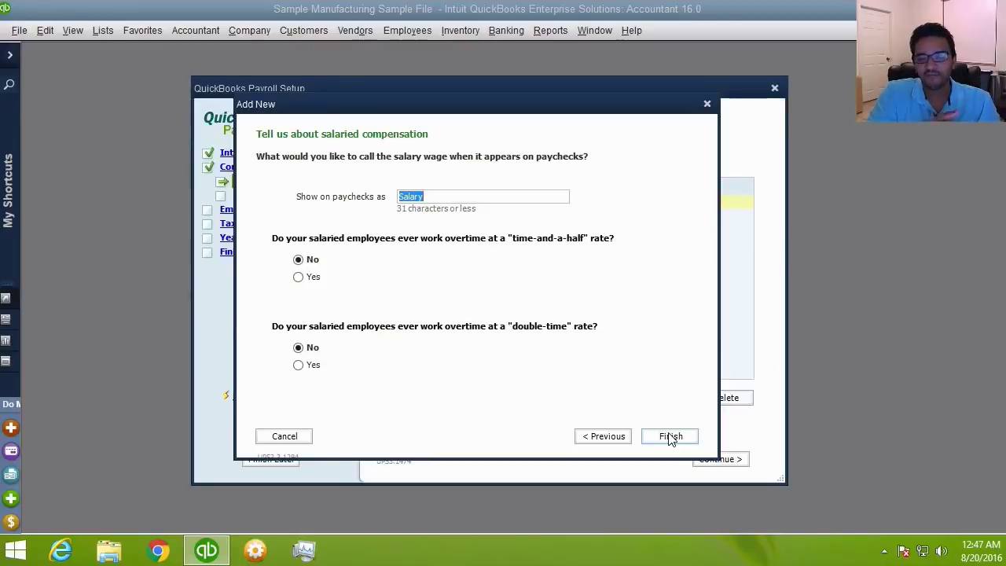
- Rename the salaried wage to 'Salary Office' and finish adding the compensation items
left_click(447, 198)
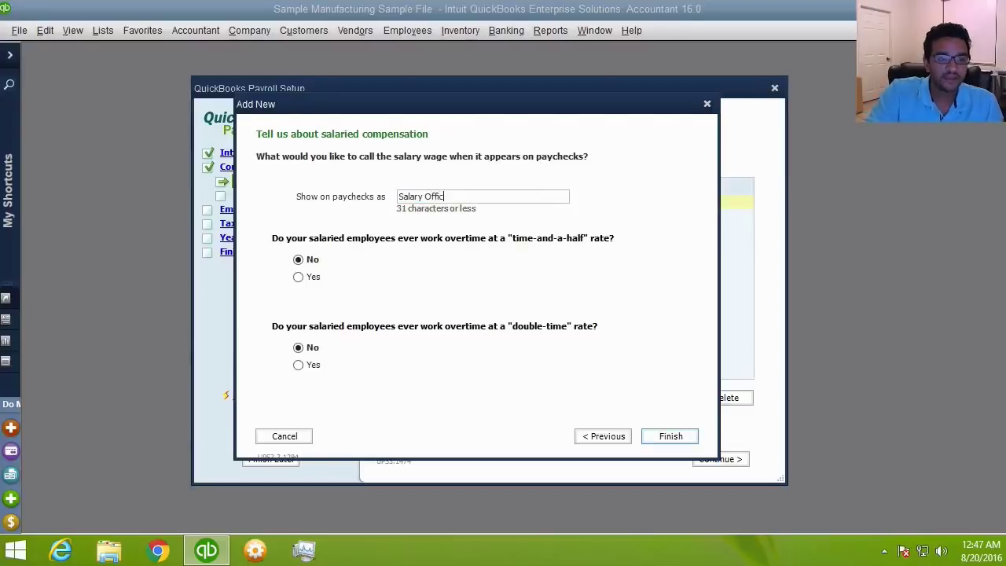
left_click(670, 442)
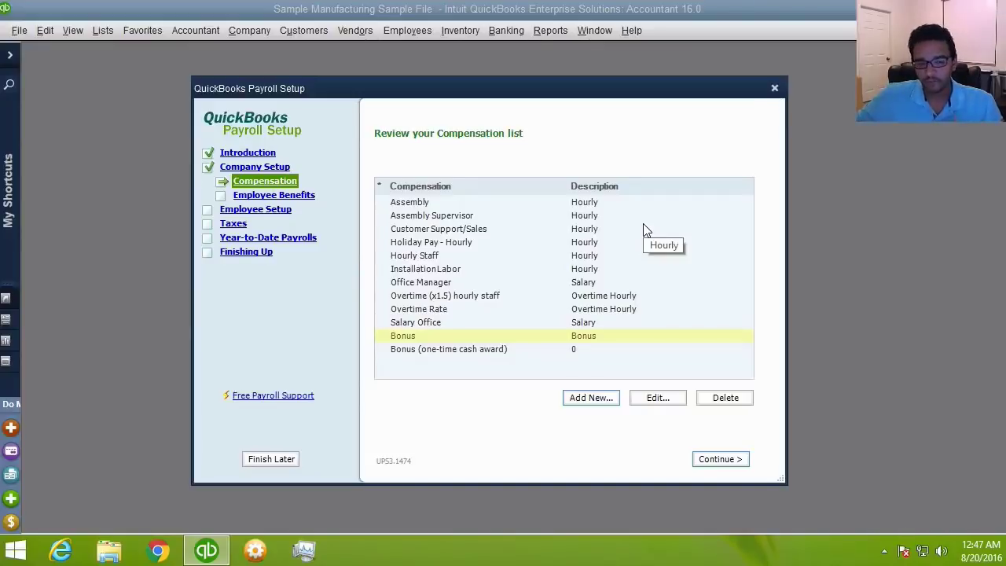
- Review the Bonus and Overtime (x1.5) hourly staff items, then continue to benefits setup
left_click(442, 336)
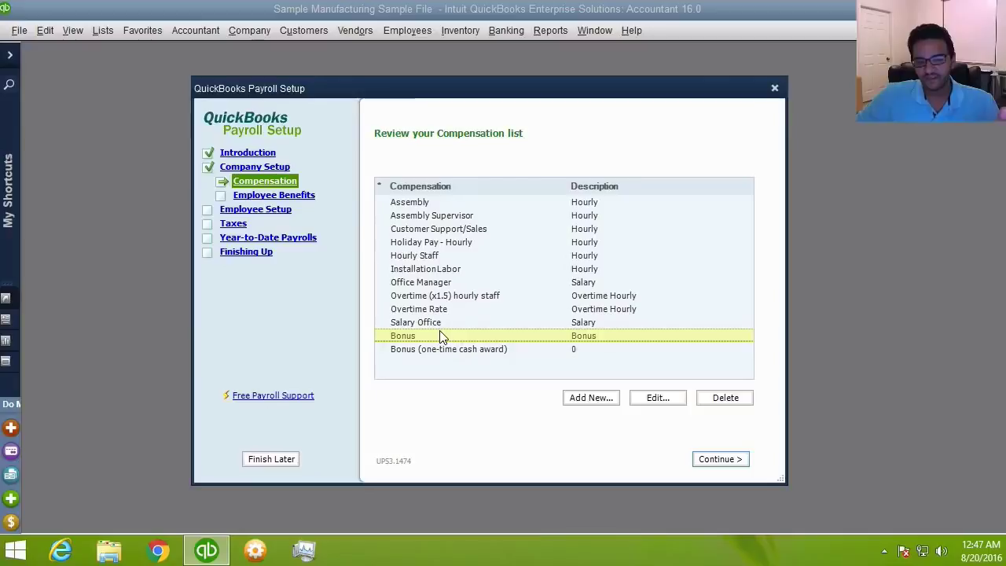
left_click(445, 297)
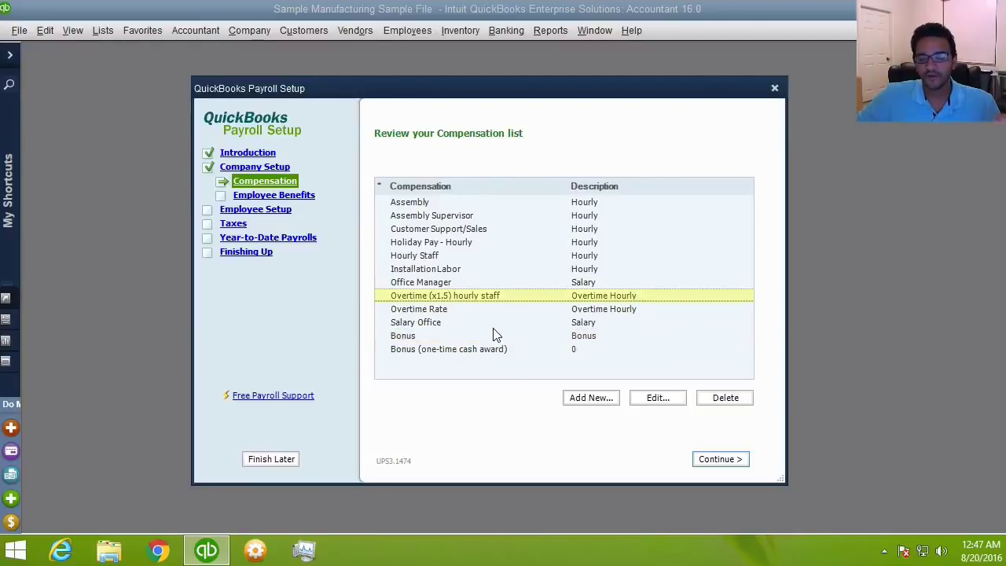
left_click(720, 459)
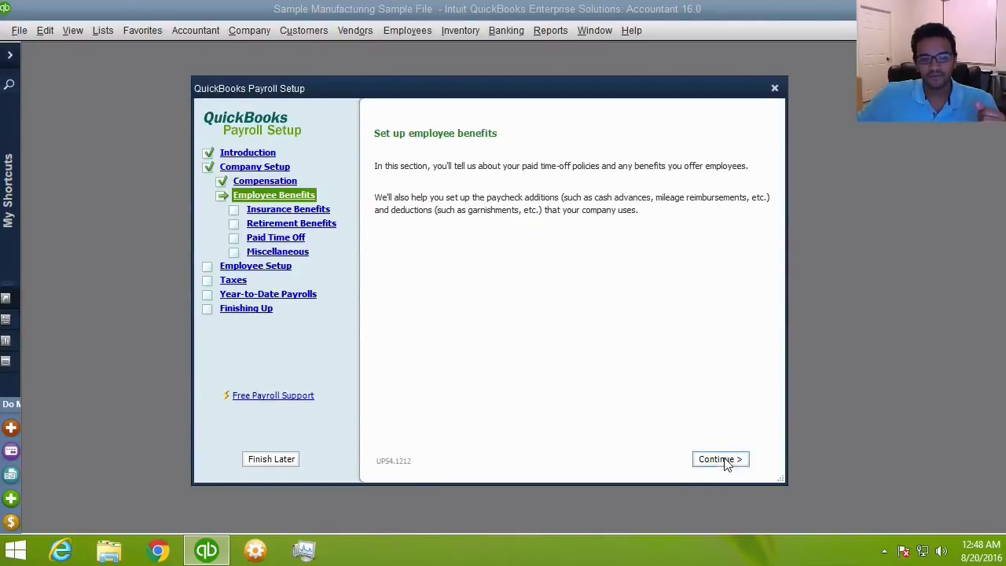
- Continue to Insurance Benefits and bring up the Add New list of insurance types
left_click(724, 462)
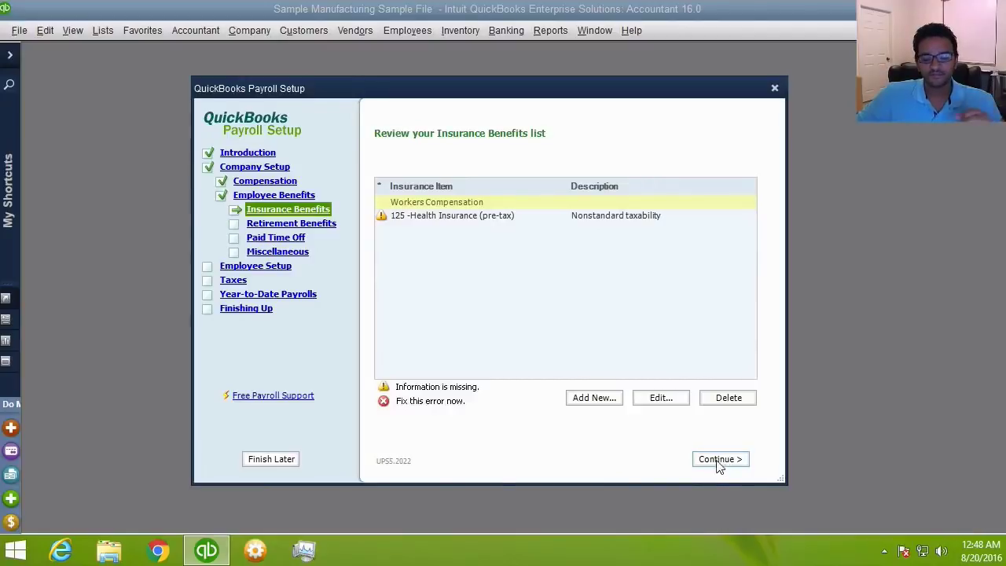
left_click(605, 403)
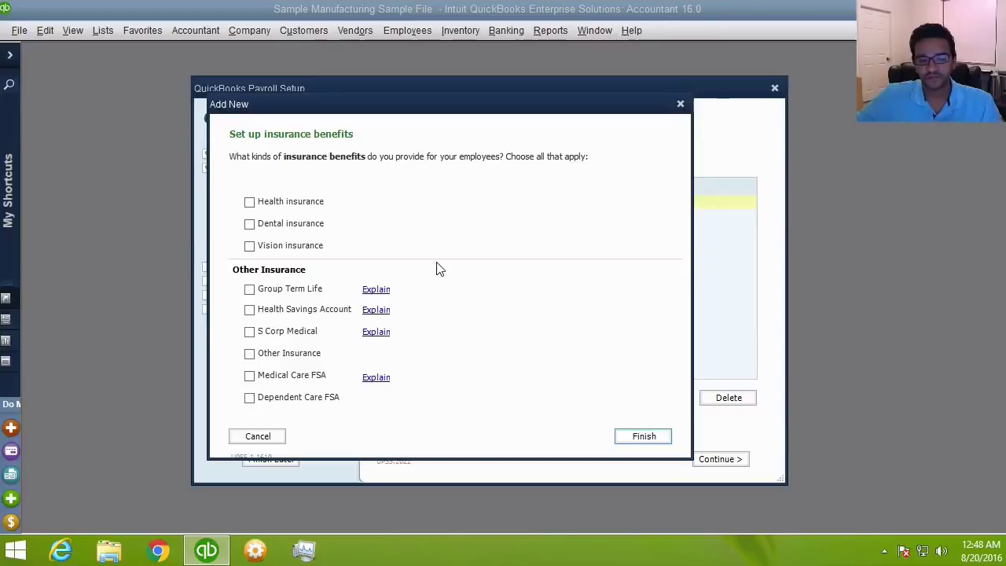
- Check Health insurance, then read and close the Group Term Life explanation
left_click(249, 202)
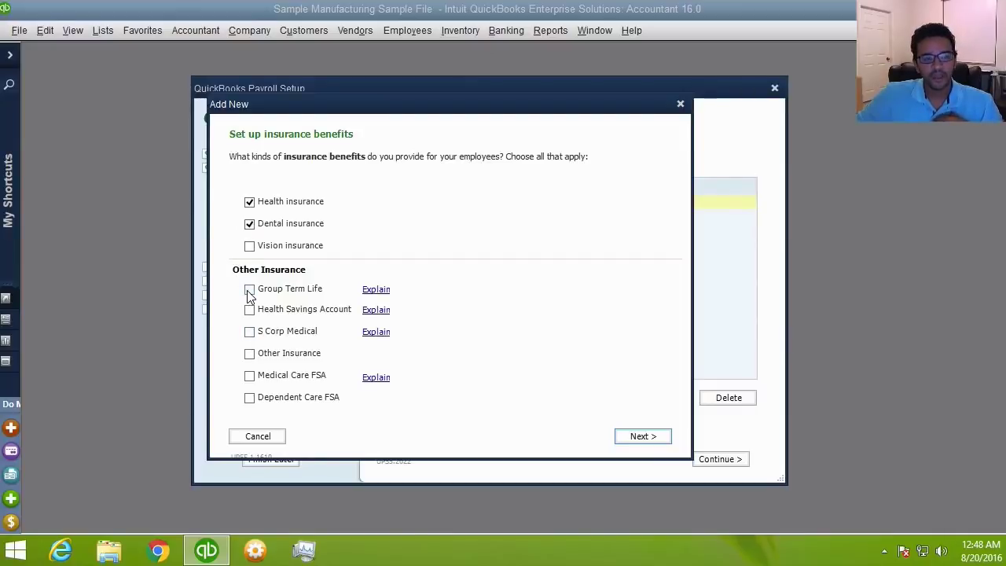
left_click(383, 290)
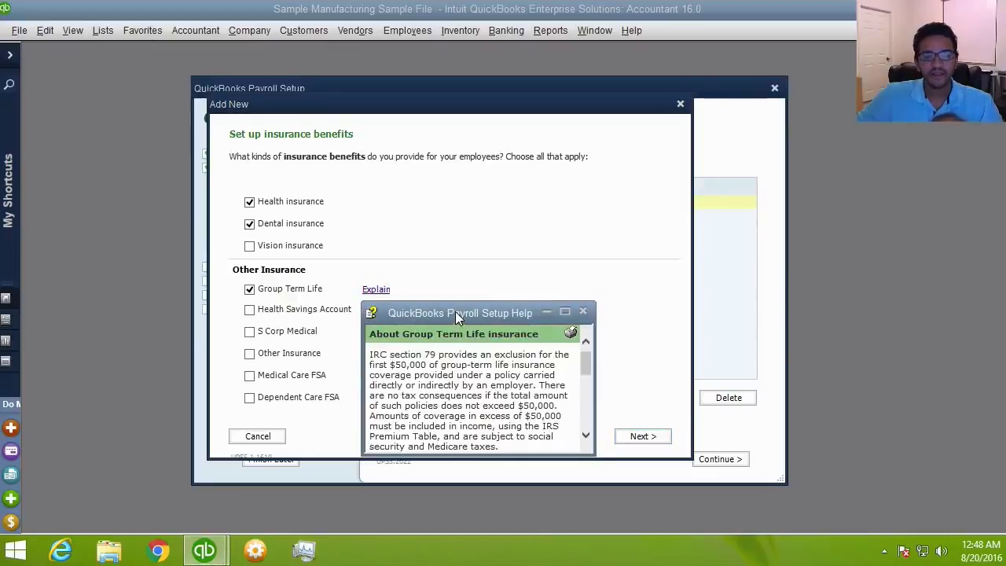
left_click_drag(455, 312, 571, 190)
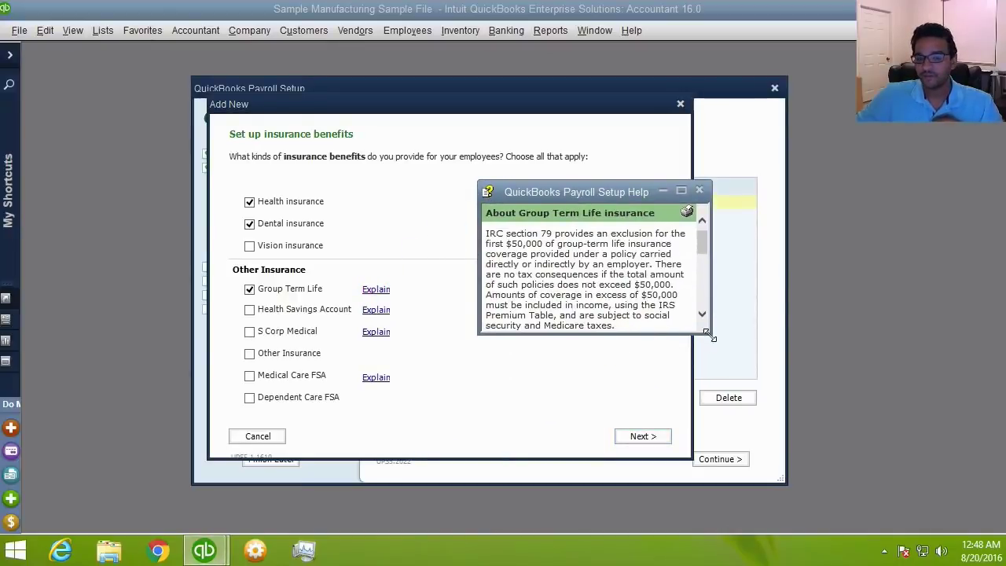
left_click_drag(710, 334, 714, 551)
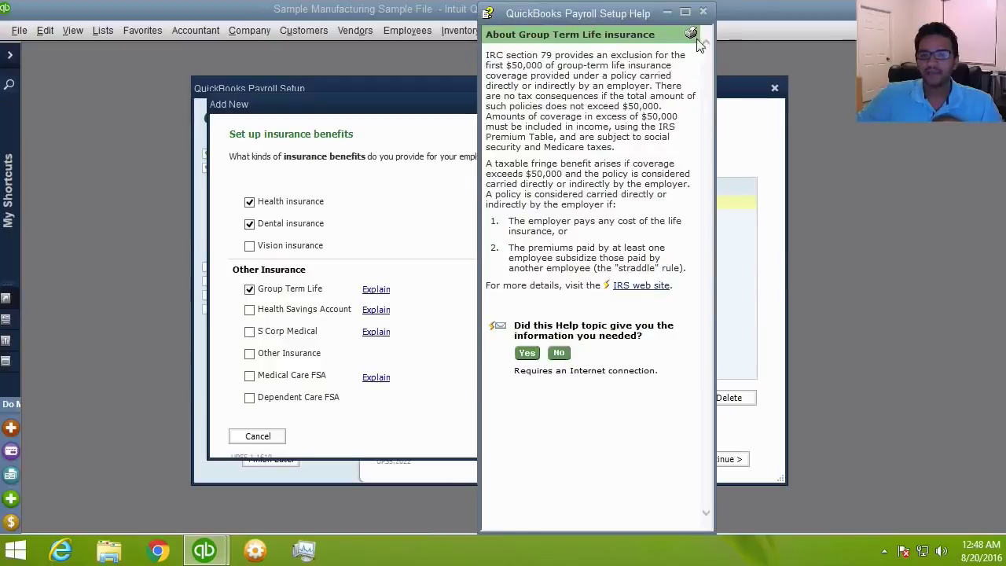
left_click(702, 9)
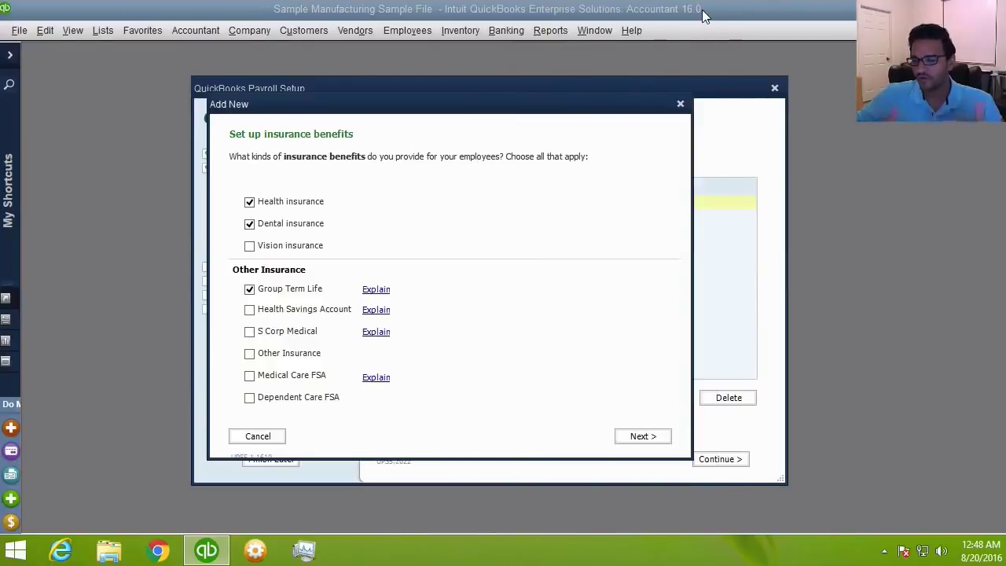
- Make health insurance shared by employee and company, deducted before taxes (section 125)
left_click(641, 440)
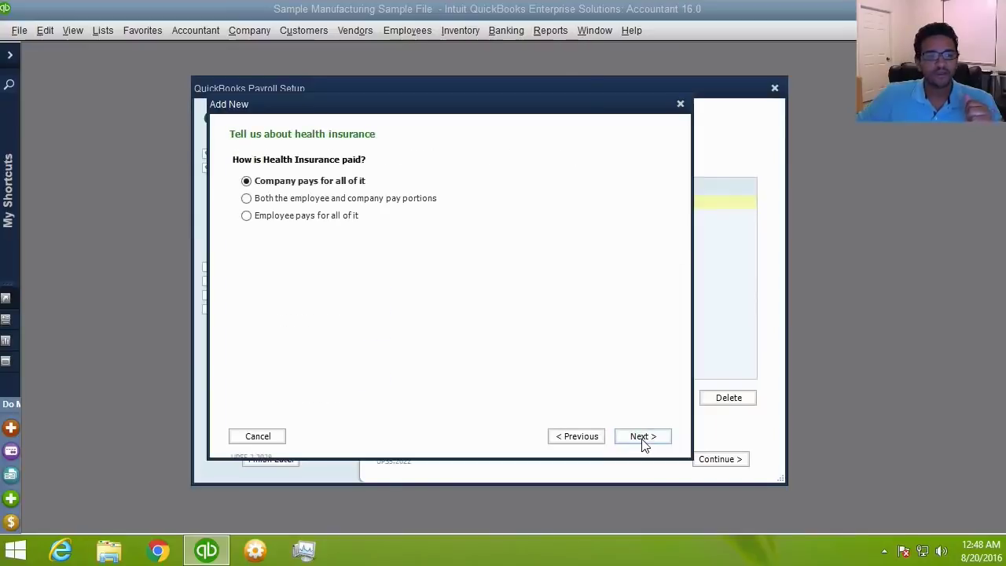
left_click_drag(338, 108, 377, 117)
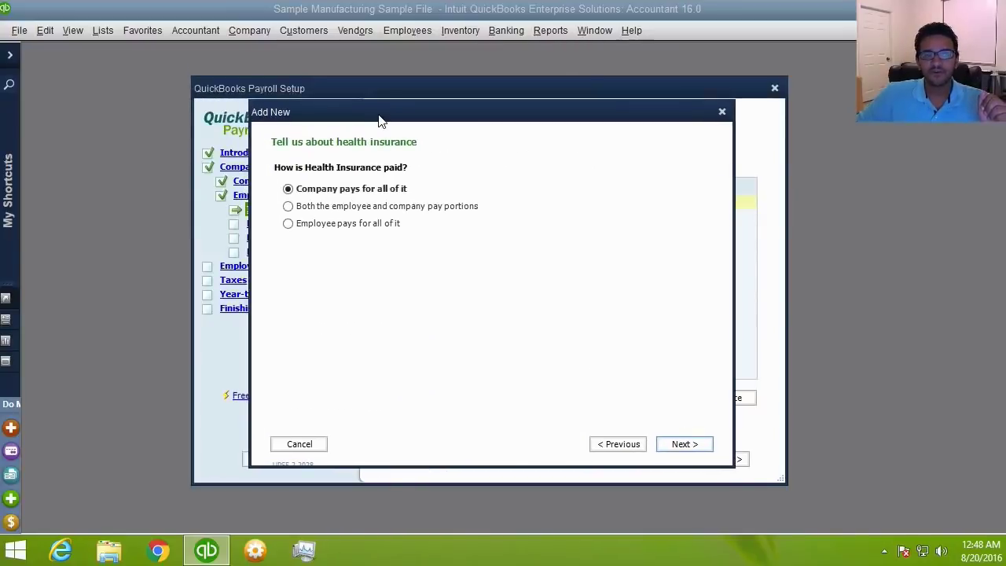
left_click(333, 227)
left_click(335, 213)
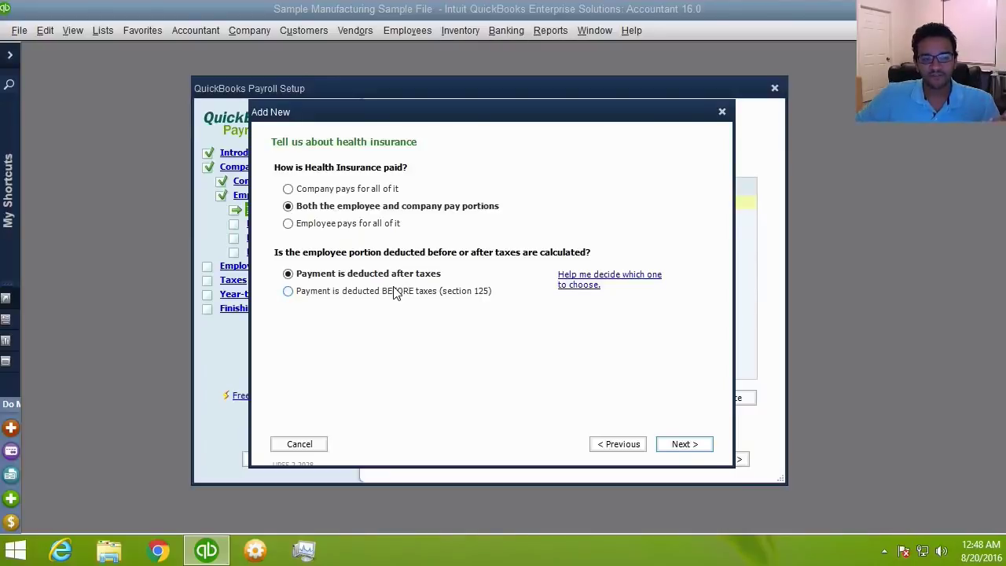
left_click(395, 292)
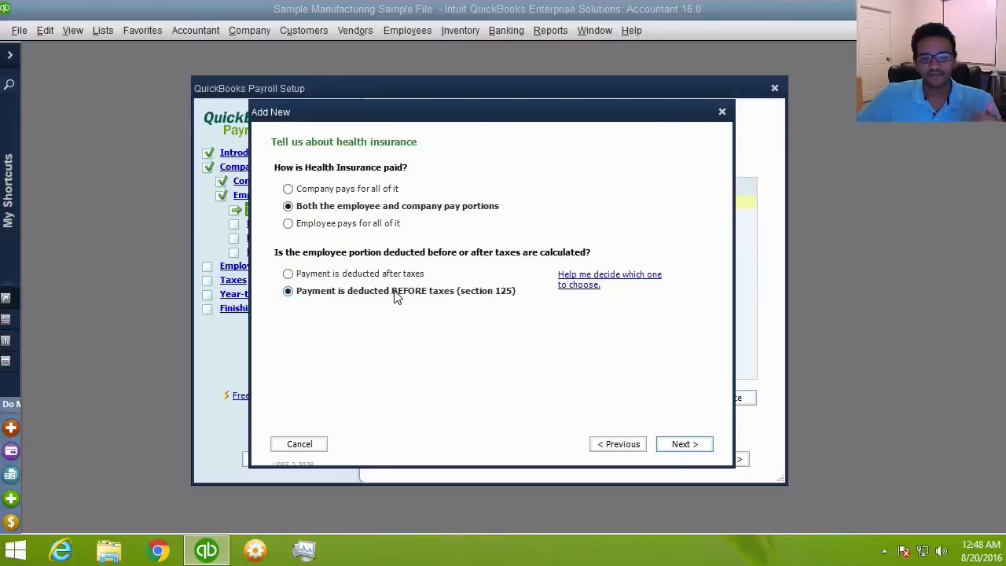
left_click(683, 444)
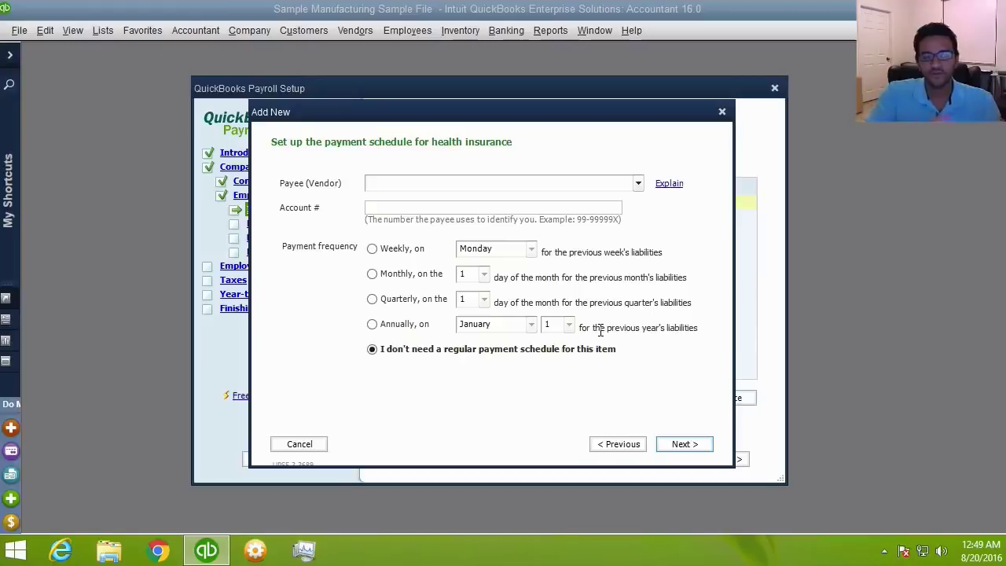
- Pay health insurance to AETNA monthly on the 1st, including the vendor account number
type("AETNA")
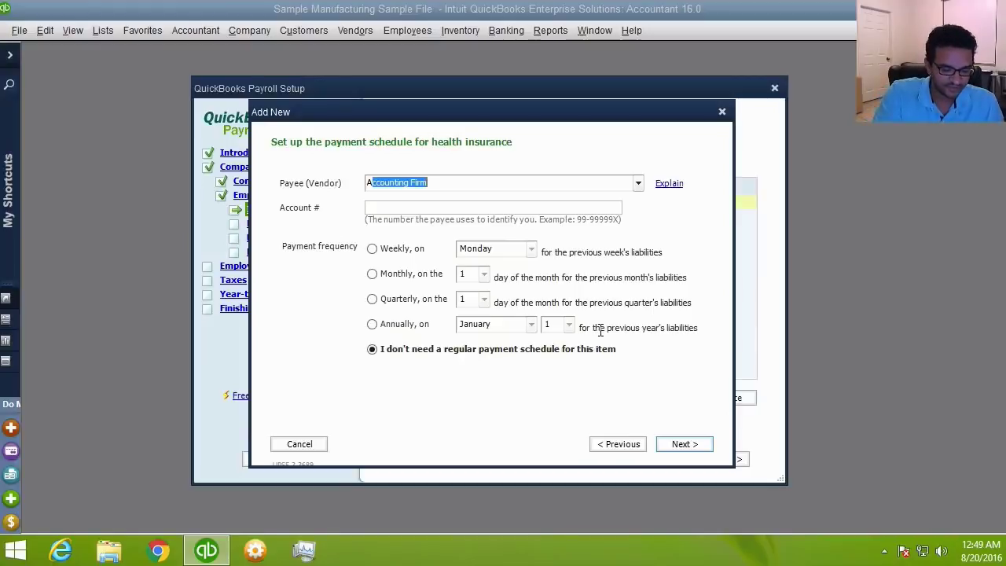
key("Tab")
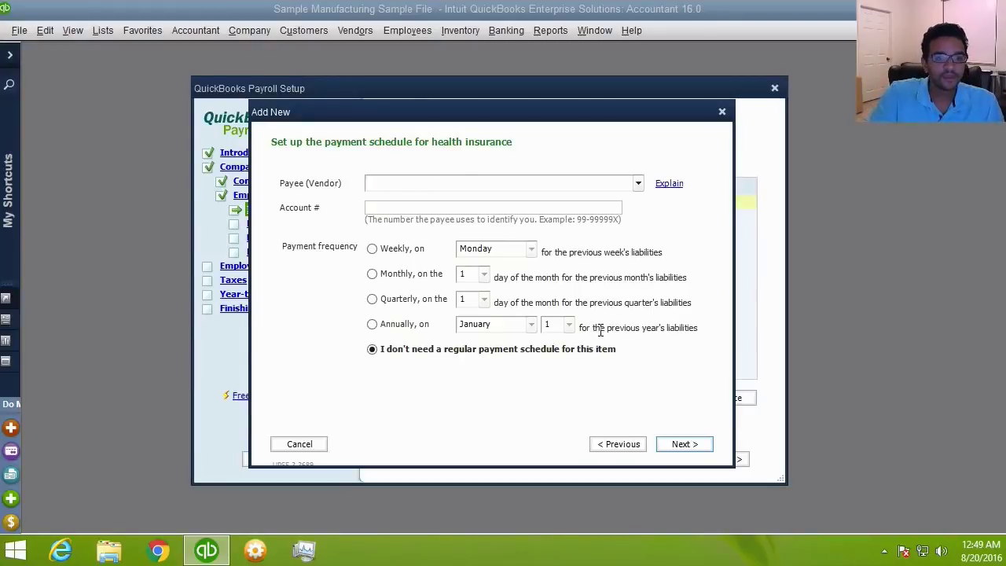
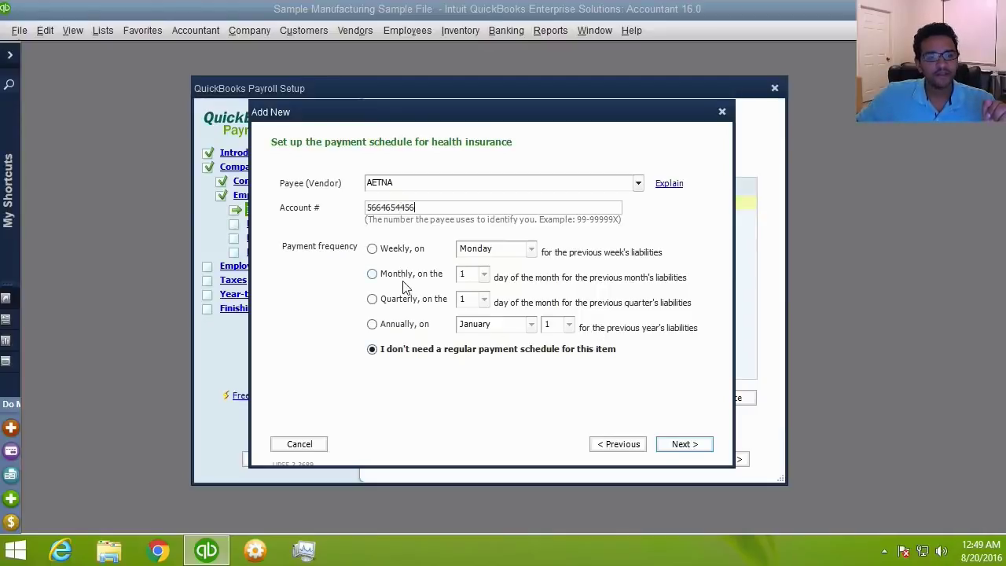
left_click(393, 283)
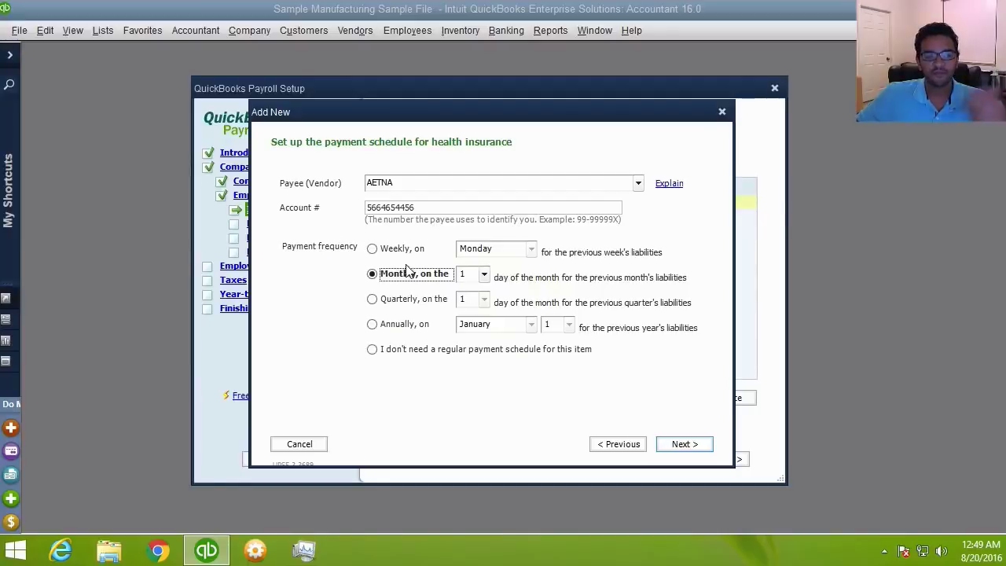
left_click(698, 446)
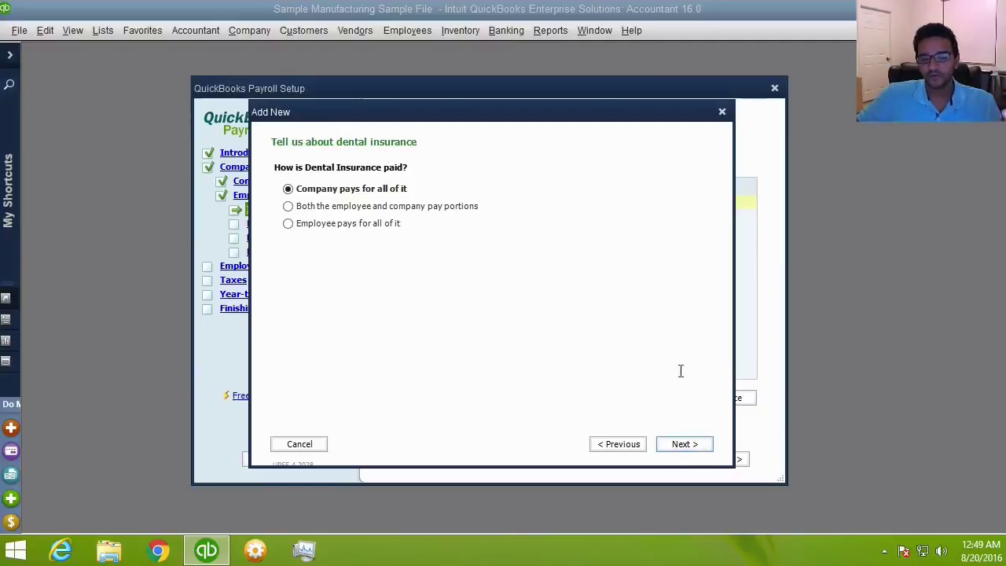
- Keep dental company-paid and pay Delta annually on January 1, with its account number
left_click(686, 446)
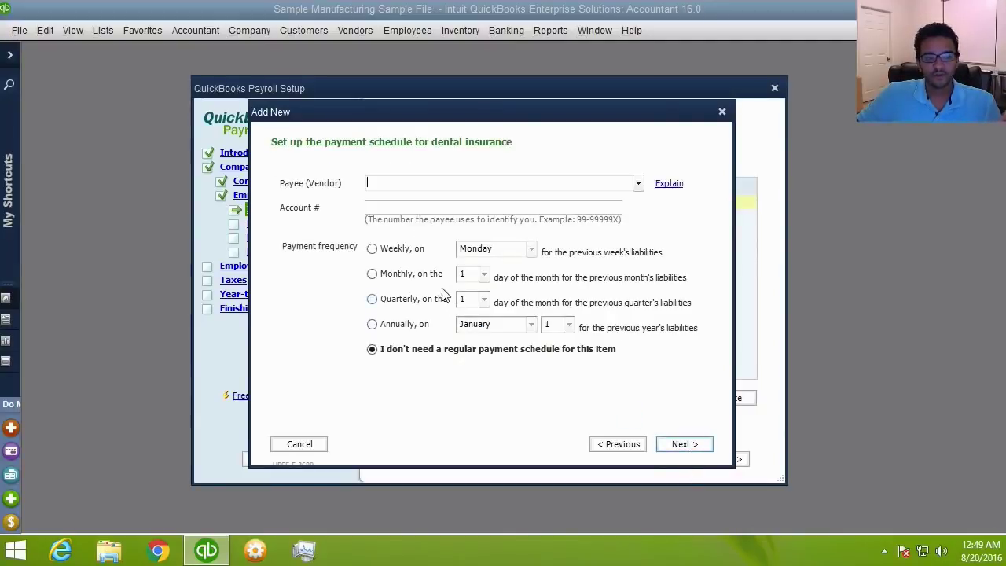
type("Delta")
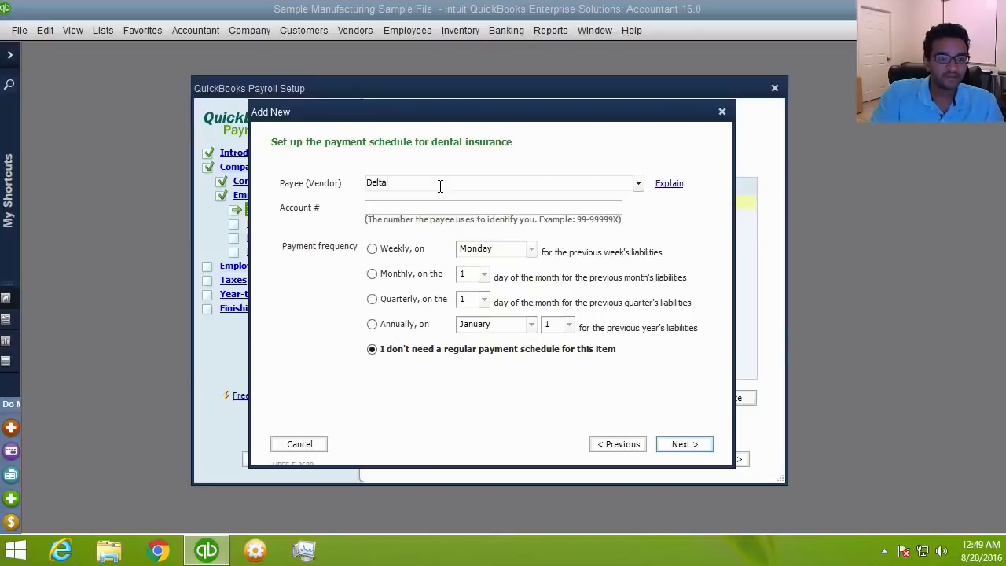
left_click(430, 206)
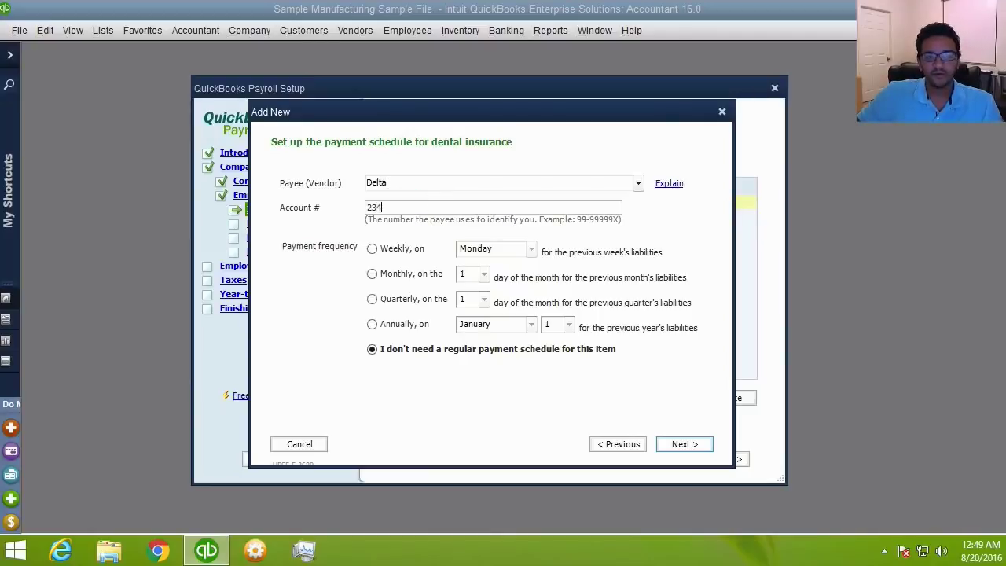
left_click(372, 325)
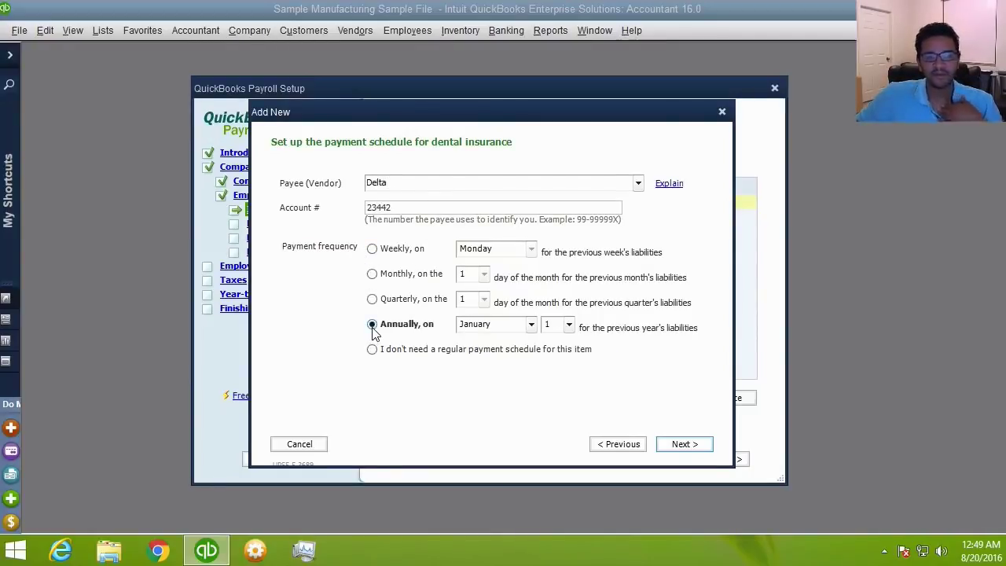
left_click(684, 445)
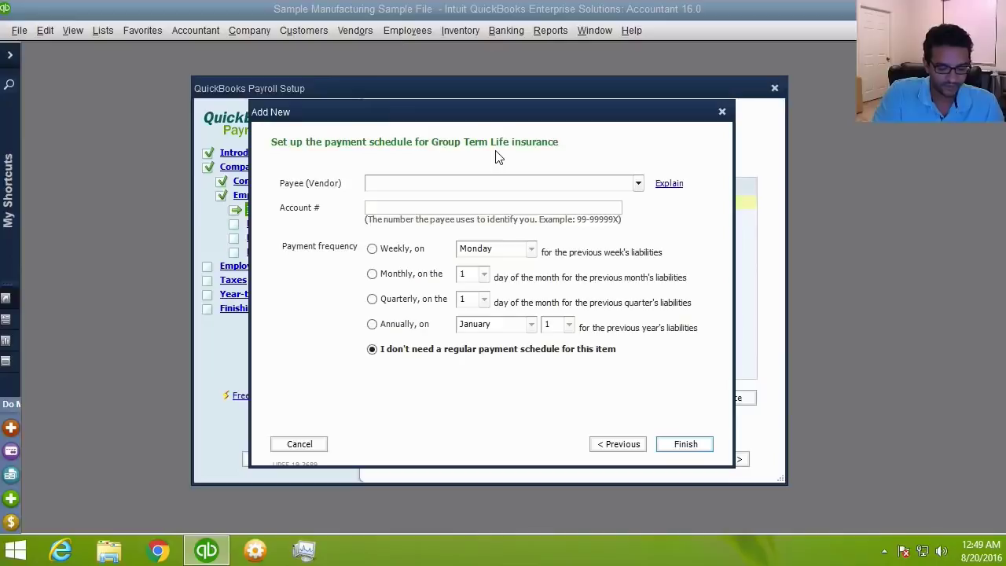
- Pay Group Term Life liabilities to METLIFE annually on January 1 and finish
type("METLIFE")
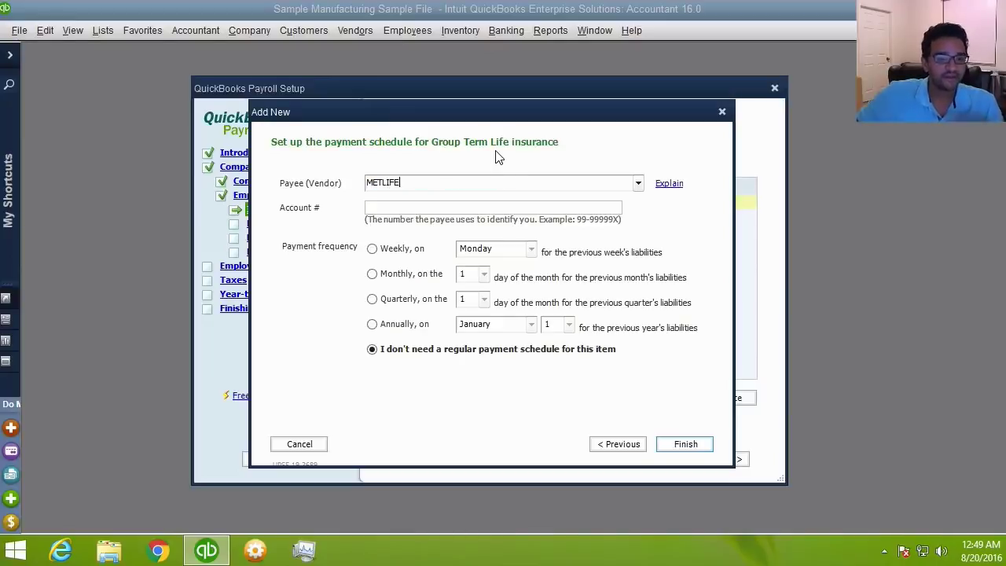
left_click(373, 324)
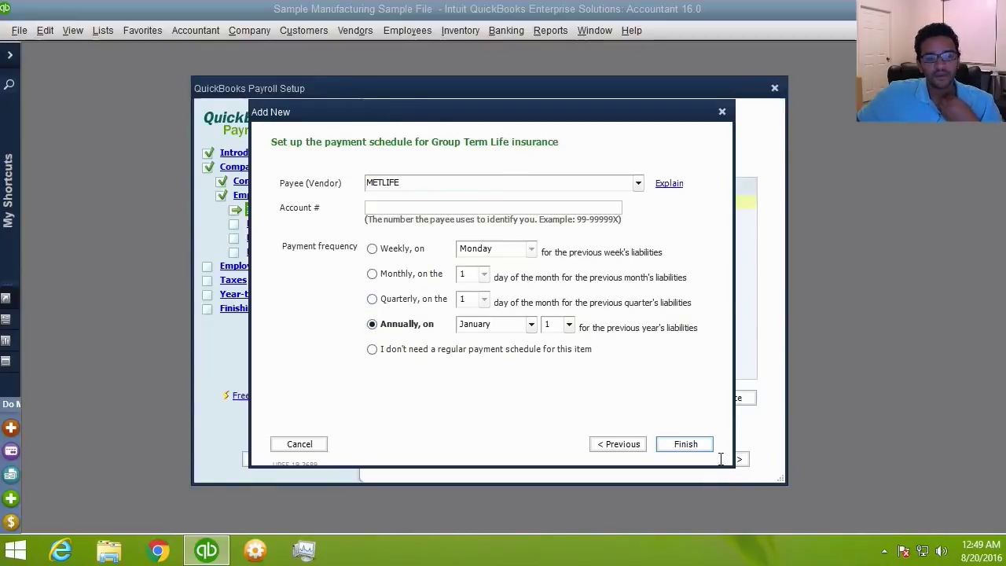
left_click(683, 447)
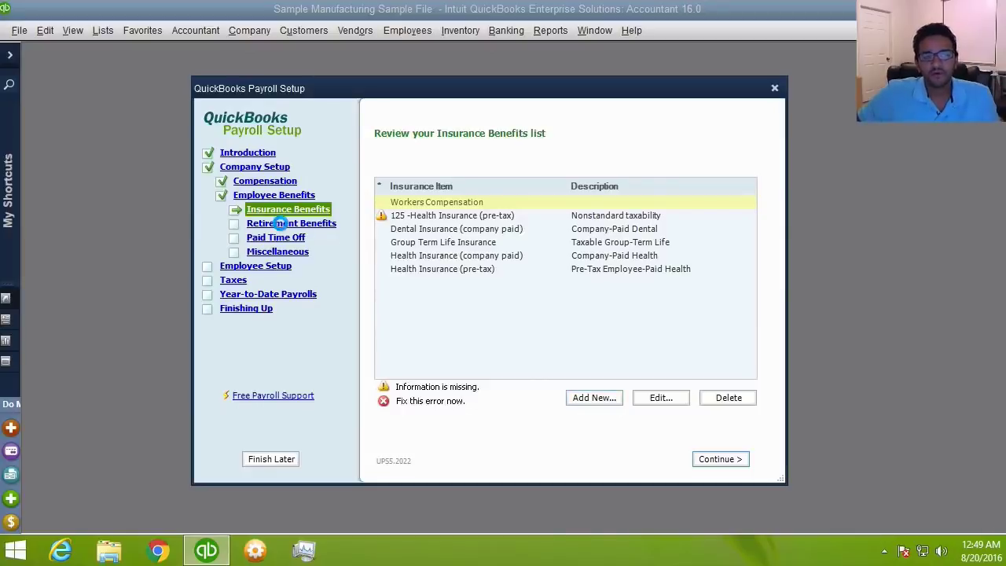
- Look over the Retirement Benefits, Paid Time Off and Miscellaneous lists, then reach Employee Setup
left_click(284, 227)
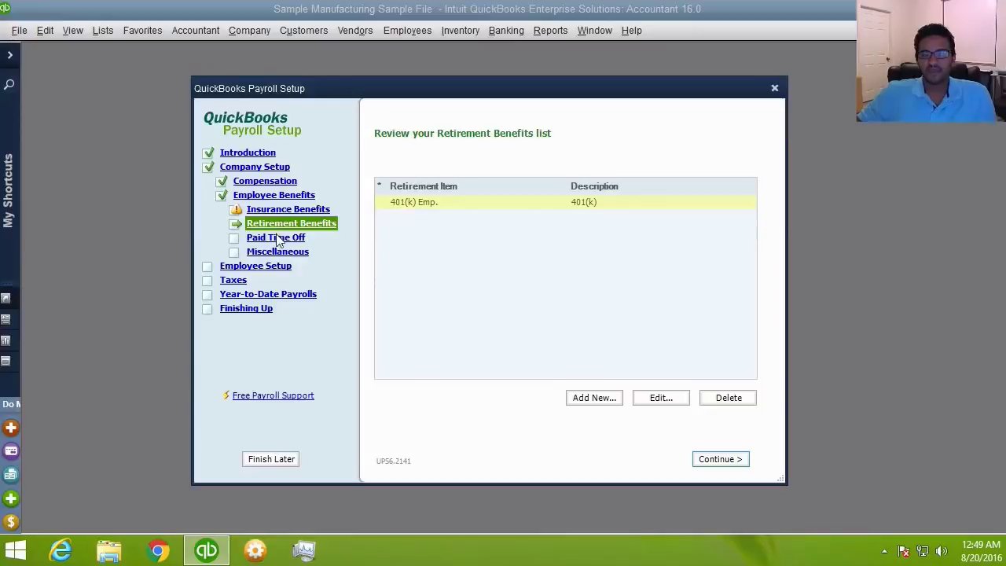
left_click(277, 240)
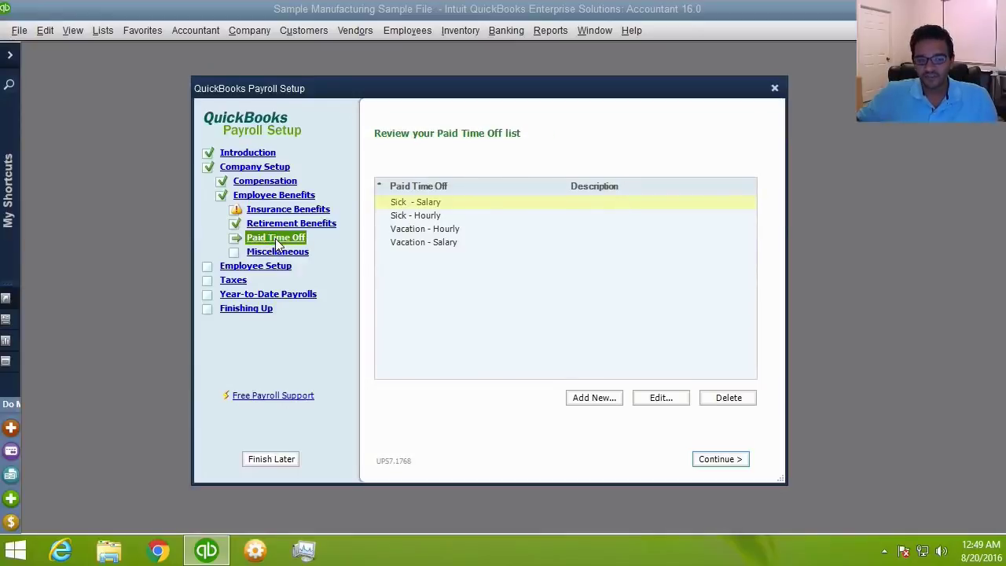
left_click(277, 252)
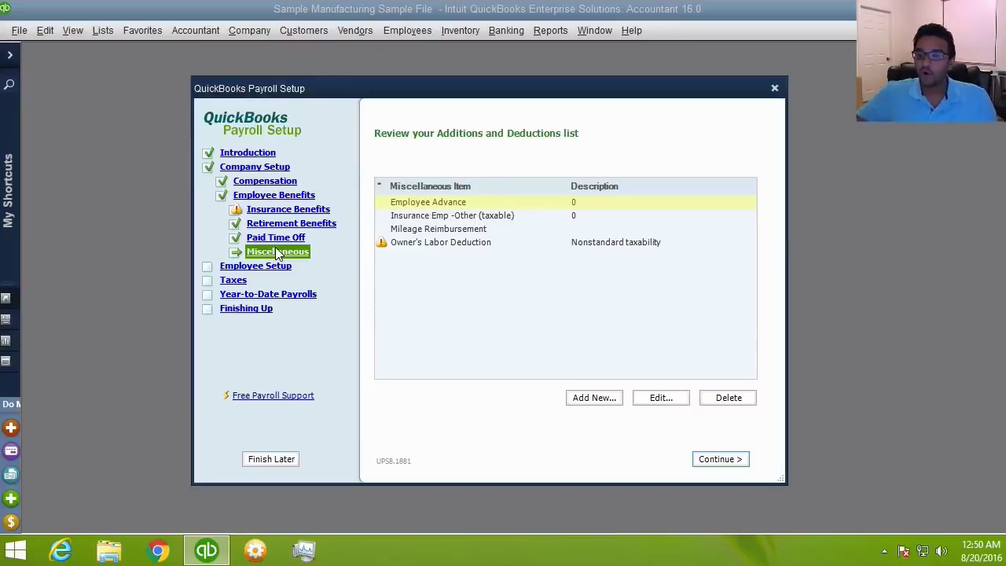
left_click(269, 264)
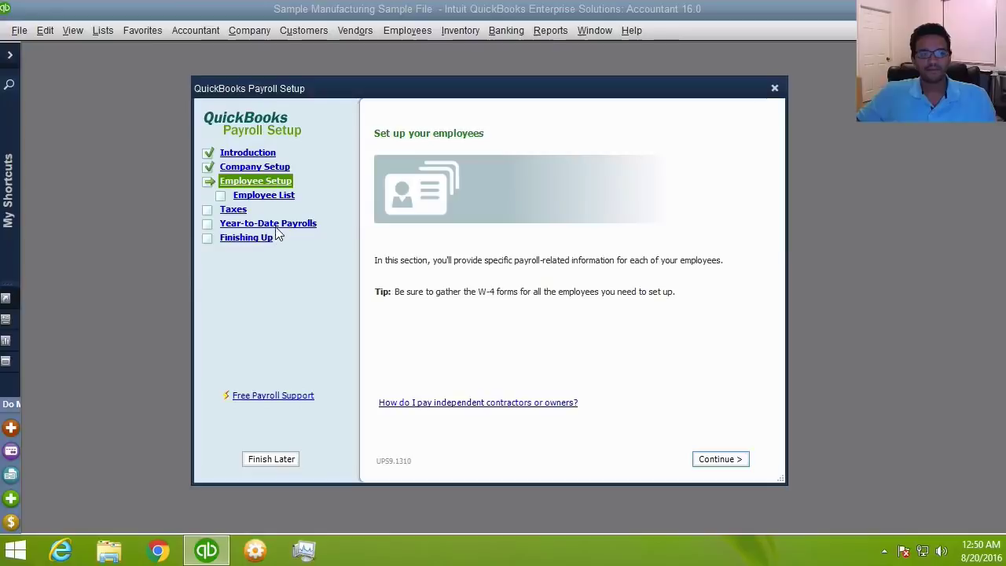
- Review the Employee List, cancel the new employee form, and go to Taxes
left_click(262, 198)
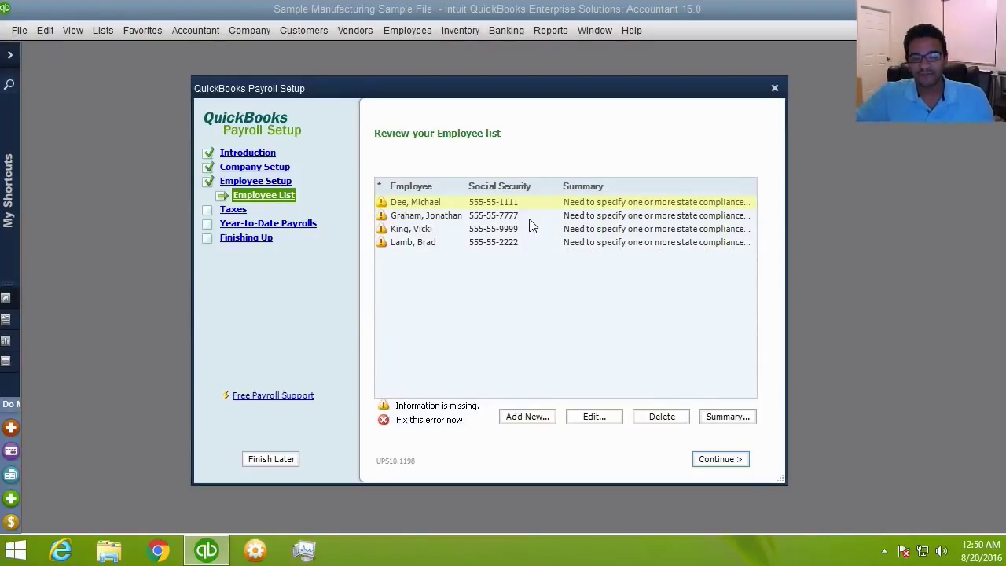
left_click(529, 418)
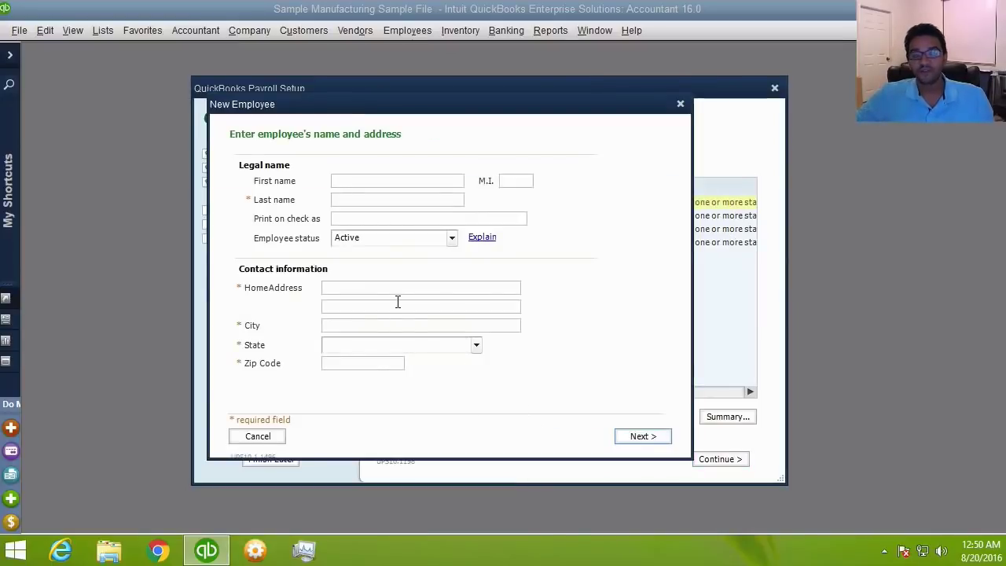
left_click(635, 439)
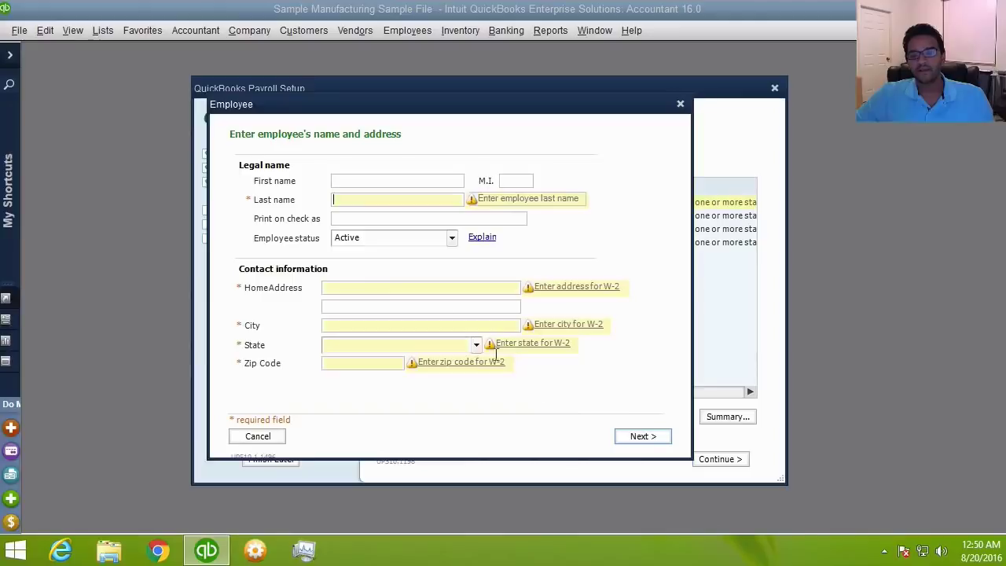
left_click(680, 104)
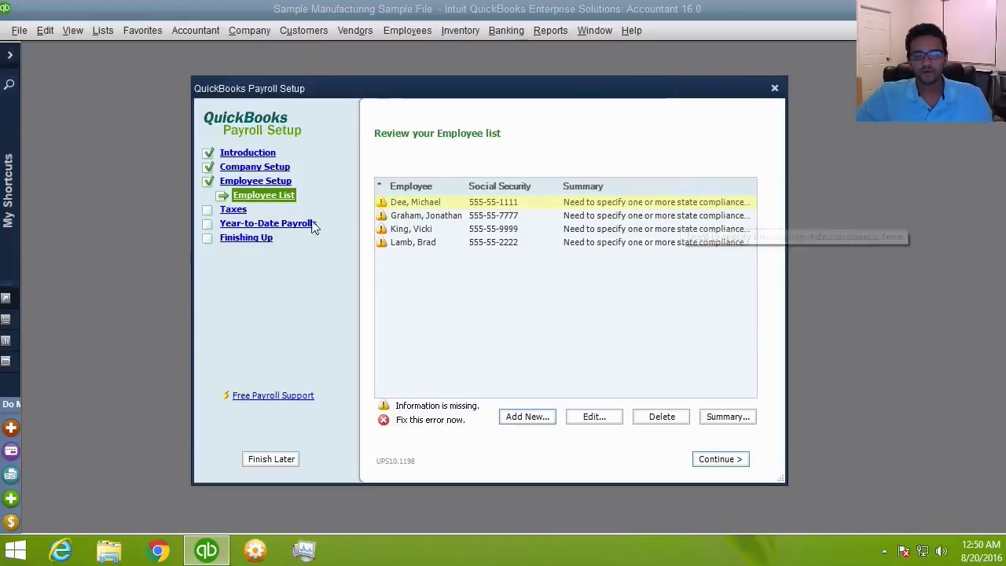
left_click(225, 210)
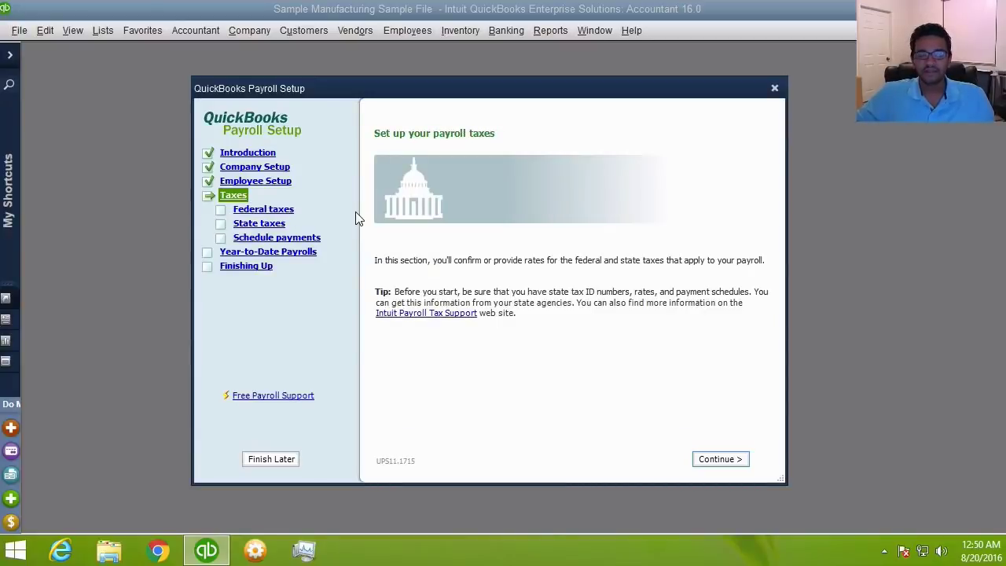
- Show the Federal taxes page with withholding, FUTA, Medicare and Social Security taxes
left_click(277, 211)
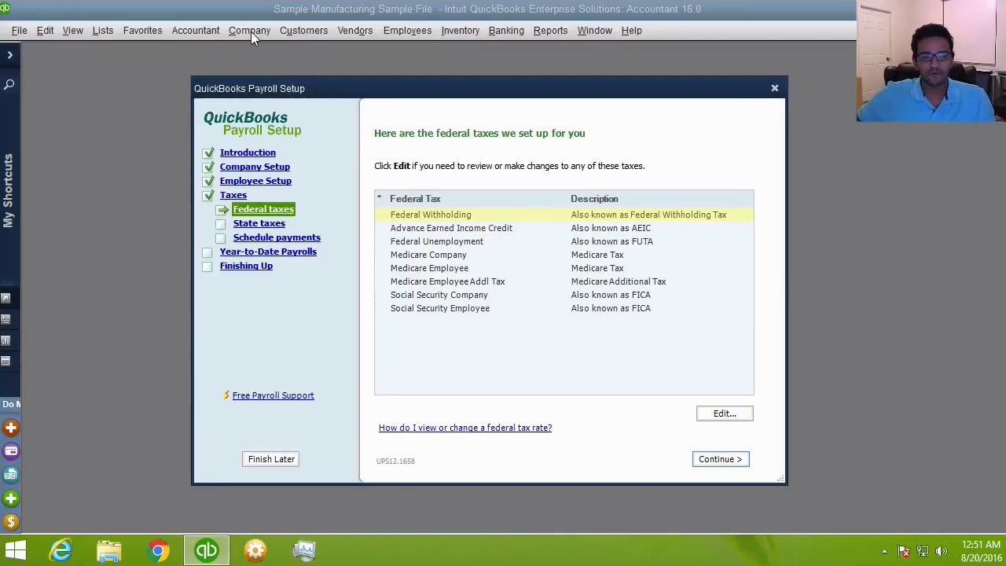
- Review the Social Security Company and Employee tax settings
left_click(474, 256)
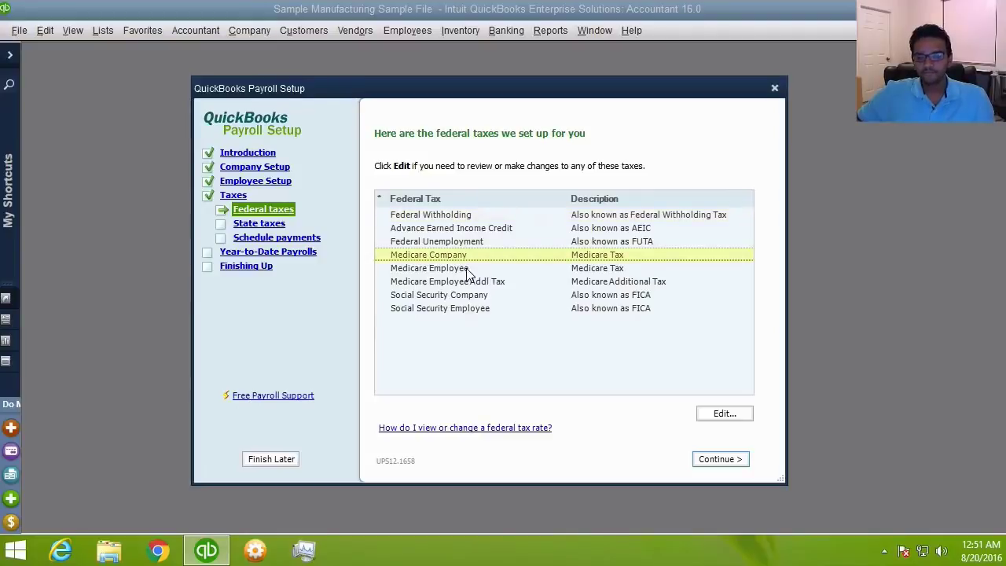
left_click(466, 270)
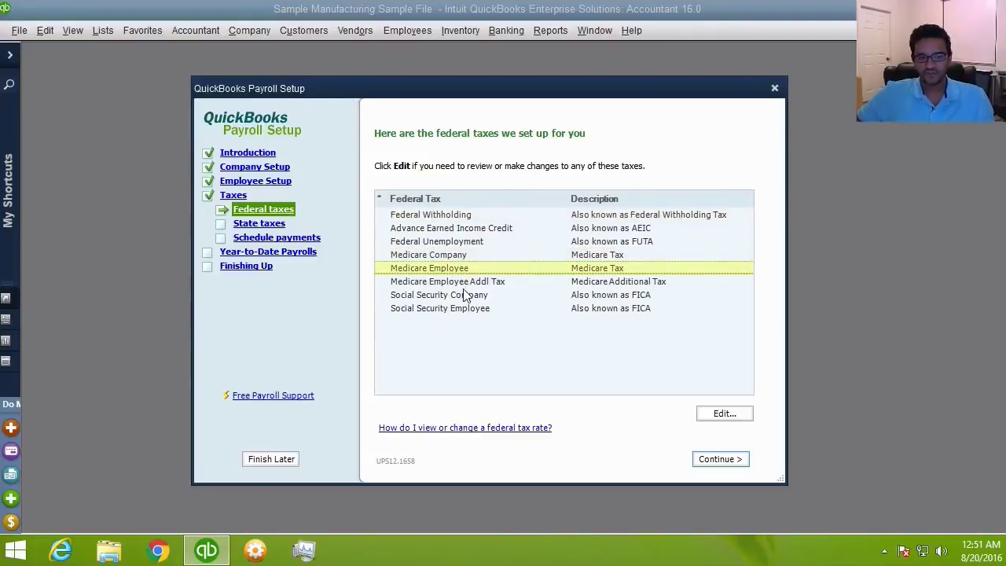
left_click(464, 294)
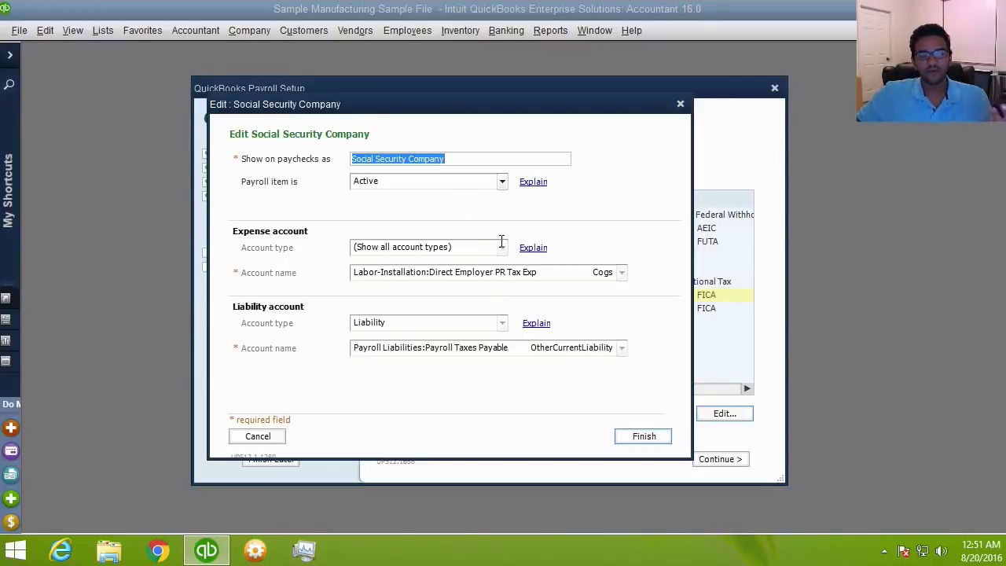
left_click(650, 438)
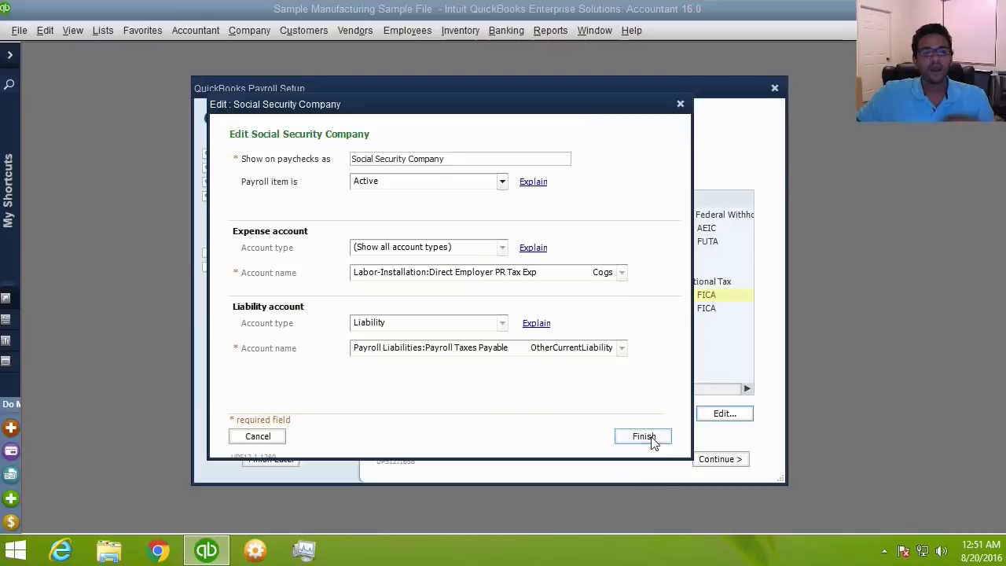
left_click(513, 310)
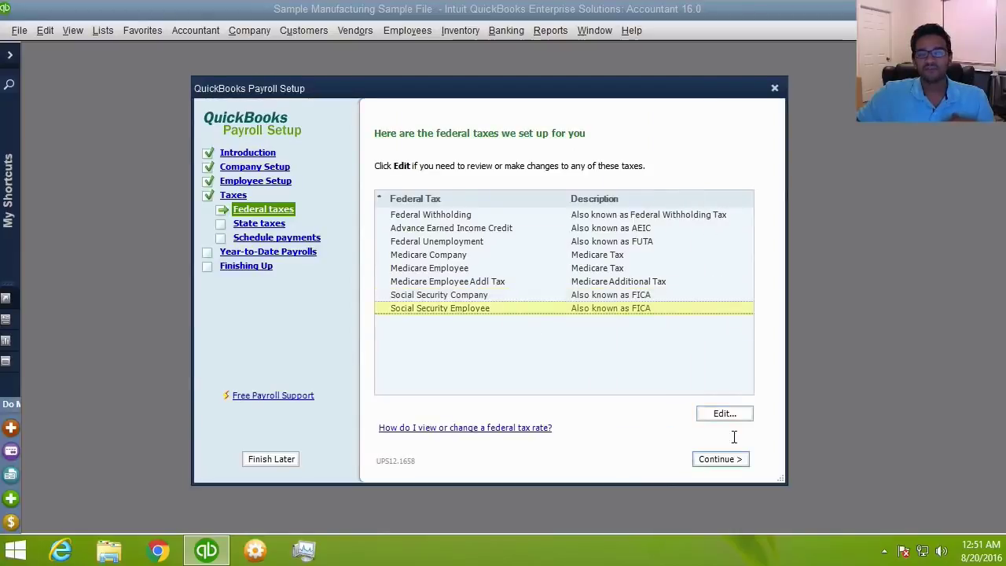
left_click(724, 413)
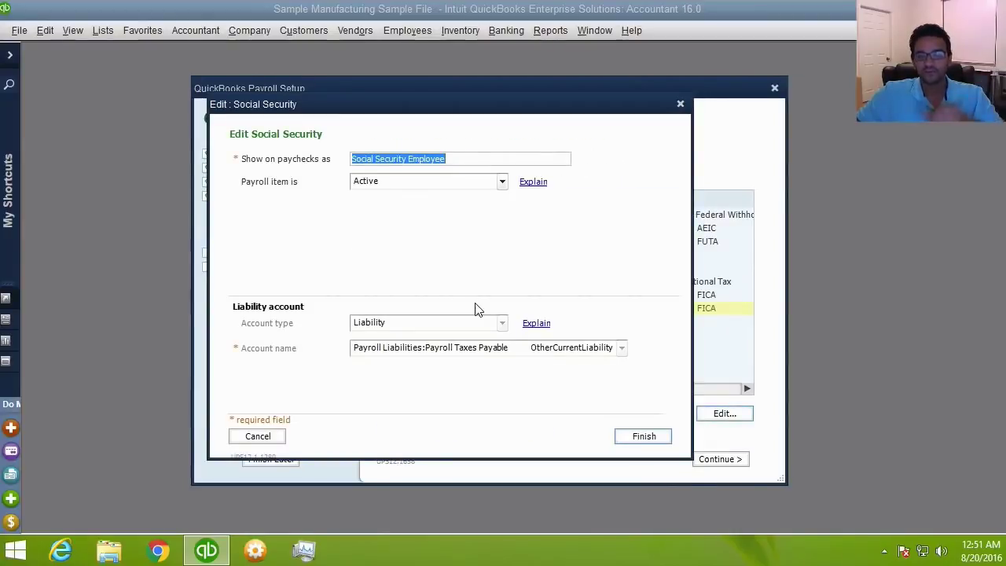
left_click(657, 441)
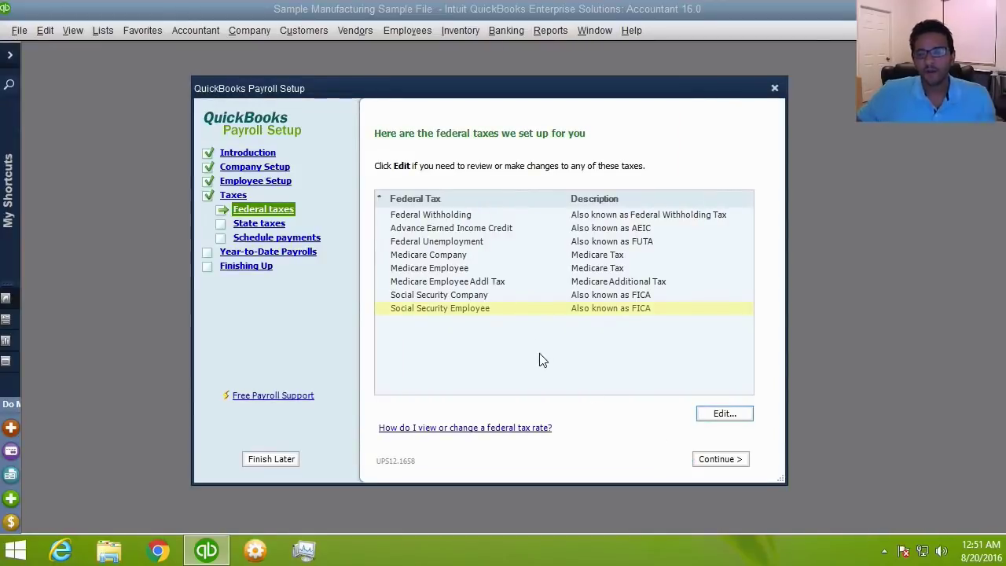
- Review the Federal Unemployment tax settings, then show the State taxes list
left_click(466, 244)
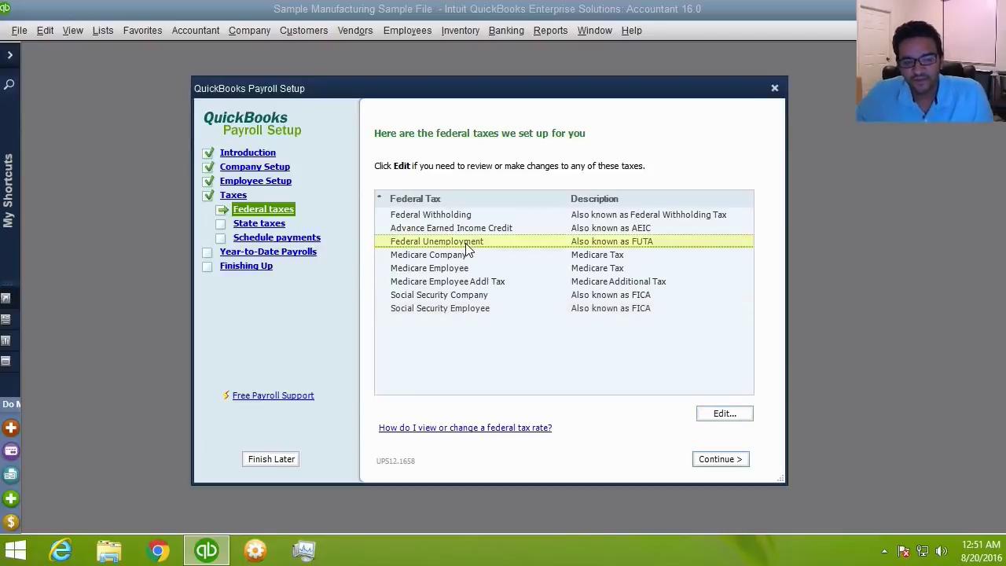
left_click(714, 411)
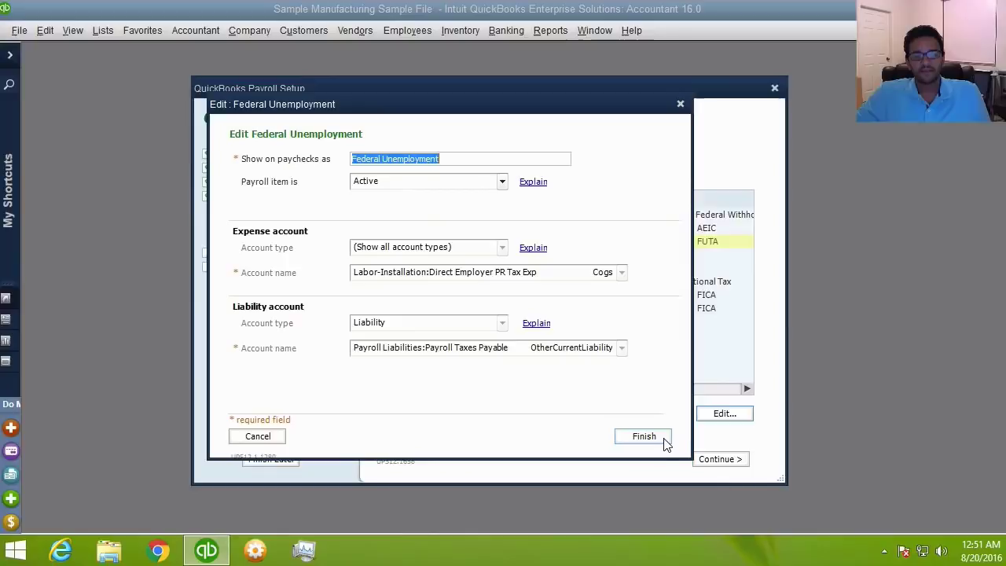
left_click(649, 441)
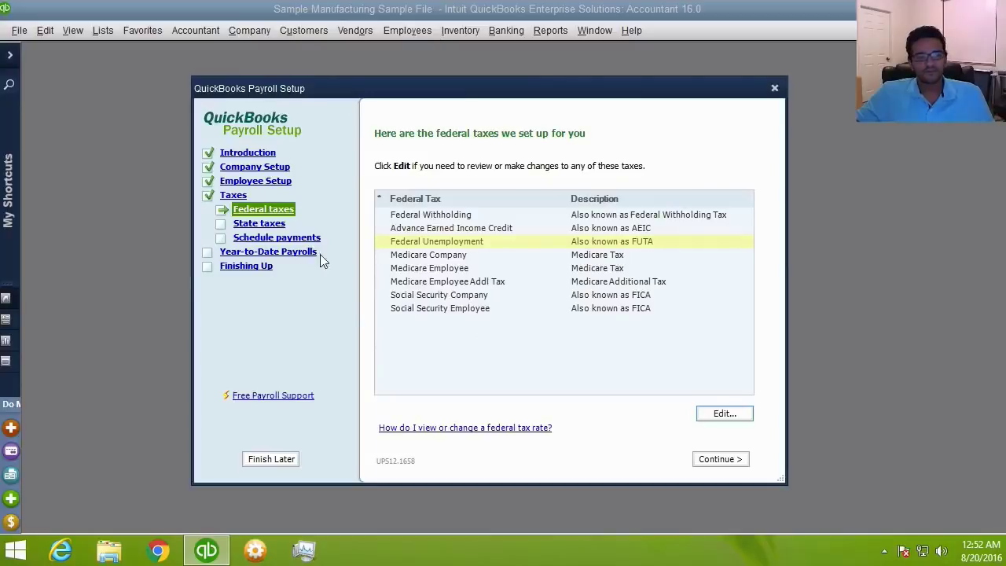
left_click(270, 226)
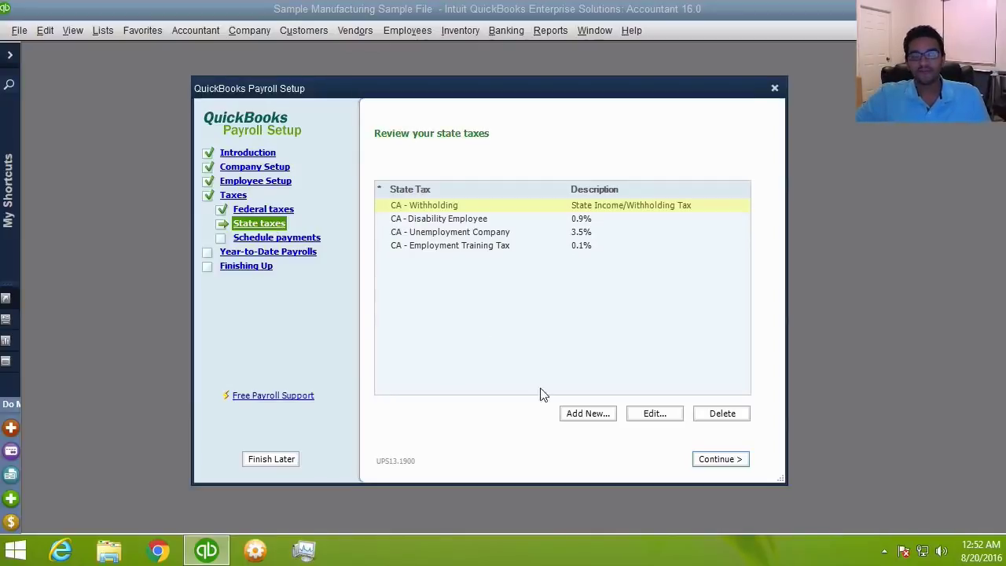
- Add FL - Florida state taxes with a 2.7% unemployment company rate
left_click(586, 414)
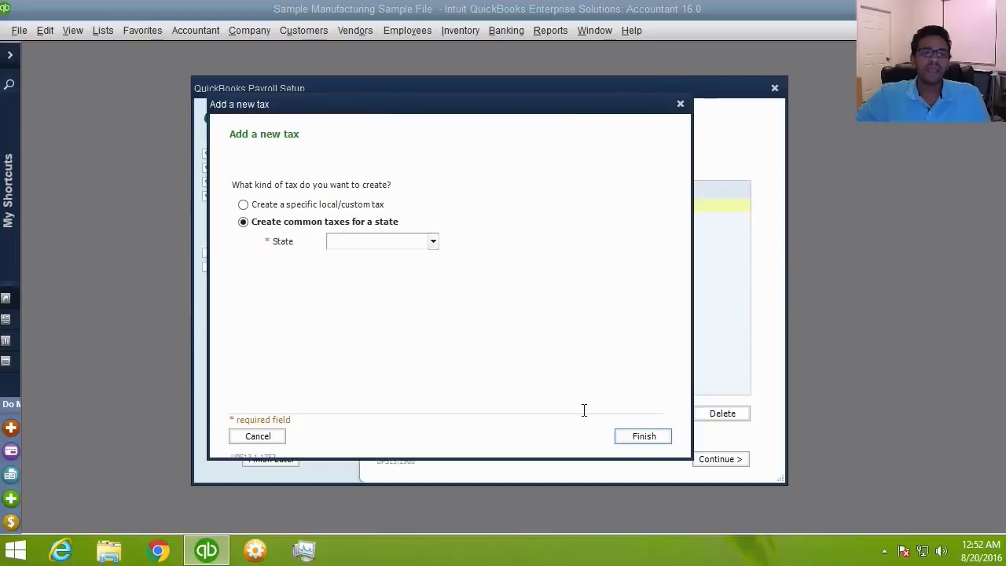
left_click(433, 241)
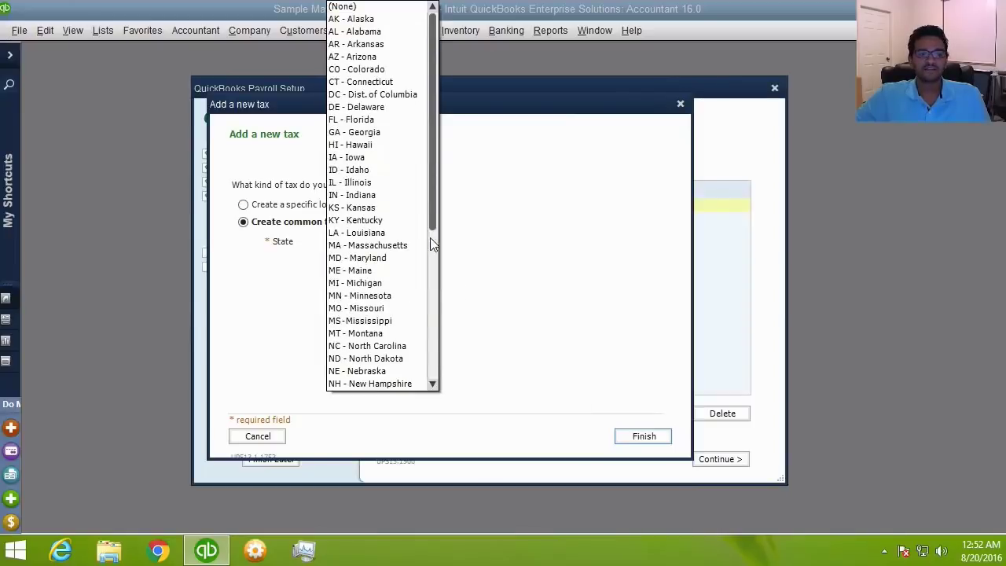
left_click(344, 121)
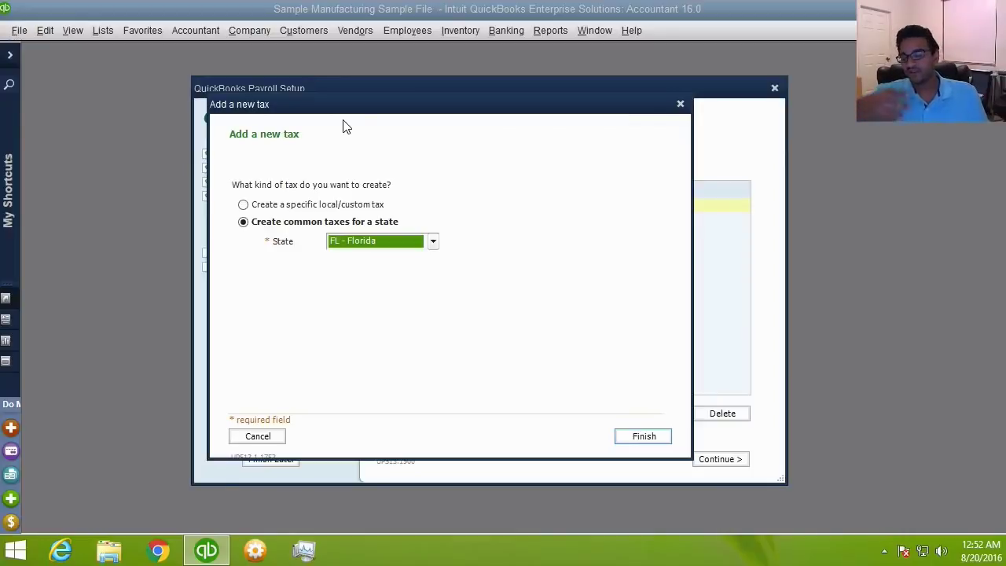
left_click(643, 435)
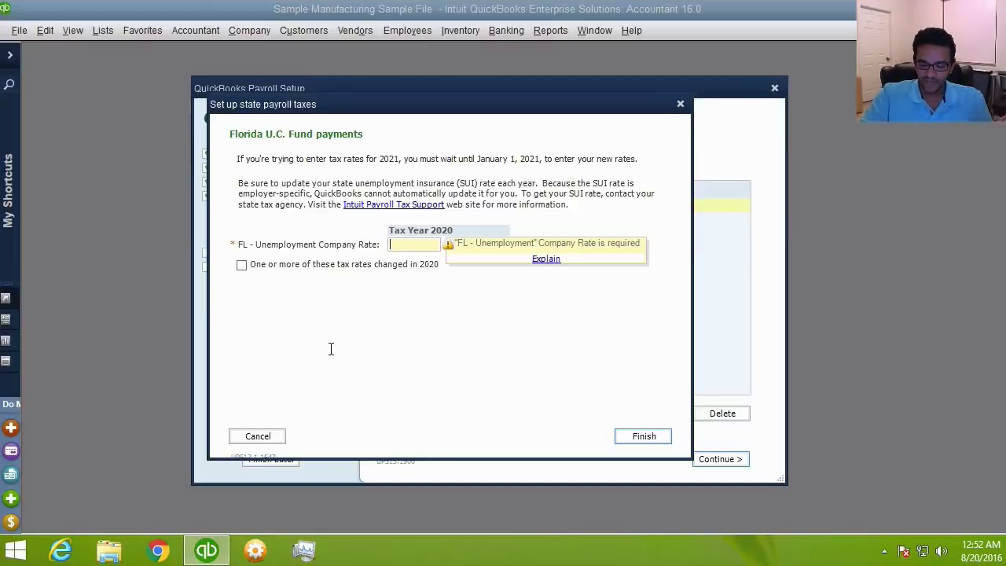
type("2.7")
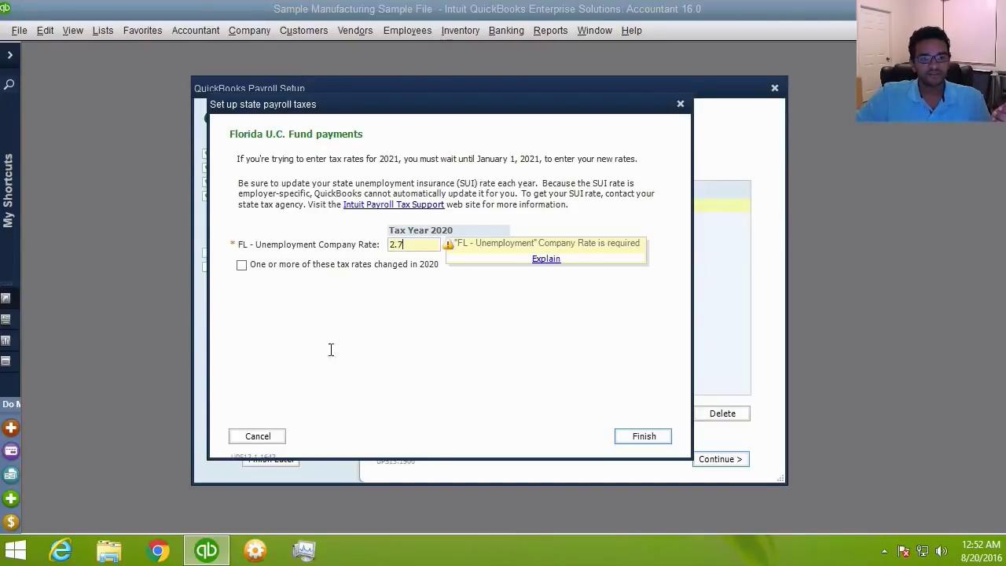
left_click(657, 438)
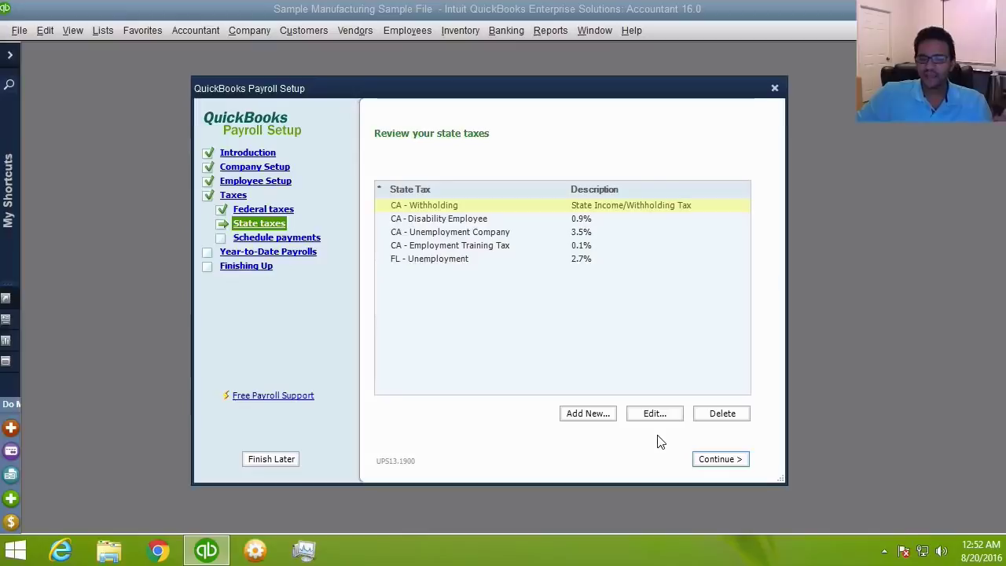
- Select a state tax row and continue to the CA UI and Employment Training Tax payment schedule
left_click(587, 220)
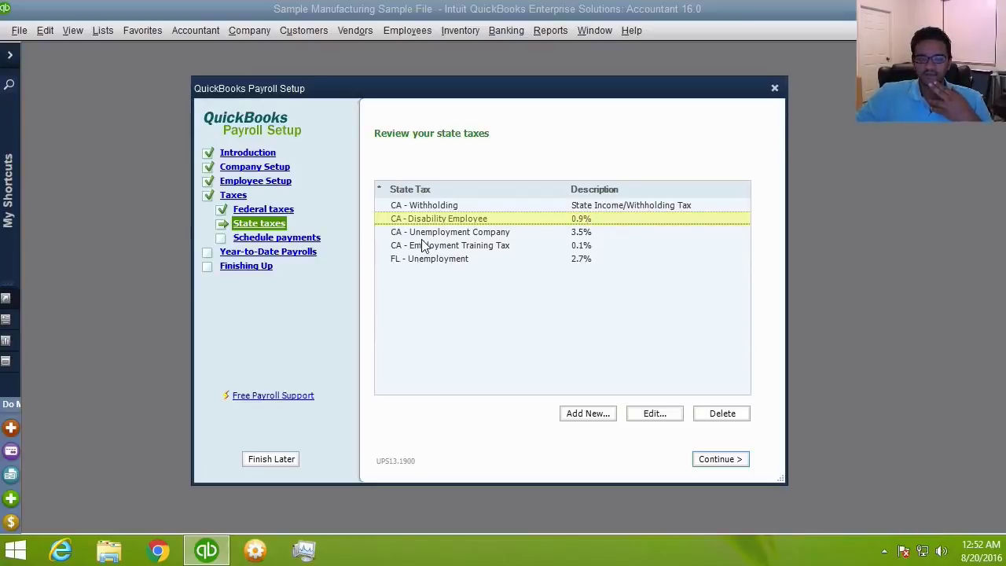
left_click(276, 236)
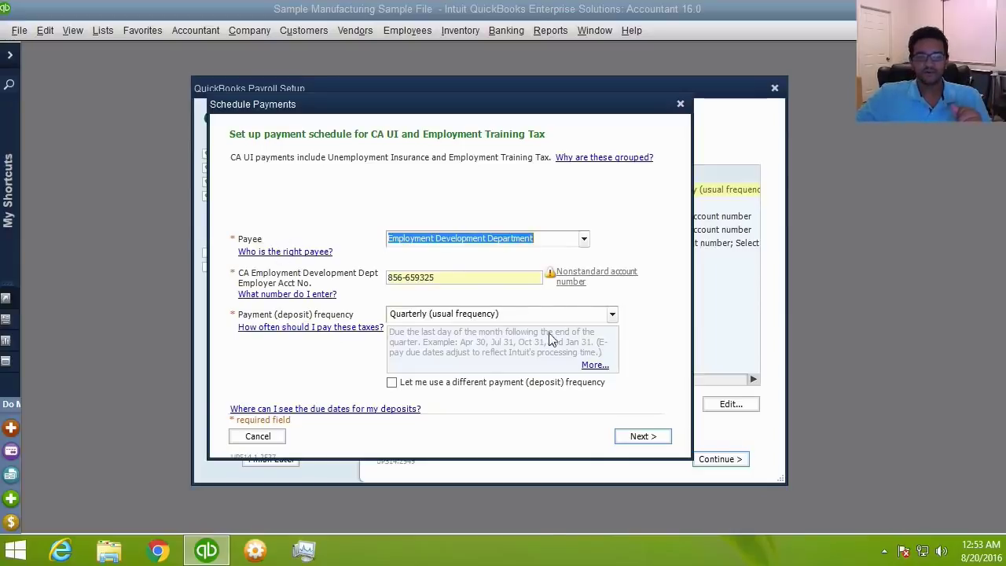
- Keep Quarterly deposit frequency for the CA UI and Employment Training Tax schedule
left_click(614, 314)
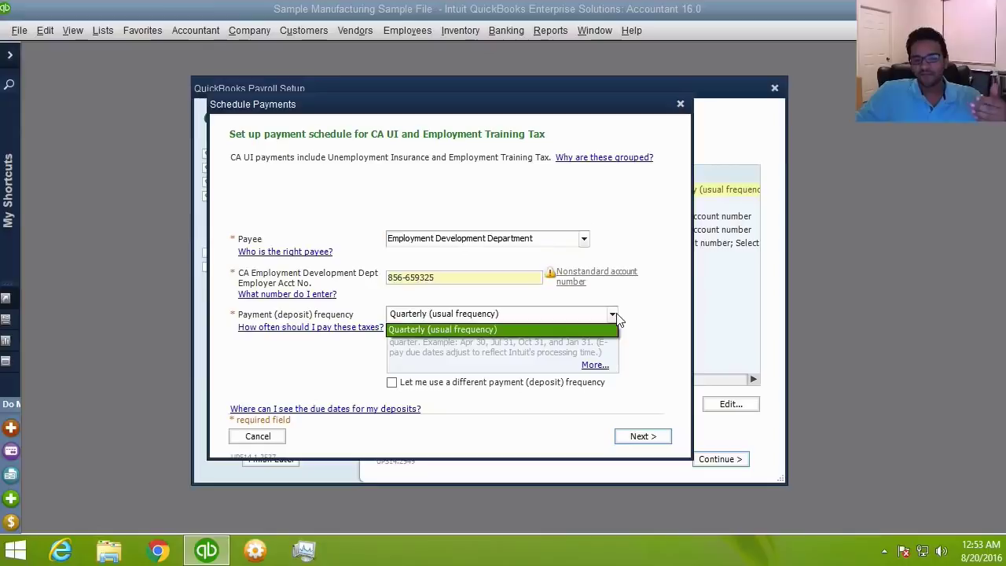
left_click(614, 315)
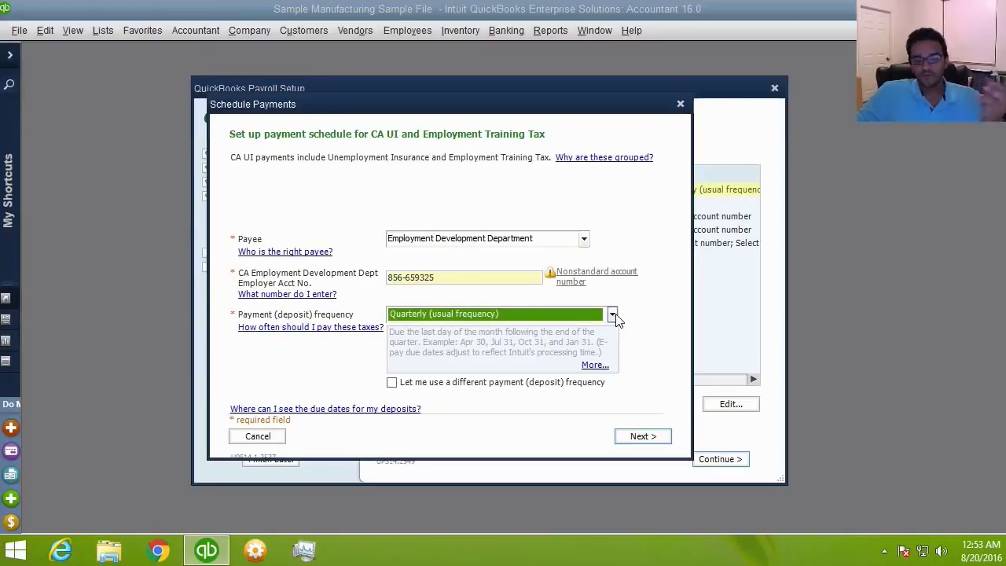
left_click(557, 239)
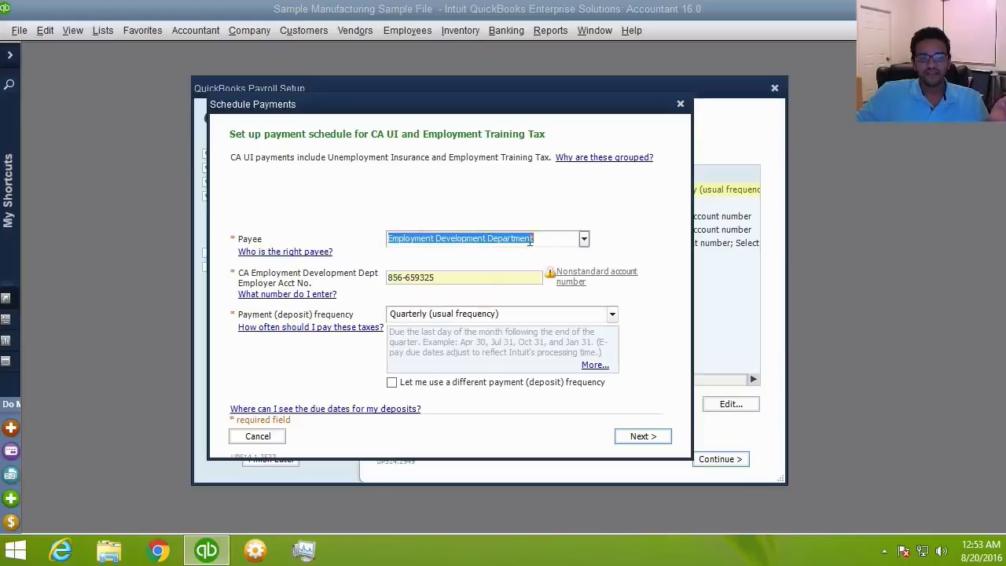
left_click(579, 315)
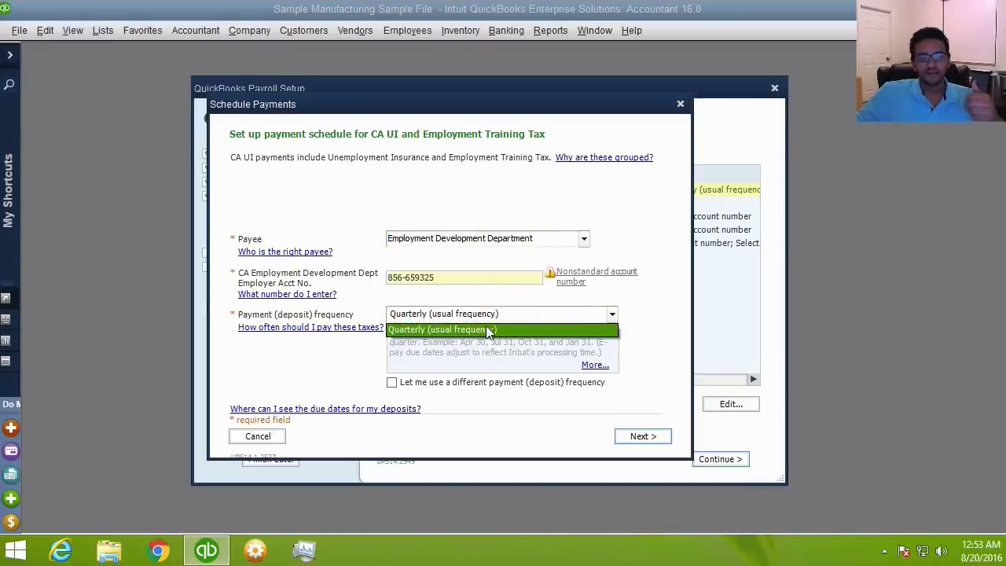
left_click(481, 330)
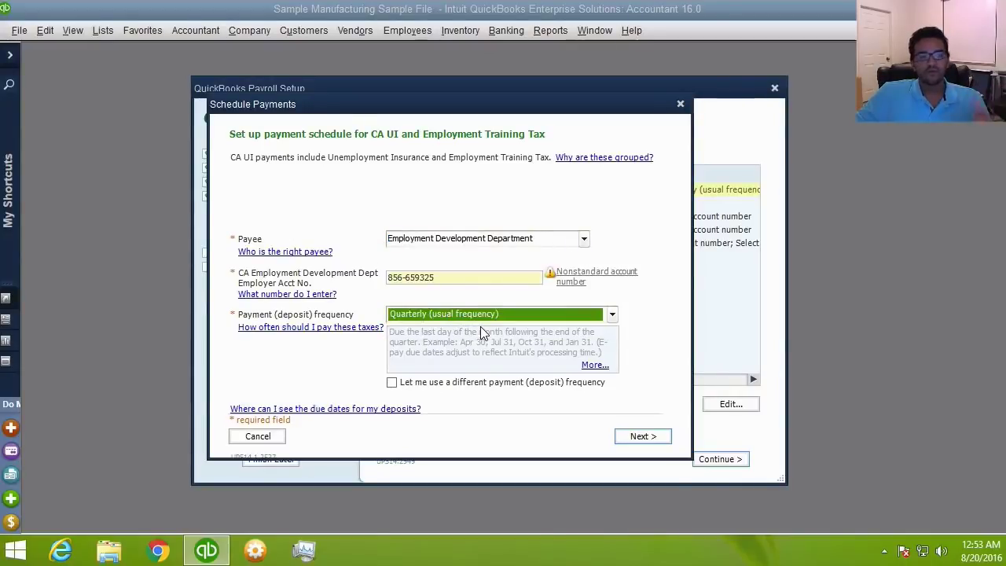
- Accept CA Withholding, keep FL Unemployment quarterly, and finish despite the missing-account warning
left_click(643, 437)
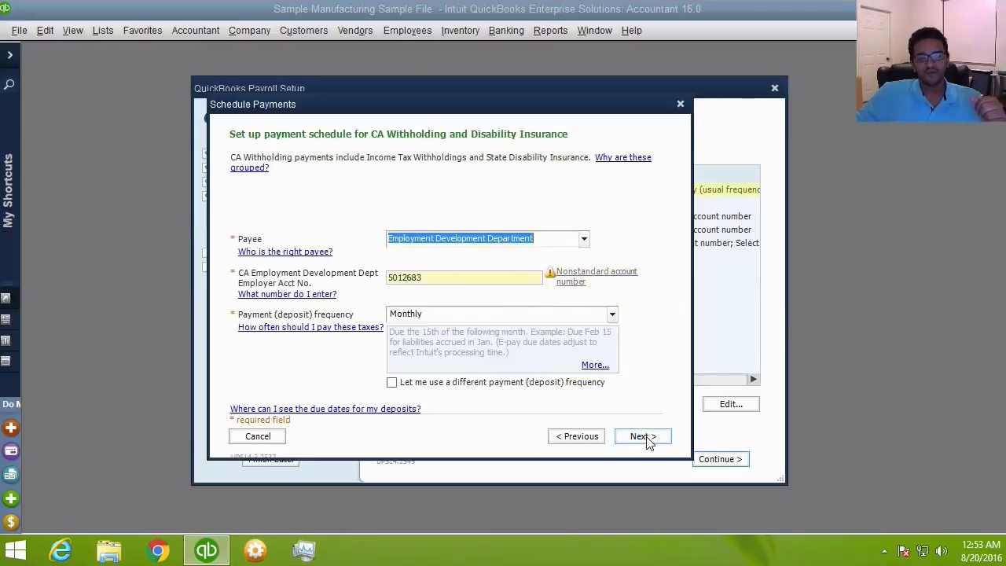
left_click(643, 438)
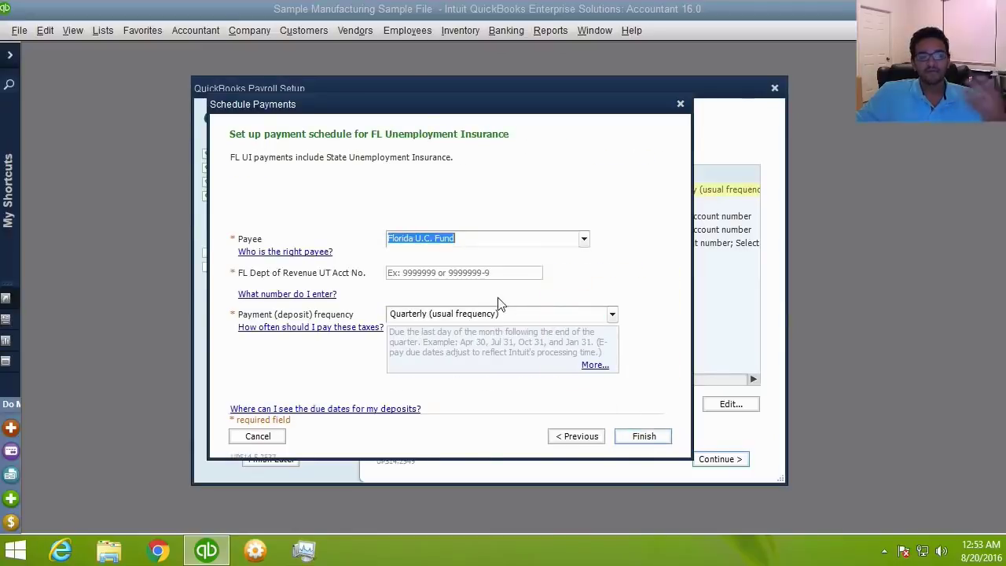
left_click(612, 316)
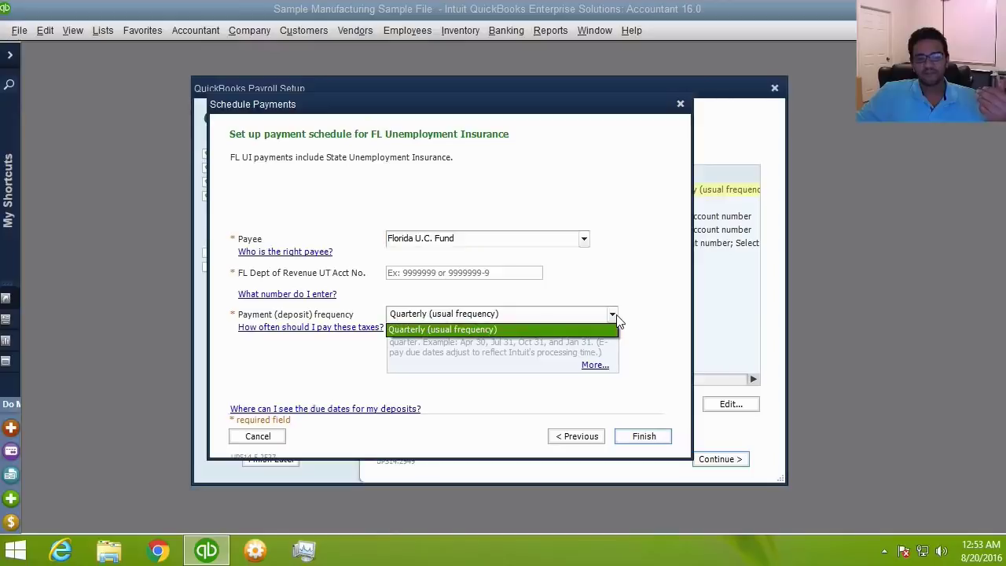
left_click(497, 332)
left_click(647, 436)
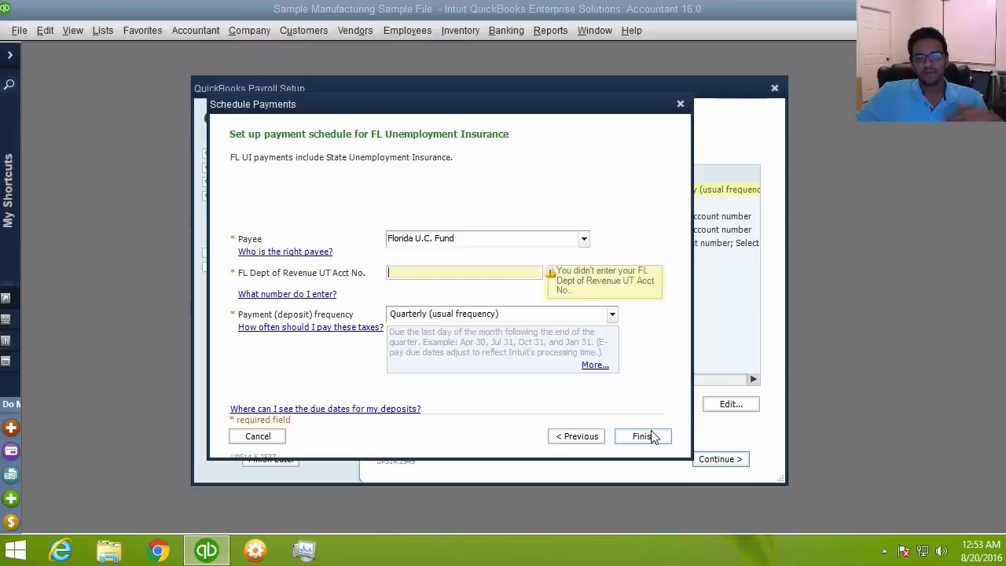
left_click(645, 436)
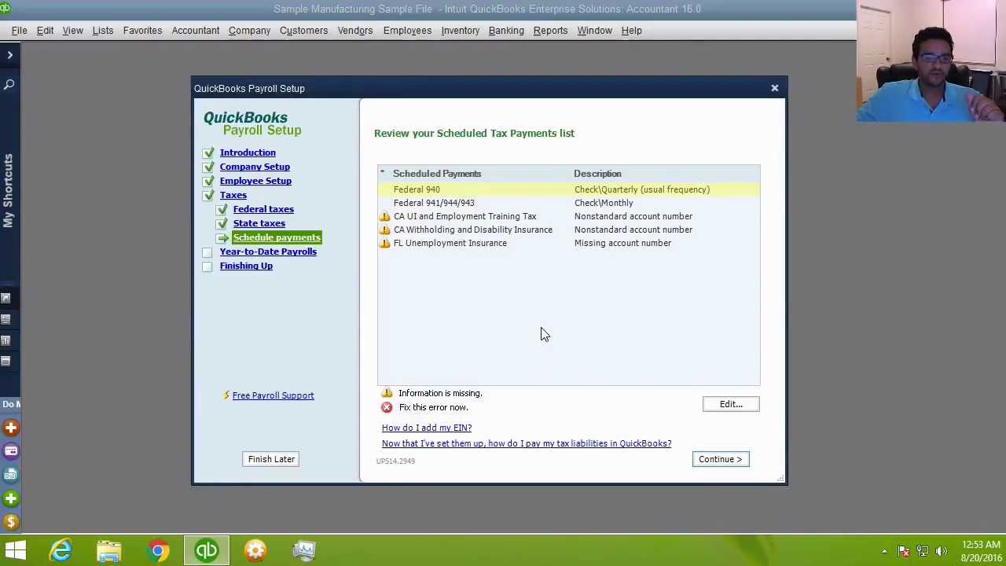
- Open the Federal 941/944/943 schedule editor and check its Monthly deposit frequency
left_click(443, 204)
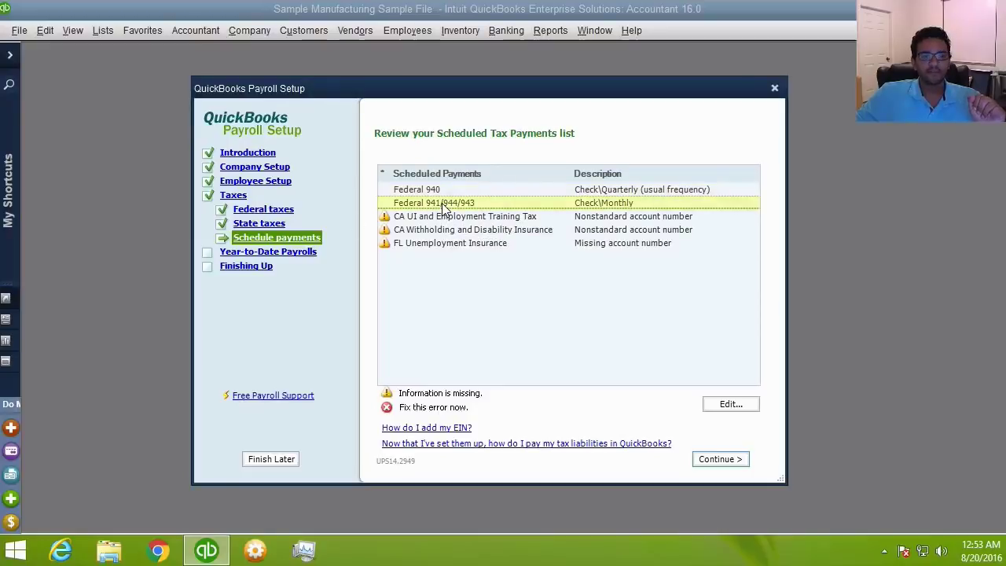
left_click(444, 206)
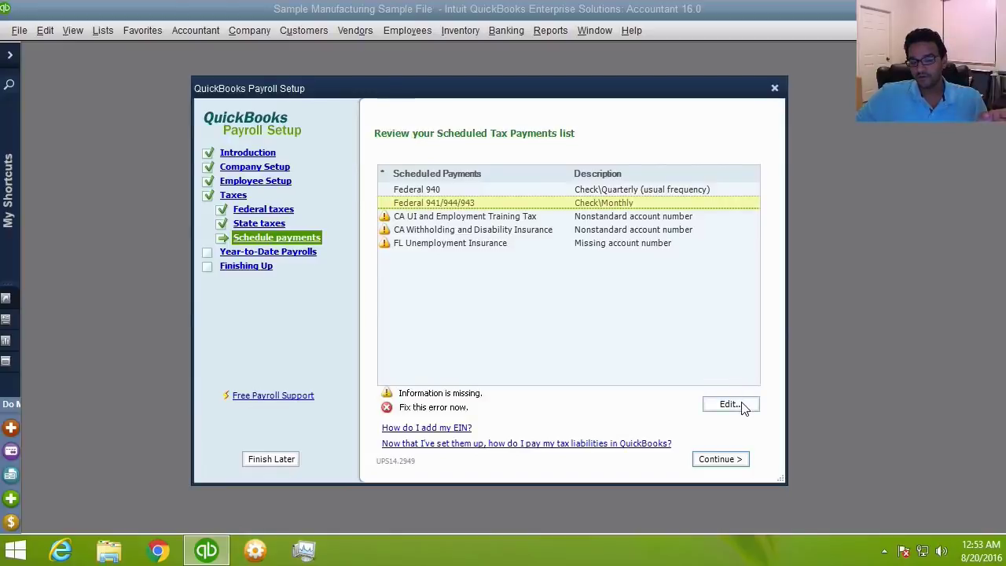
left_click(741, 405)
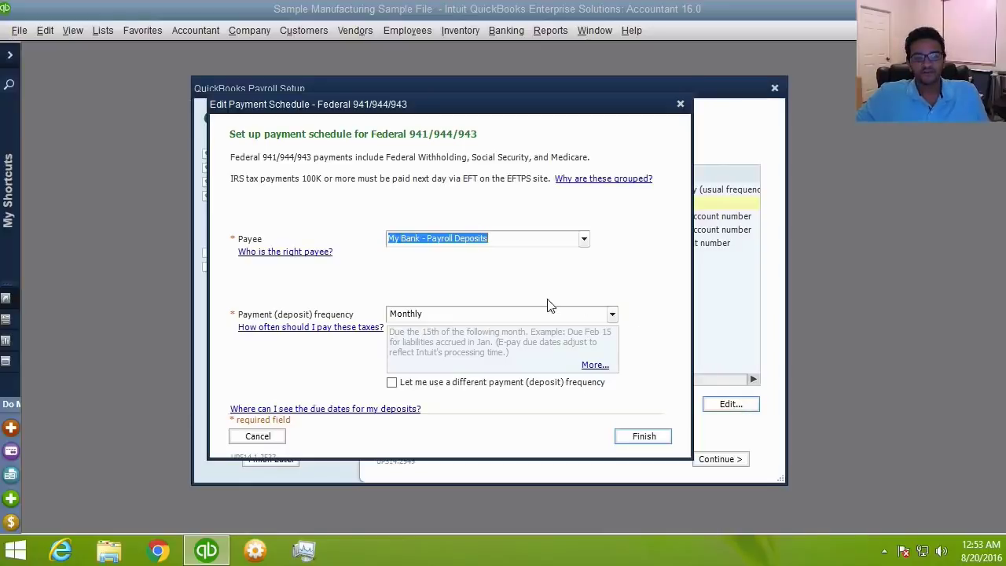
left_click(612, 315)
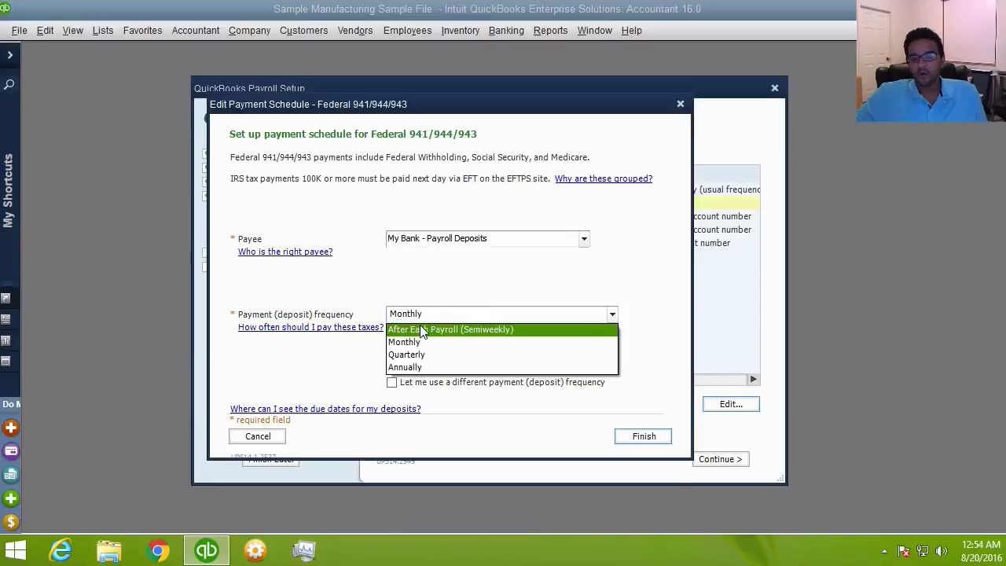
left_click(484, 271)
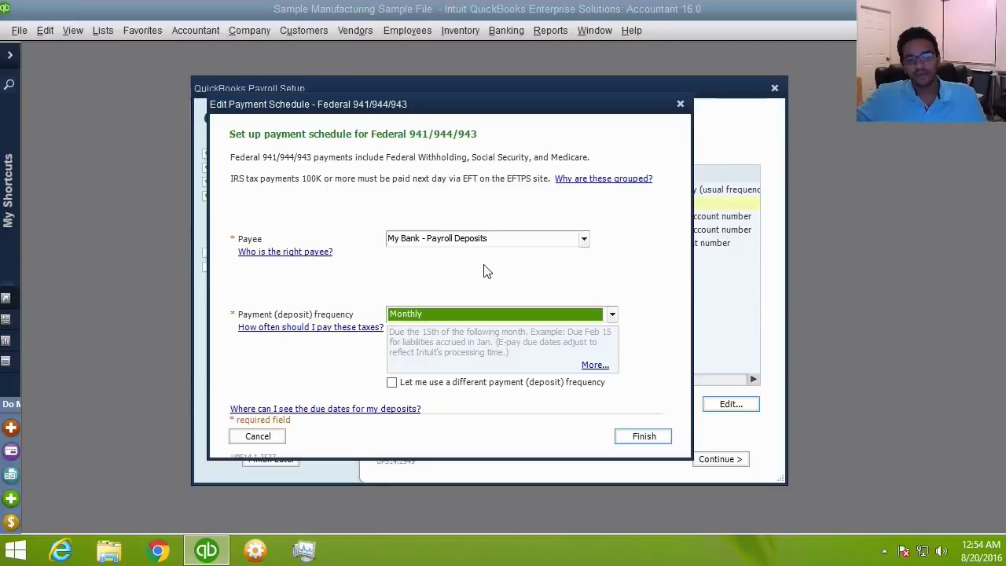
- Read the More... help on deposit frequency choices in an enlarged window
left_click(593, 364)
left_click_drag(685, 382, 698, 50)
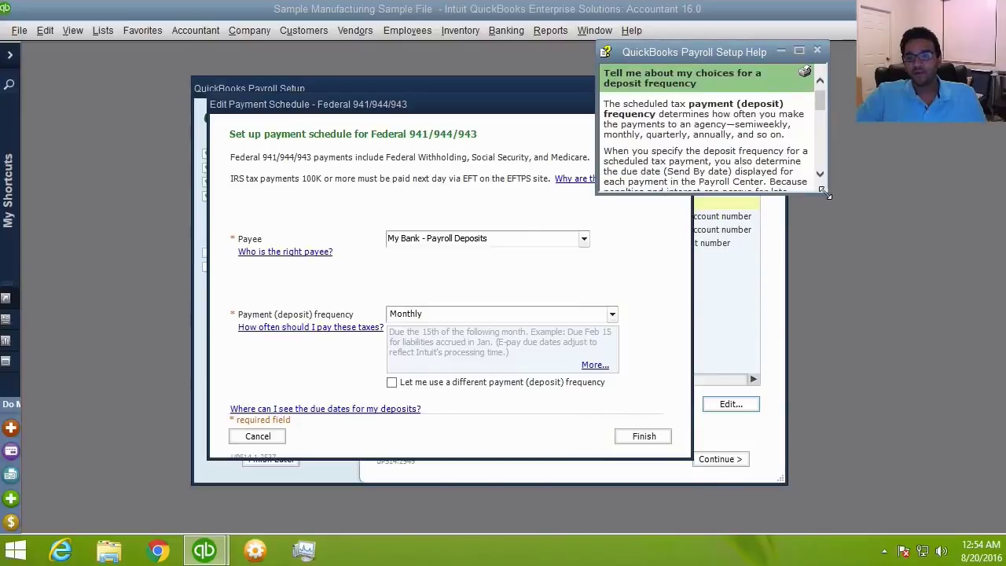
left_click_drag(826, 191, 994, 511)
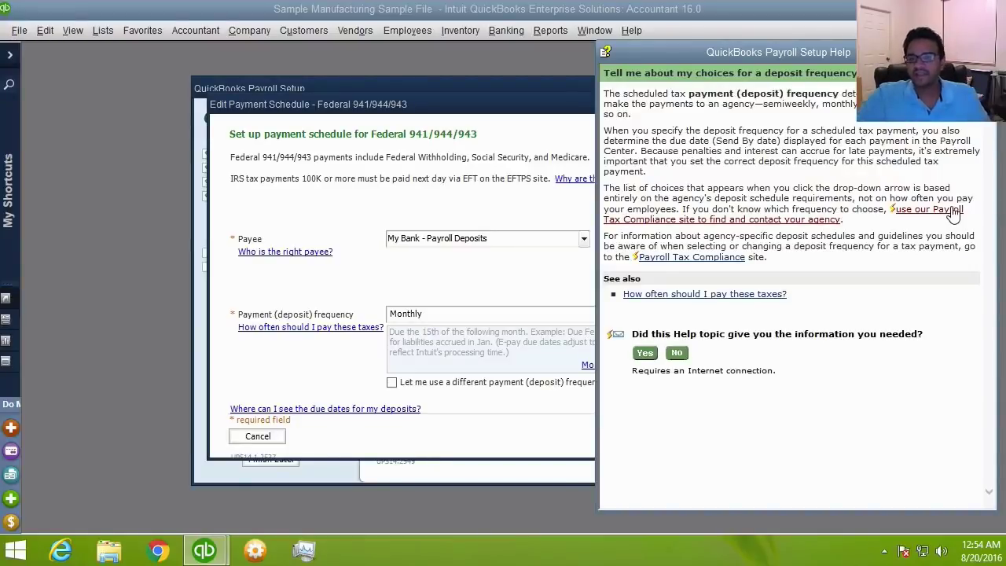
left_click(582, 283)
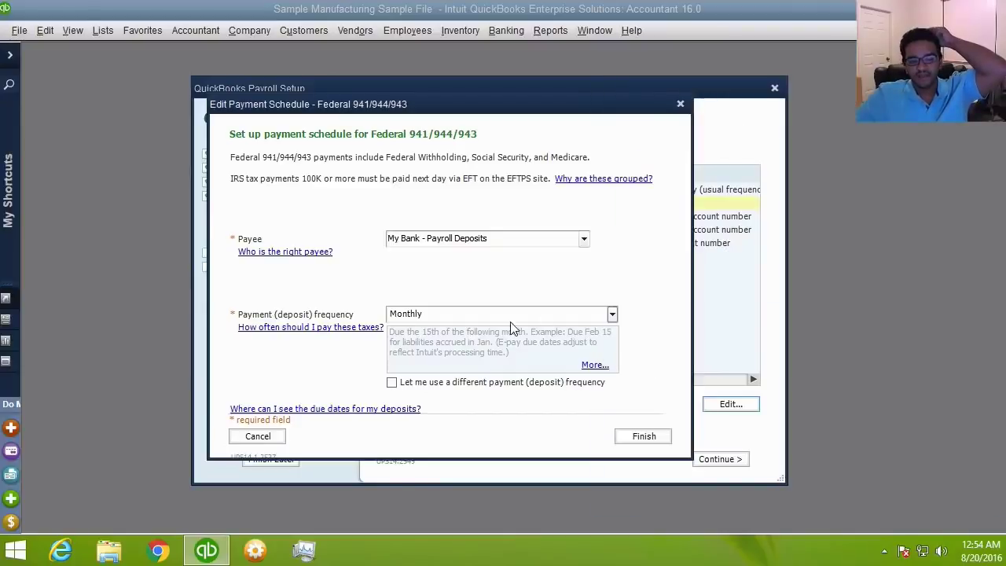
- Change Federal 941/944/943 deposits to After Each Payroll (Semiweekly) and save the schedule
left_click(612, 313)
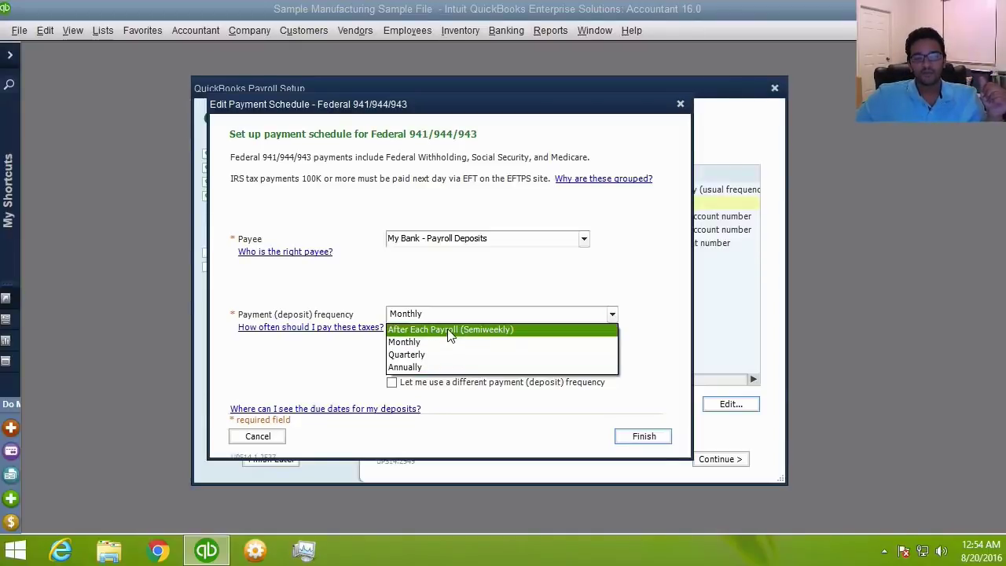
left_click(448, 330)
left_click(649, 438)
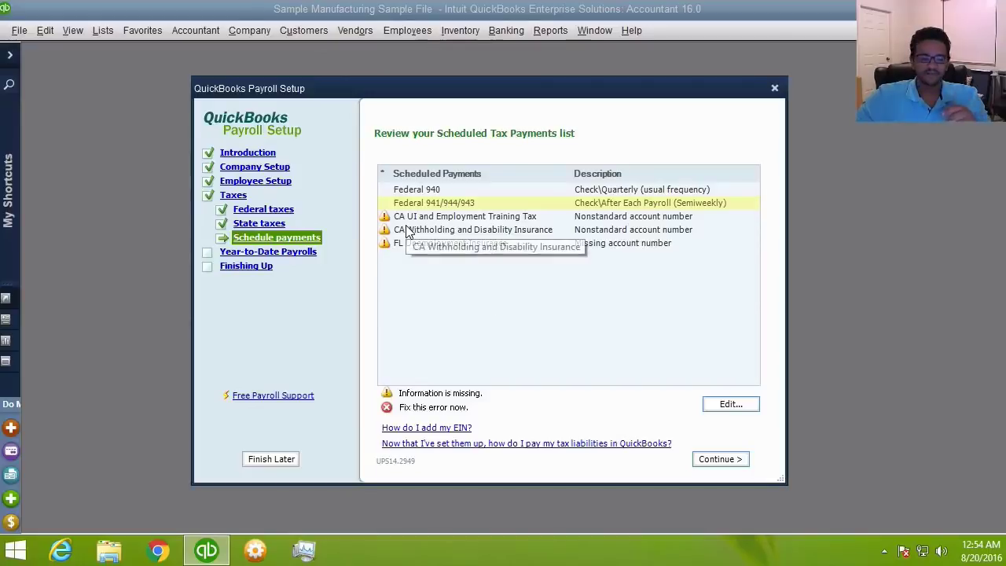
- Advance from the Taxes section to the Year-to-date payrolls introduction page
left_click(275, 253)
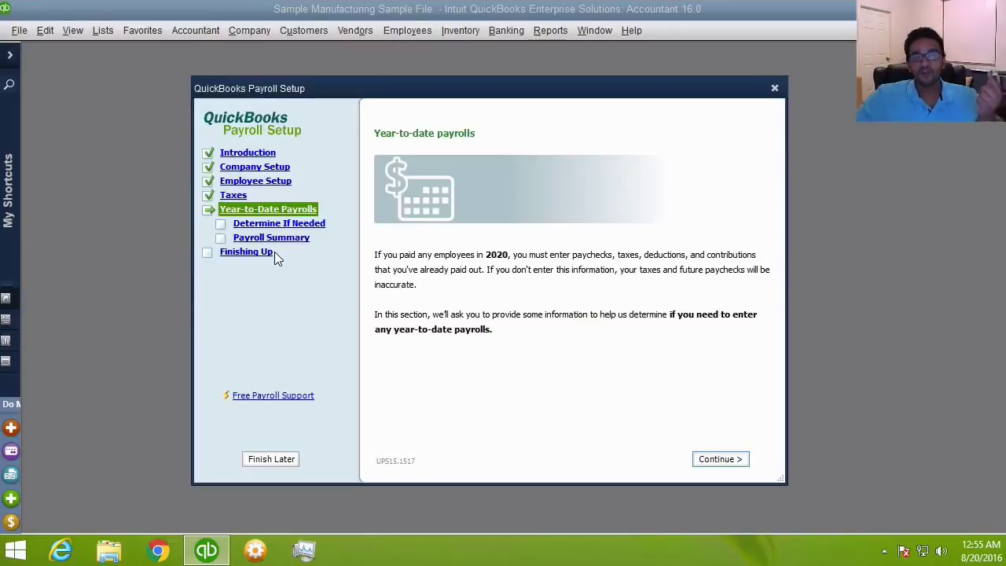
left_click(271, 237)
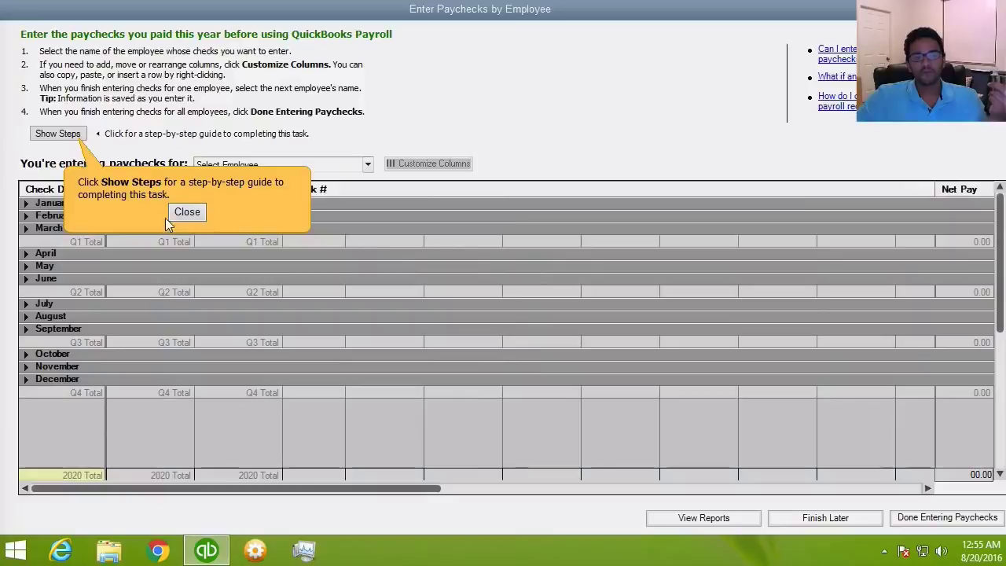
- Load the first employee's year-to-date paychecks and mark paycheck entry as done
left_click(187, 213)
left_click(367, 165)
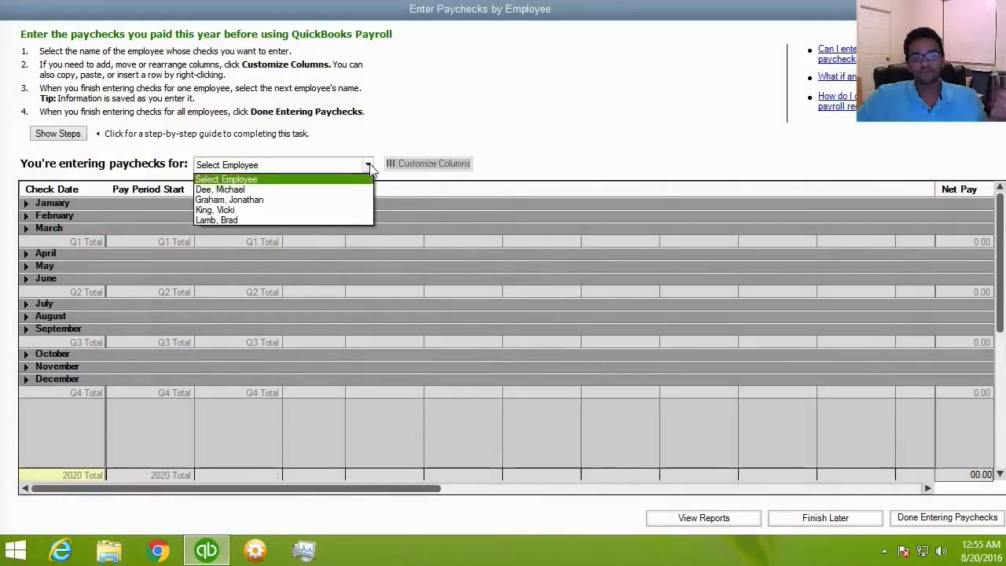
left_click(222, 190)
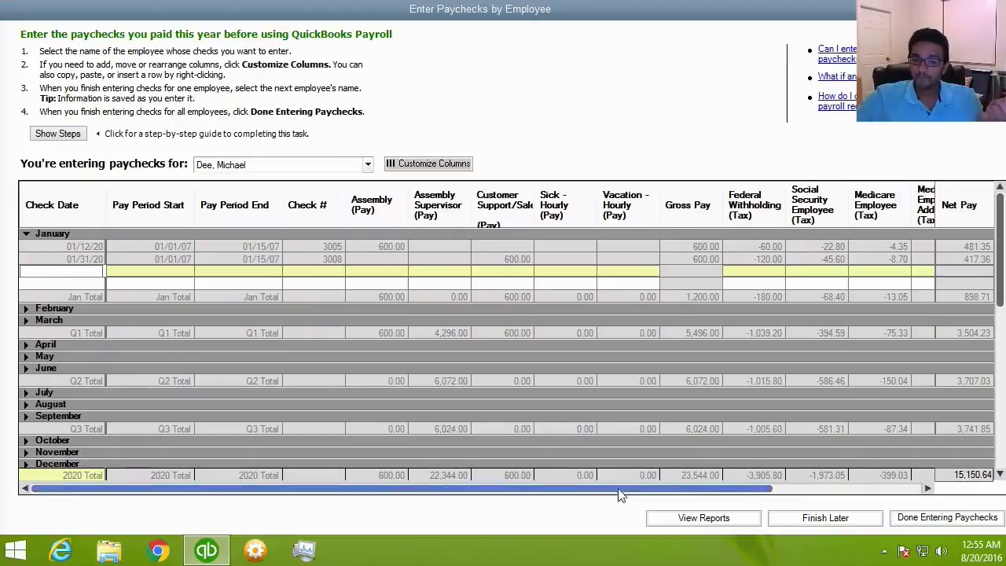
left_click(948, 518)
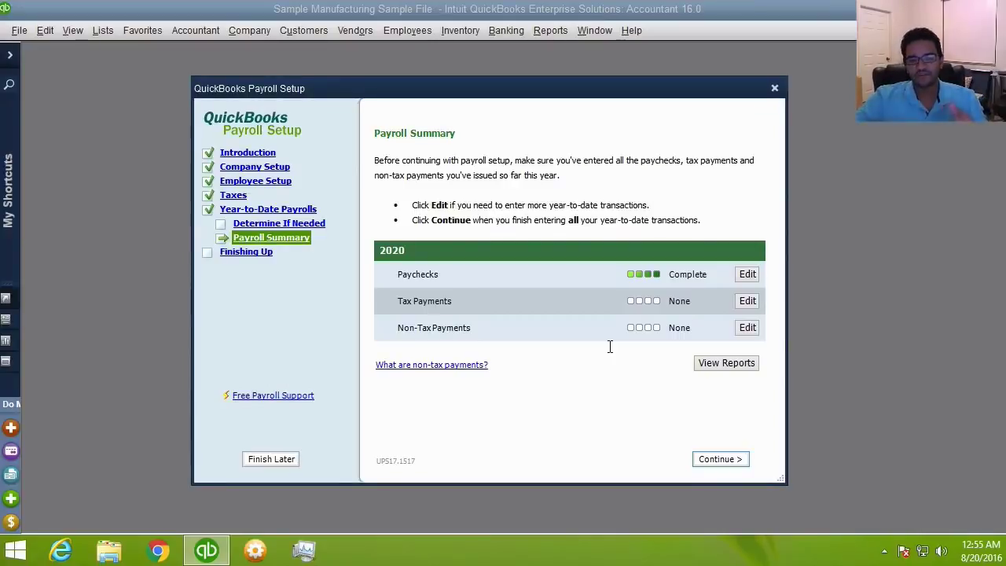
- Close Payroll Setup, maximize the Payroll Center, and show the four active employees
left_click(738, 467)
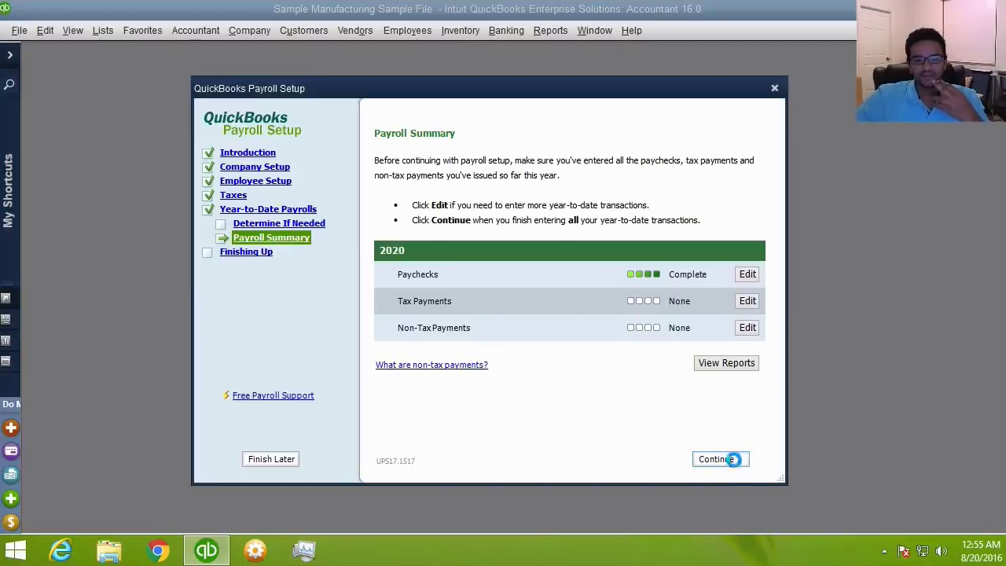
left_click(738, 468)
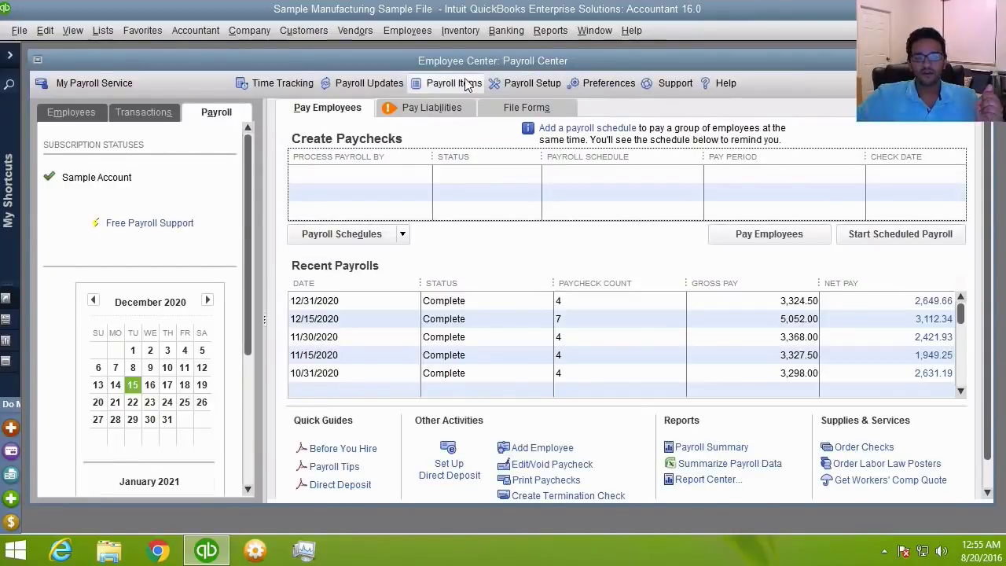
double_click(466, 62)
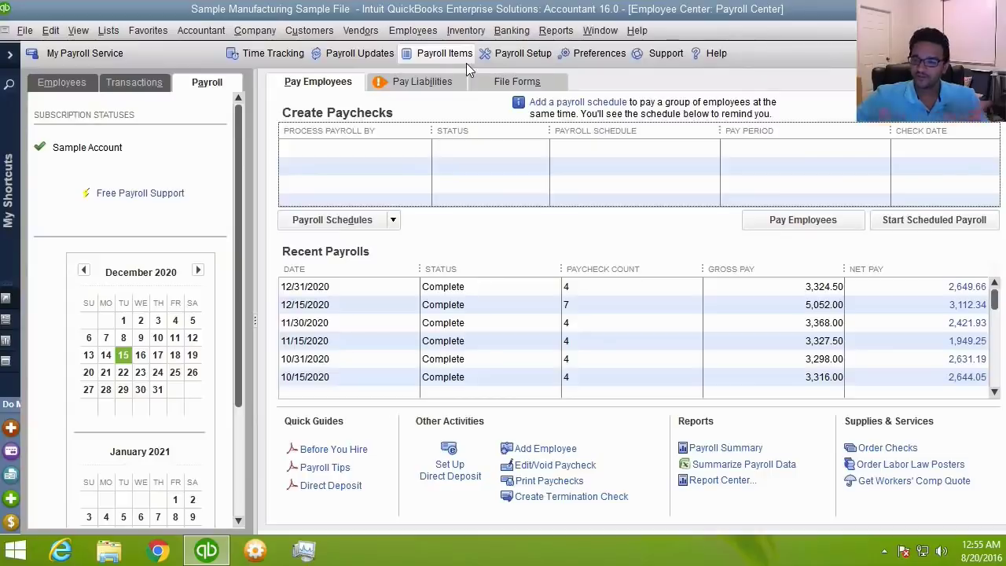
left_click(69, 84)
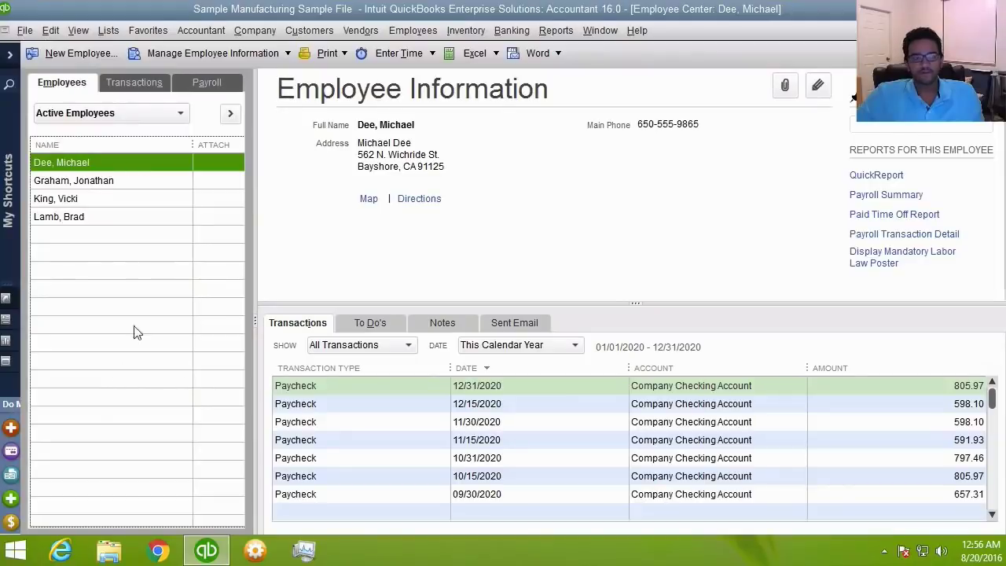
- Create a new employee from the employee list and go to its Payroll Info
right_click(91, 250)
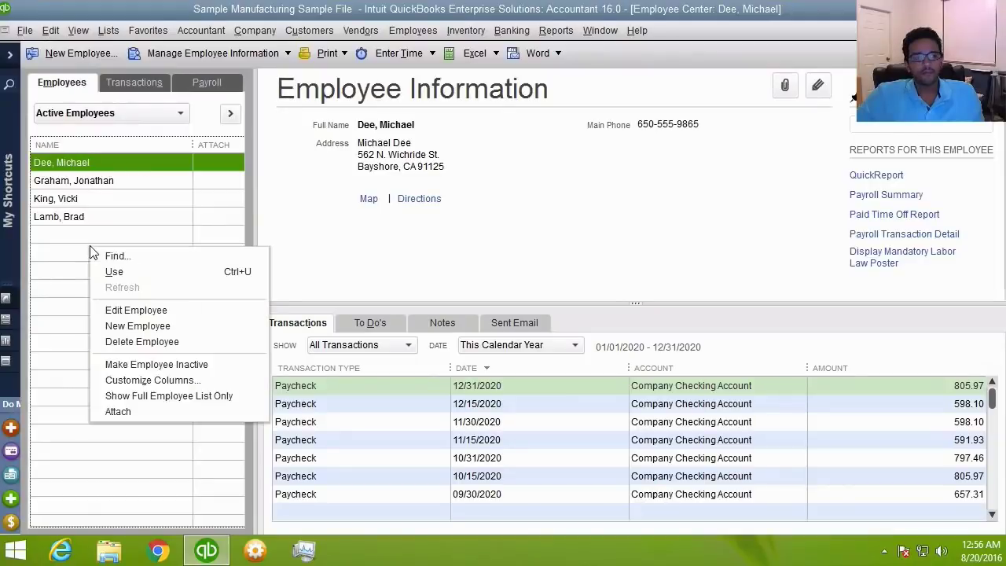
left_click(167, 330)
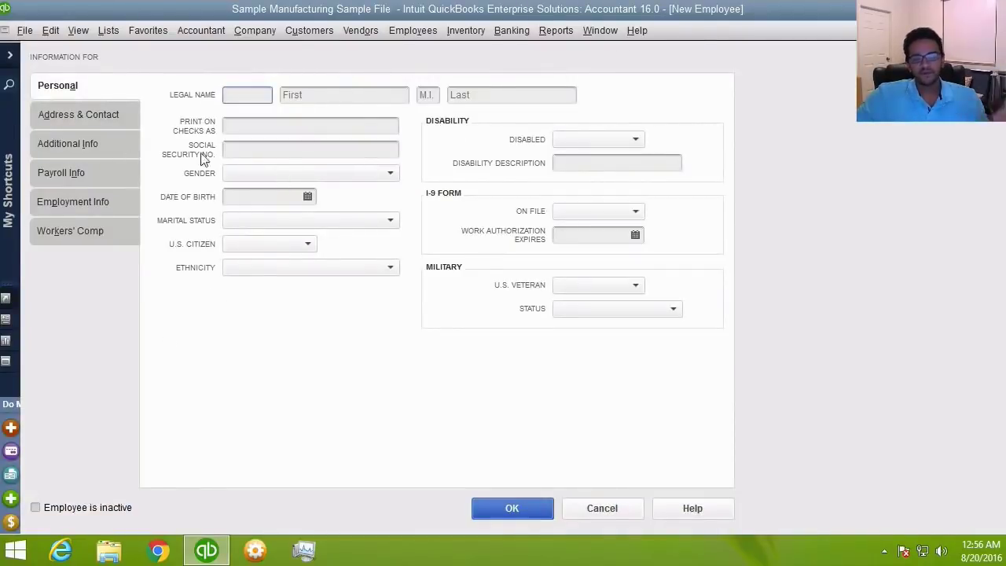
left_click(105, 114)
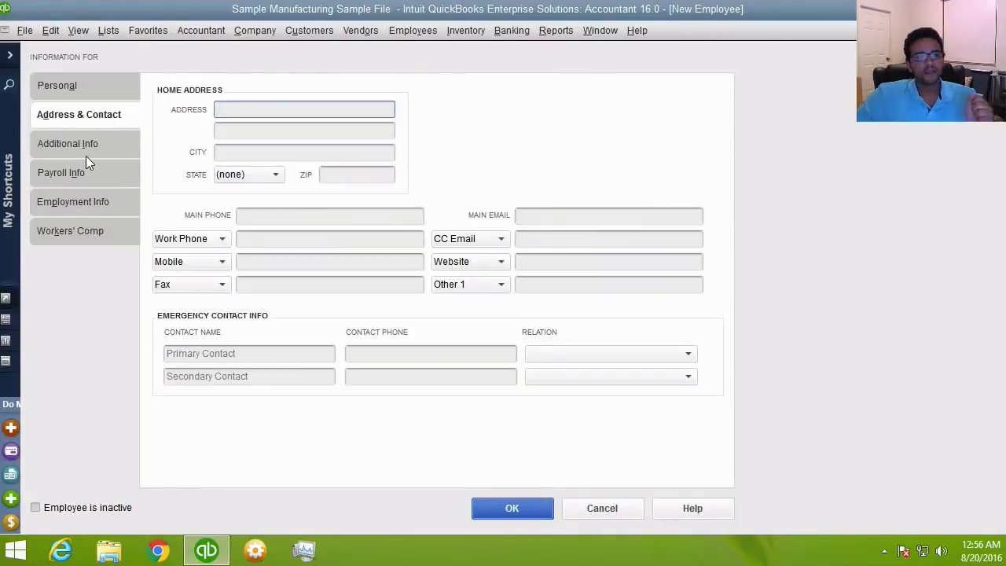
left_click(95, 150)
left_click(96, 174)
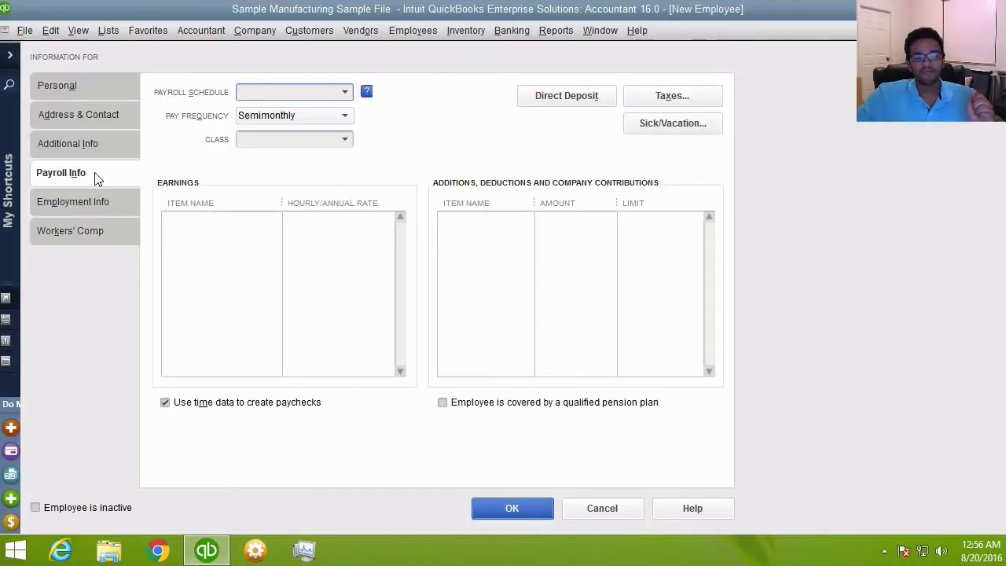
- Add earnings Hourly Staff at 35.00 and Overtime (x1.5) hourly staff at 52.50
left_click(264, 218)
left_click(274, 222)
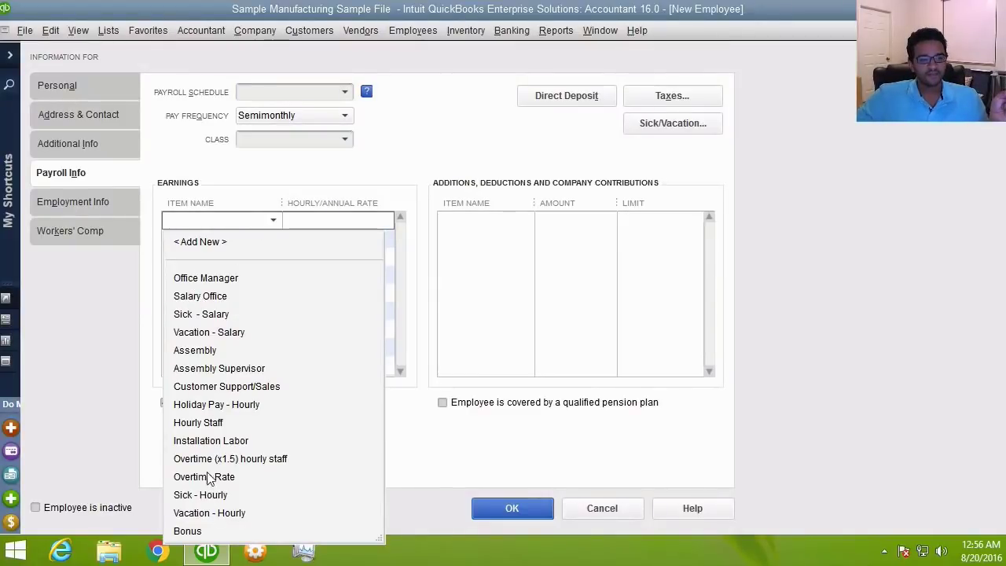
left_click(208, 422)
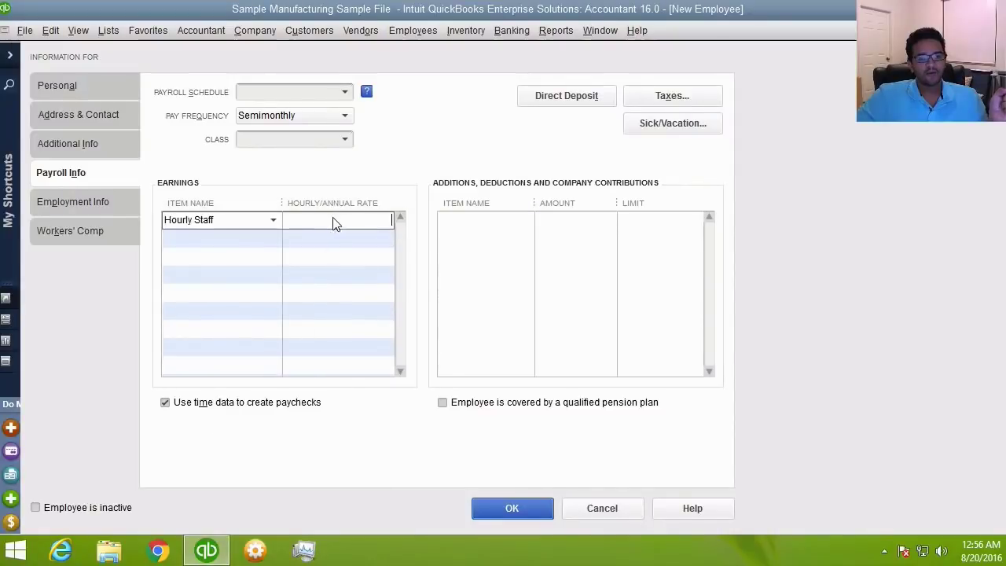
left_click(365, 224)
type("3")
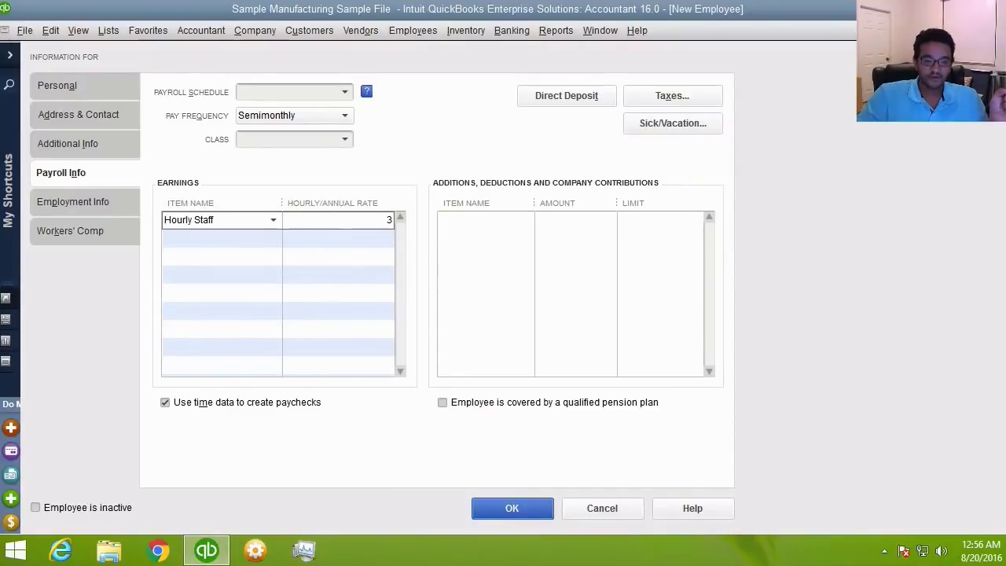
type("5")
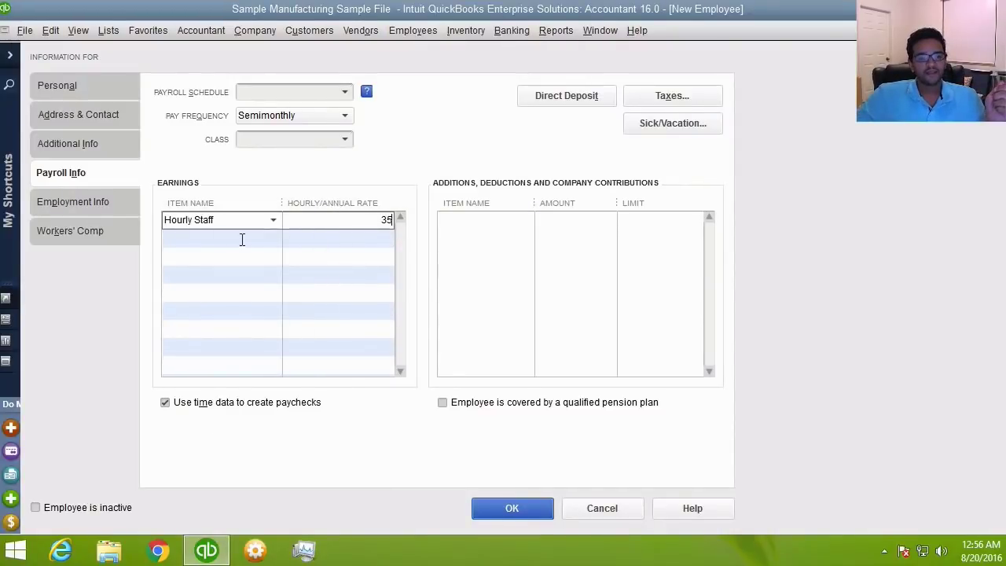
left_click(225, 238)
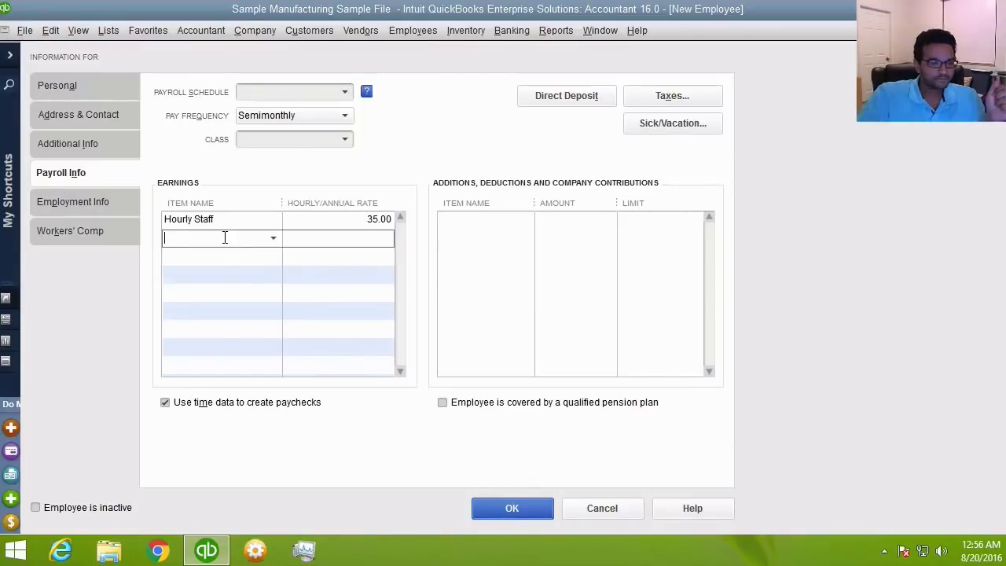
type("O")
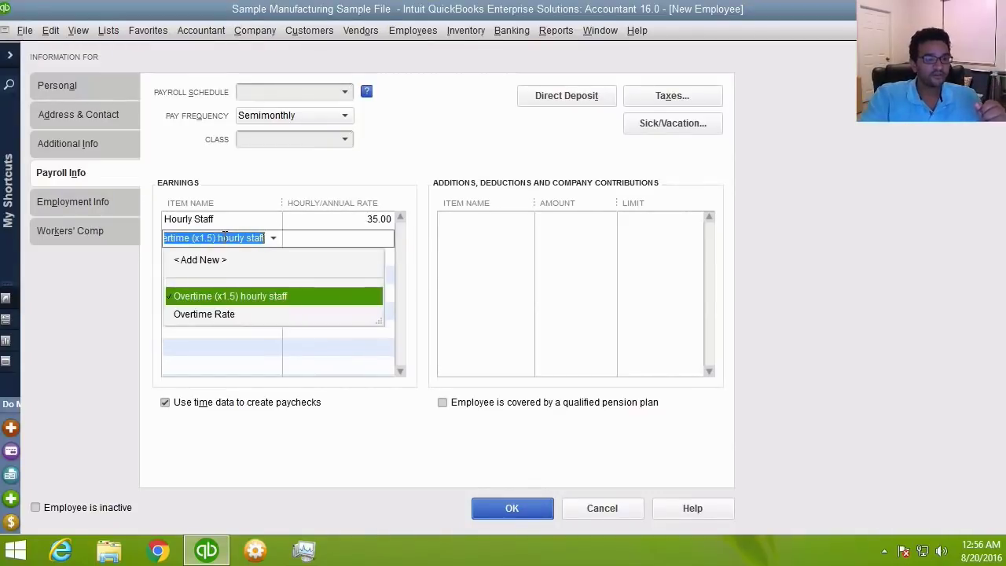
left_click(243, 295)
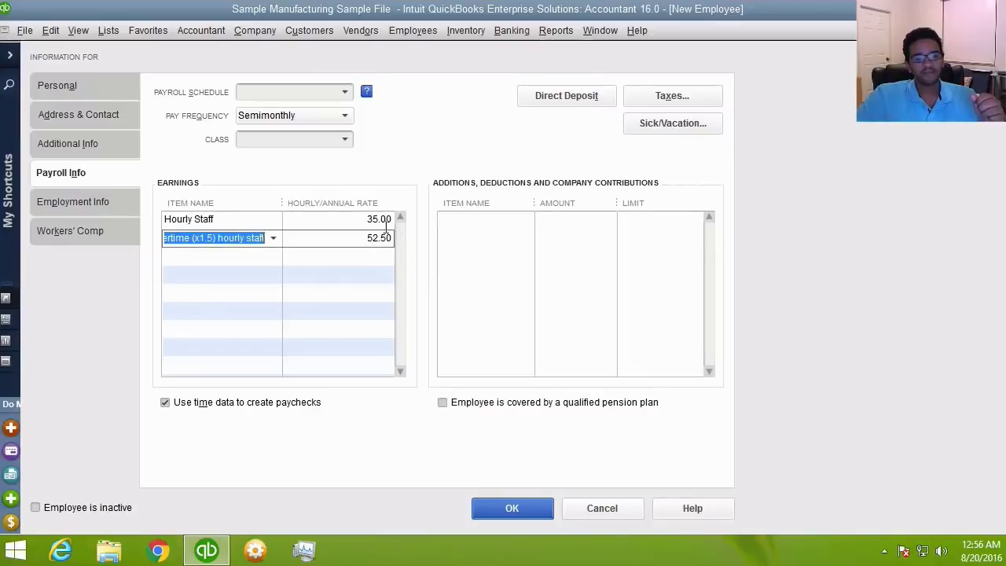
left_click(362, 237)
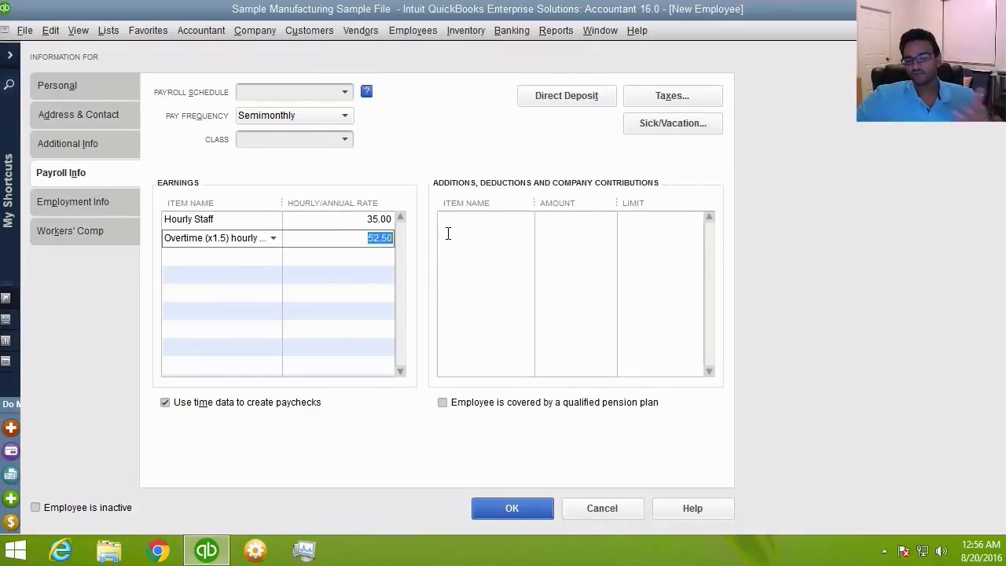
left_click(522, 219)
- Add a Health Insurance (pre-tax) deduction with amount -125.00
left_click(527, 222)
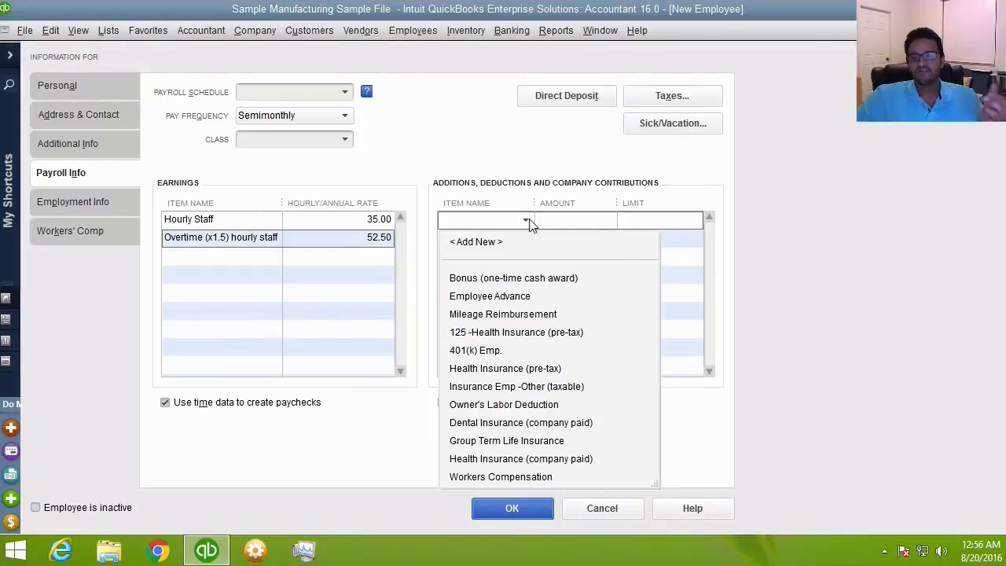
left_click(517, 373)
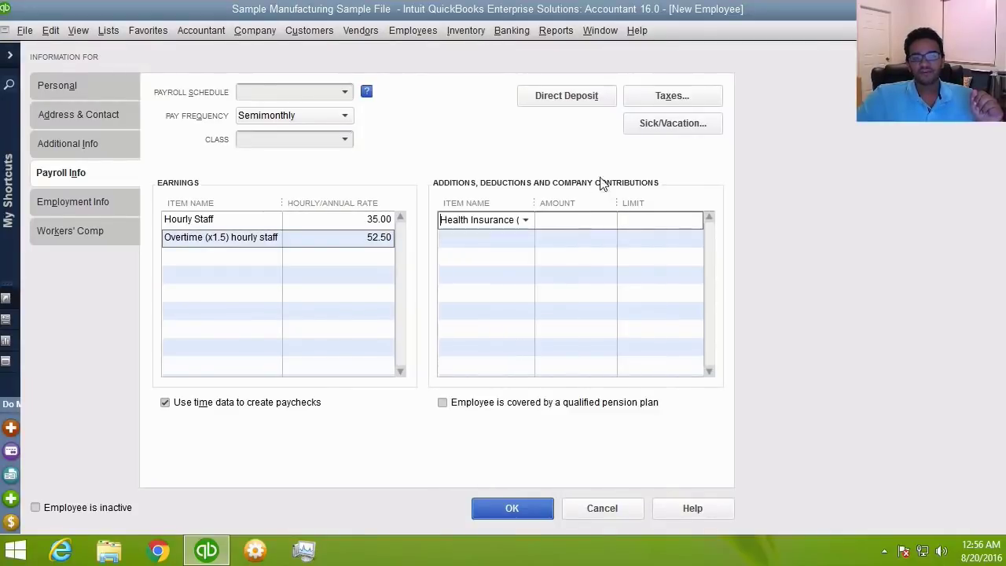
left_click_drag(534, 202, 573, 202)
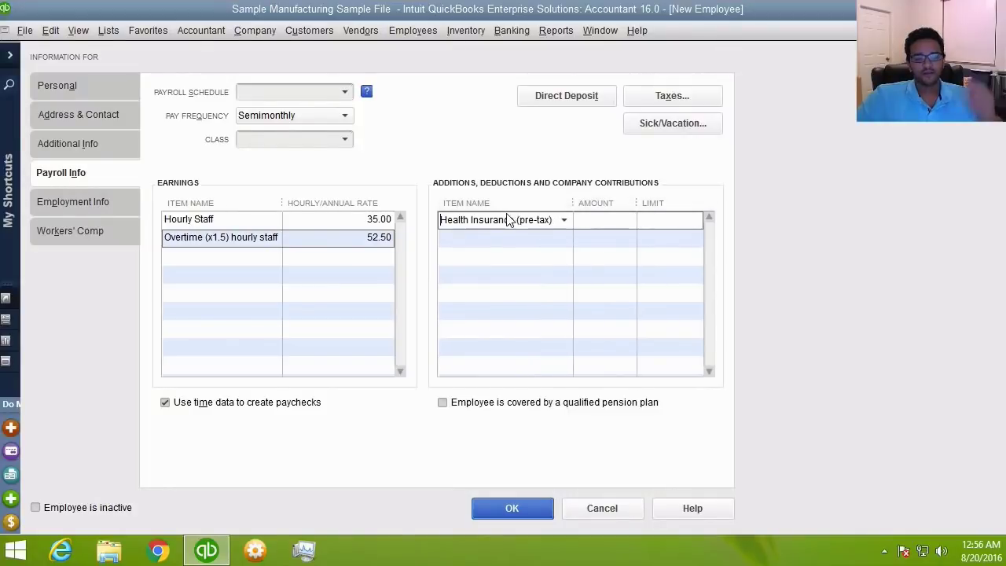
left_click(630, 217)
type("*125")
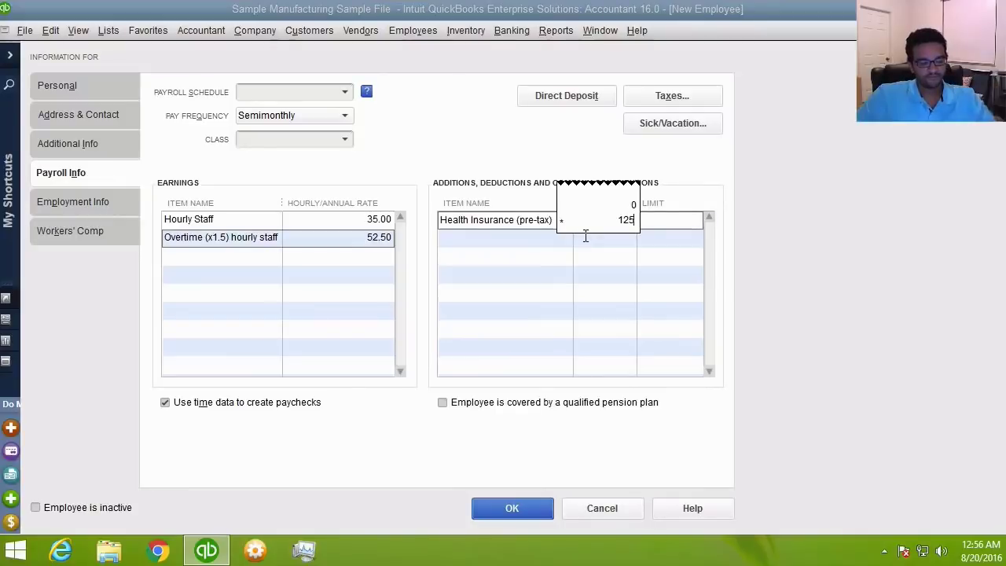
key("Return")
type("-125")
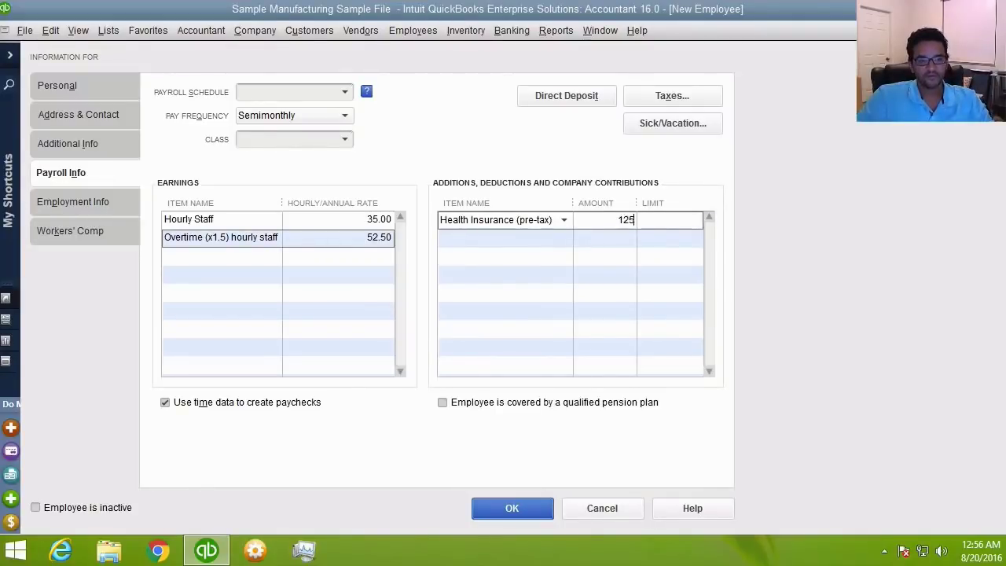
key("Tab")
left_click(609, 222)
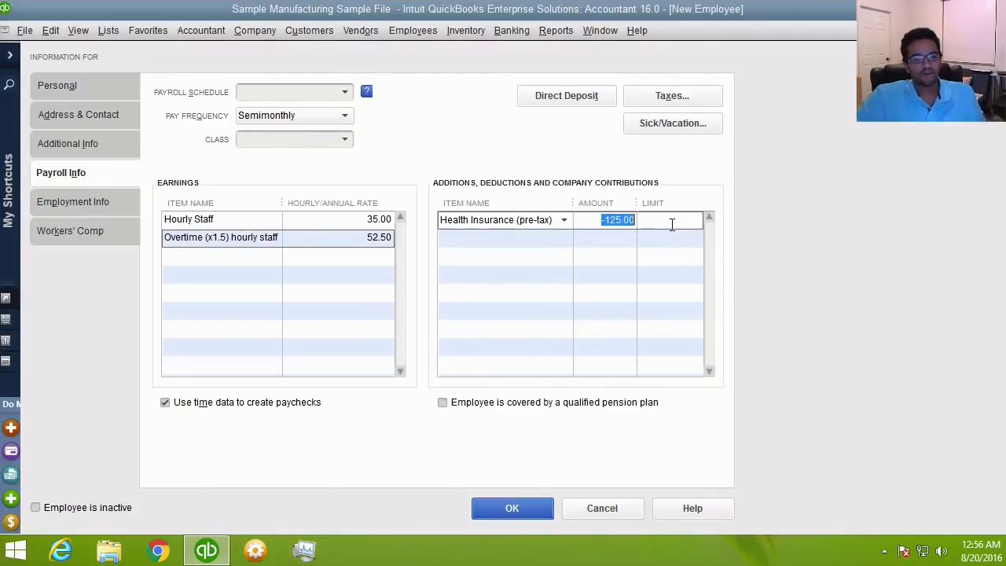
- Add a Mileage Reimbursement line on the next additions/deductions row
left_click(469, 236)
left_click(497, 238)
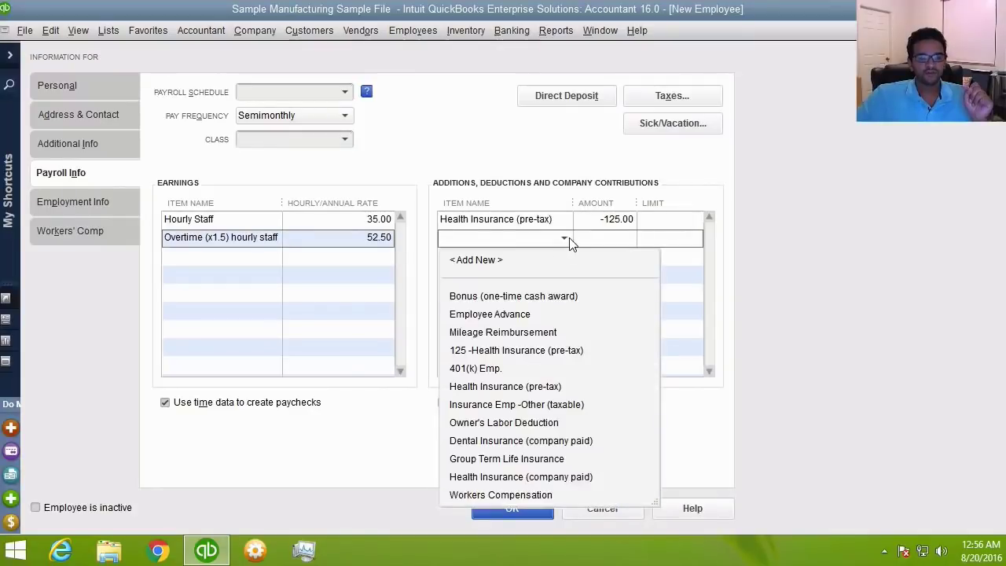
left_click(523, 332)
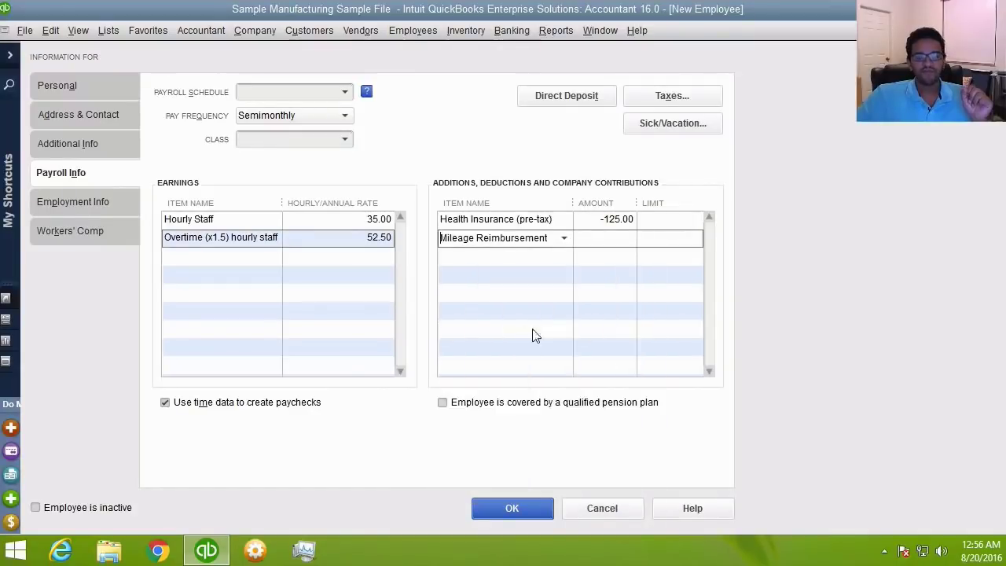
left_click(640, 272)
left_click(614, 238)
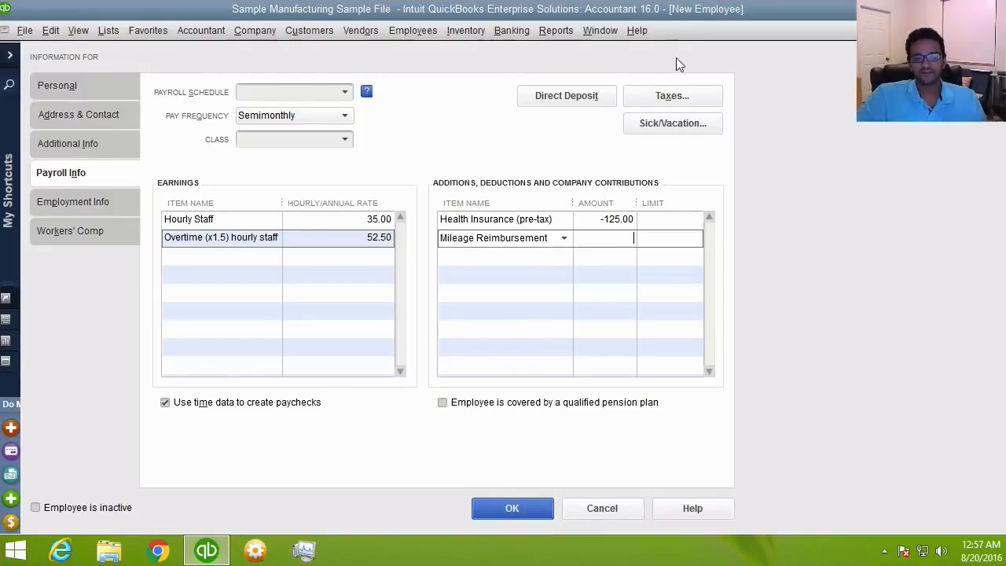
left_click(671, 97)
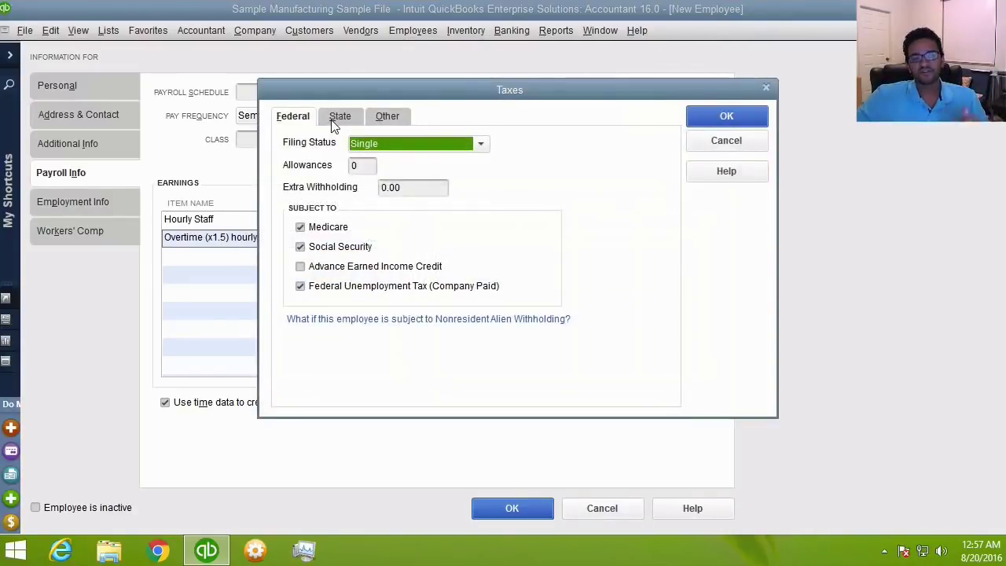
- Choose Married filing status with 4 federal allowances, then view the CA state tax settings
left_click(371, 143)
left_click(388, 182)
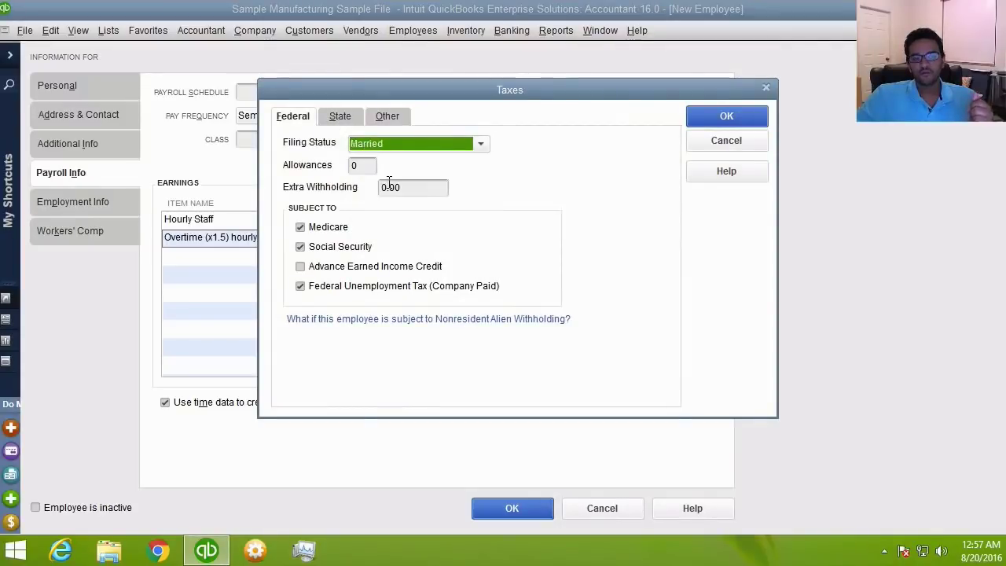
left_click(358, 166)
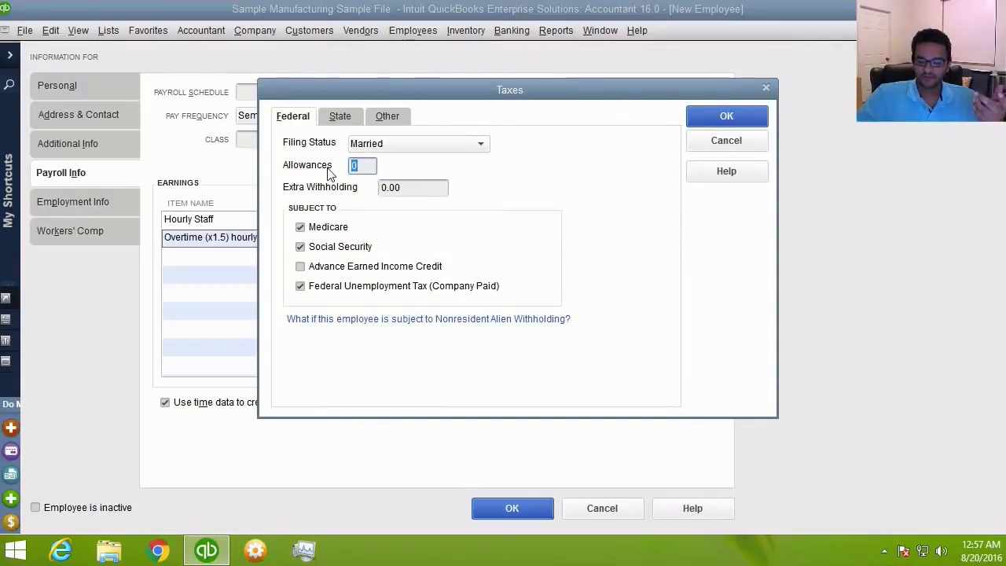
type("4")
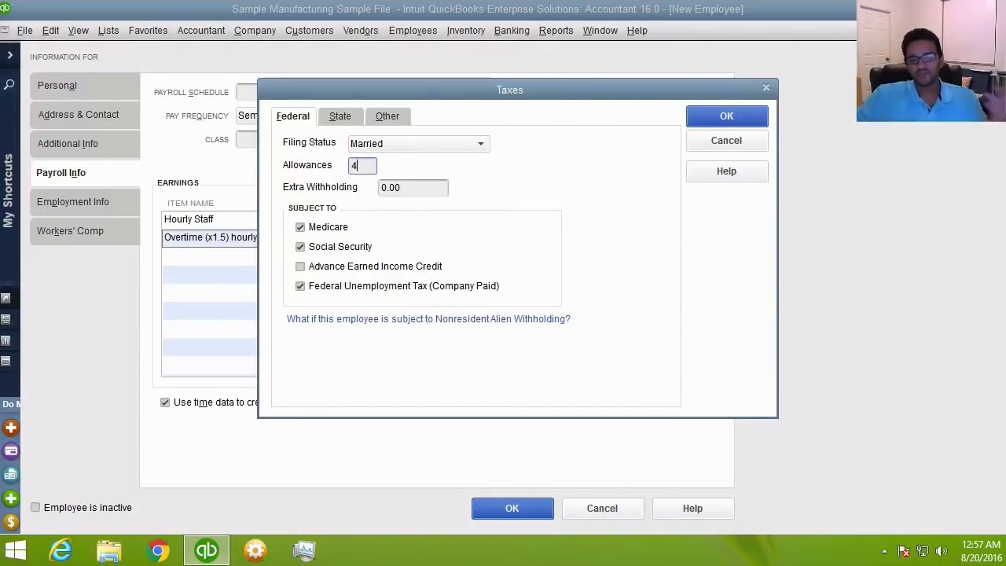
left_click(340, 120)
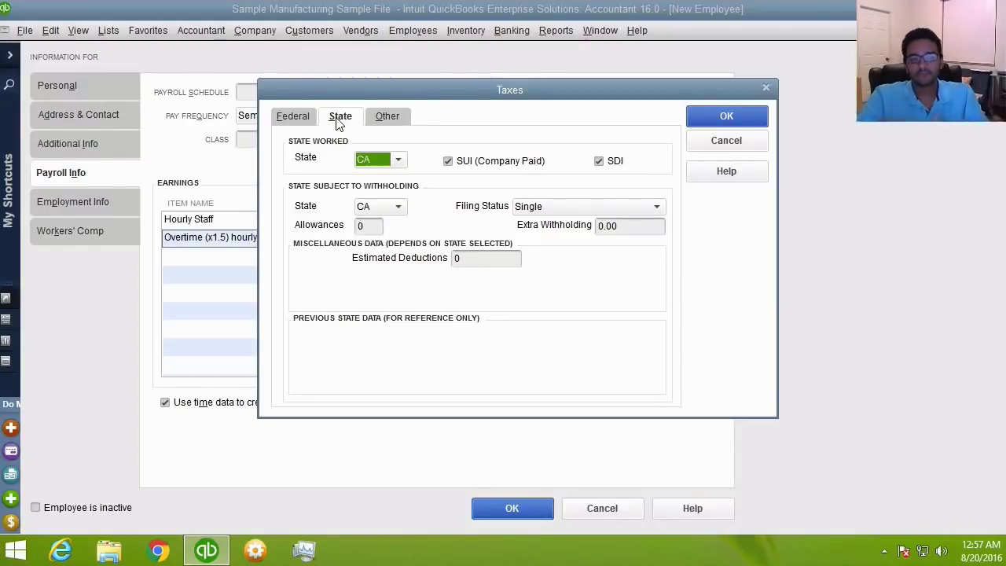
- Set both State Worked and withholding State to FL, then review the Other taxes list
left_click(399, 161)
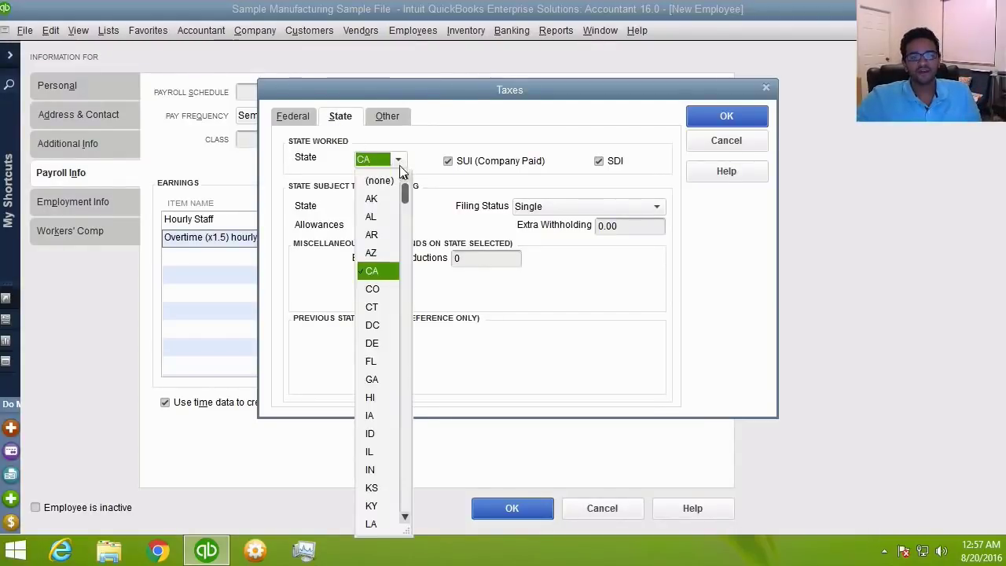
left_click(371, 362)
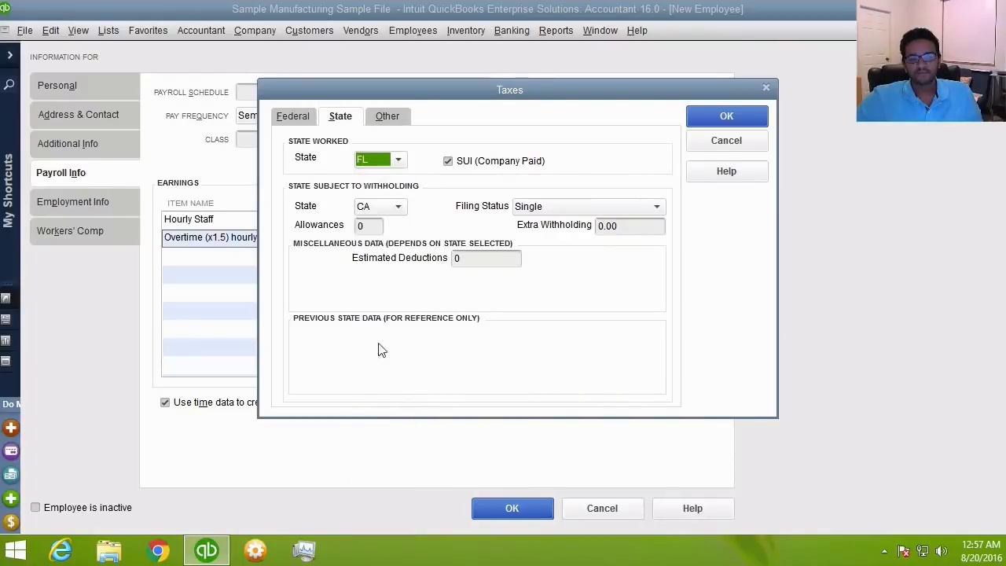
left_click(386, 161)
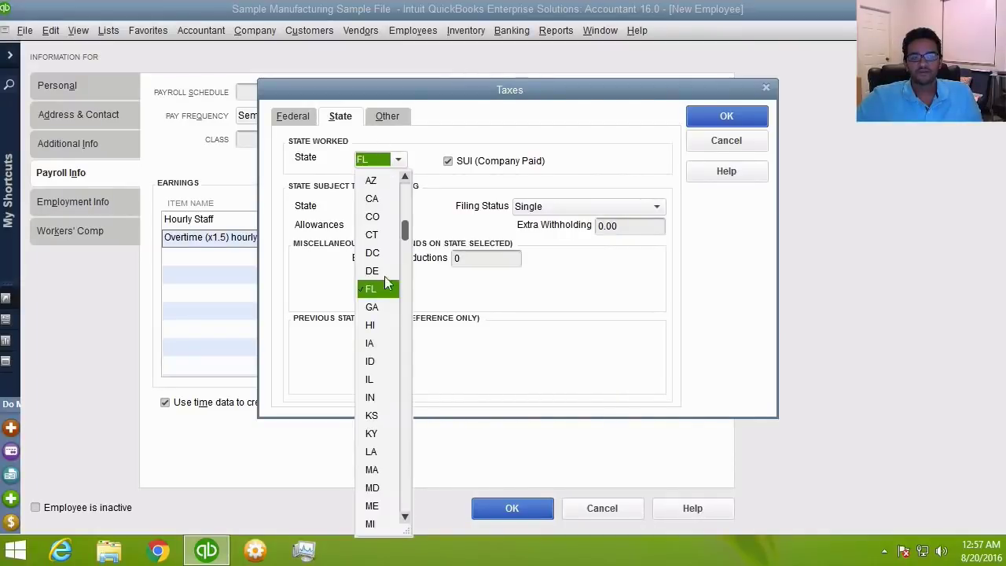
left_click(376, 200)
left_click(401, 160)
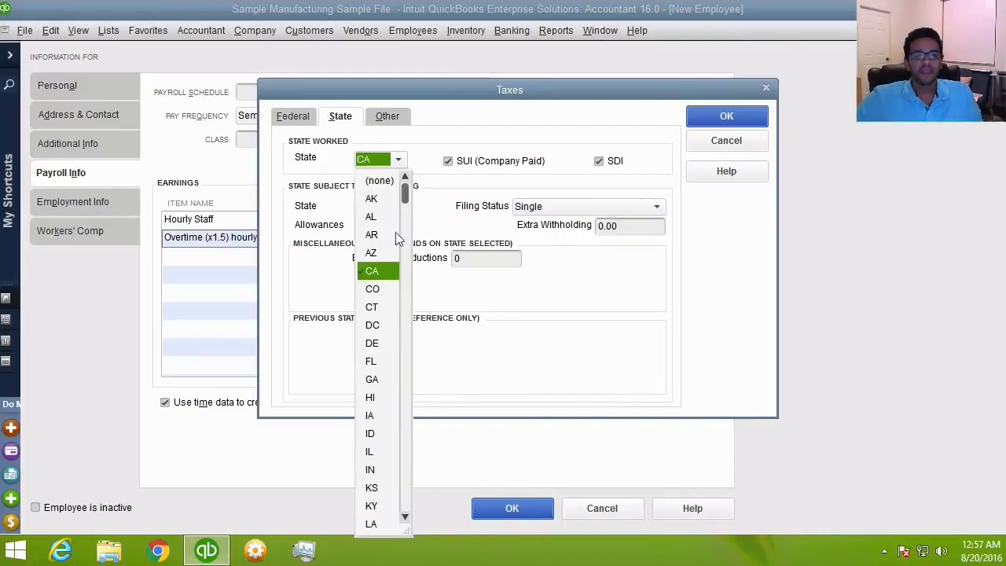
left_click(372, 364)
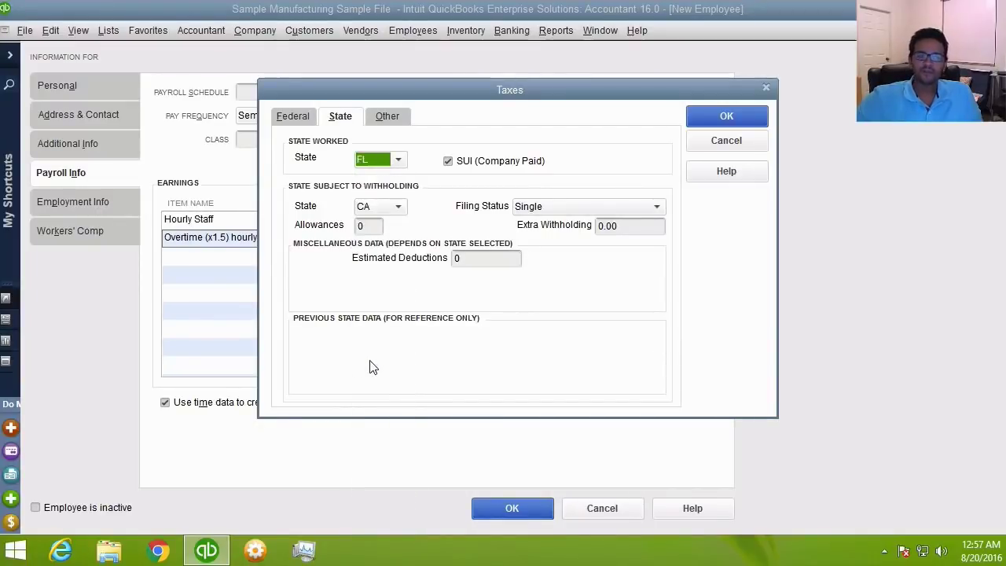
left_click(375, 208)
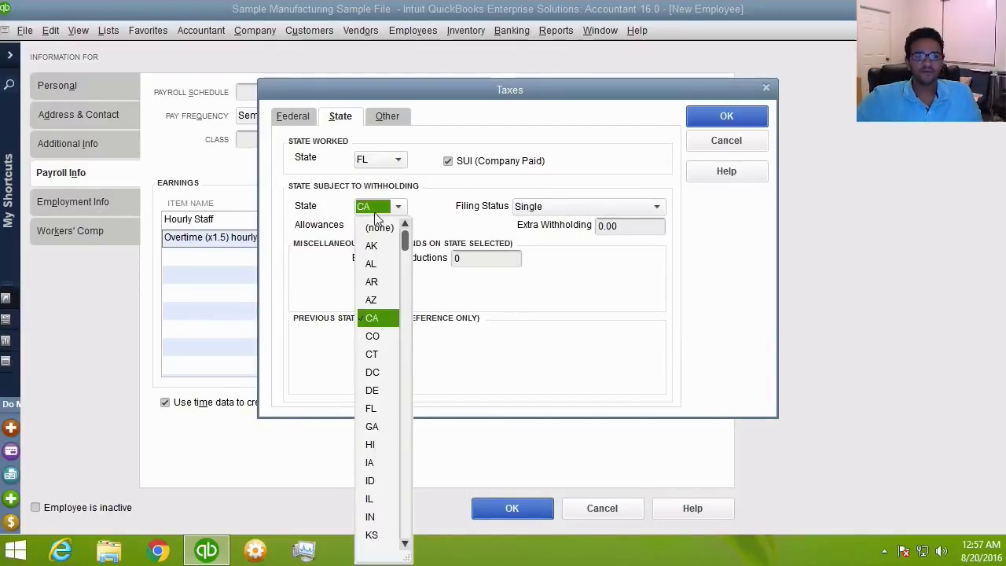
left_click(371, 409)
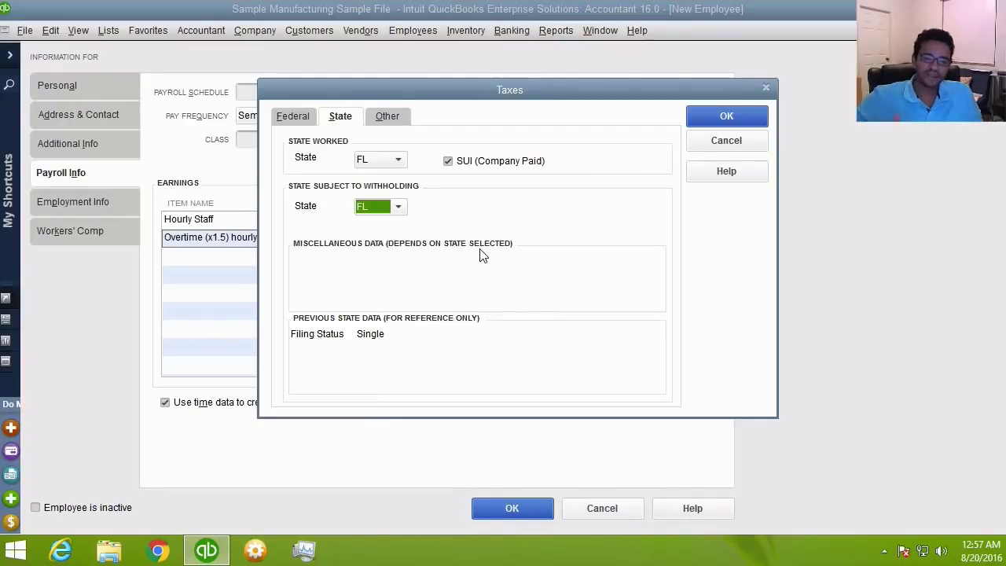
left_click(393, 116)
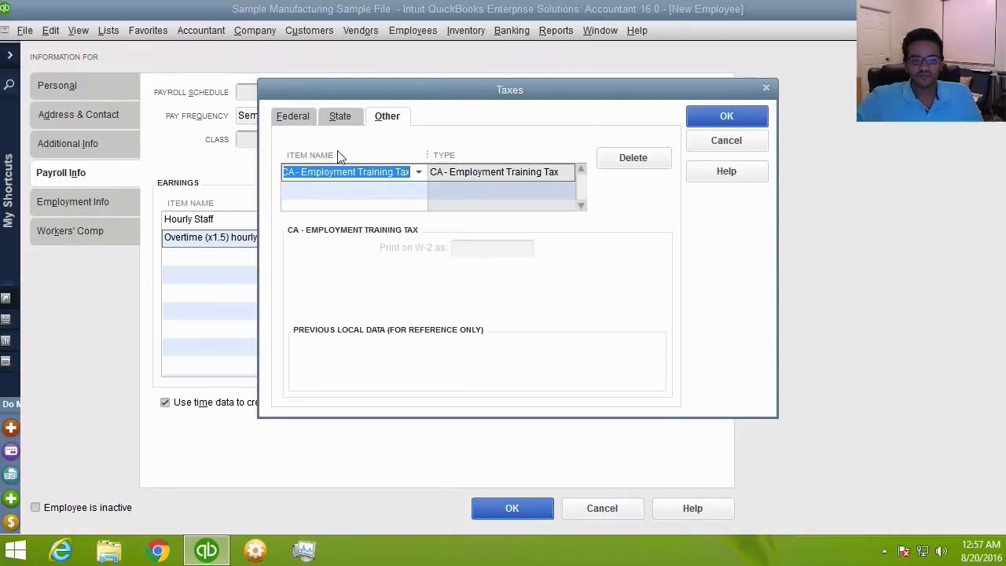
- Begin adding a new other tax item in the Other taxes list, then cancel it
left_click(410, 191)
left_click(418, 191)
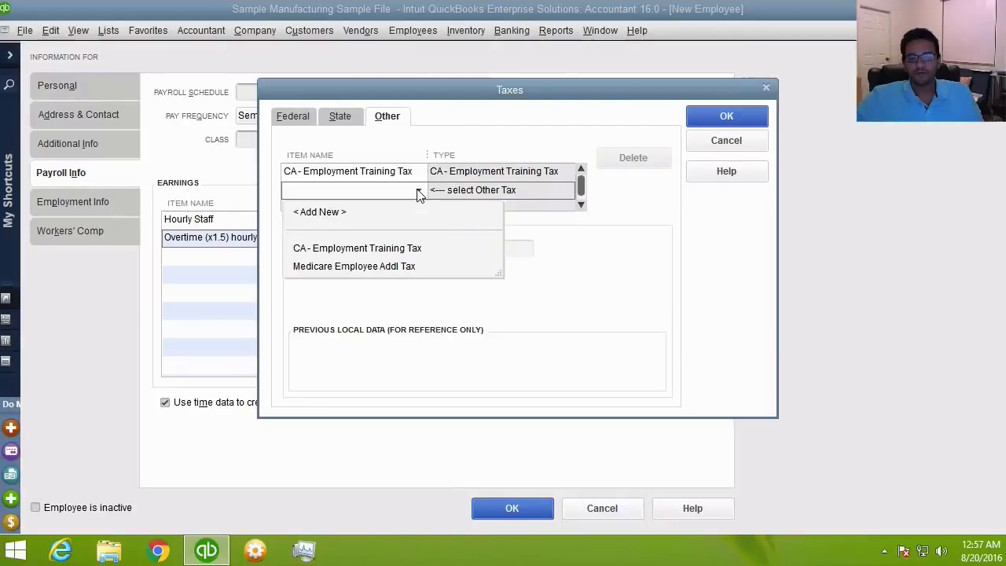
left_click(320, 220)
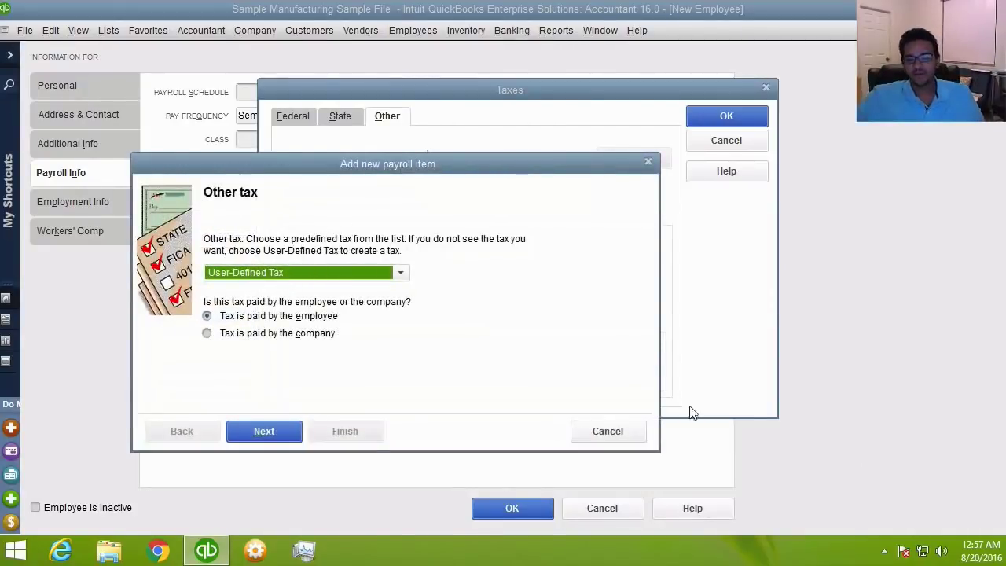
left_click(614, 431)
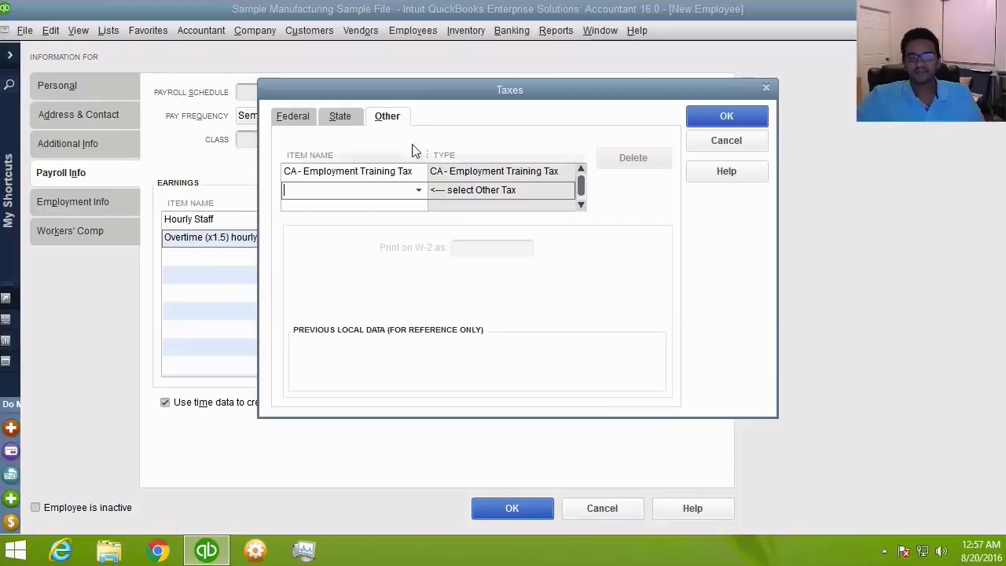
- Review the Federal and State tabs, answer Yes to the CA tax warning, and cancel the Taxes dialog
left_click(305, 116)
left_click(351, 115)
left_click(288, 118)
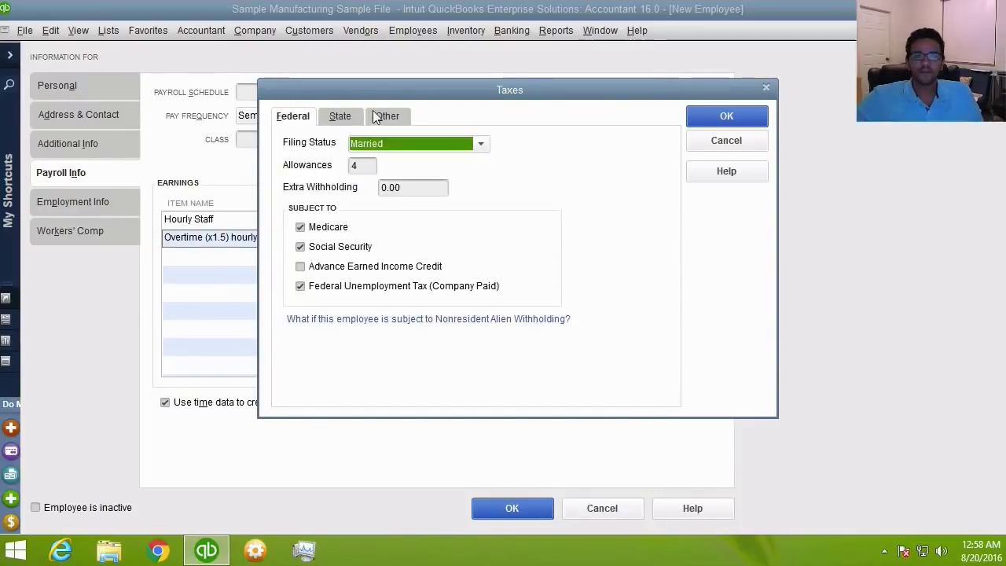
left_click(382, 114)
left_click(731, 120)
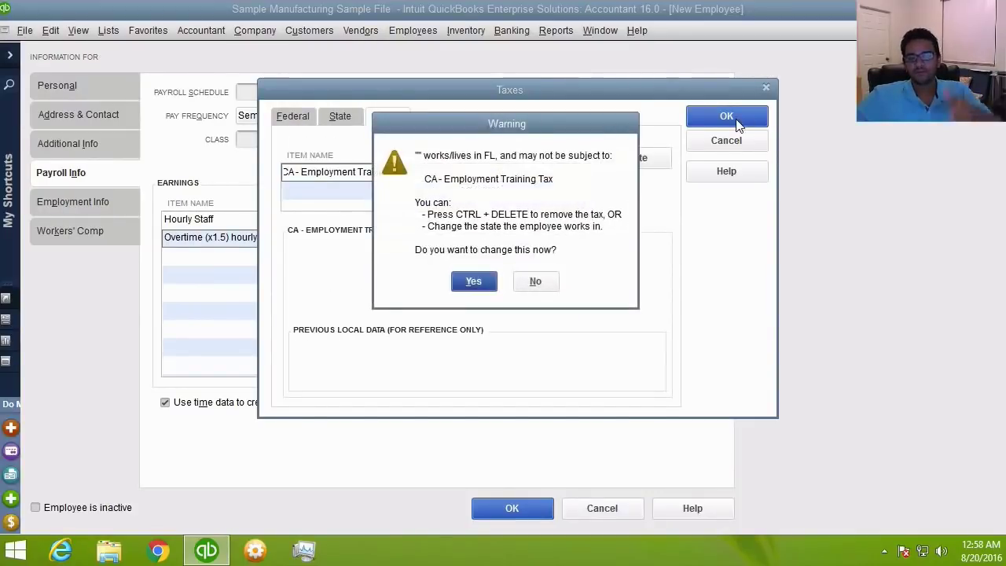
left_click(474, 285)
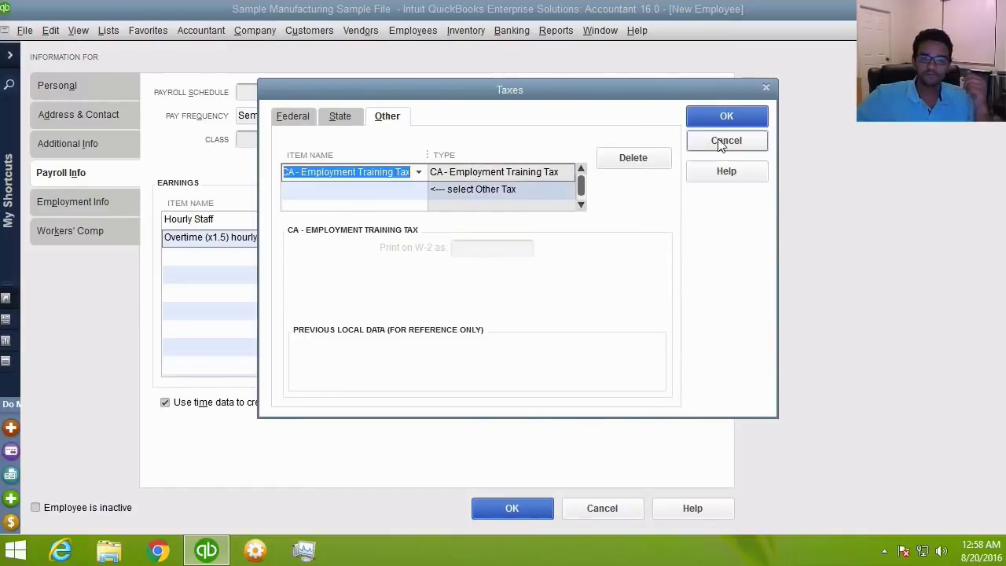
left_click(725, 142)
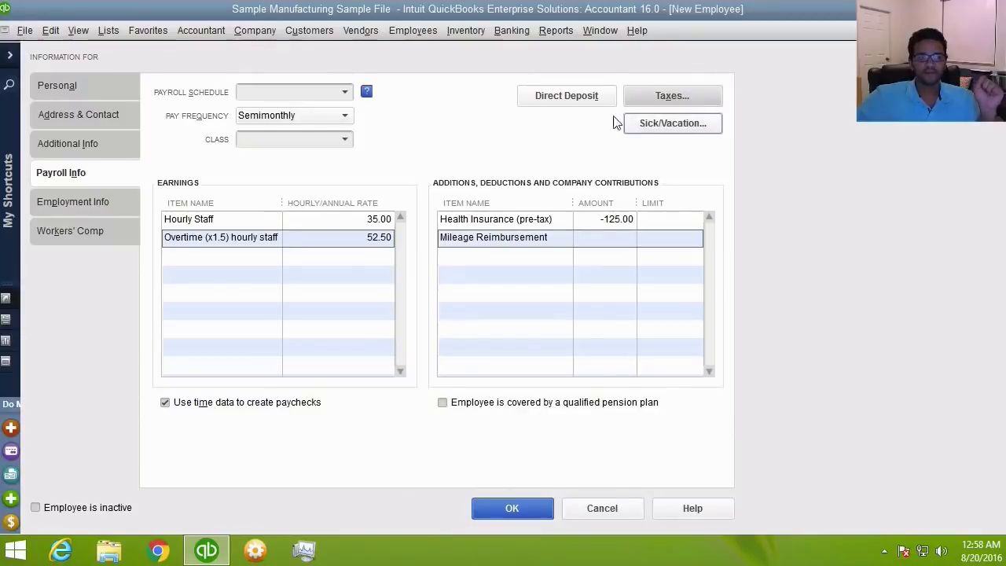
- Keep Semimonthly pay frequency and choose < Add New > from the Payroll Schedule list
left_click(333, 117)
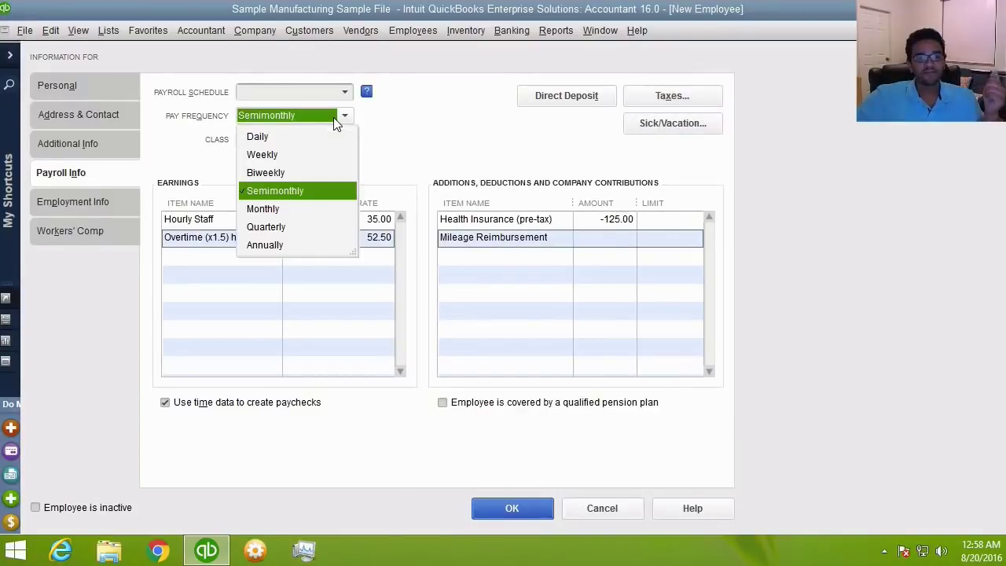
left_click(283, 115)
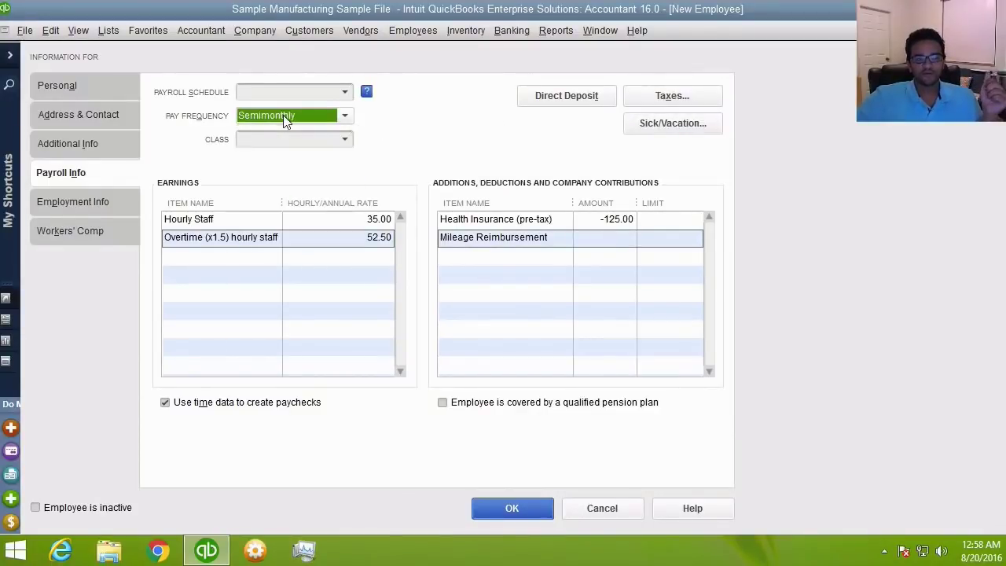
left_click(344, 93)
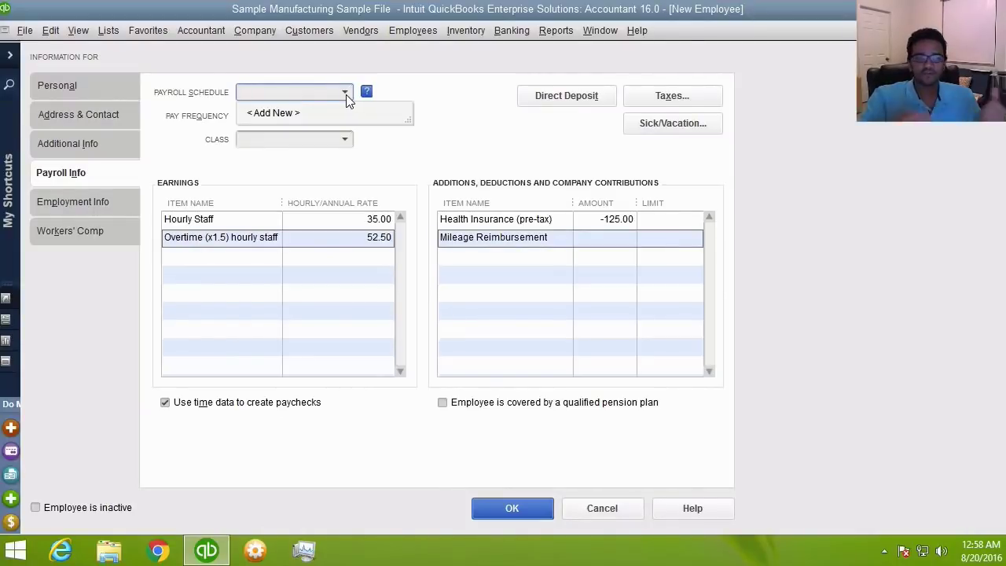
left_click(290, 113)
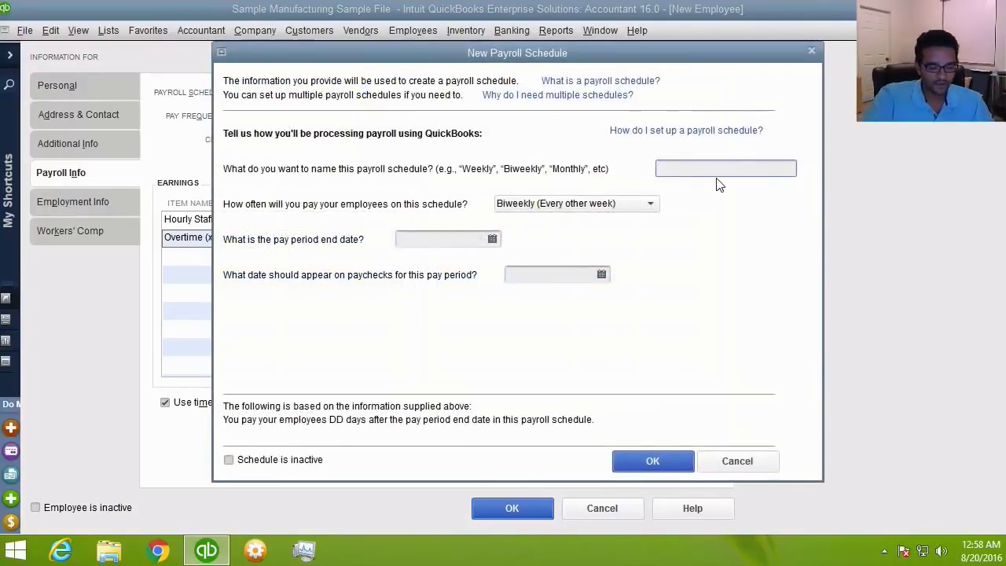
- Name the new payroll schedule 'Weekly Staff' with a Weekly pay frequency
type("Weekl")
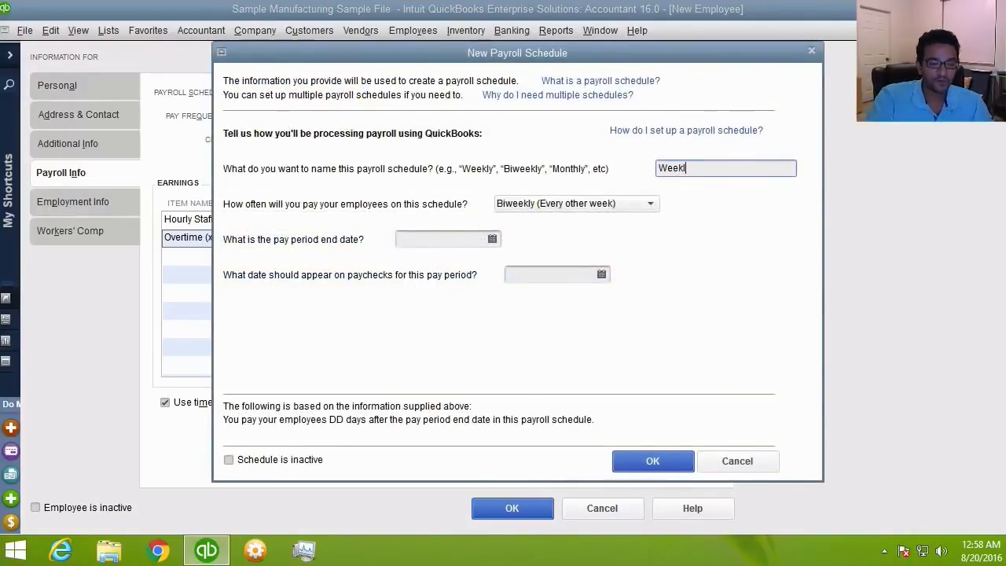
type("y Staff")
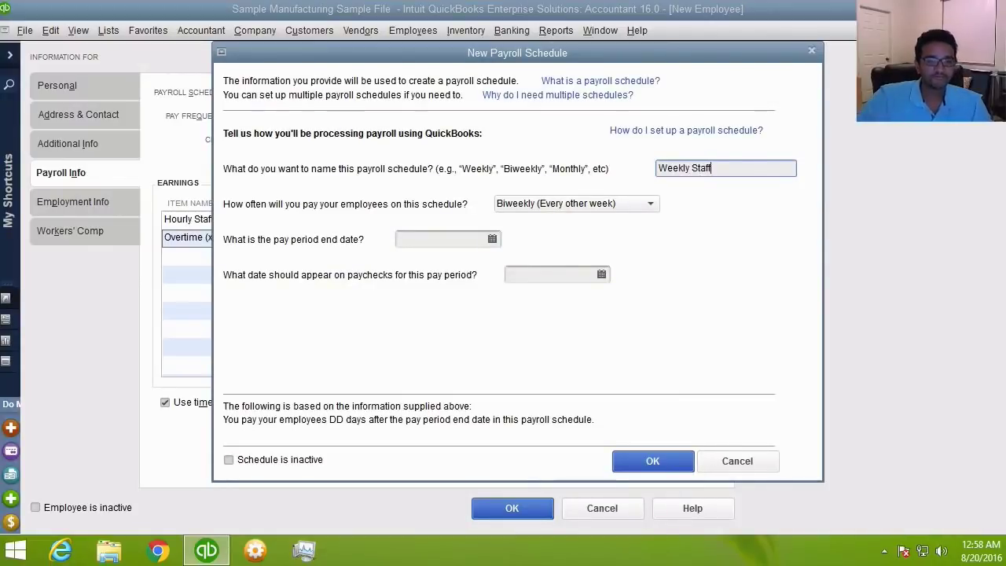
left_click(548, 207)
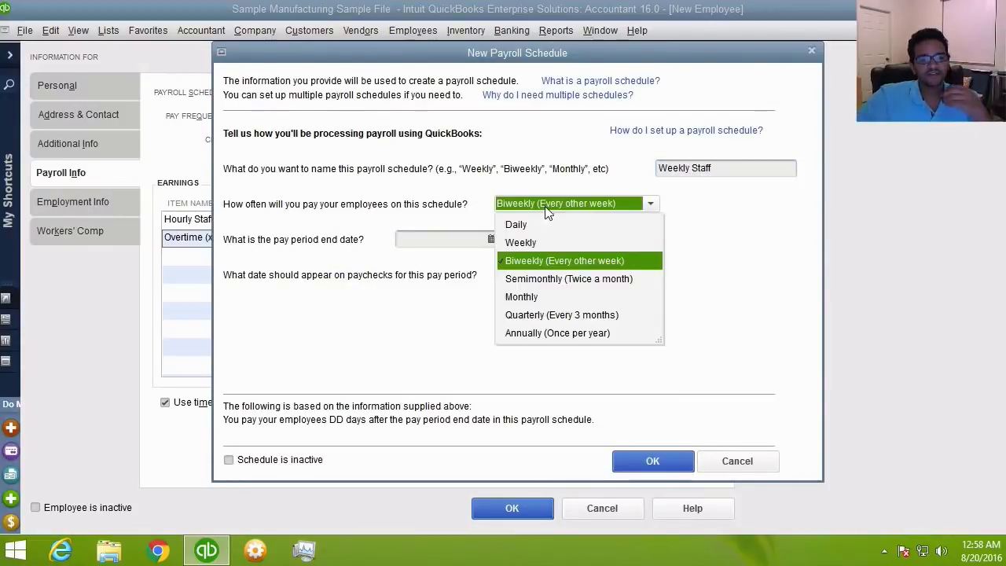
left_click(523, 242)
- Set the pay period end and paycheck dates to 12/15/2020 and save the schedule
left_click(427, 242)
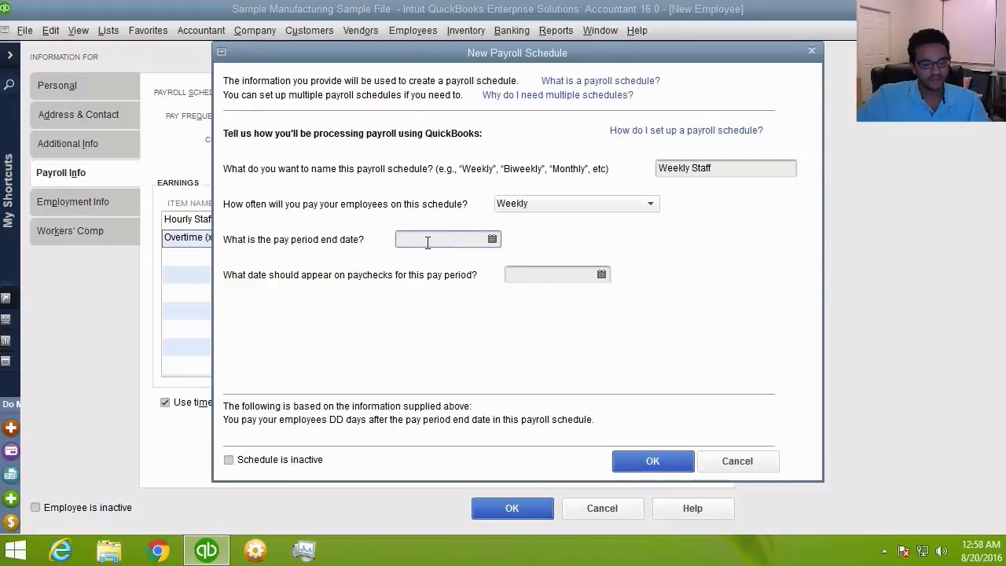
type("12/15/2020")
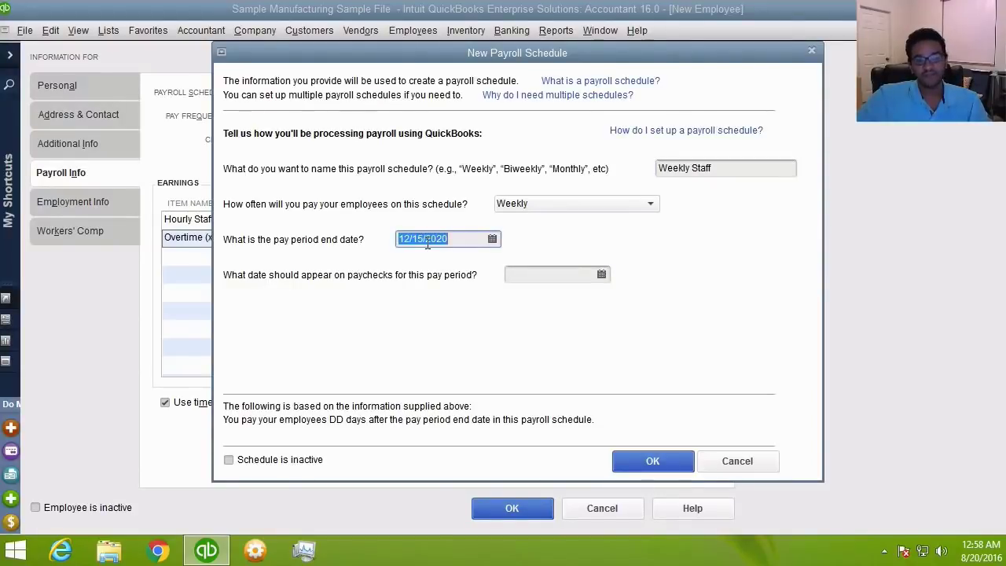
left_click(567, 275)
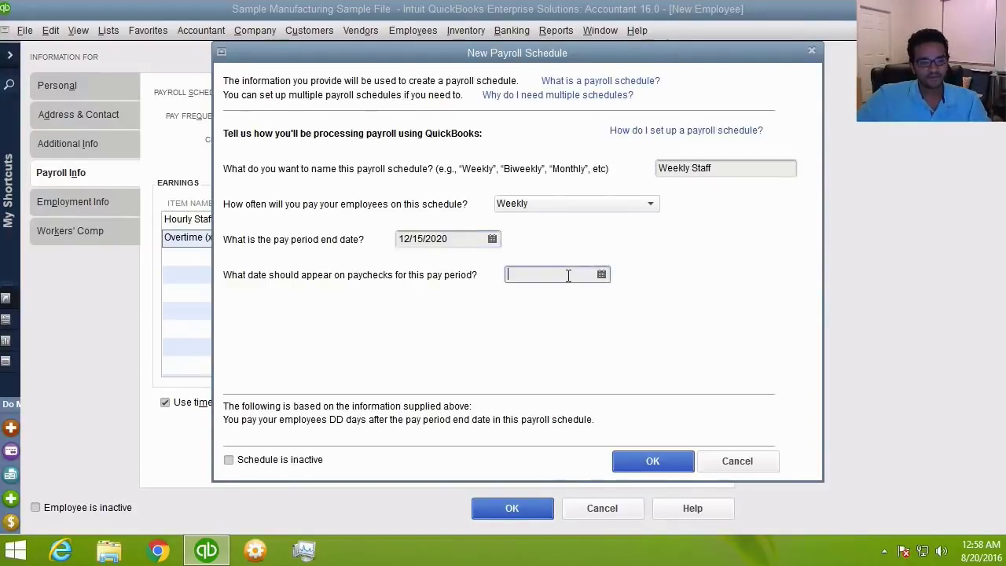
type("12/15/2020")
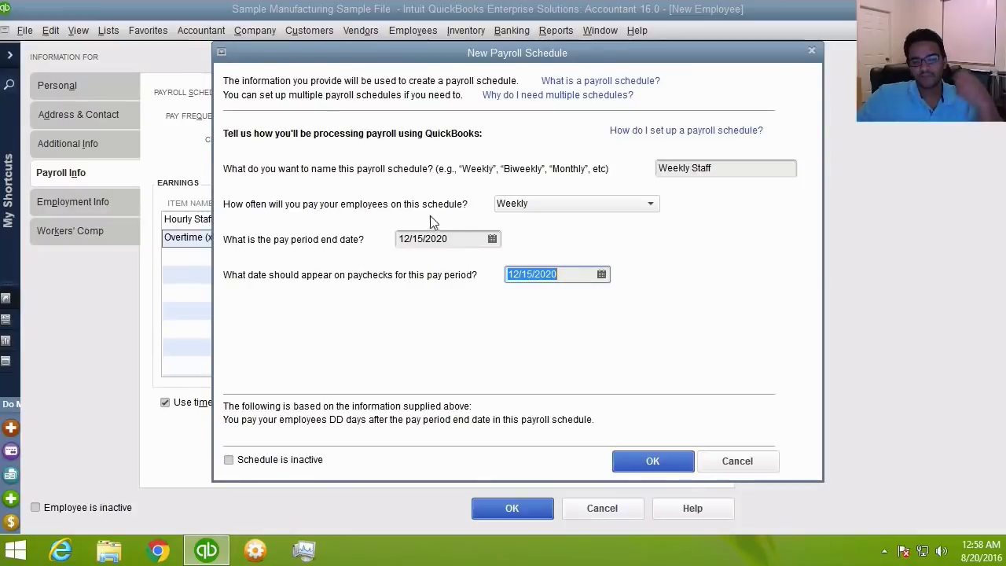
left_click(449, 238)
left_click(580, 273)
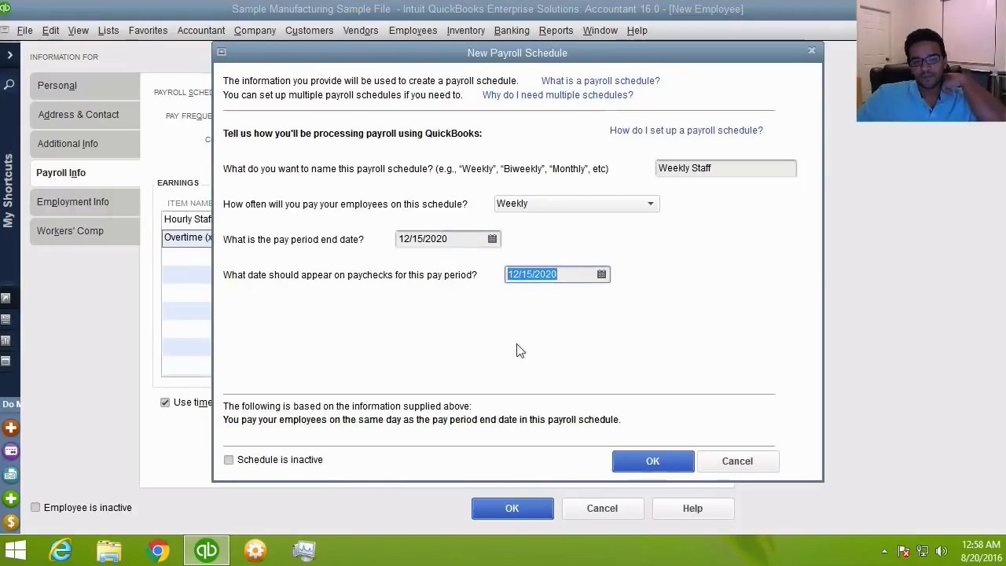
left_click(651, 467)
left_click(80, 82)
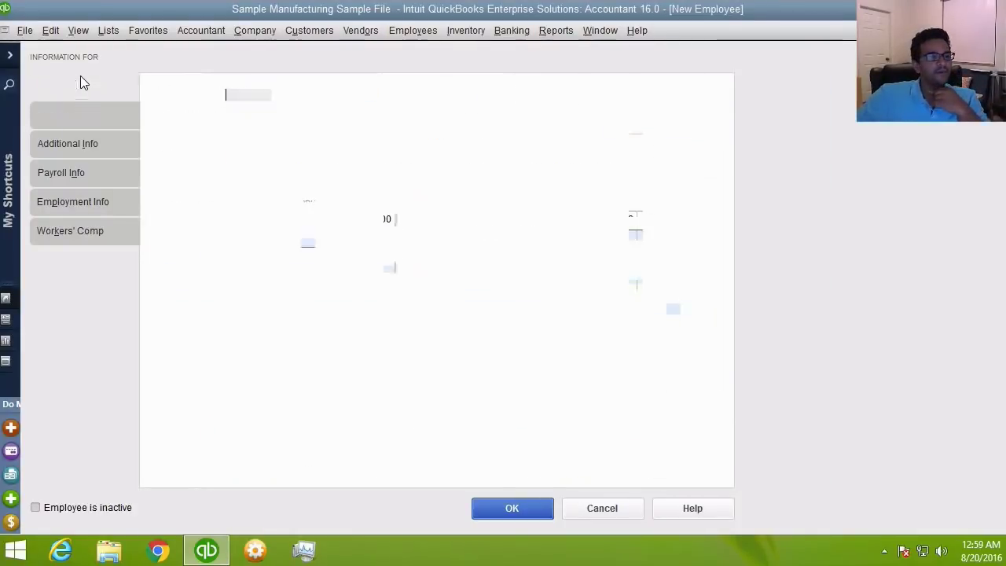
- Enter the employee's first and last name, save, and leave the remaining payroll setup as is
left_click(326, 93)
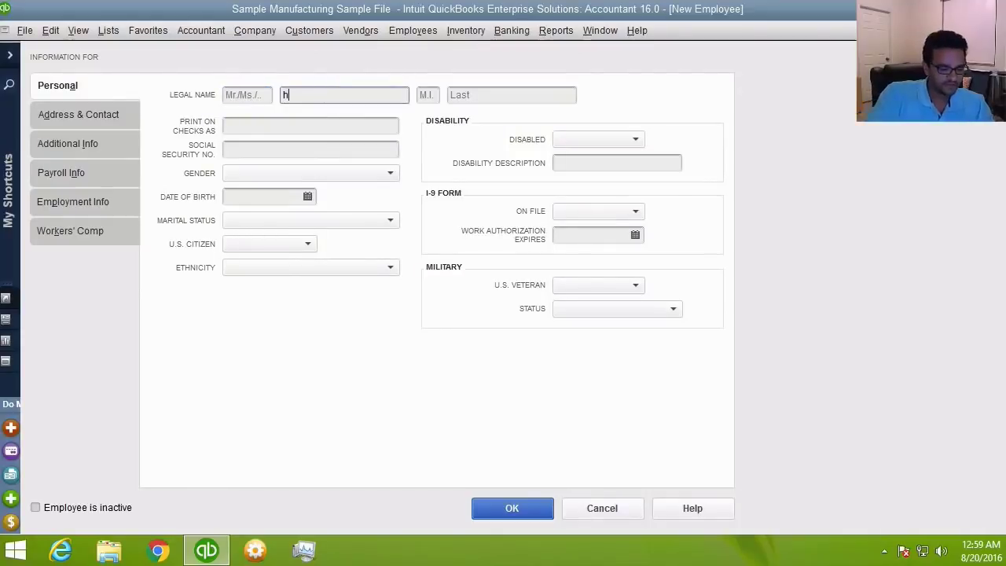
key("Tab")
key("Tab")
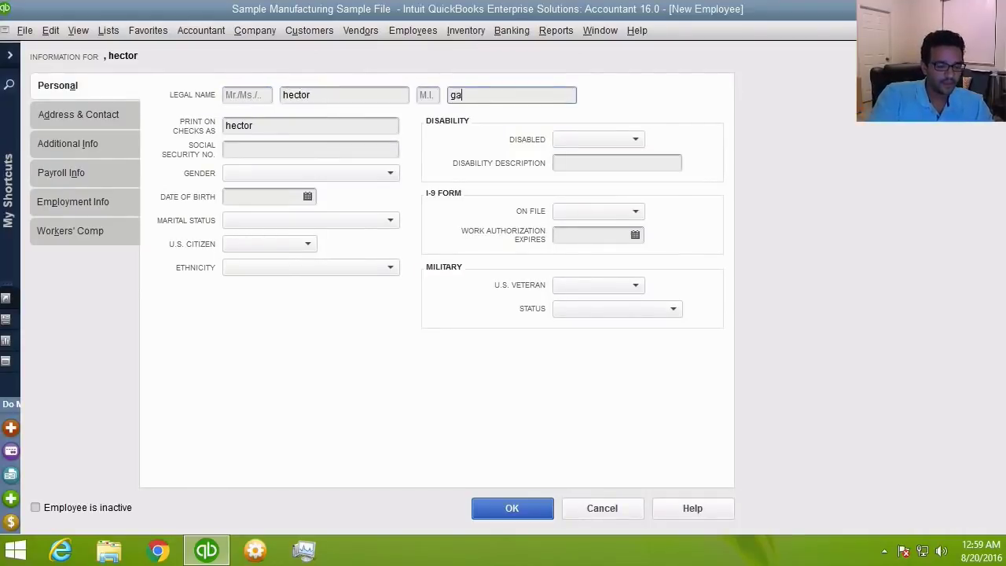
key("Tab")
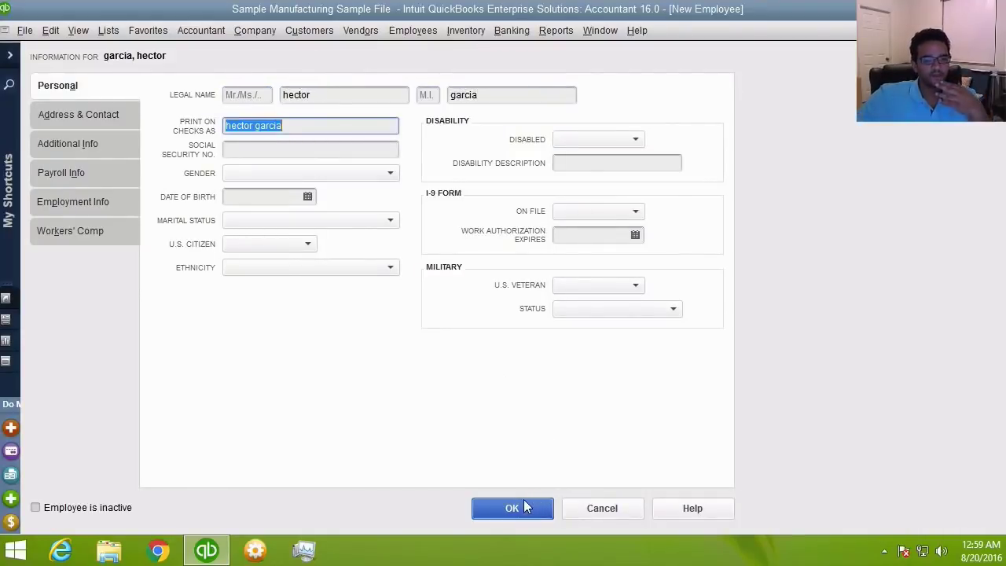
left_click(522, 501)
left_click(541, 276)
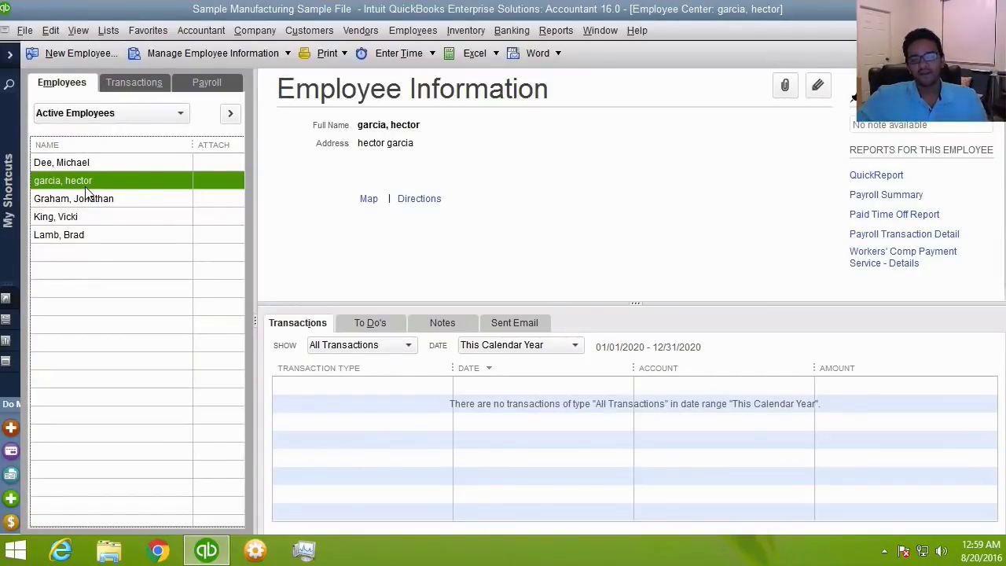
left_click(401, 30)
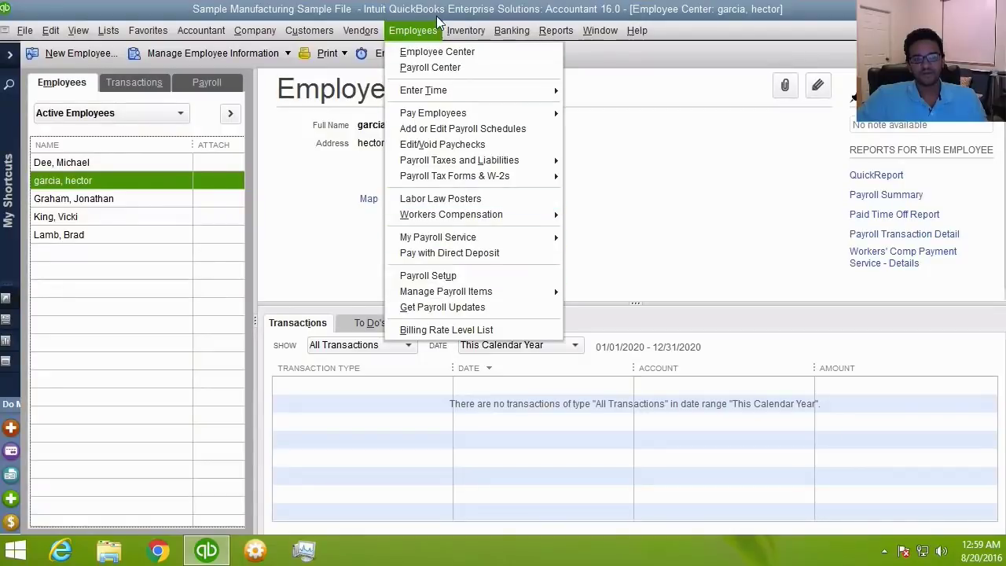
left_click(465, 275)
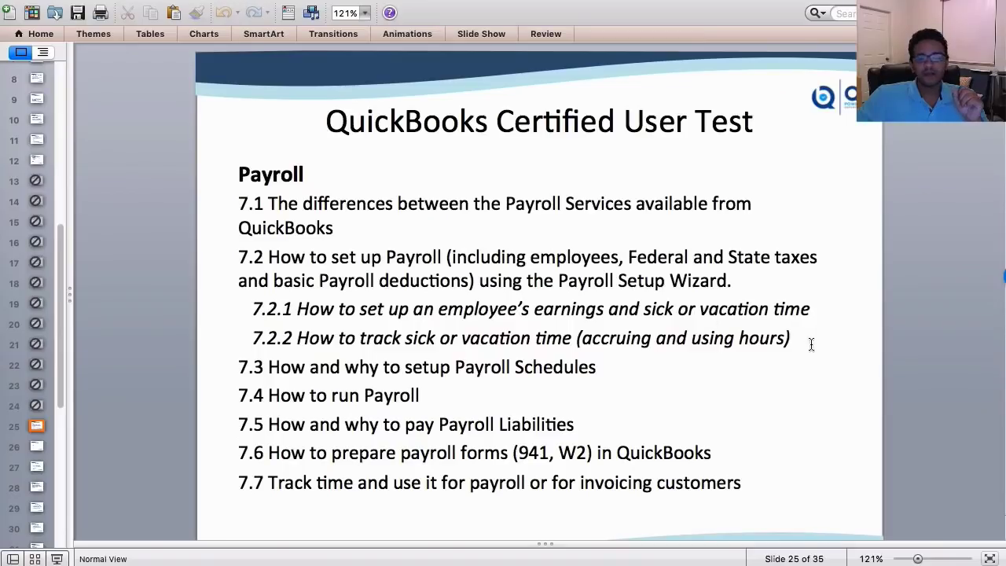
left_click_drag(801, 338, 252, 306)
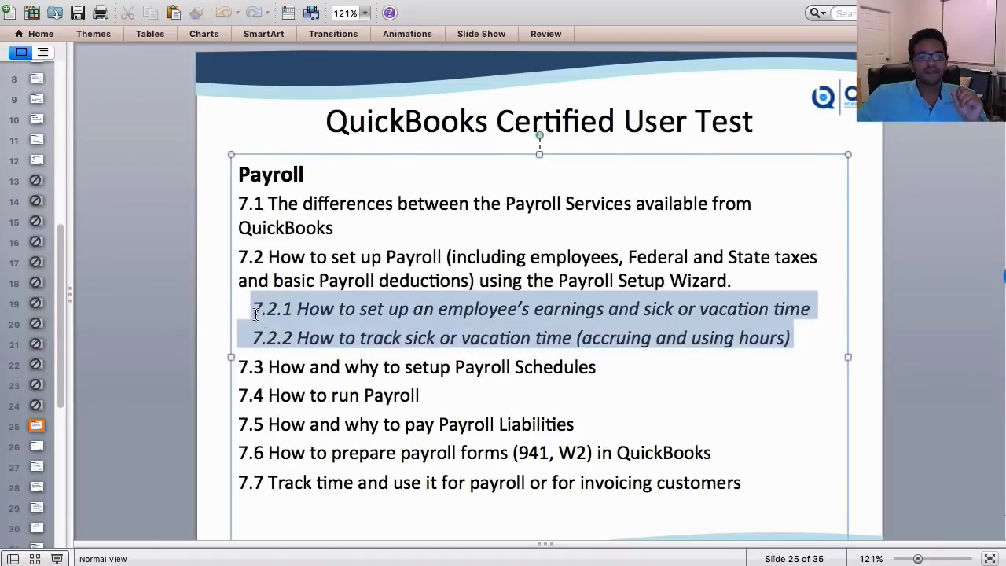
left_click(191, 317)
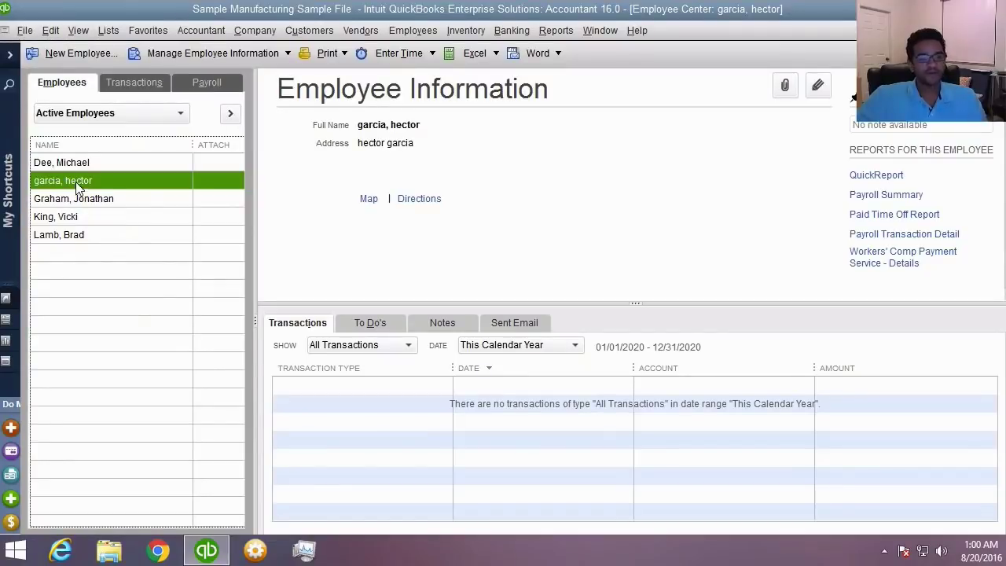
- Edit the employee's record and open Sick/Vacation from the Payroll Info tab
right_click(75, 183)
left_click(123, 249)
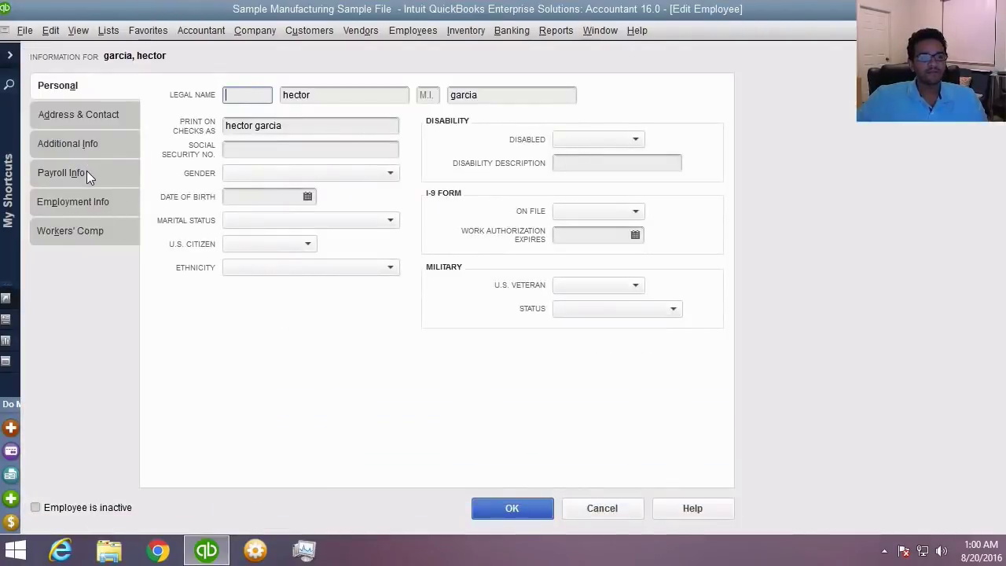
left_click(87, 172)
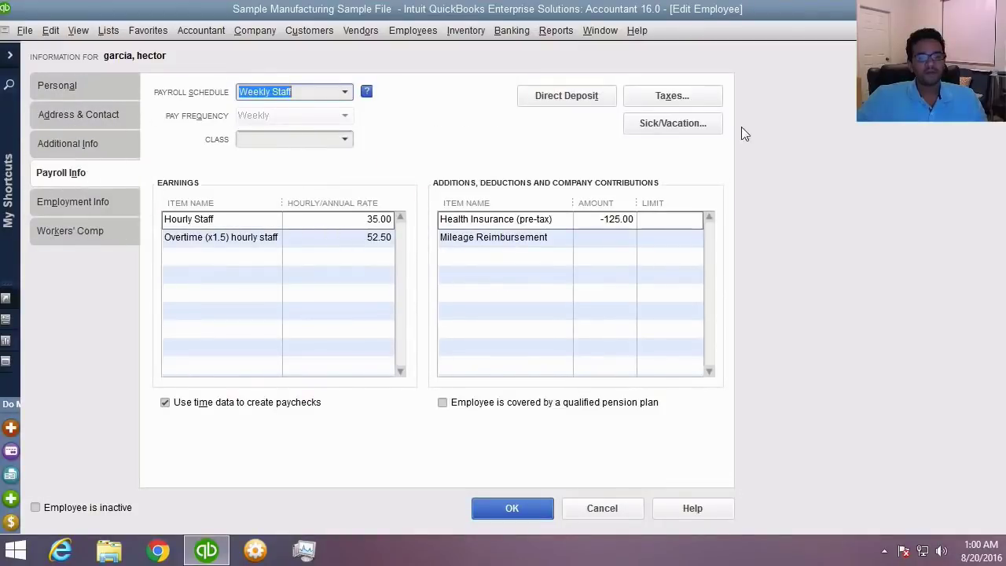
left_click(663, 126)
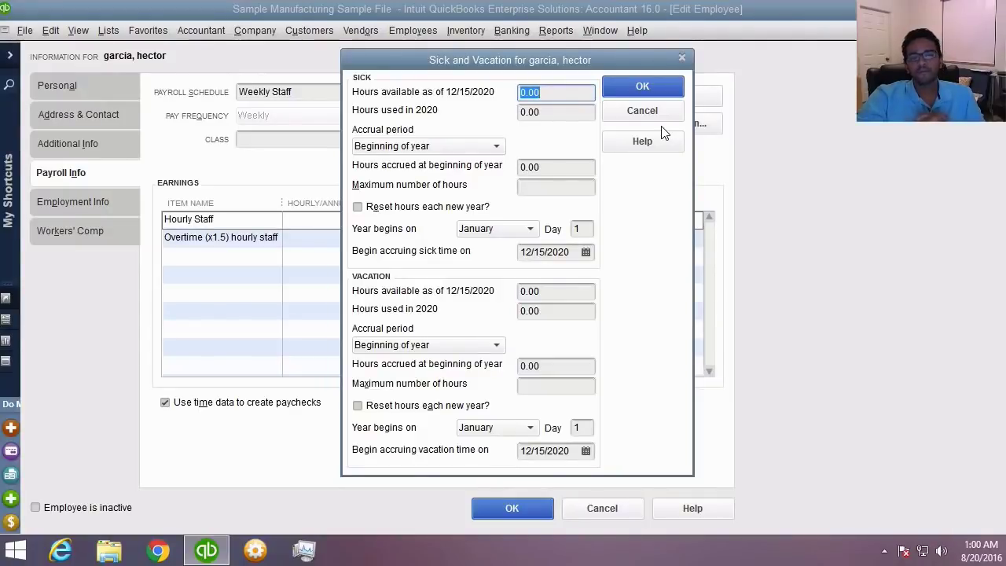
- Enter 24 sick hours available and 12 sick hours used
type("8")
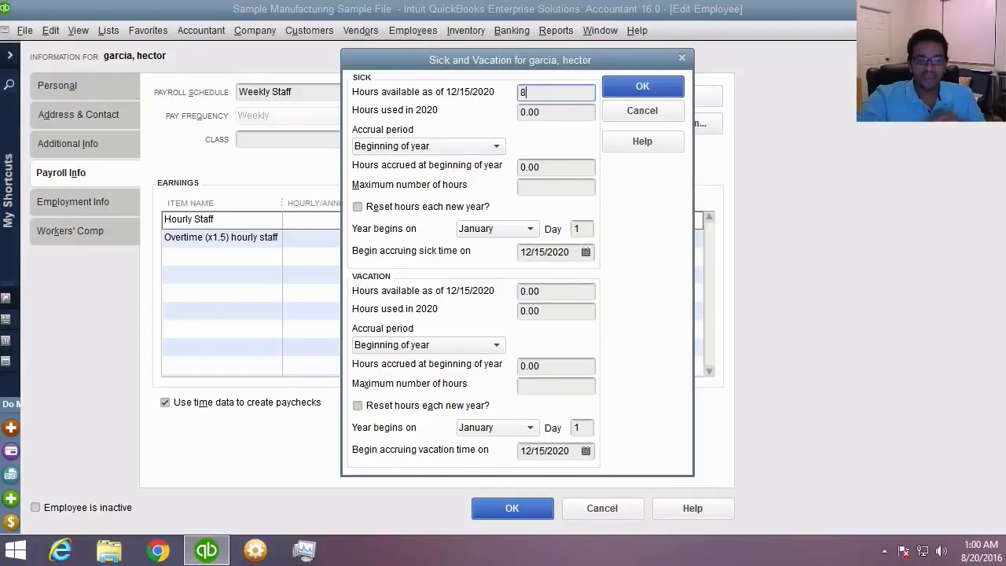
double_click(523, 92)
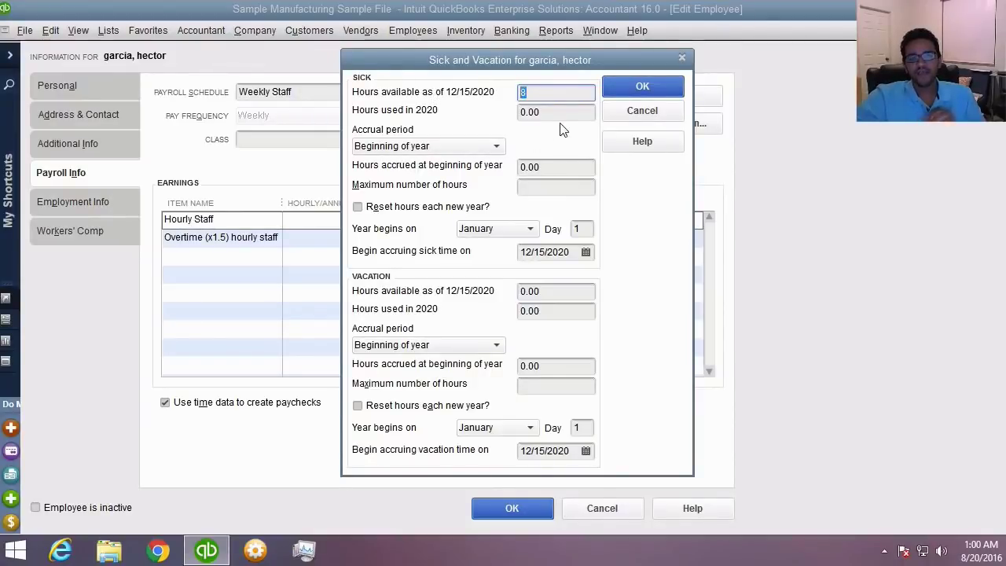
key("Tab")
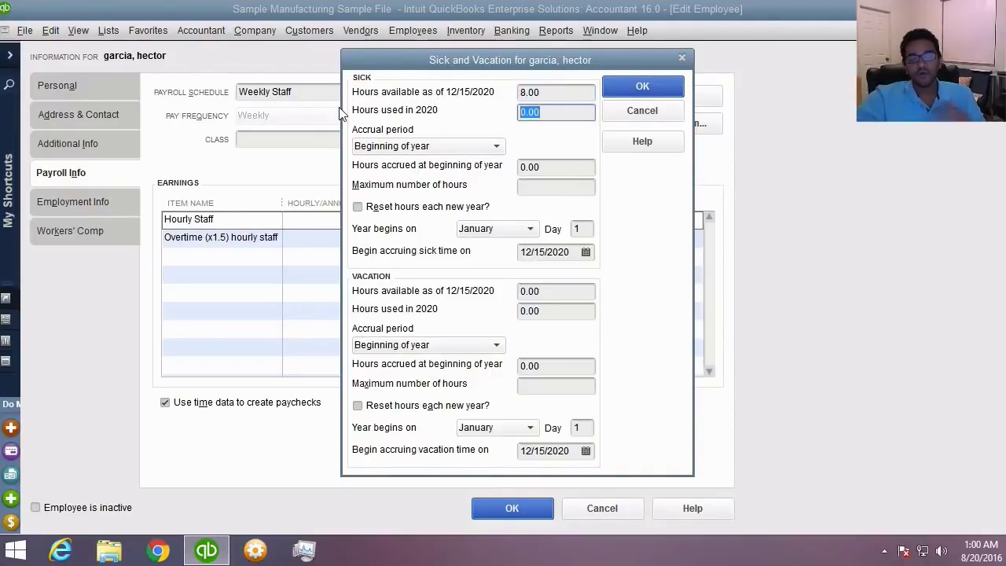
key("shift+Tab")
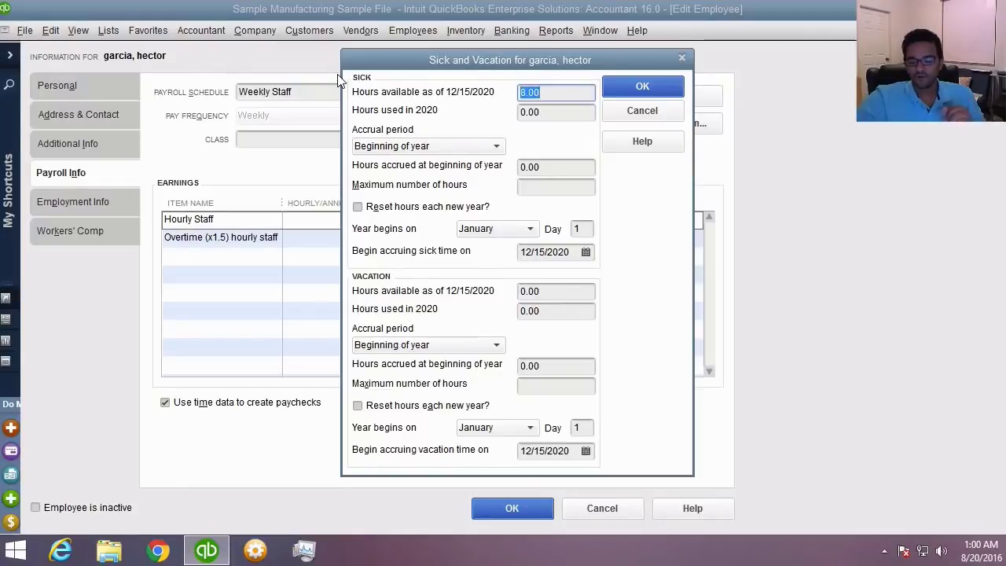
type("24")
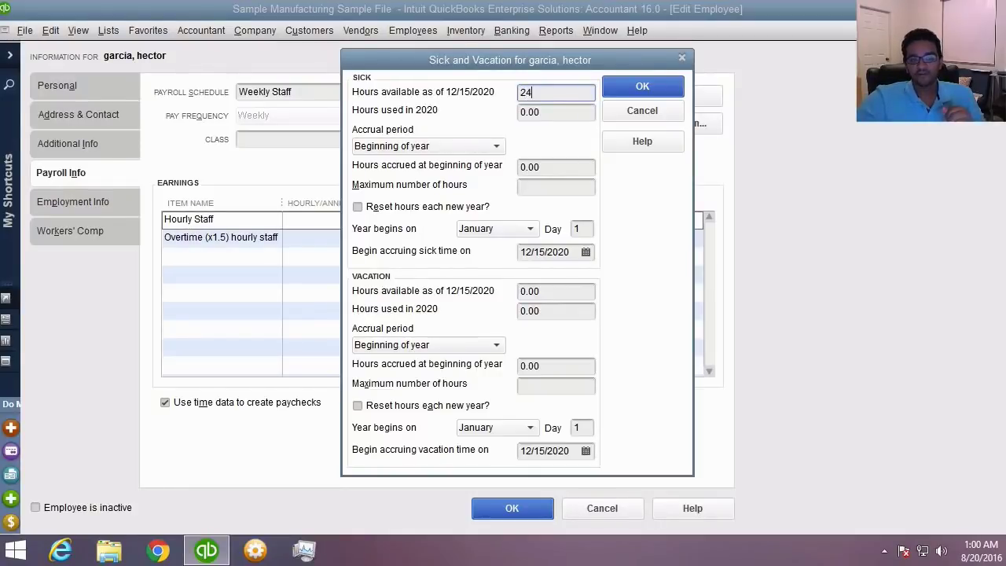
key("Tab")
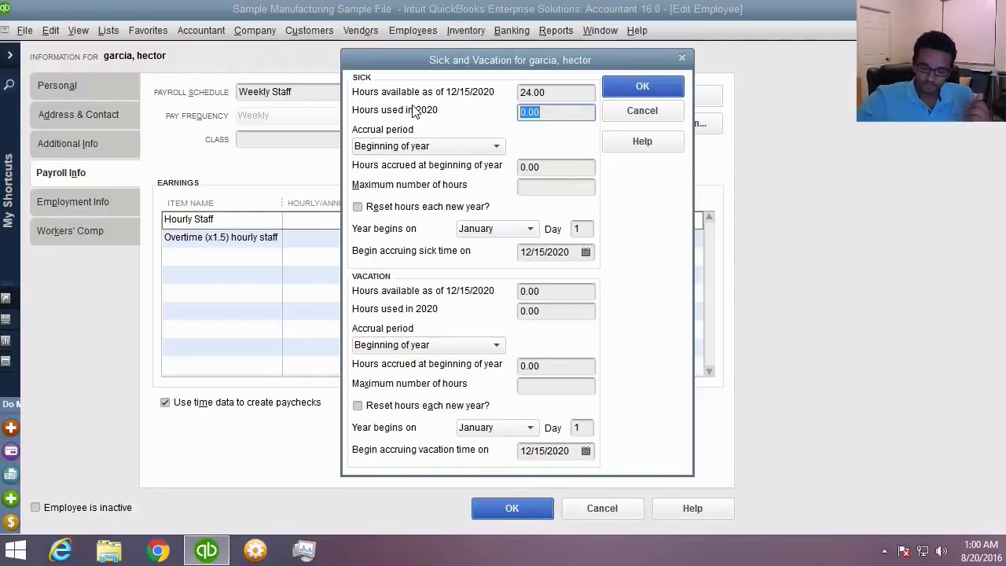
type("12")
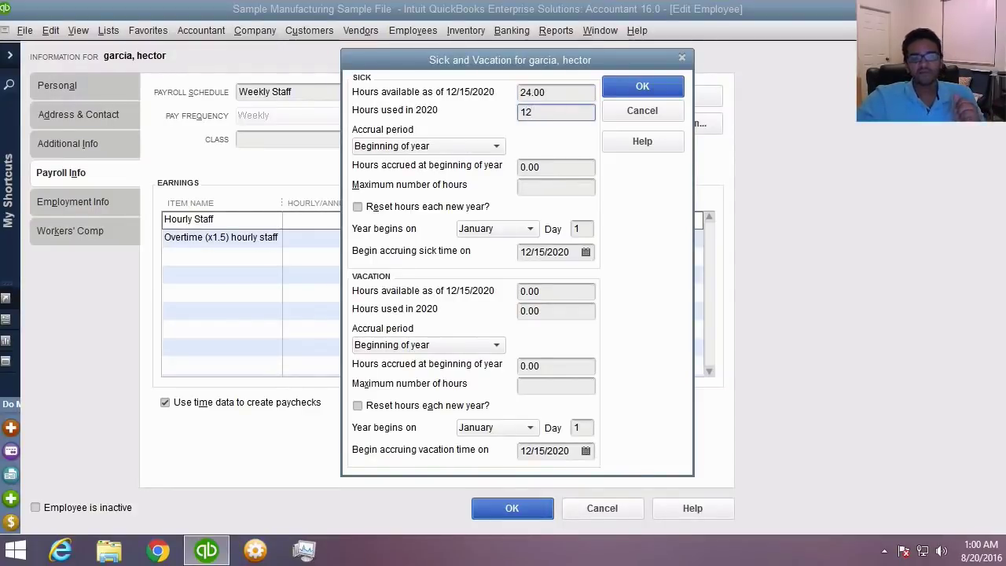
left_click(556, 186)
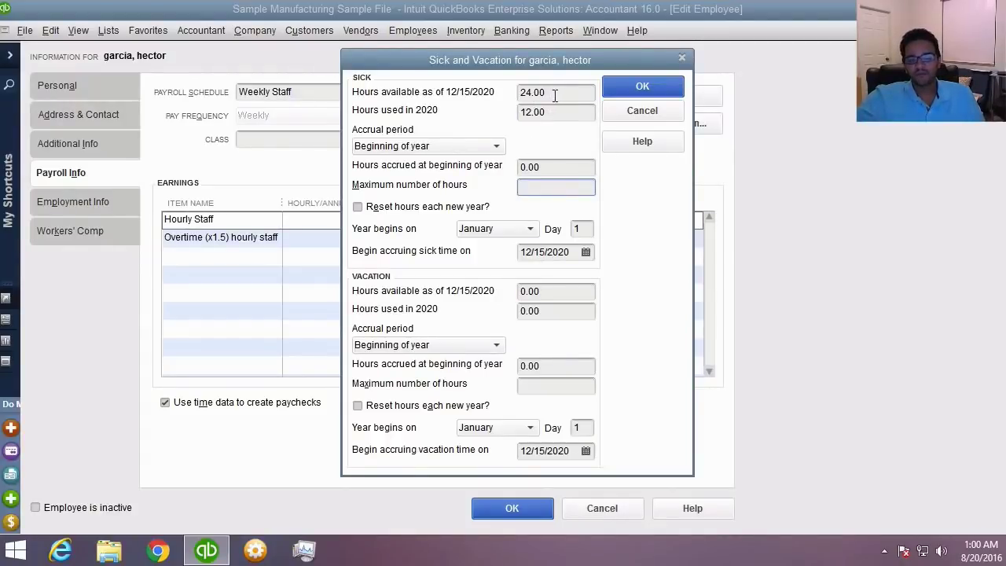
- Correct the sick time to 24 hours available and 16 hours used in 2020
left_click_drag(569, 93, 454, 95)
type("12")
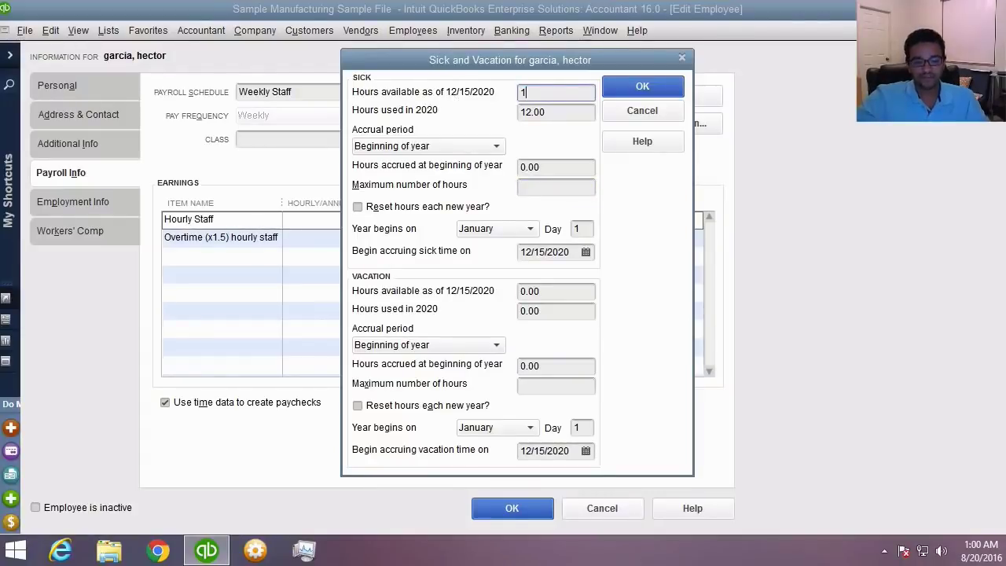
key("Tab")
type("0")
key("Tab")
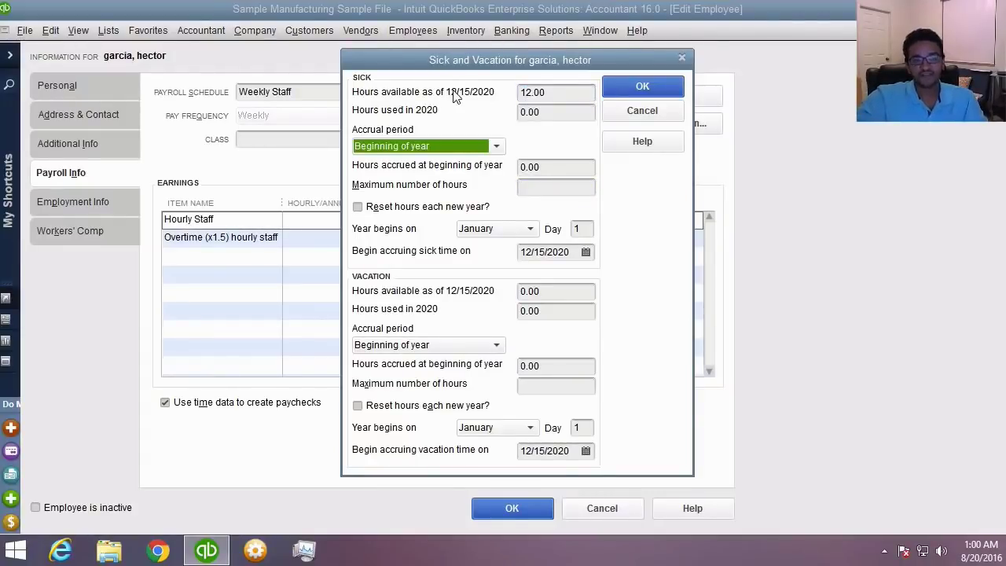
left_click_drag(582, 93, 430, 76)
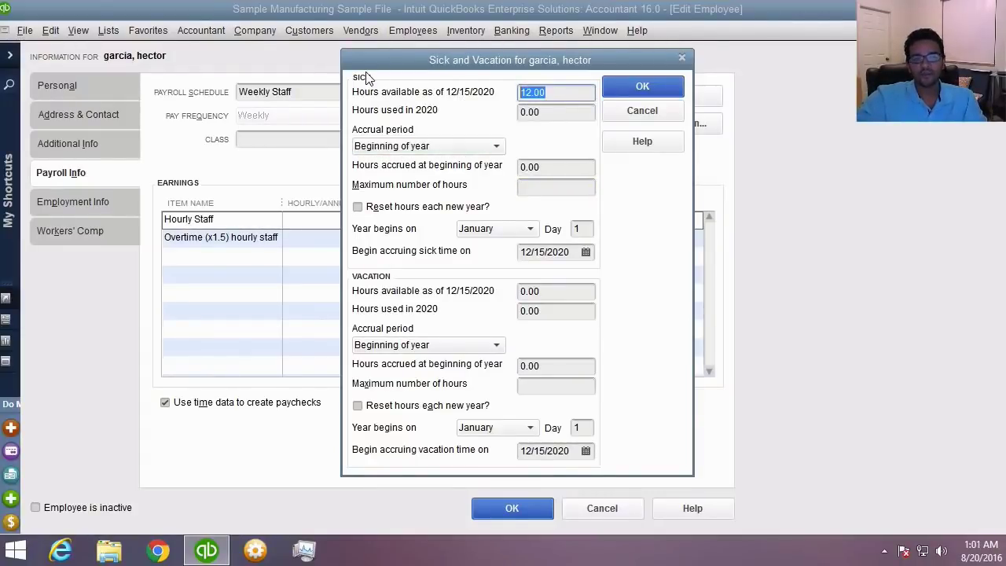
type("24")
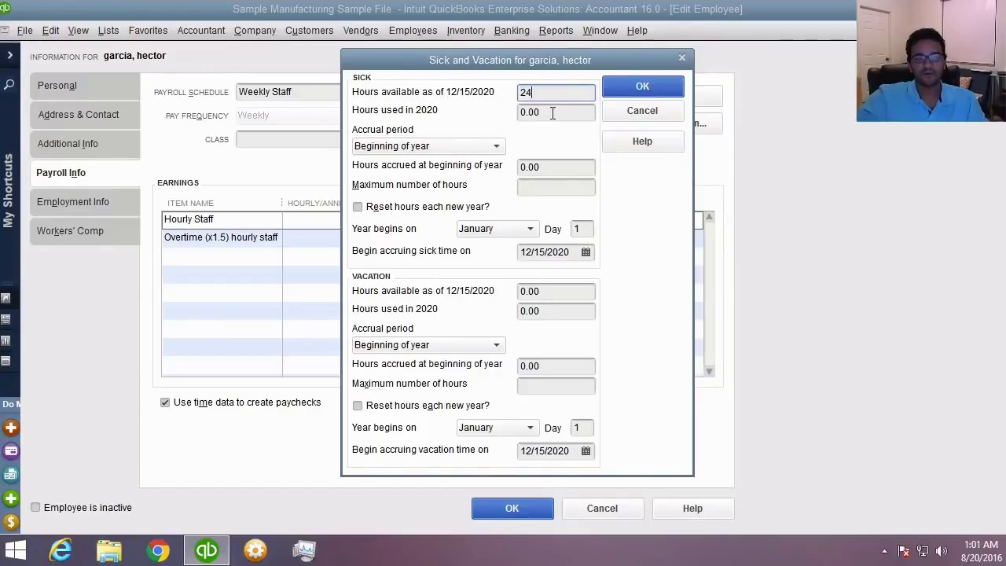
left_click(553, 113)
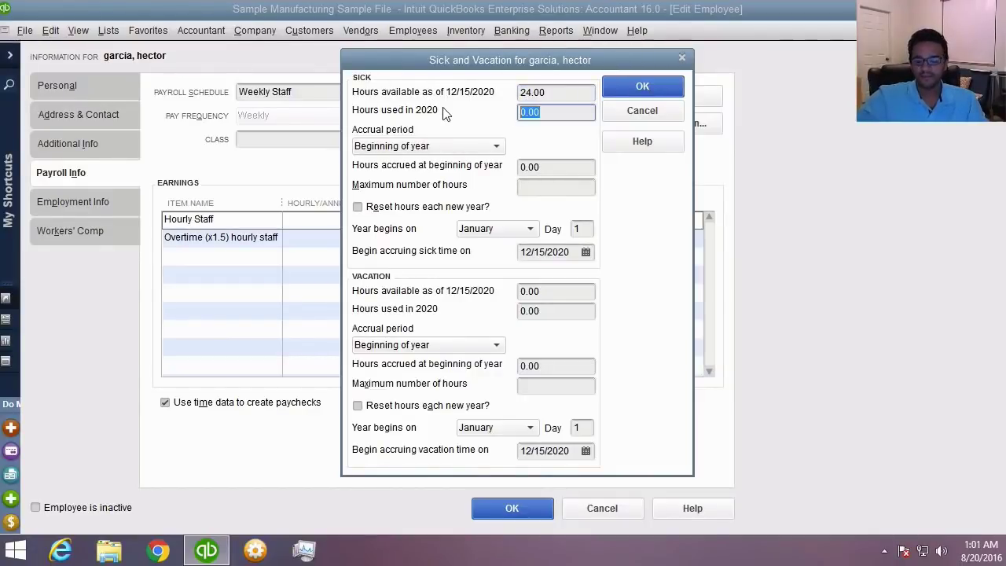
type("16")
key("Tab")
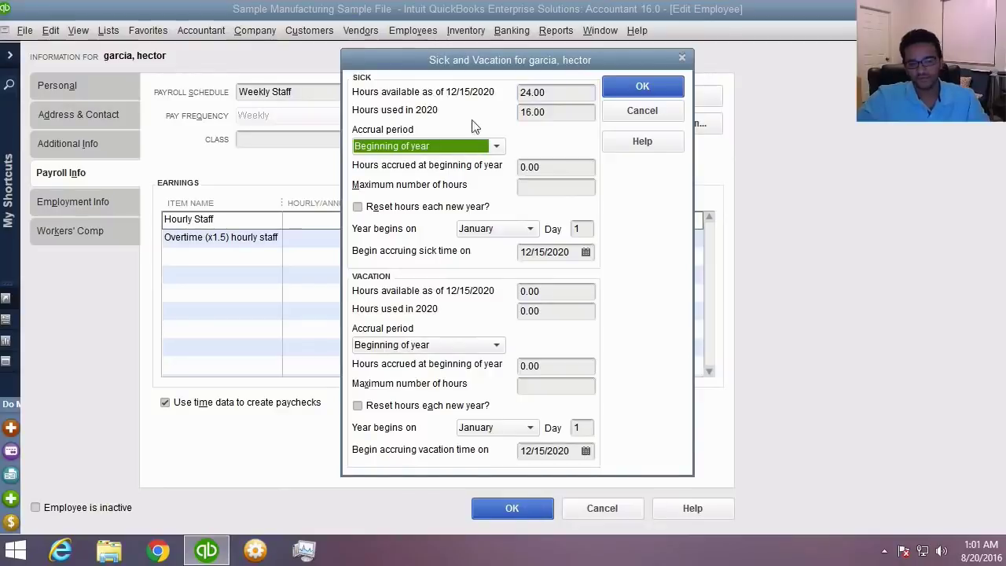
left_click(550, 109)
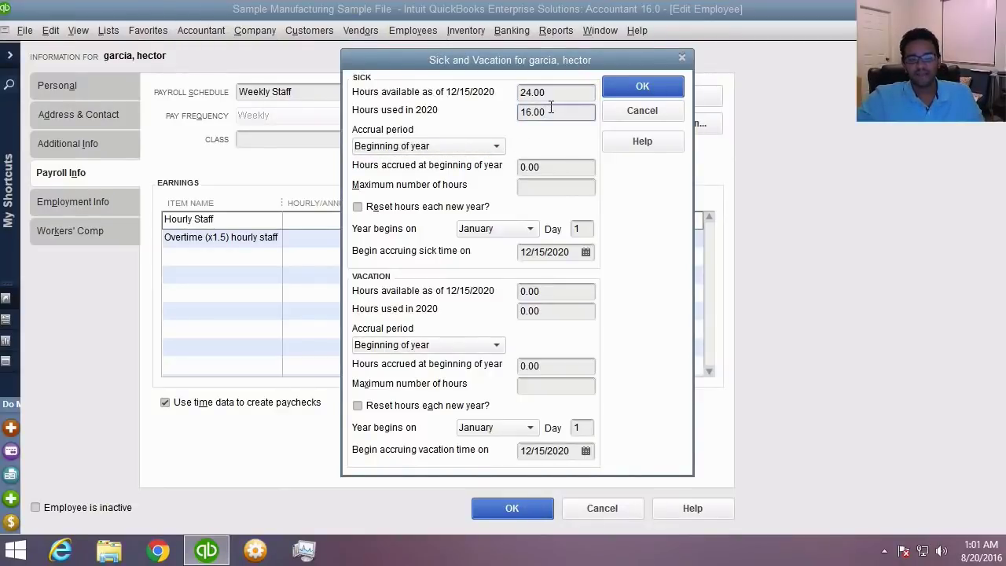
left_click(462, 147)
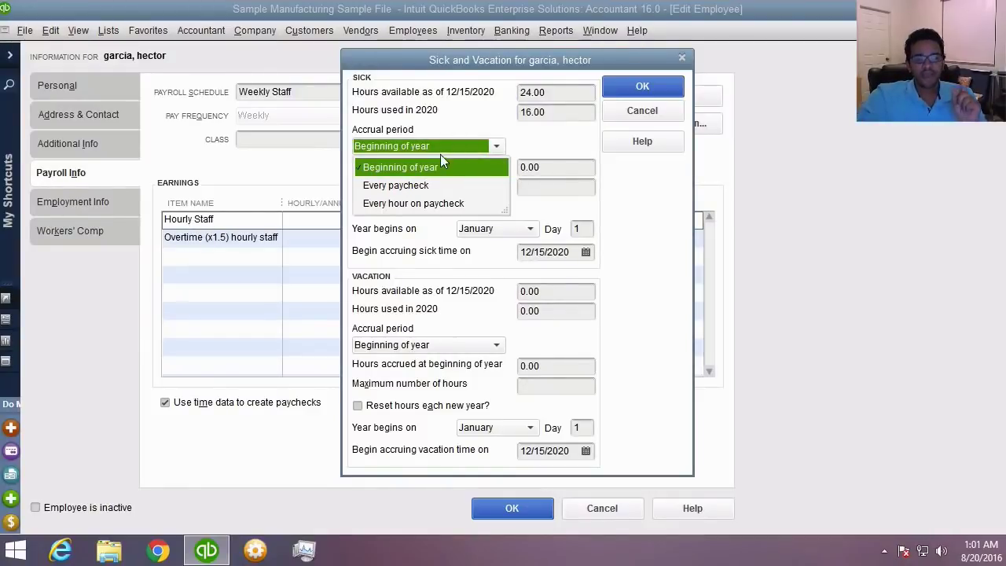
- Keep Beginning of year sick accrual with 24 hours accrued and a 24-hour maximum
left_click(435, 167)
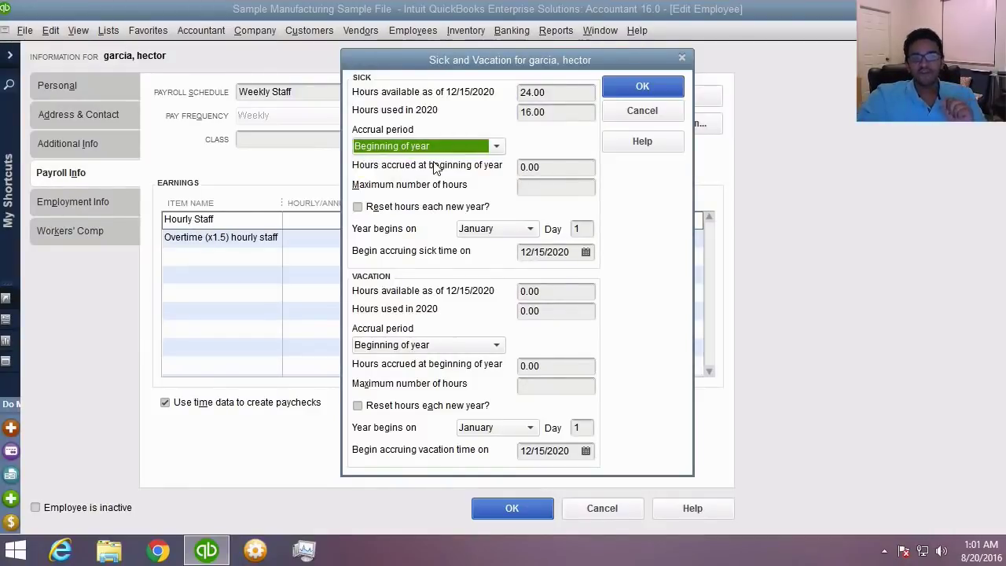
left_click(590, 166)
type("24")
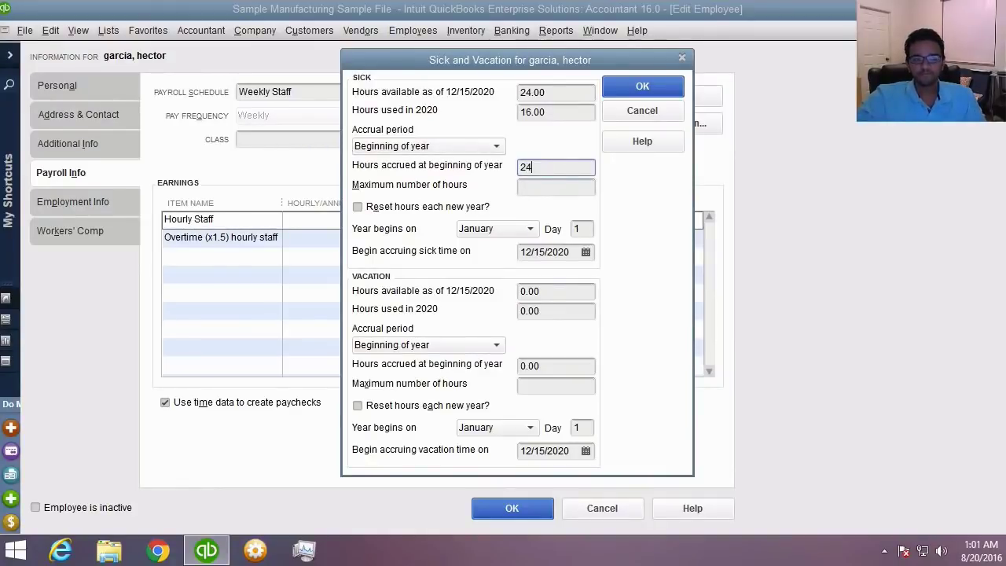
left_click(538, 186)
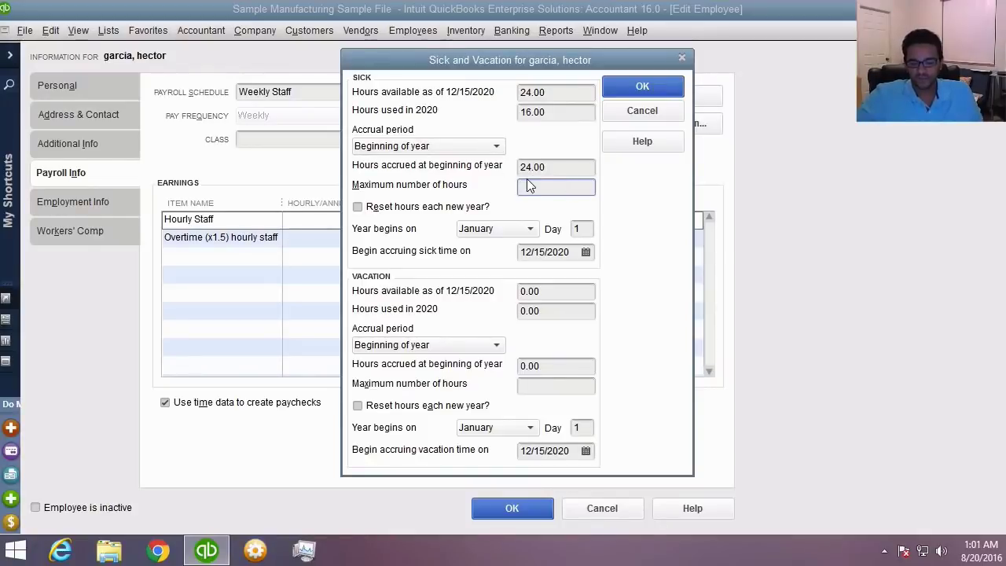
type("24")
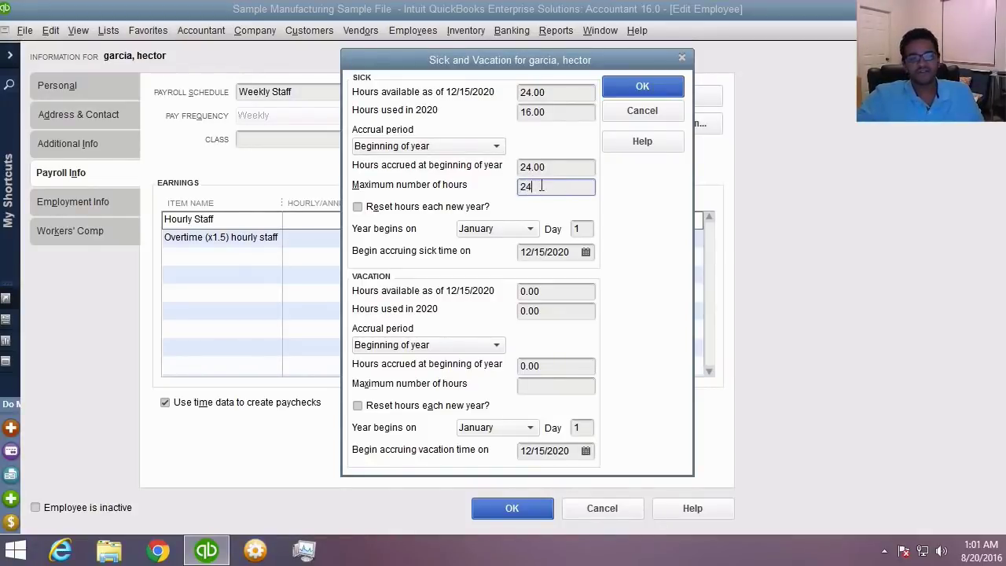
left_click_drag(554, 185, 454, 184)
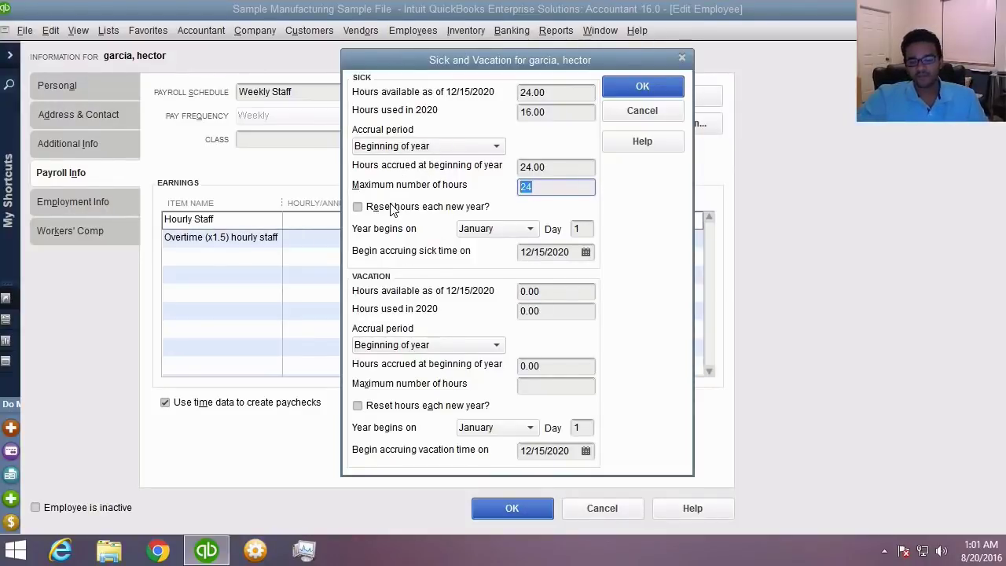
- Reset sick hours each new year, with the sick year starting in January
left_click(358, 207)
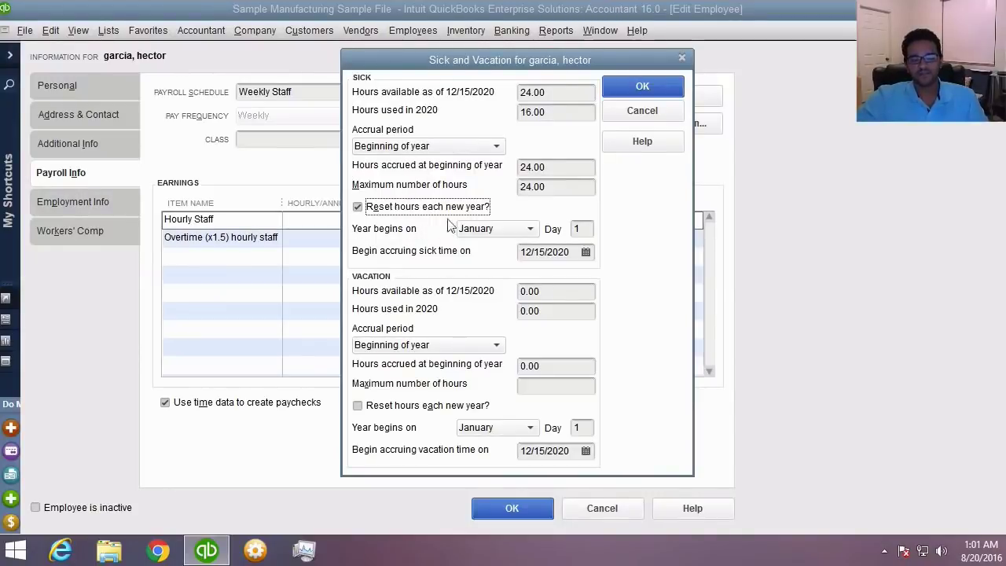
left_click(476, 228)
left_click(580, 228)
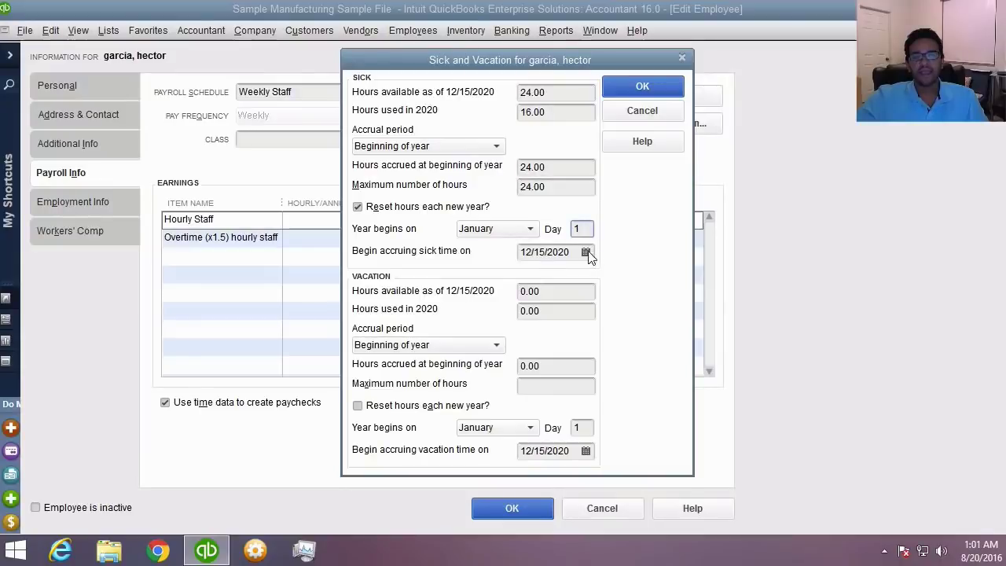
key("Tab")
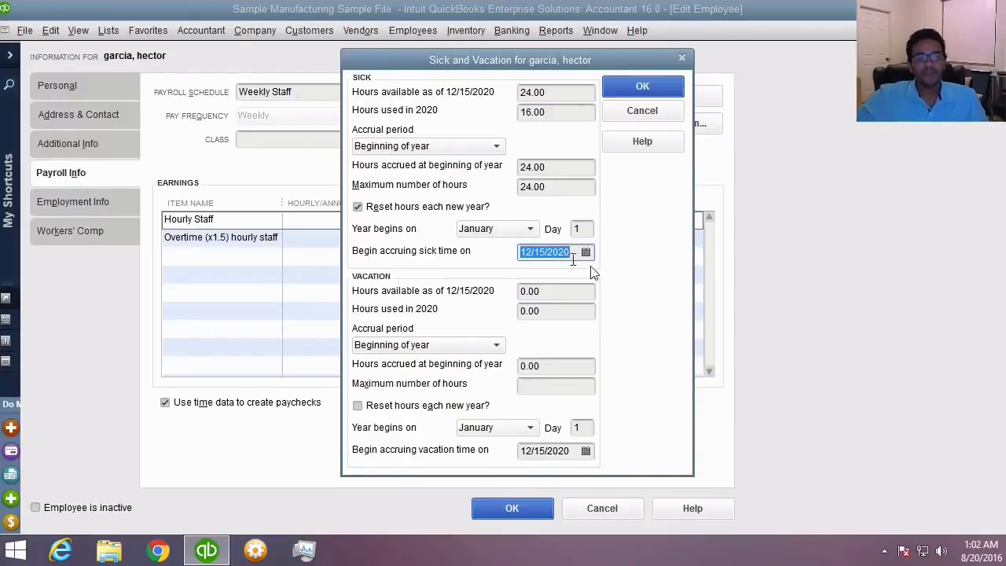
left_click(564, 291)
double_click(564, 292)
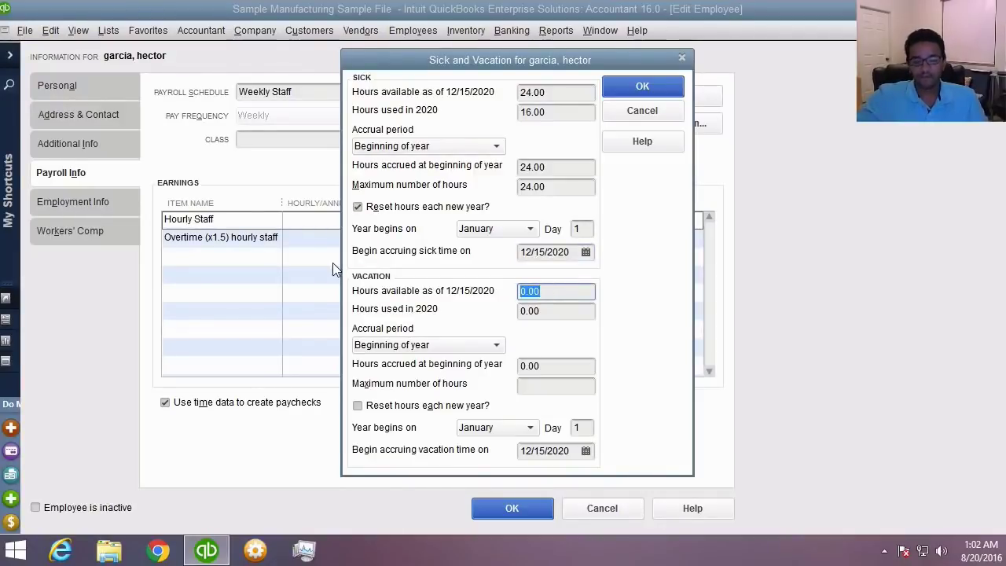
- Enter 80 vacation hours available and 40 vacation hours used
type("80")
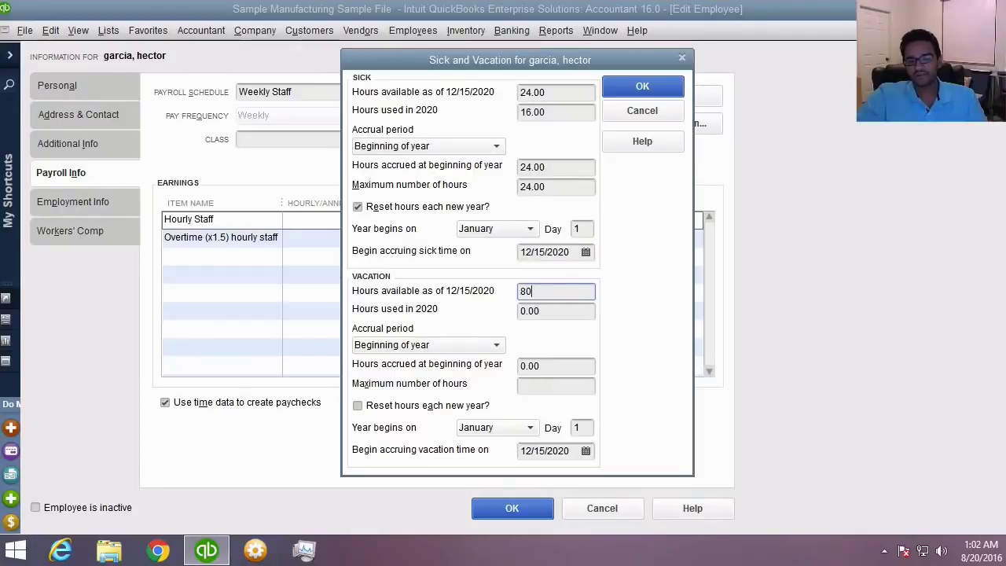
key("Tab")
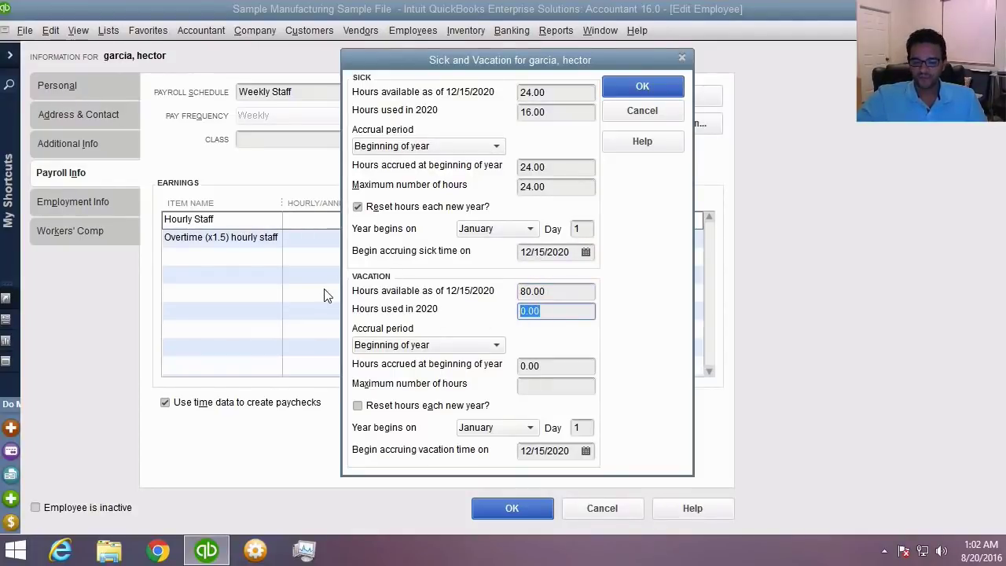
type("40")
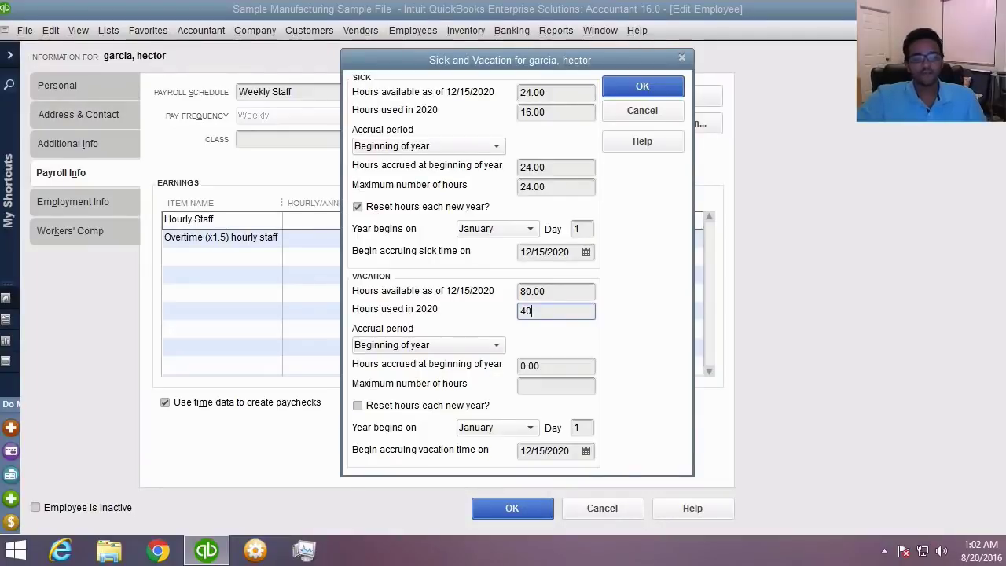
- Accrue 80 vacation hours at beginning of year, cap at 160, and save the settings
left_click(422, 346)
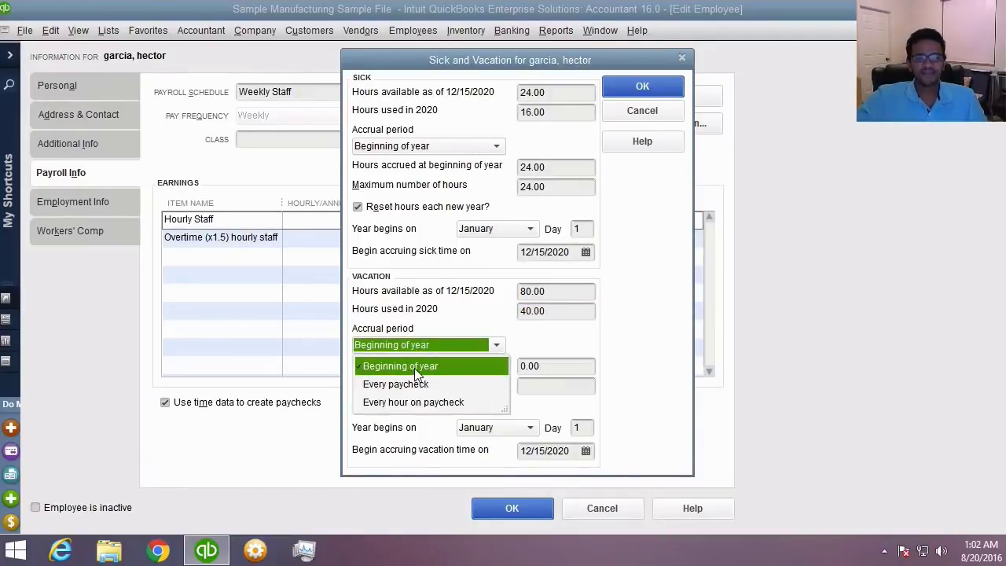
left_click(414, 366)
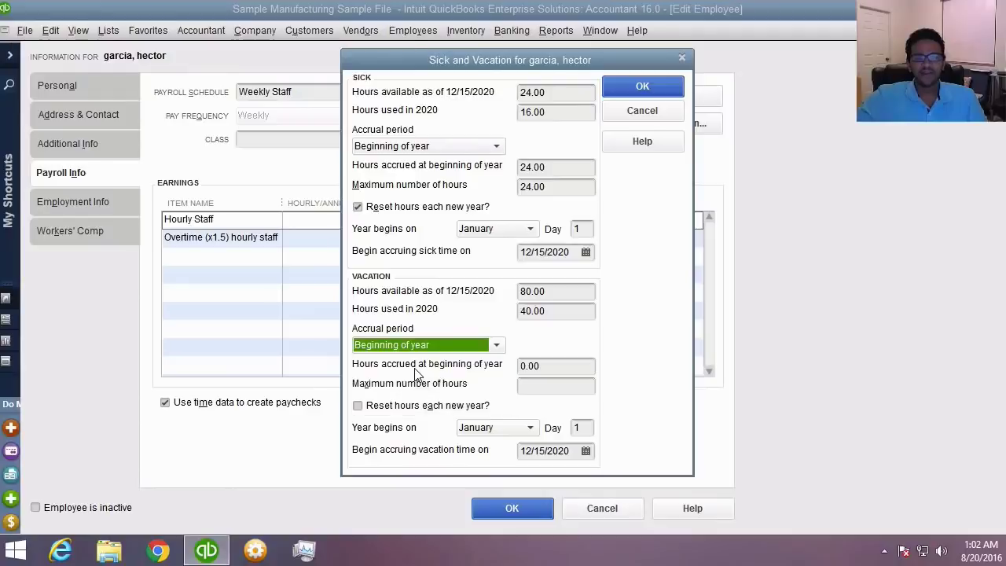
left_click(568, 365)
type("80")
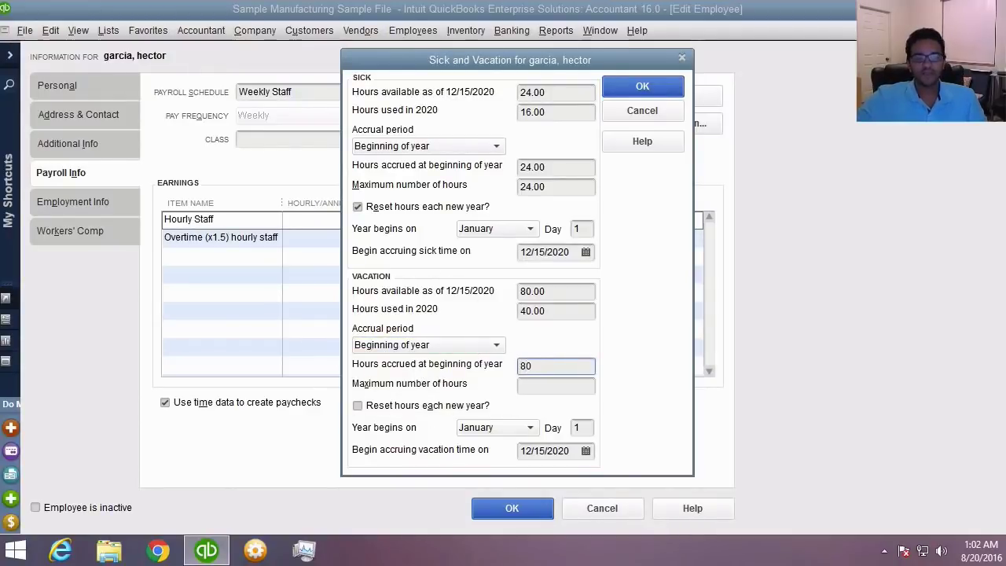
left_click(546, 385)
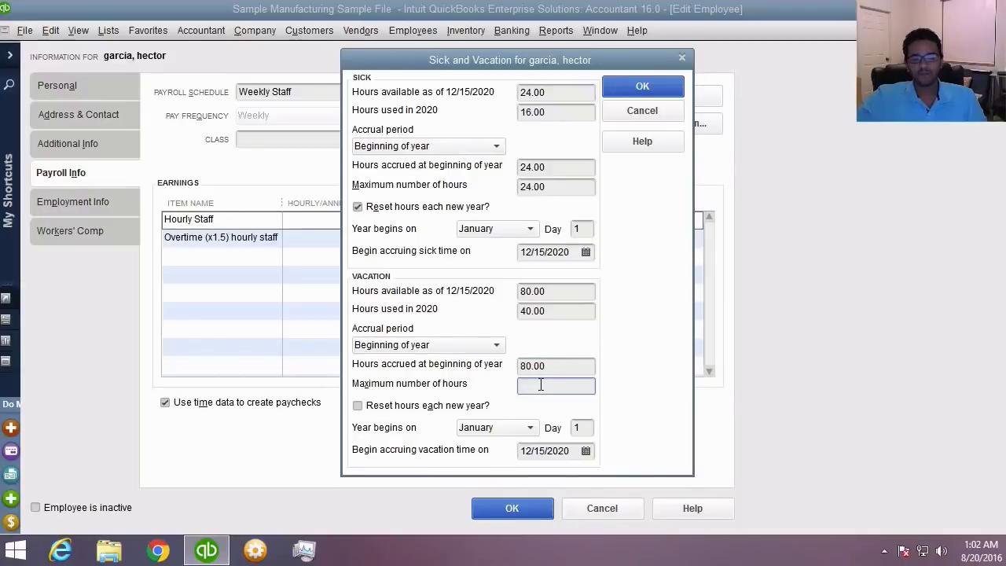
type("160")
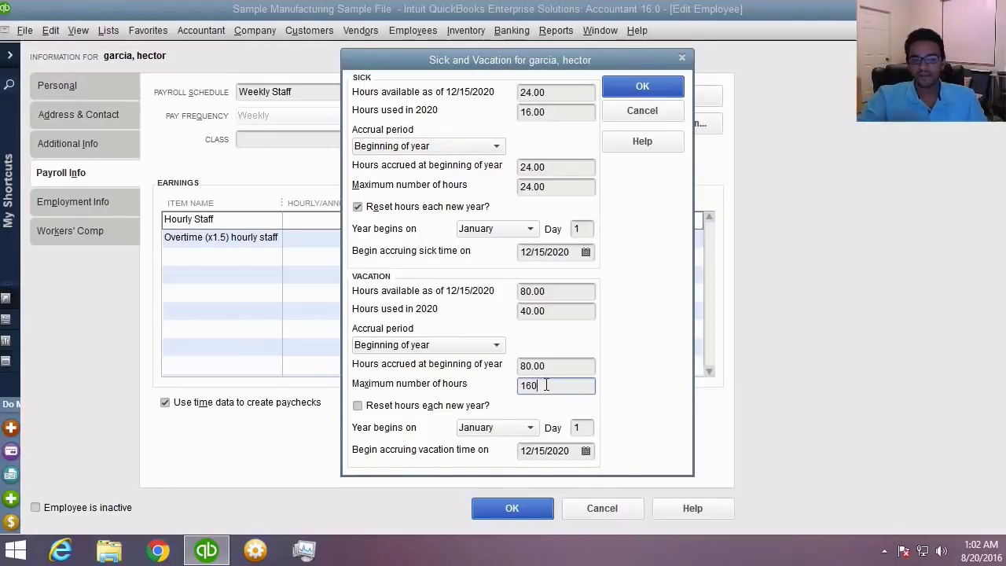
left_click(536, 364)
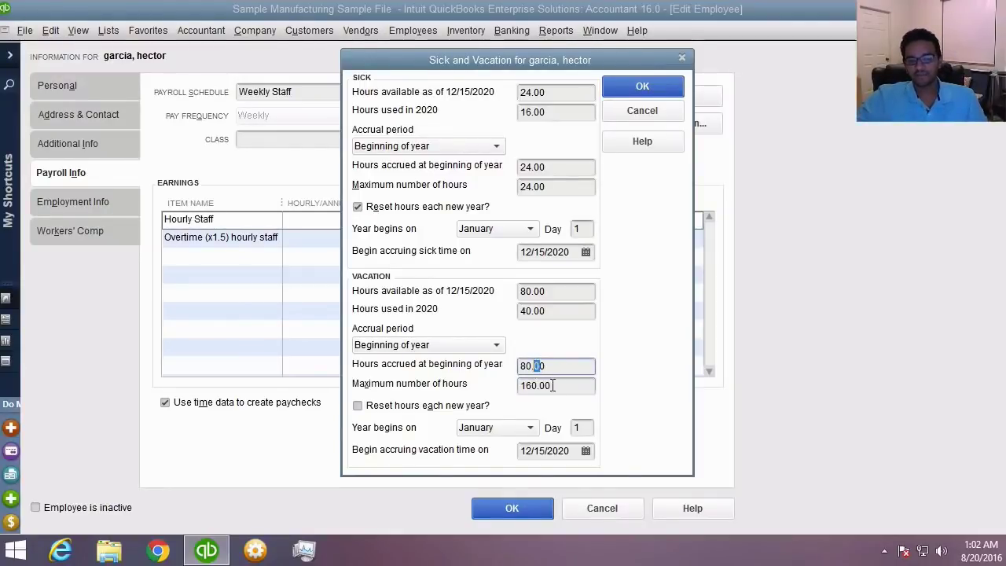
left_click(553, 385)
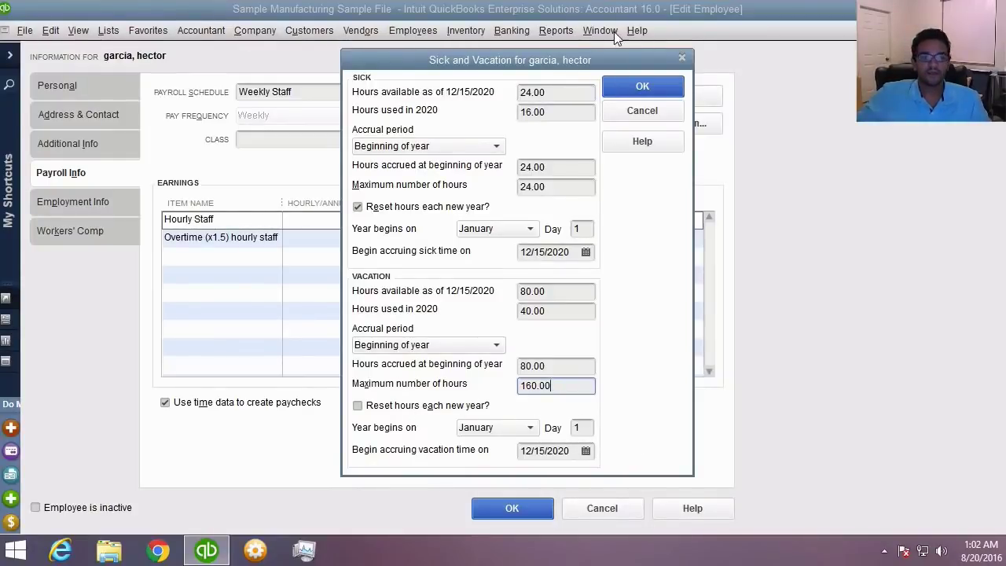
left_click(635, 86)
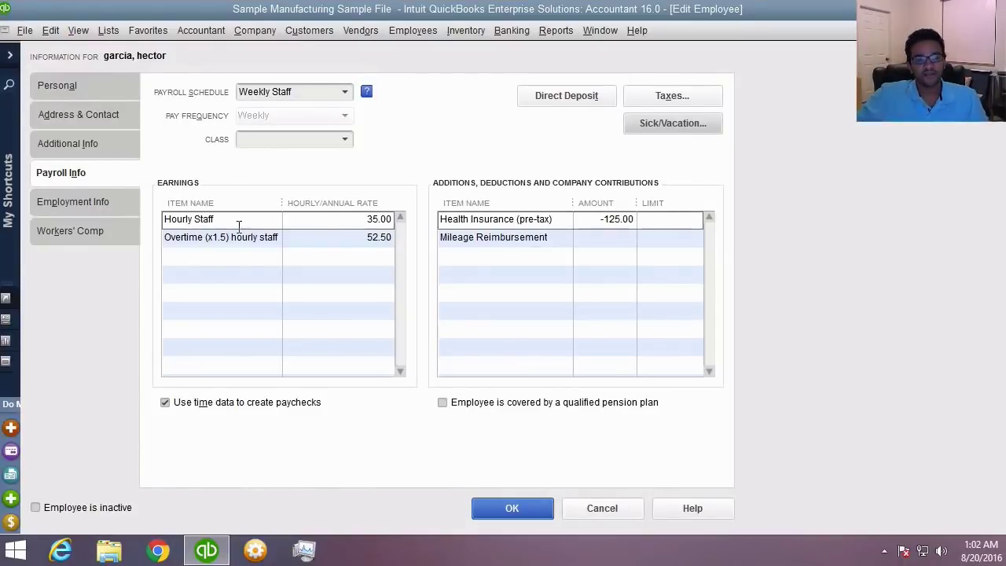
- Add Sick - Hourly and Vacation - Hourly rows to the employee's Earnings table
left_click(260, 257)
left_click(273, 256)
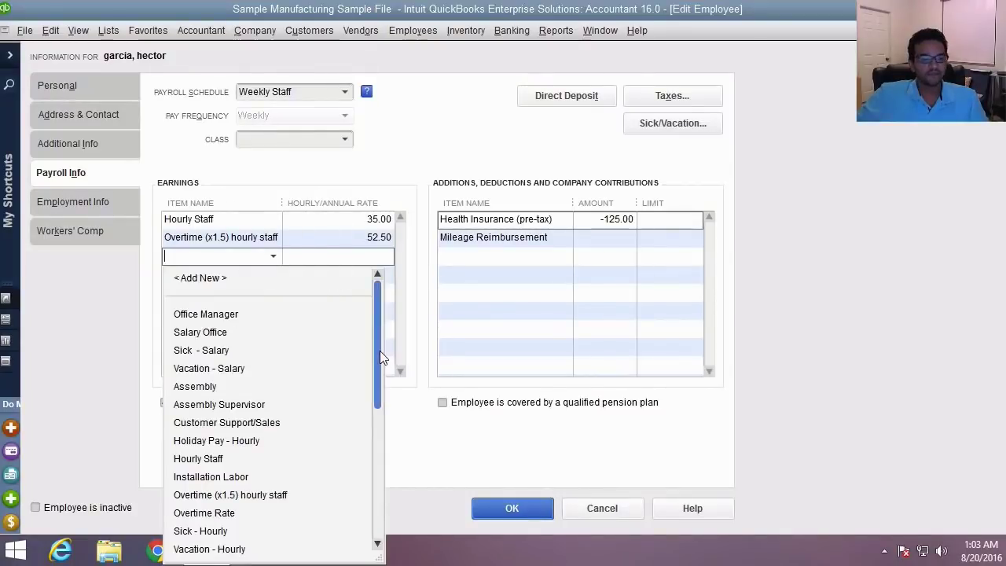
left_click_drag(379, 351, 371, 509)
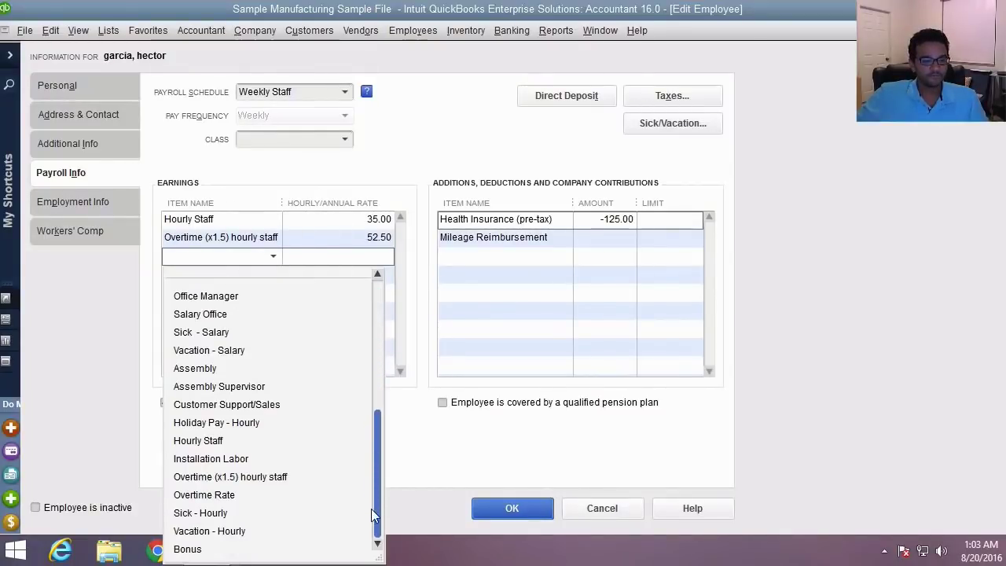
left_click(230, 514)
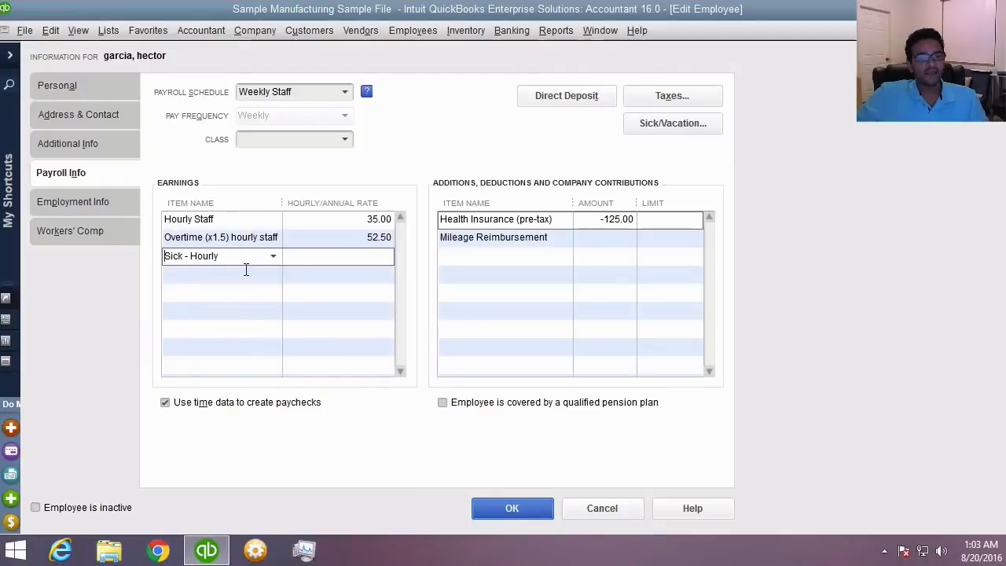
left_click(246, 270)
left_click(273, 274)
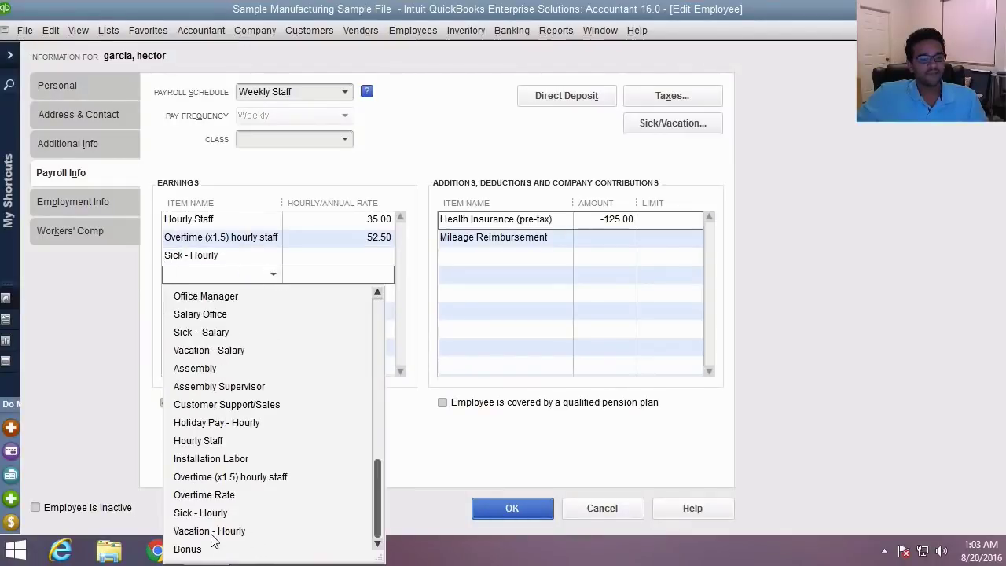
left_click(211, 533)
- Set both new earnings rates to 35.00, review the earnings list, and save the employee
left_click(368, 262)
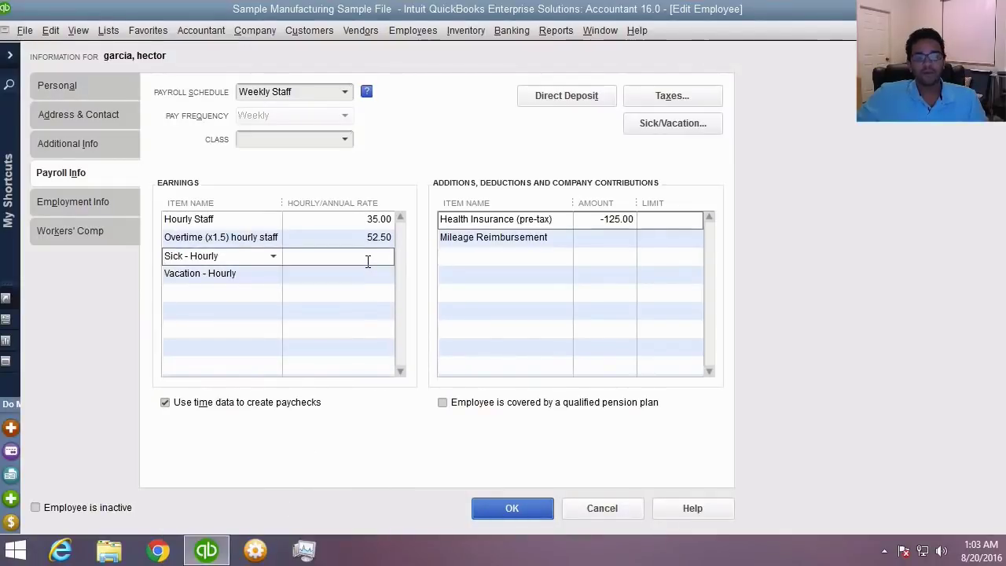
type("35")
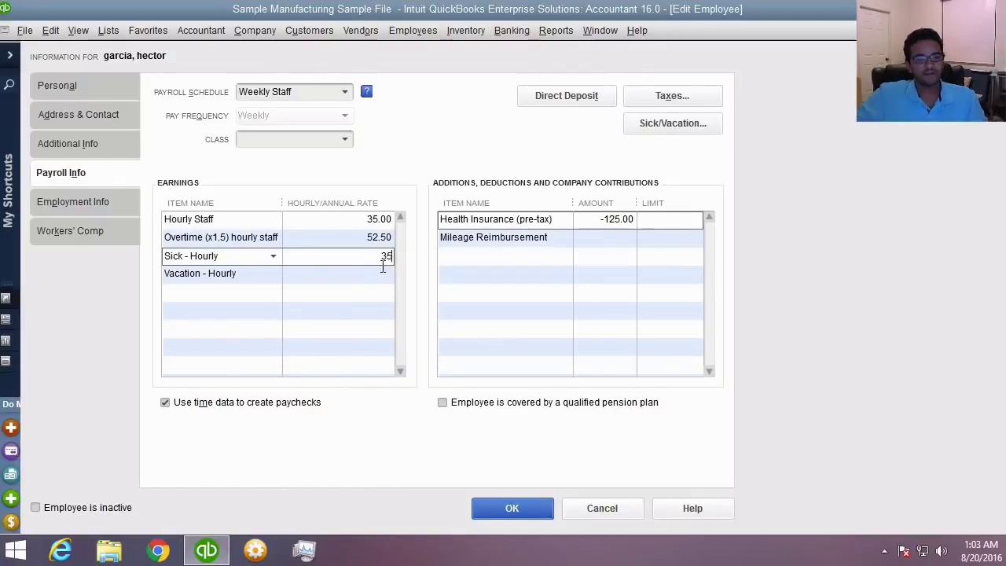
left_click(376, 274)
type("35")
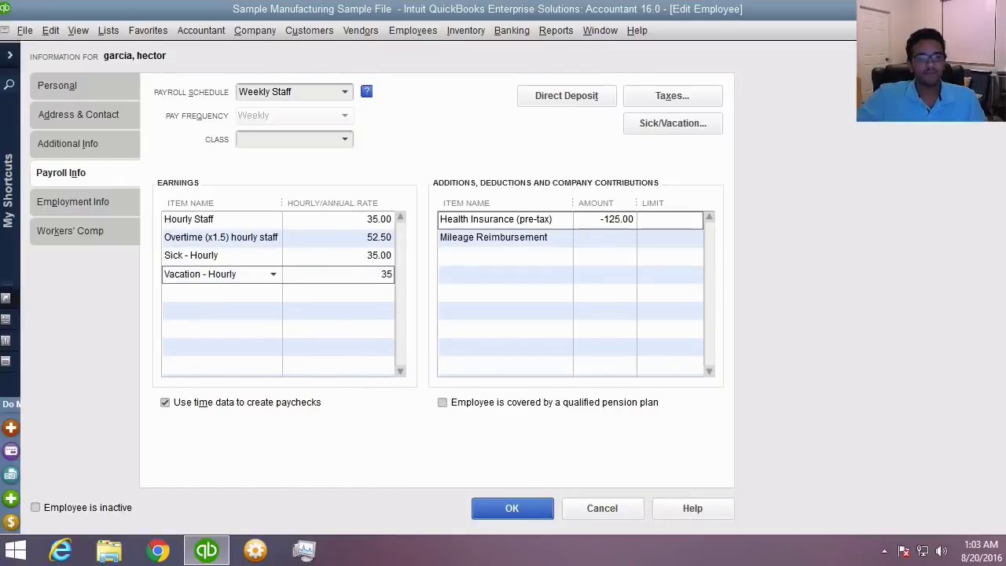
left_click(309, 291)
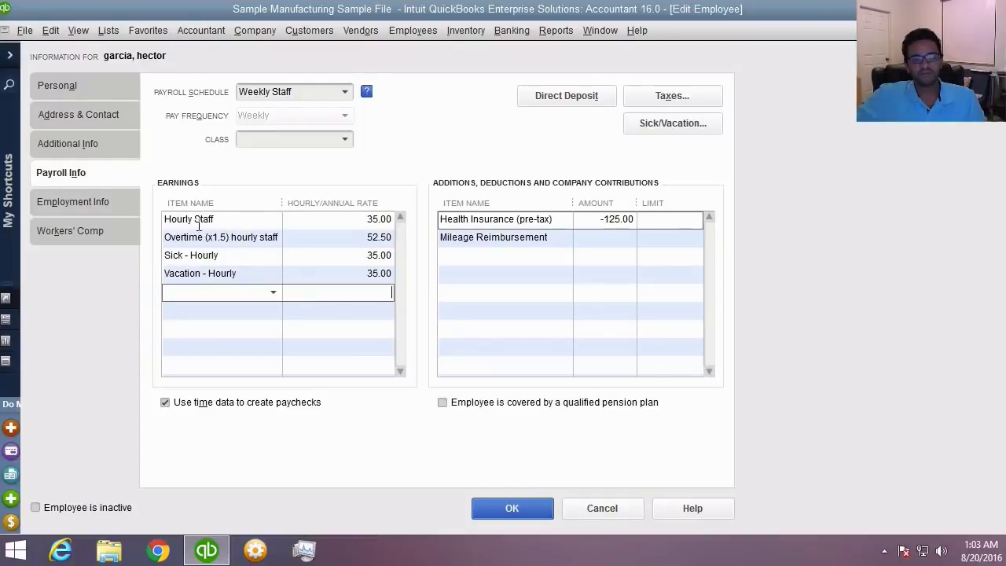
left_click(237, 222)
left_click(178, 236)
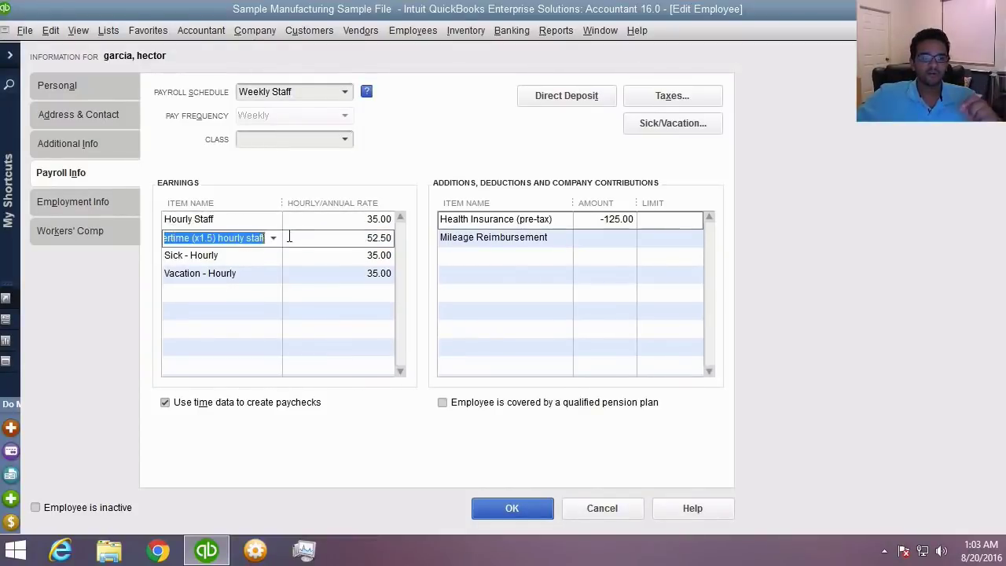
left_click(247, 254)
left_click(250, 277)
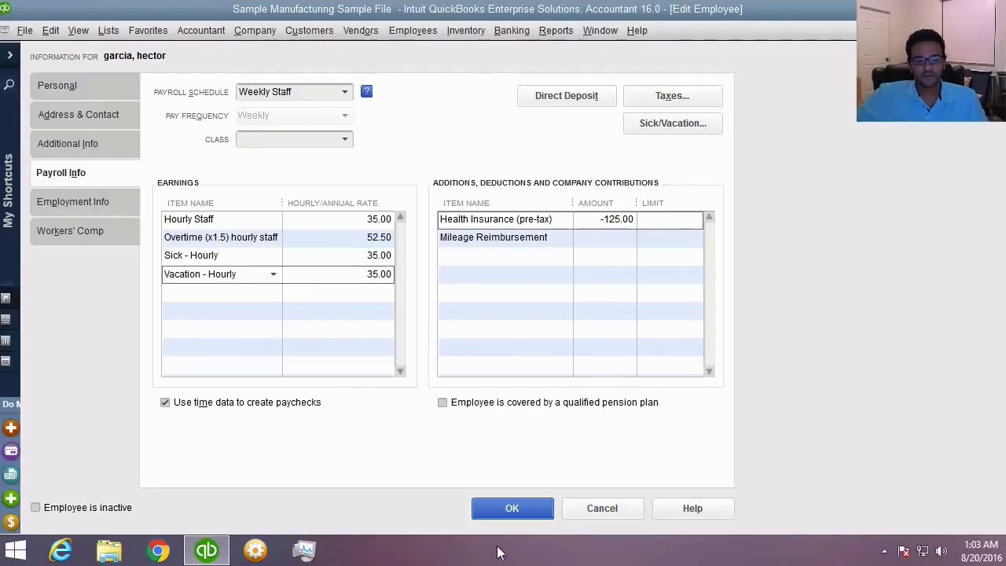
left_click(507, 508)
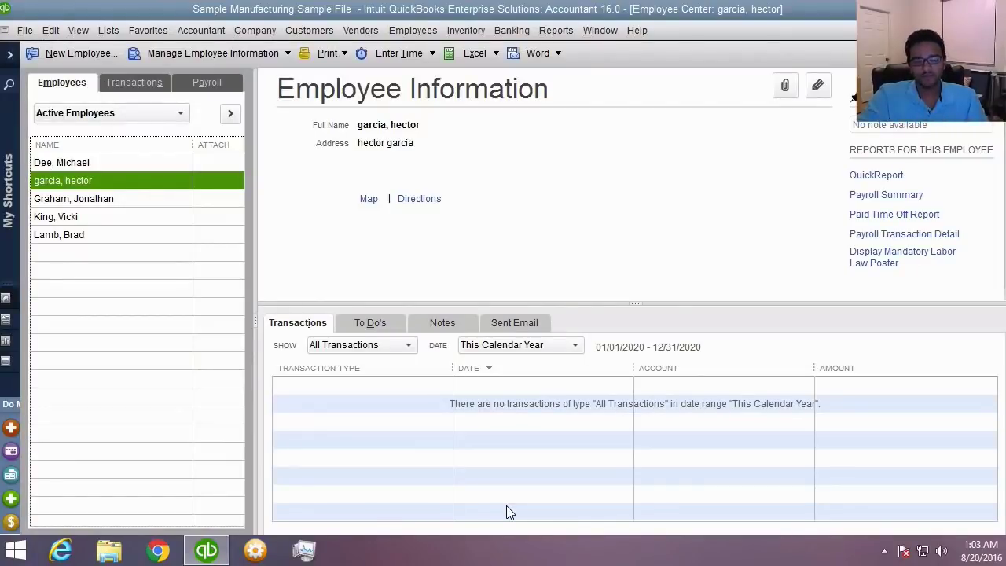
- In the Payroll Center, select the Weekly Staff payroll due 12/15/2020
left_click(206, 83)
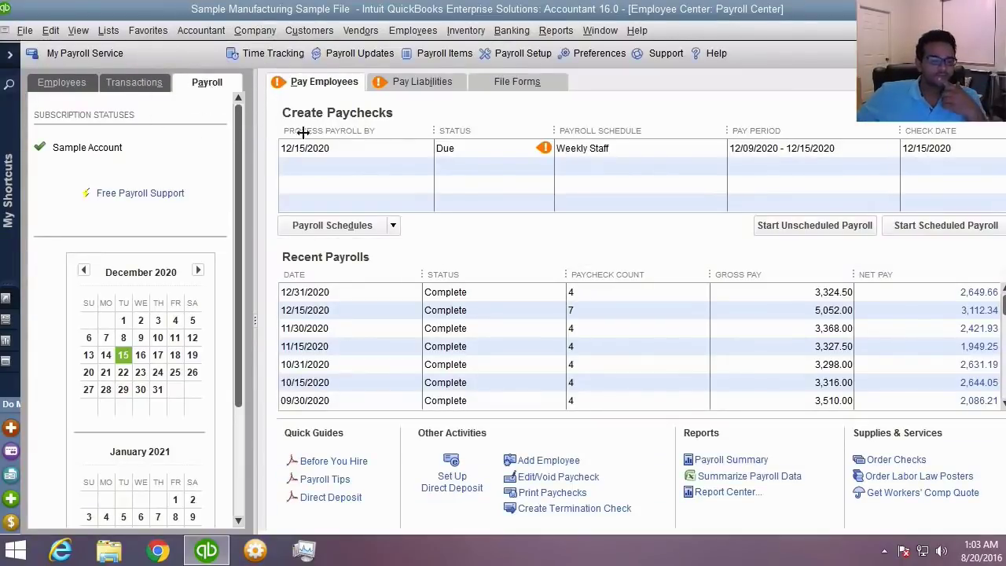
left_click(393, 226)
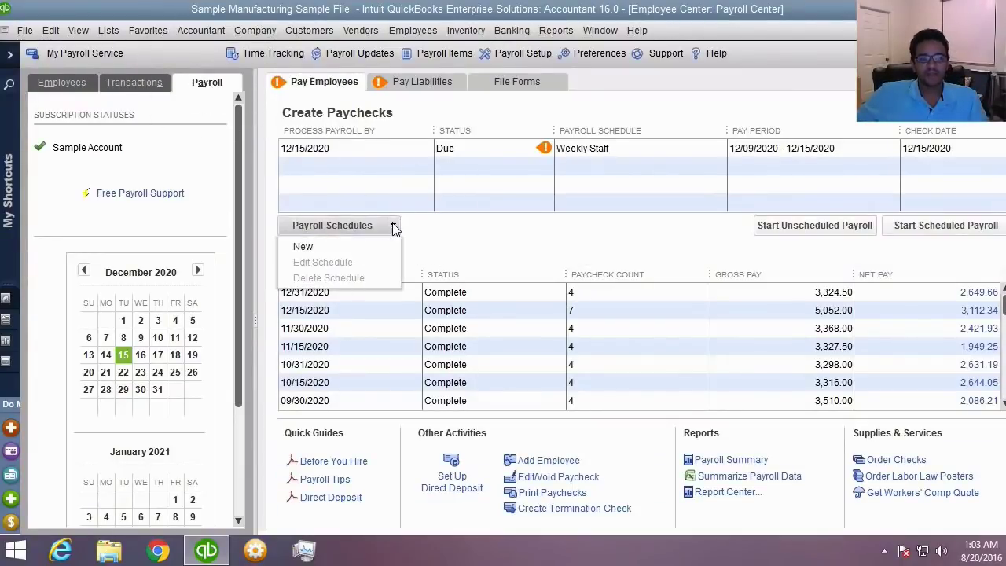
left_click(394, 226)
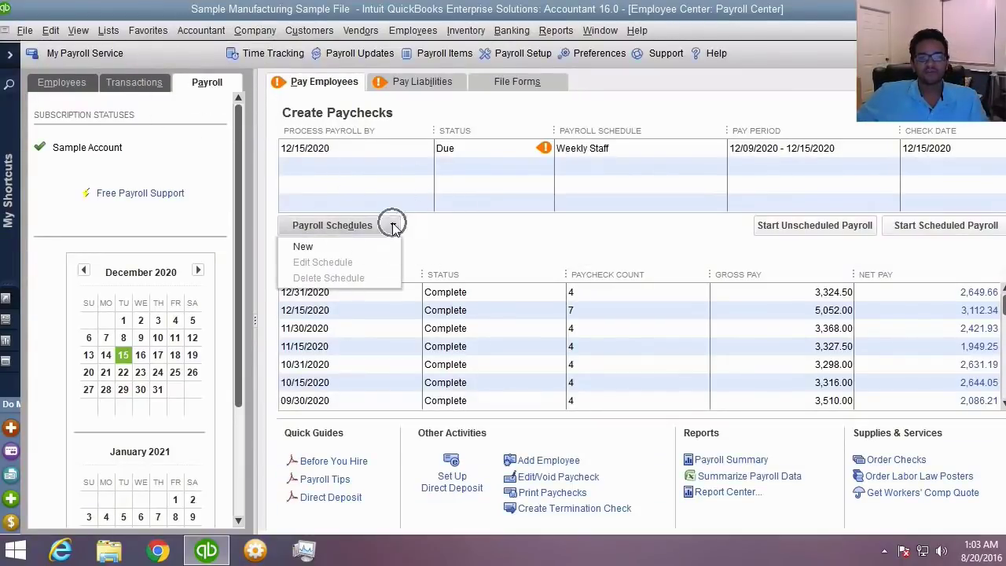
left_click(452, 230)
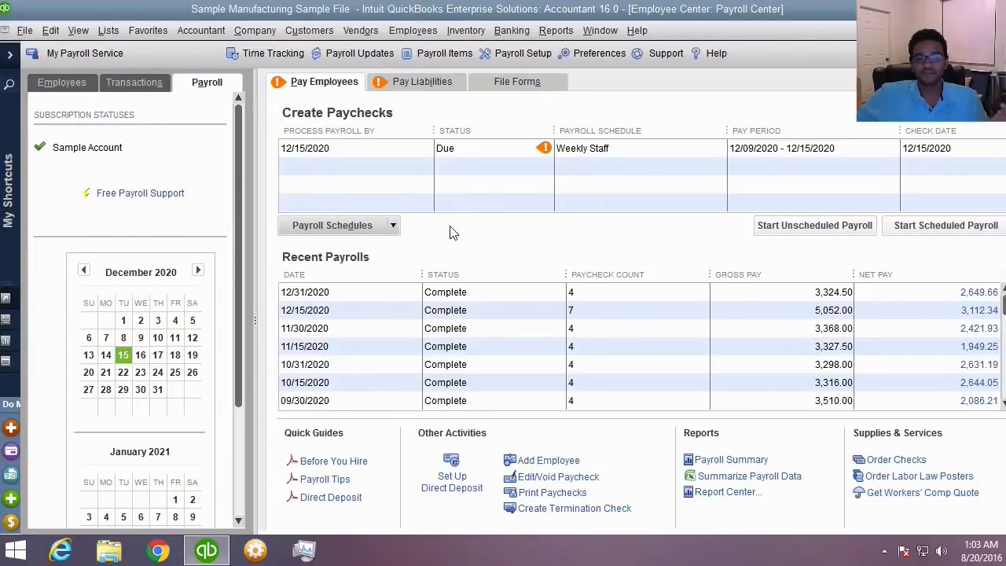
left_click(334, 155)
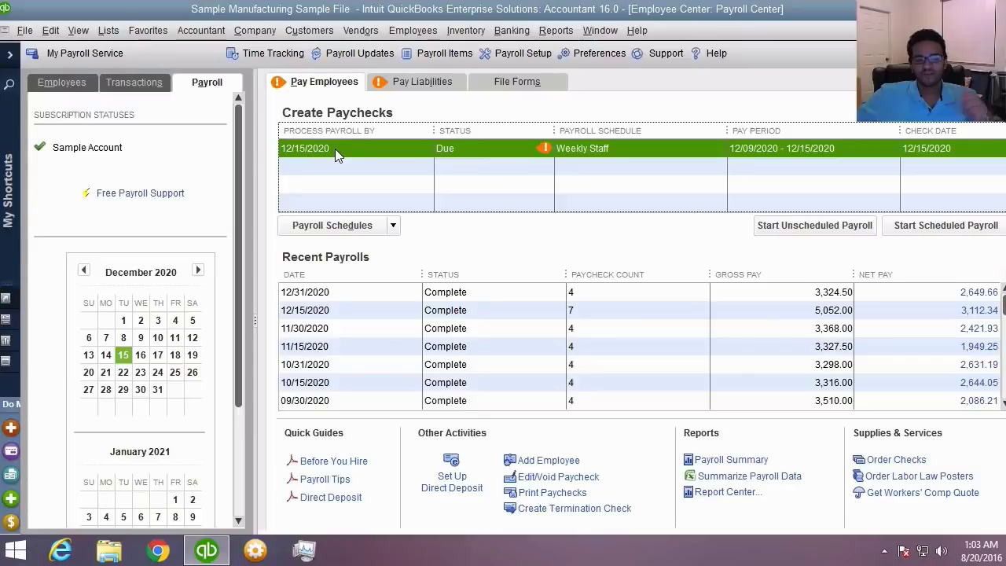
left_click(335, 154)
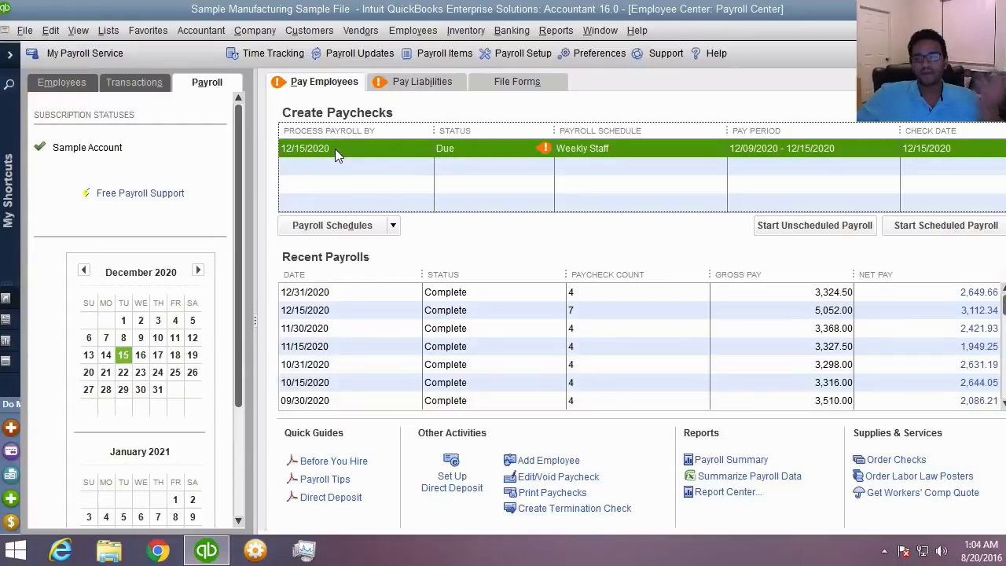
- Look through each employee's details in the Employees list
left_click(88, 85)
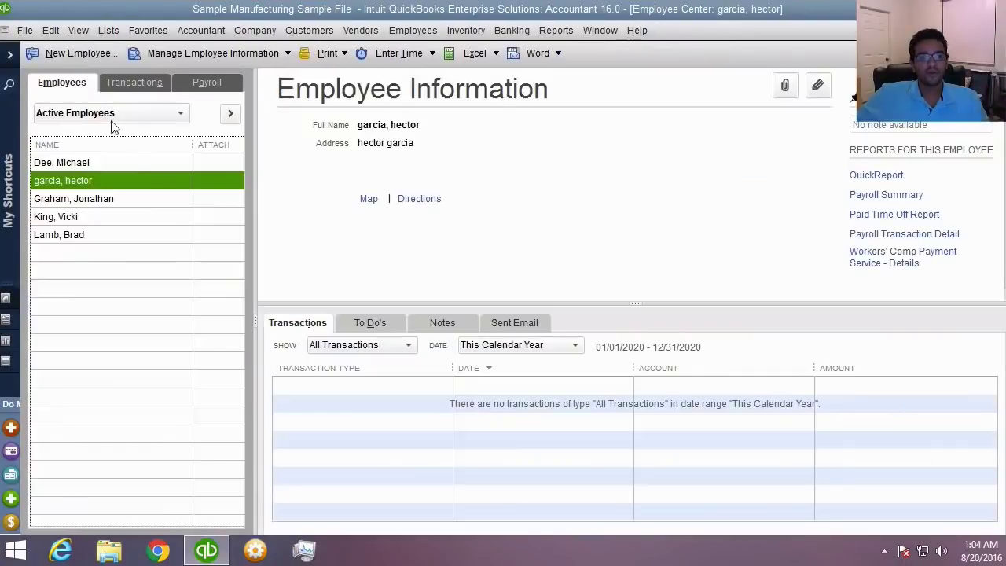
left_click(98, 170)
left_click(99, 182)
left_click(99, 198)
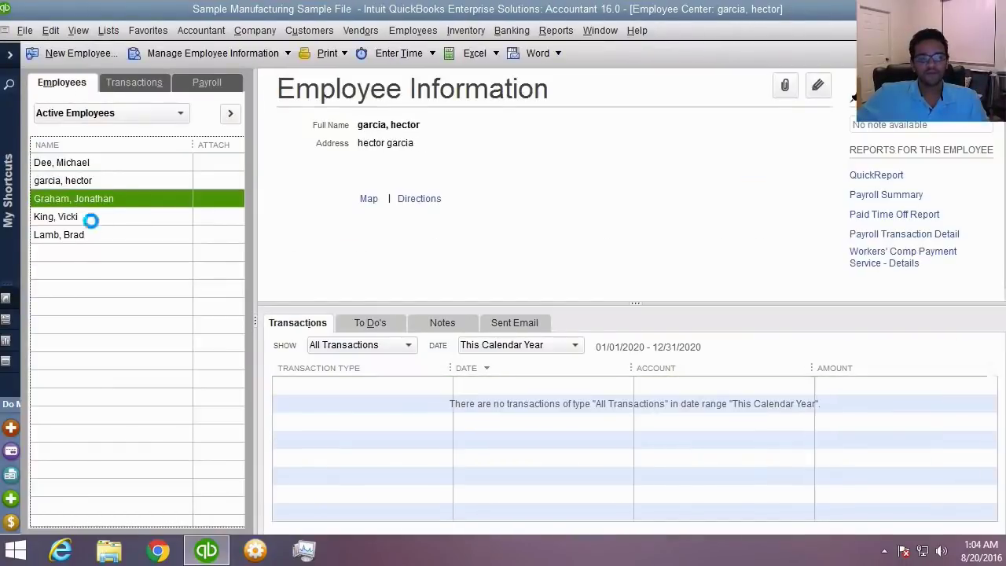
left_click(92, 218)
left_click(88, 235)
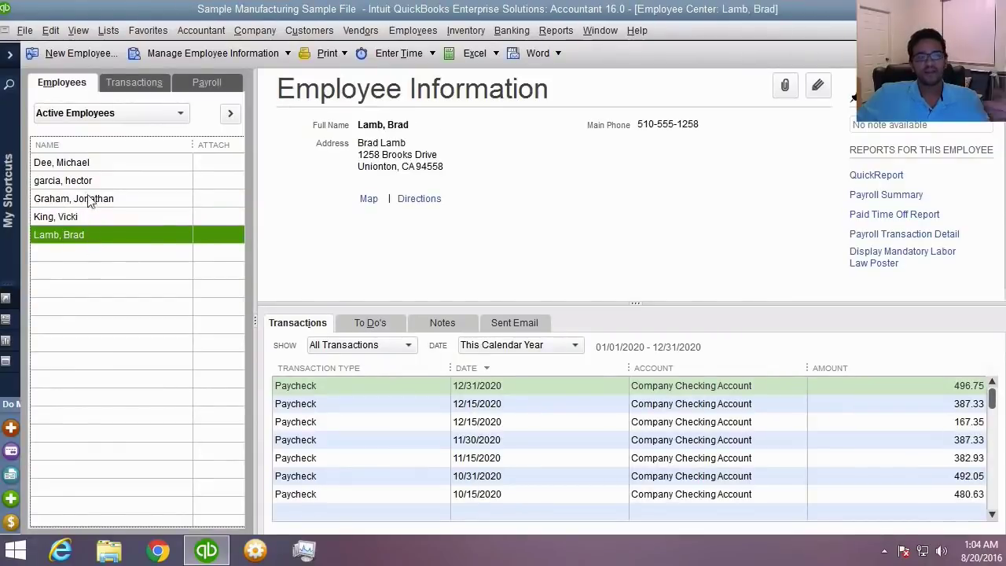
- For the first employee, start a new payroll schedule named Monthly with Monthly pay frequency
double_click(88, 162)
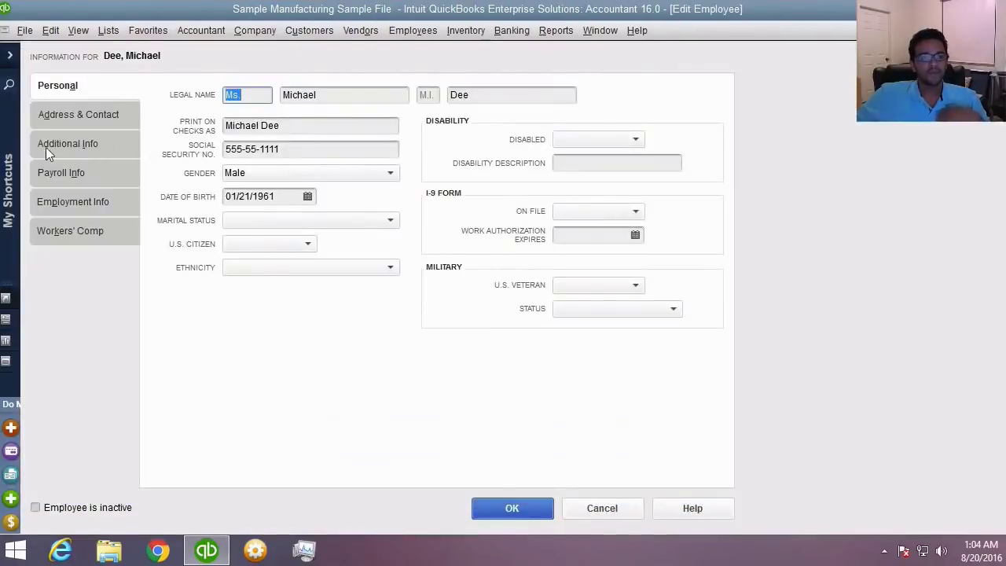
left_click(78, 164)
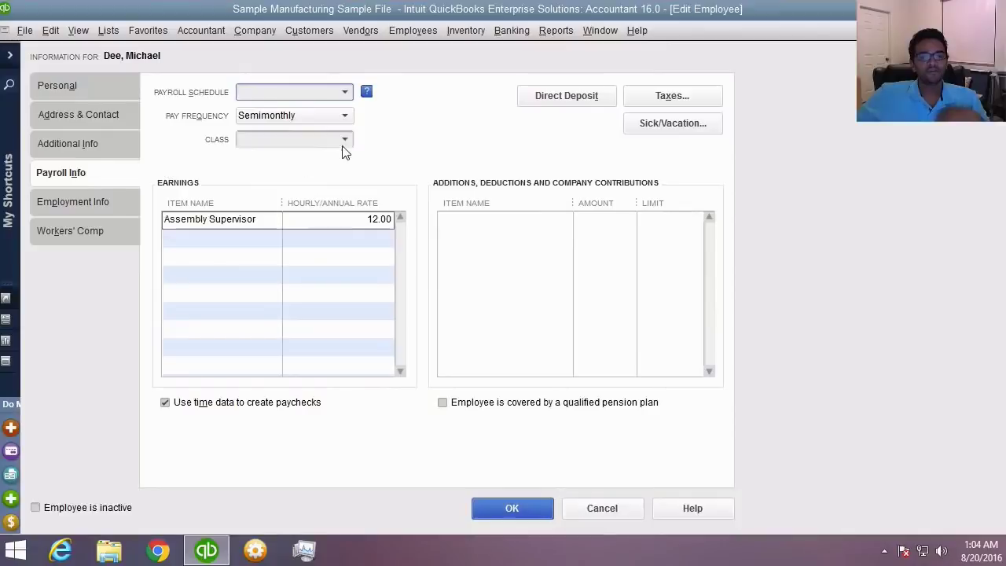
left_click(346, 93)
left_click(259, 114)
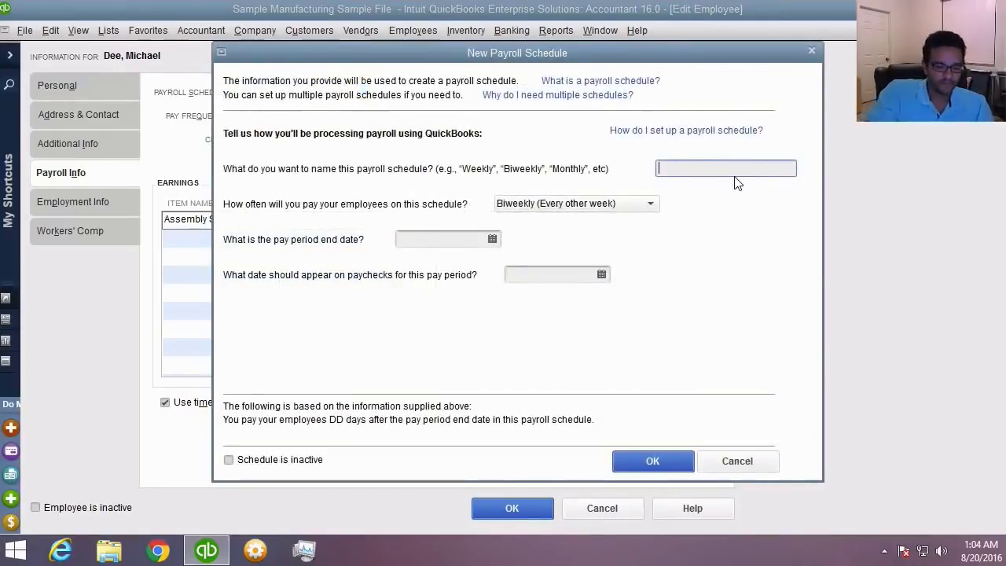
type("Monthly")
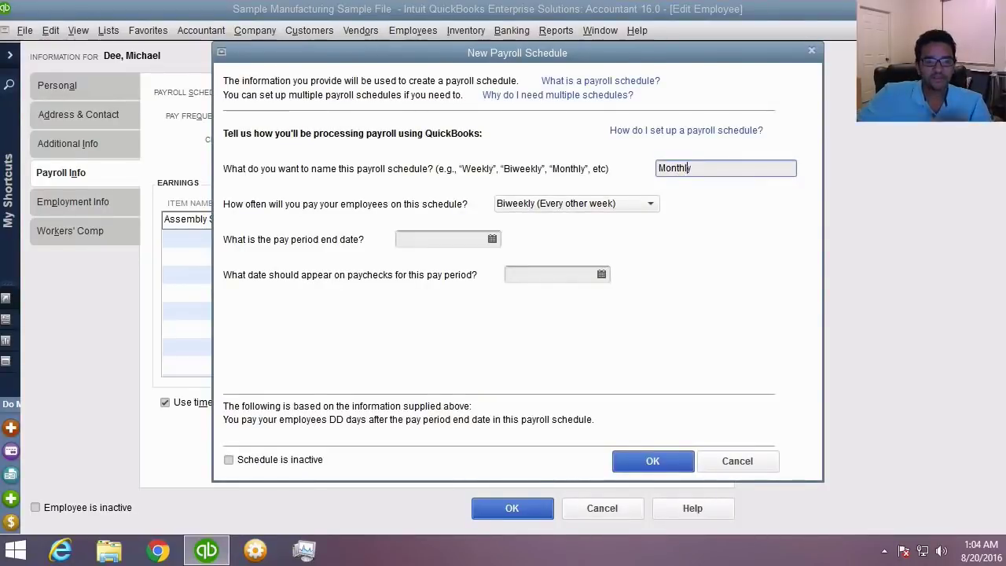
left_click(550, 202)
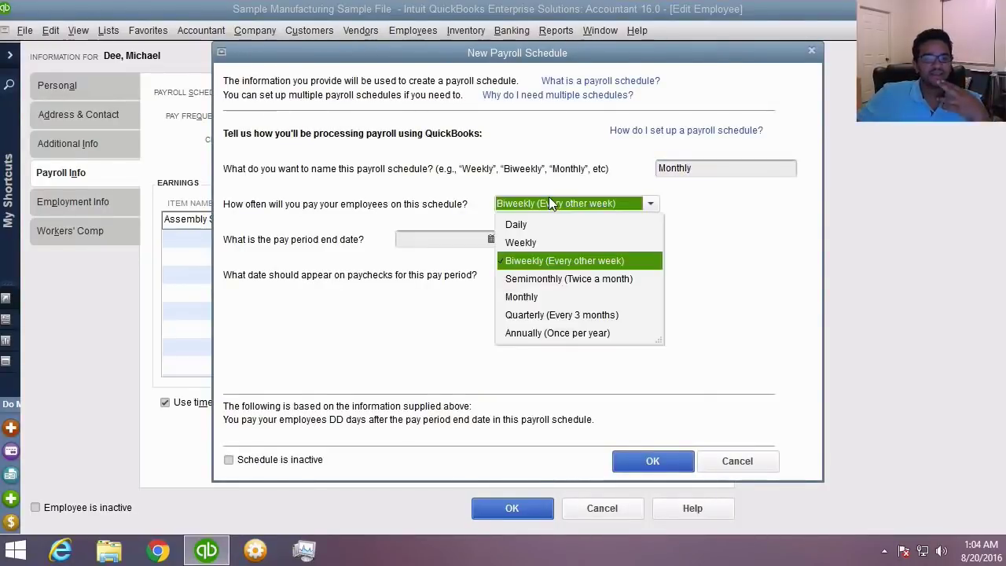
left_click(532, 297)
left_click(440, 243)
- Set the schedule's dates to 12/15/2020 with pay day the 15th, then save schedule and employee
key("t")
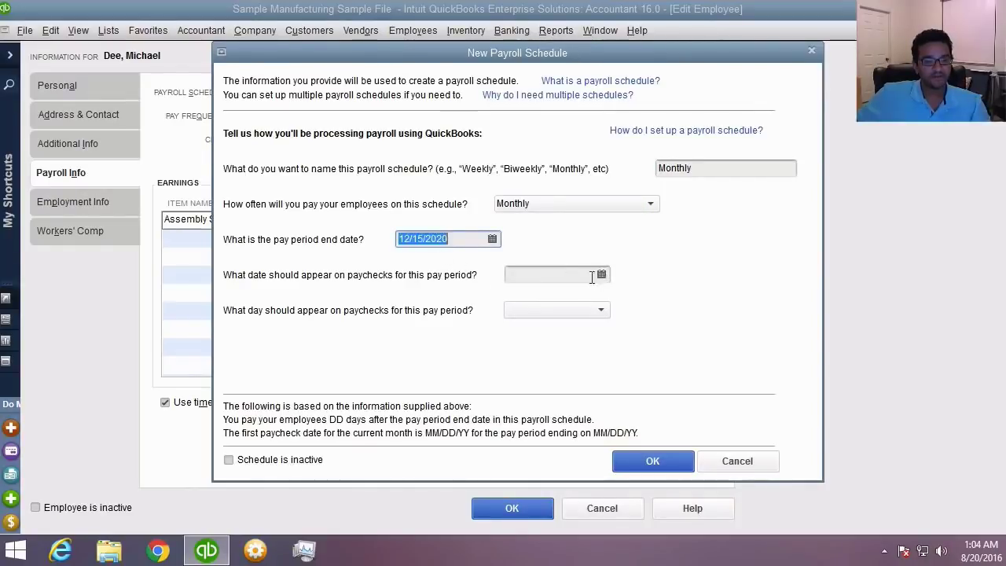
key("Tab")
left_click(569, 313)
left_click(572, 318)
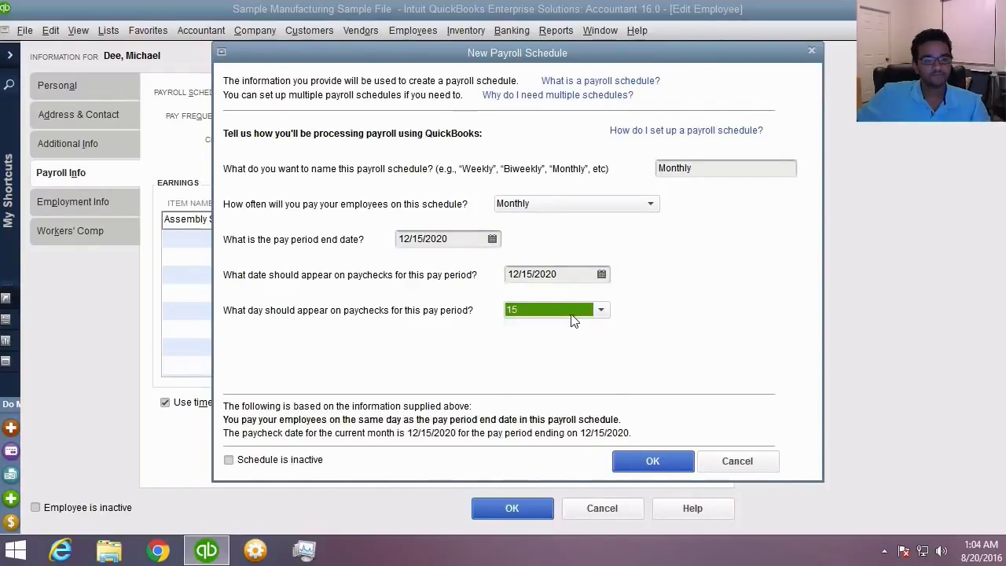
left_click(667, 462)
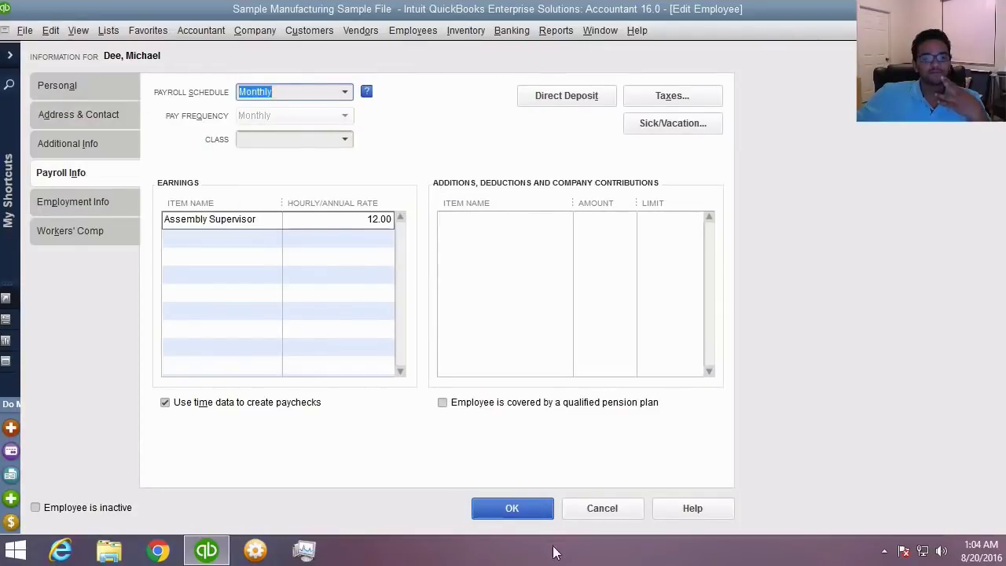
left_click(489, 505)
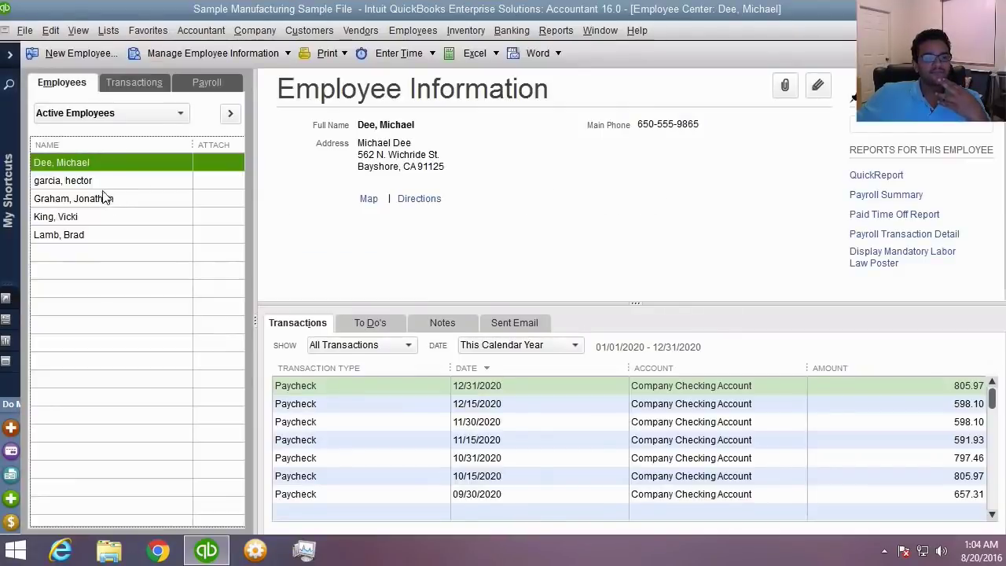
- Assign the Monthly payroll schedule to the next two employees in the list
left_click(101, 197)
key("ctrl+e")
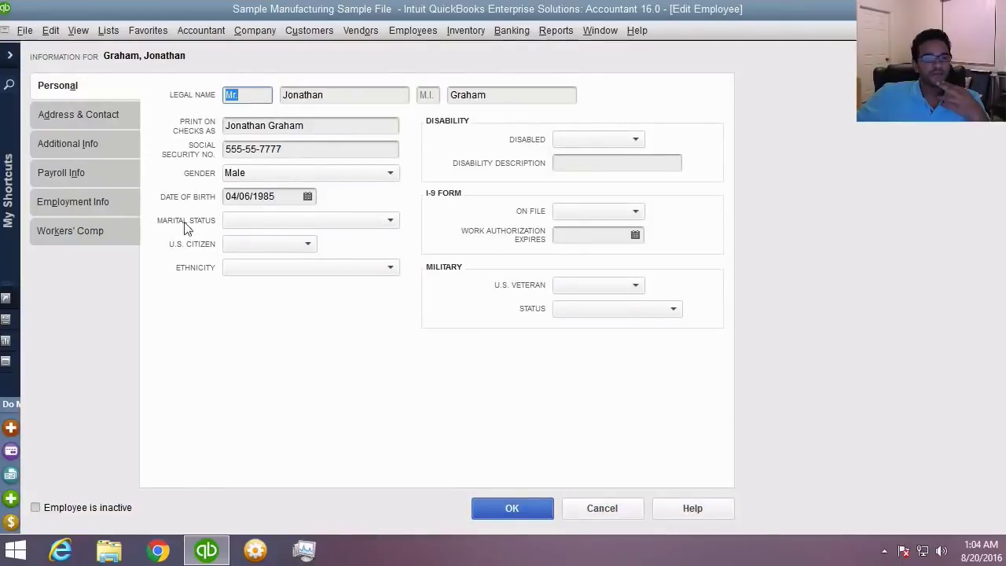
left_click(74, 171)
left_click(345, 92)
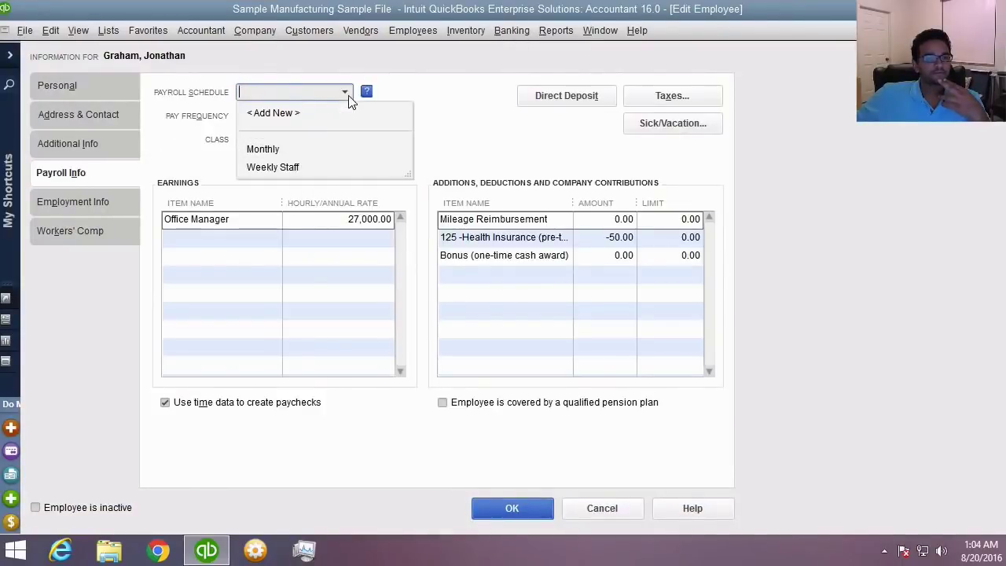
left_click(265, 151)
left_click(511, 505)
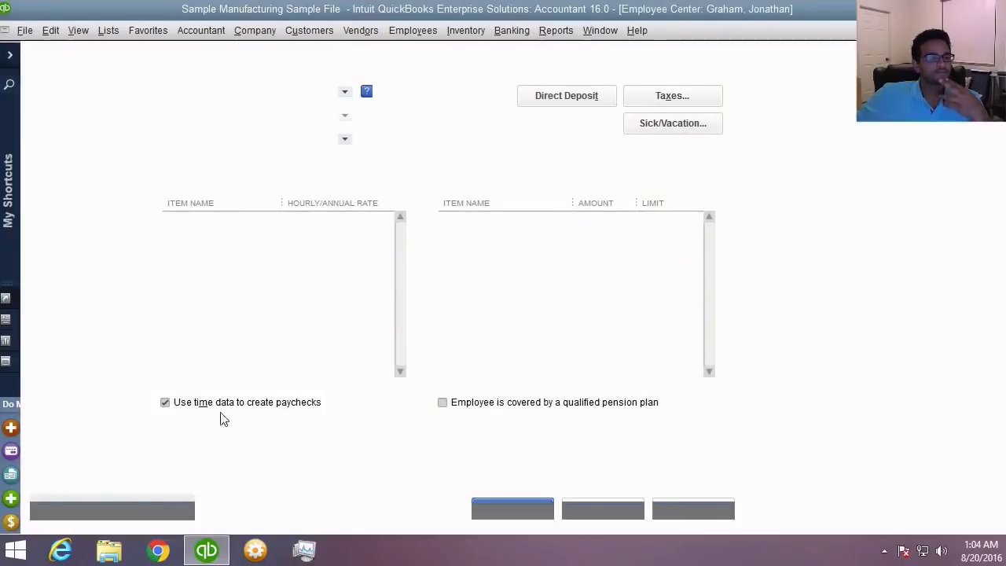
left_click(62, 220)
key("ctrl+e")
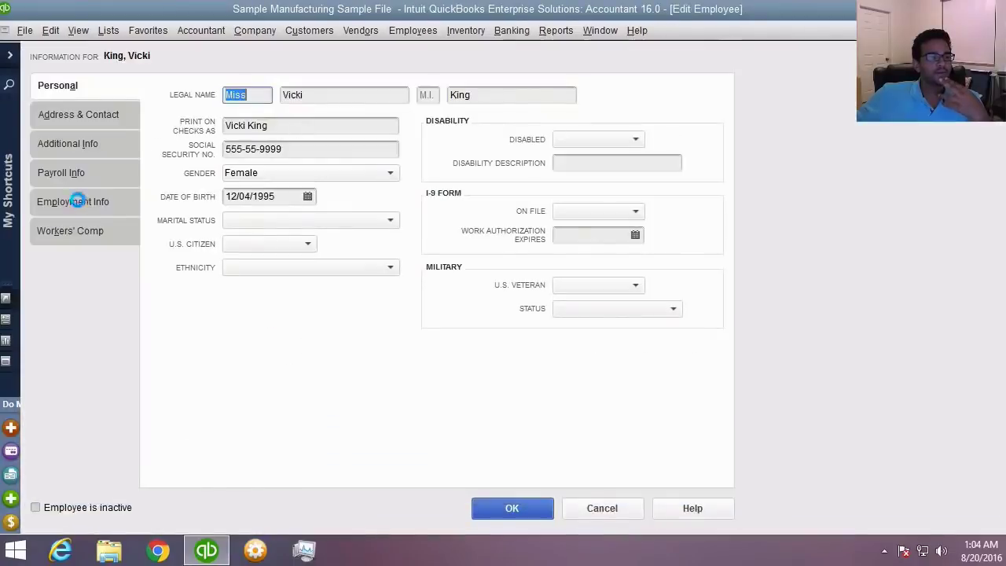
left_click(63, 172)
left_click(346, 92)
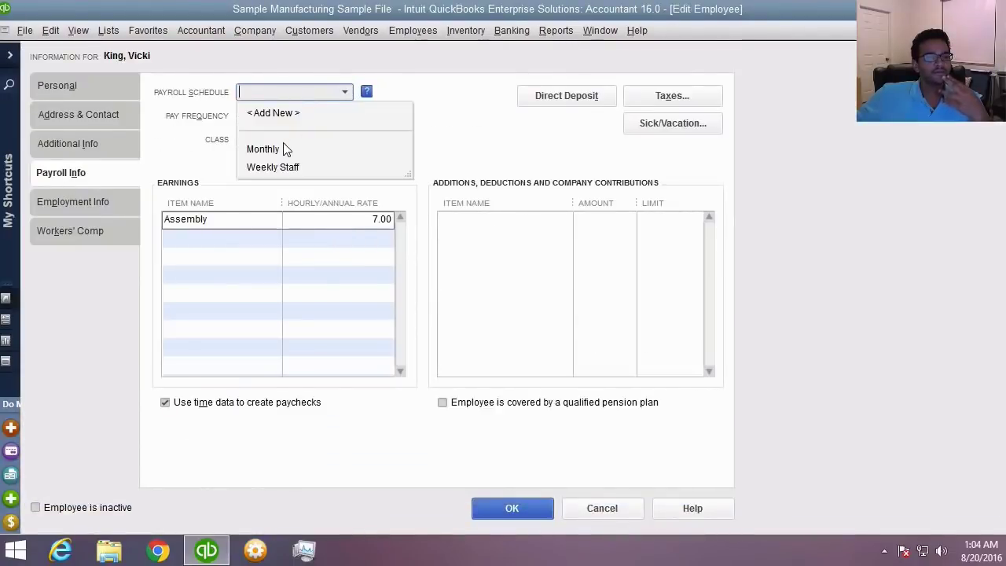
left_click(285, 149)
left_click(527, 520)
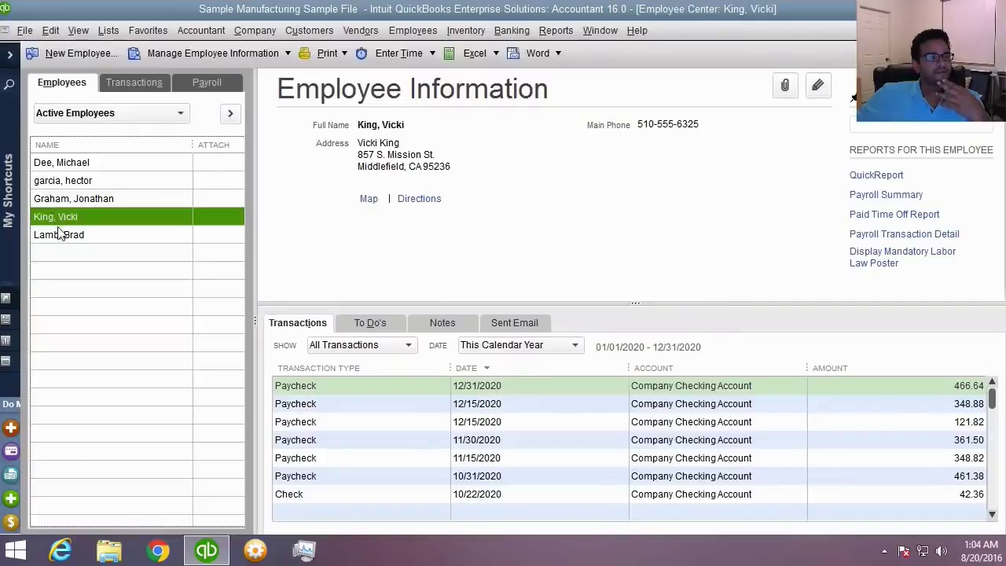
- Put the last employee on the Monthly schedule, then return to the Payroll Center
left_click(71, 235)
key("ctrl+e")
left_click(77, 203)
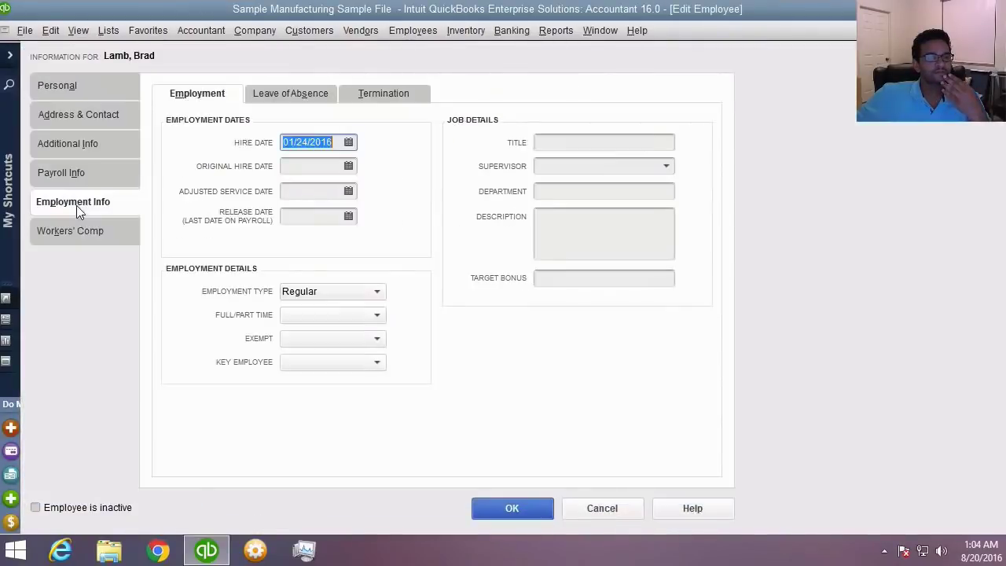
left_click(106, 172)
left_click(347, 94)
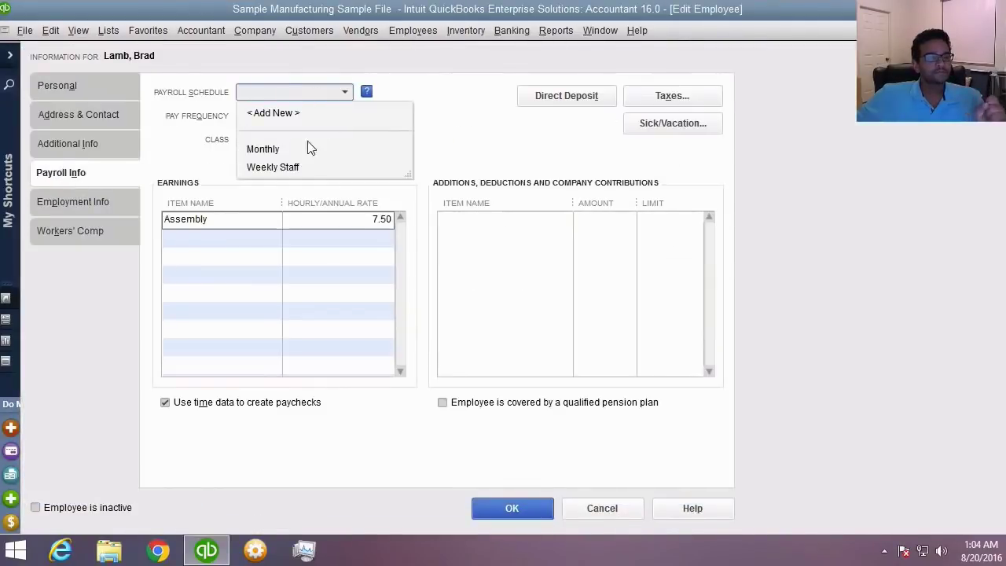
left_click(294, 154)
left_click(534, 522)
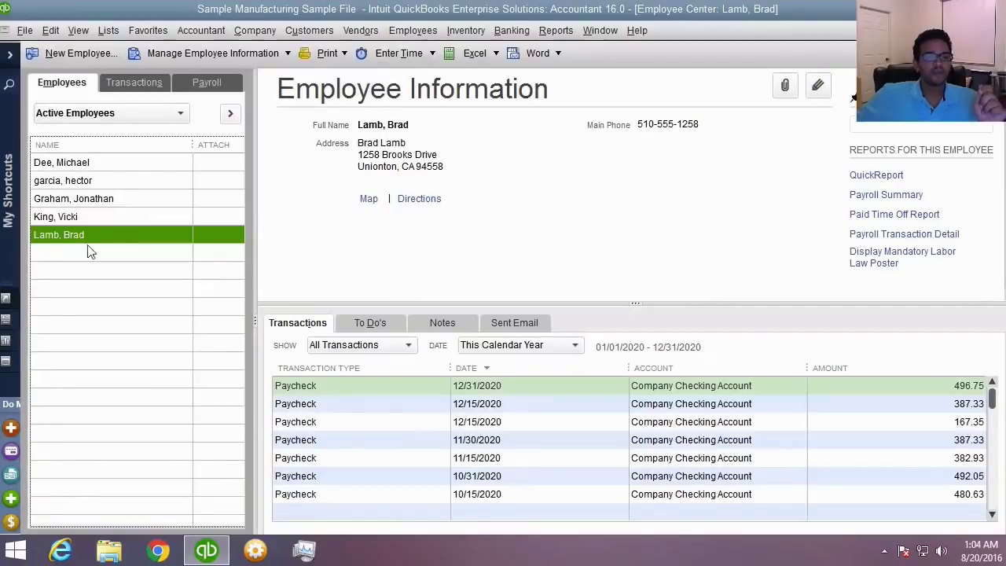
left_click(71, 181)
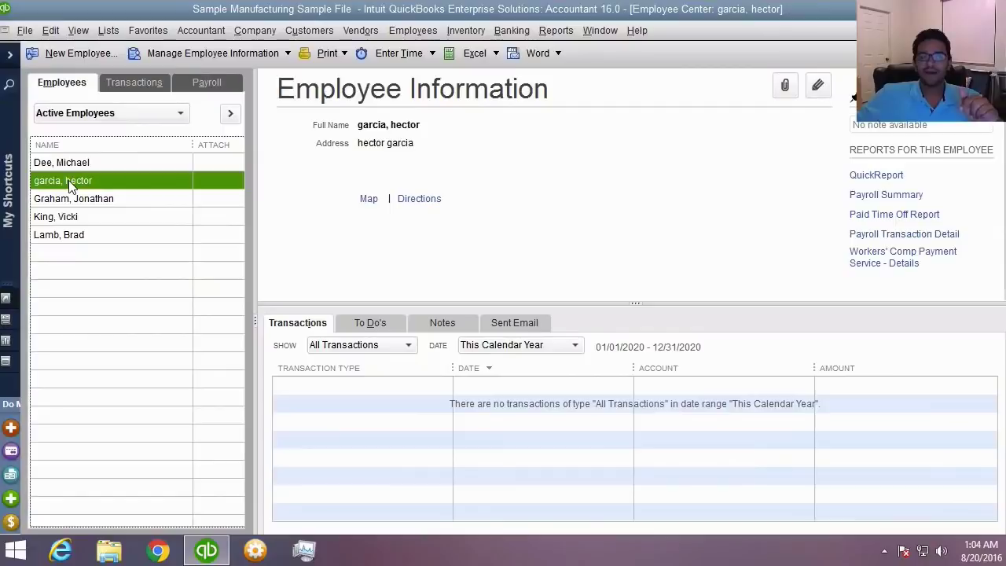
left_click(209, 83)
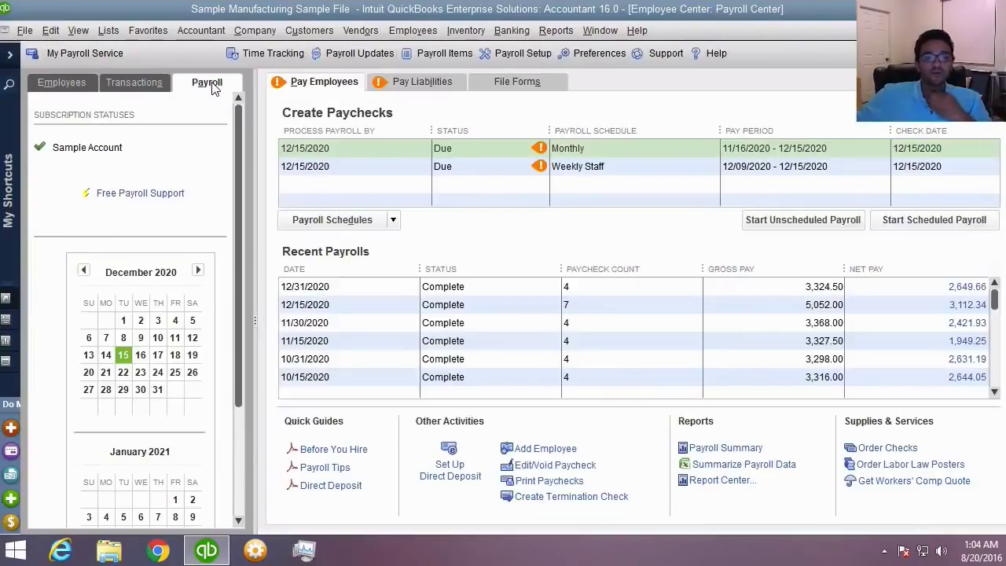
- Compare the Monthly and Weekly Staff payrolls, leaving Weekly Staff selected to run
left_click(458, 175)
left_click(459, 157)
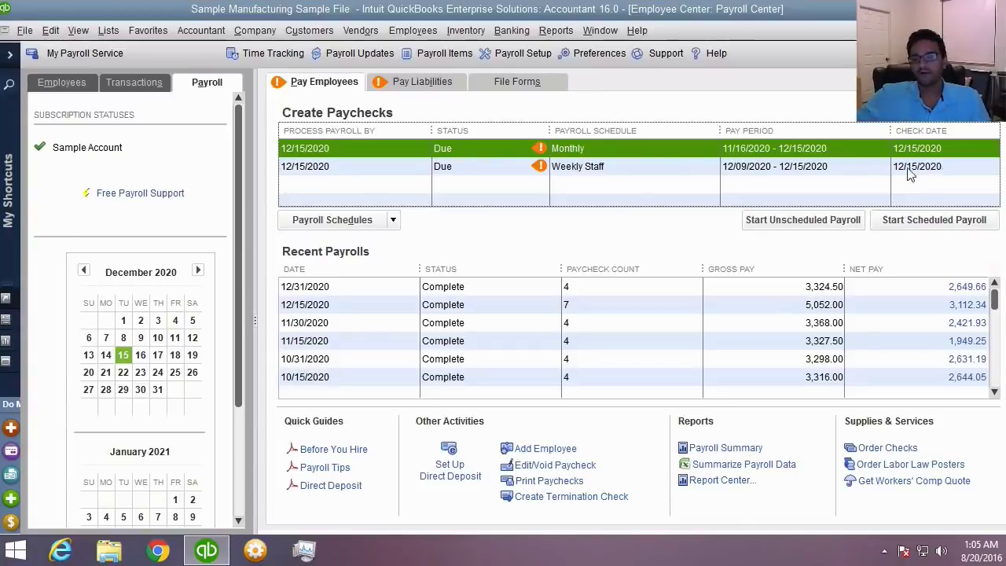
left_click(812, 167)
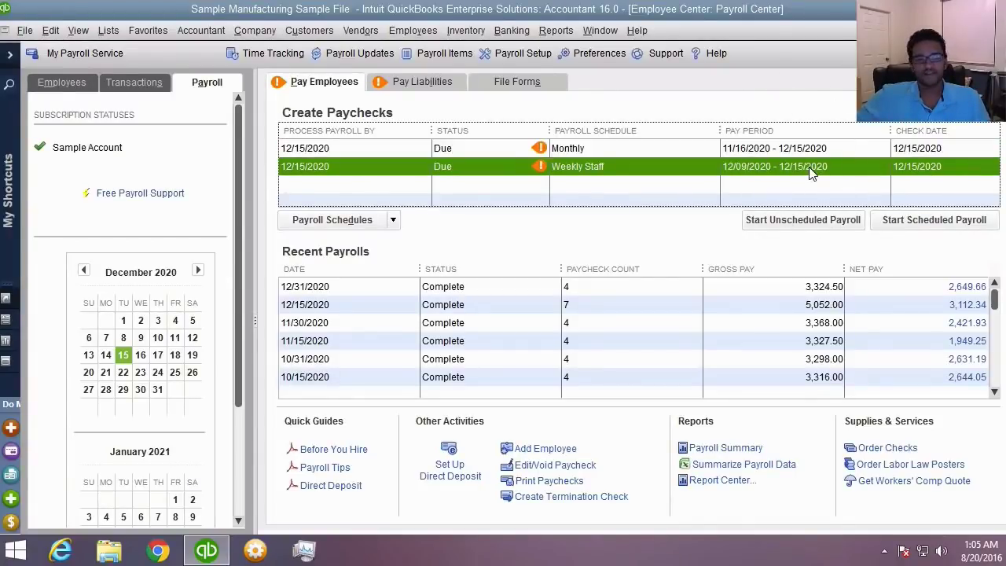
left_click(805, 148)
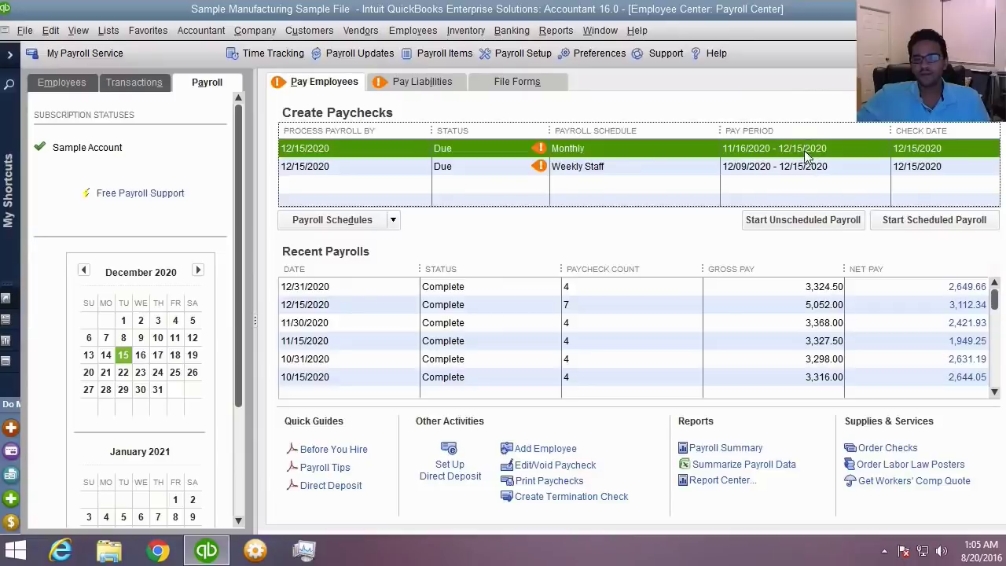
left_click(805, 165)
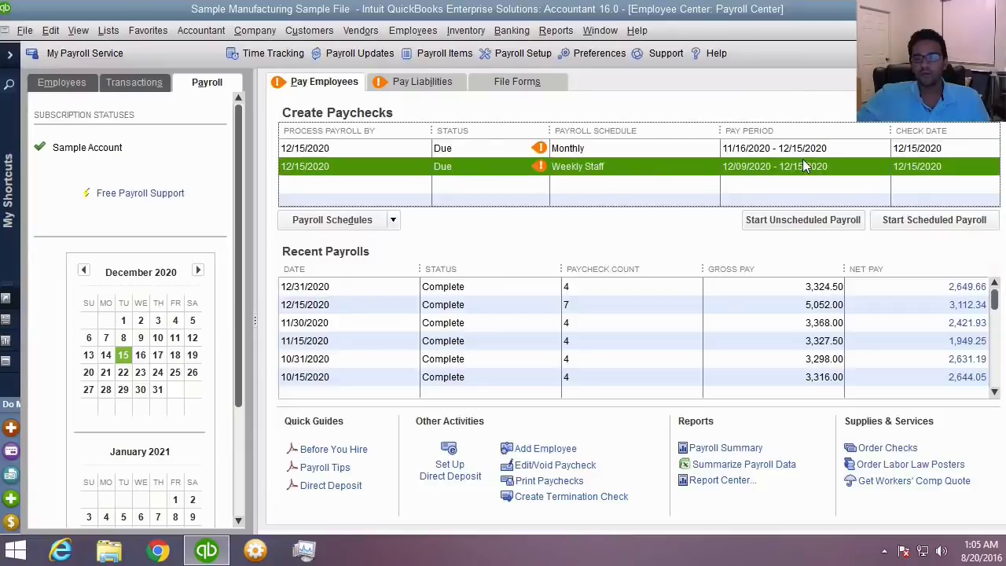
- Start the Weekly Staff payroll run and briefly look at the employee's paycheck preview
left_click(967, 222)
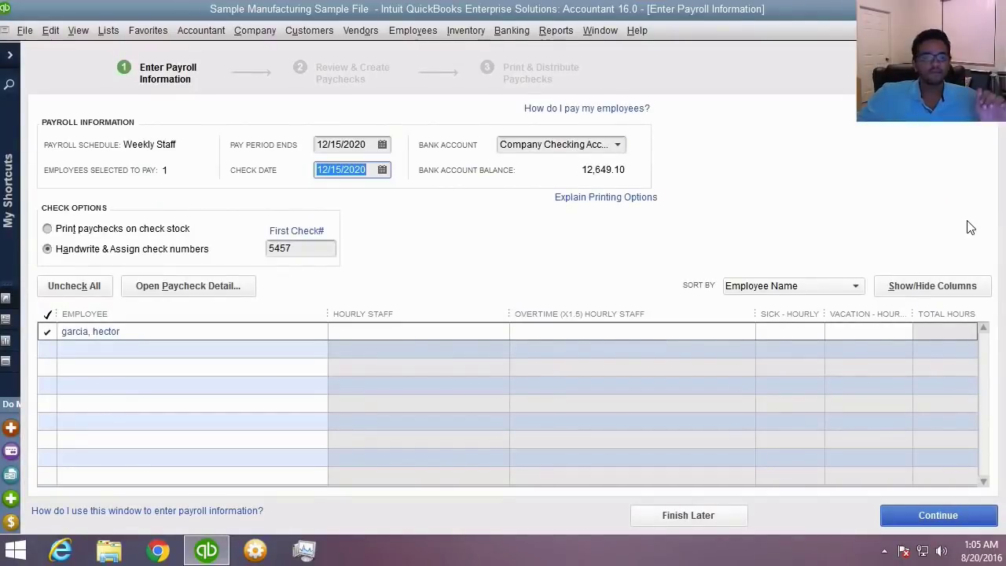
left_click(203, 285)
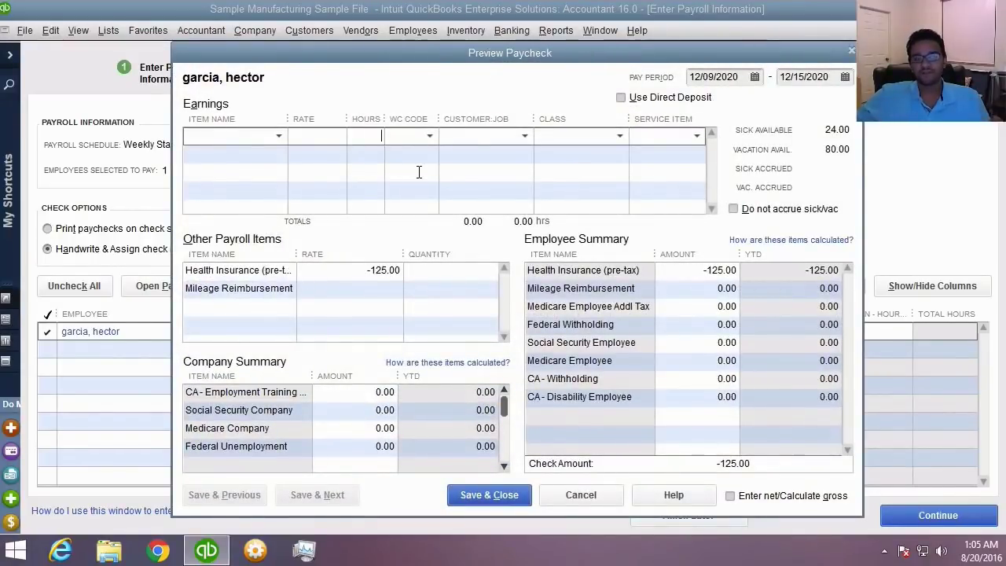
left_click(589, 503)
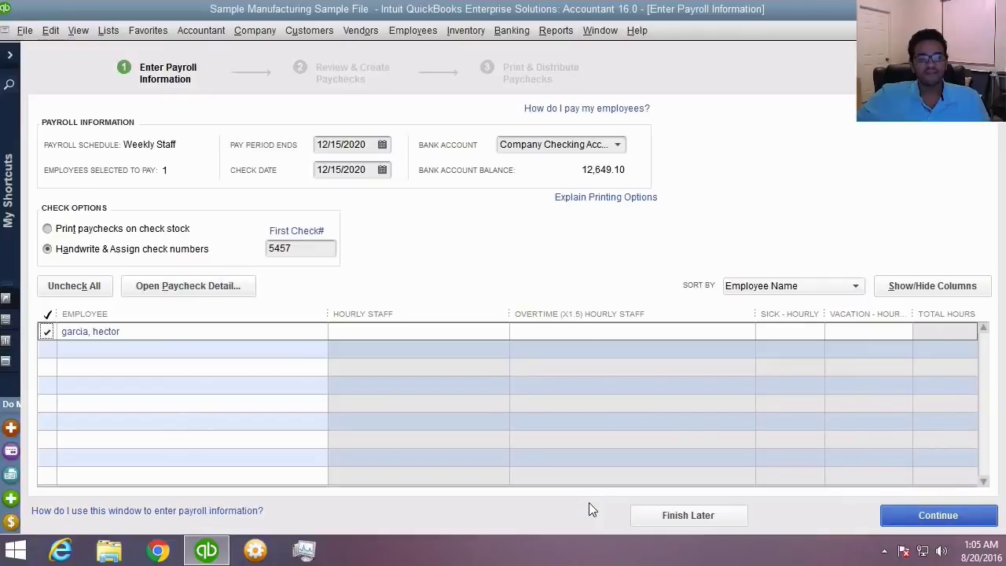
left_click(201, 285)
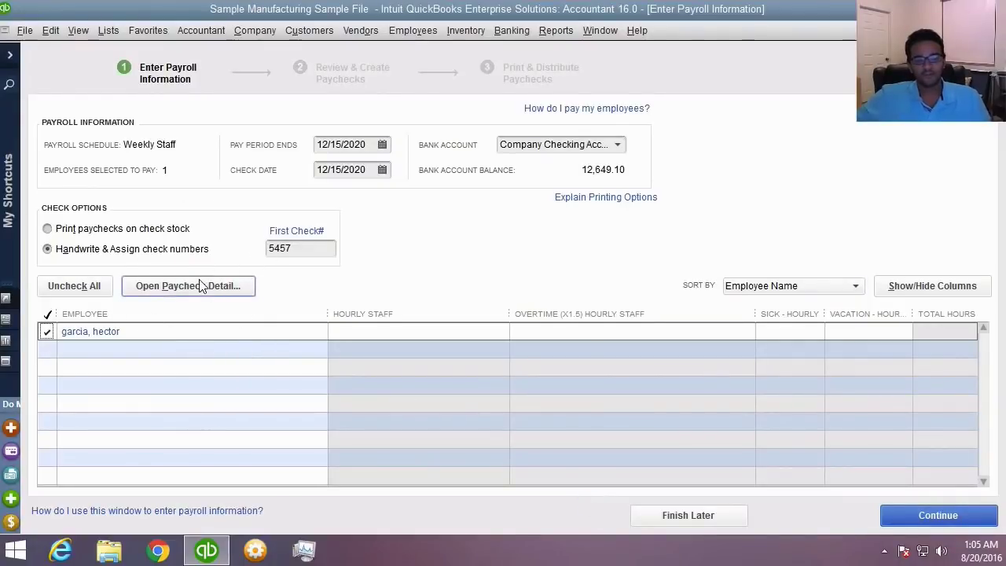
- Enter 40 regular hours and 6 overtime hours for the employee, totalling 46.00
left_click(406, 331)
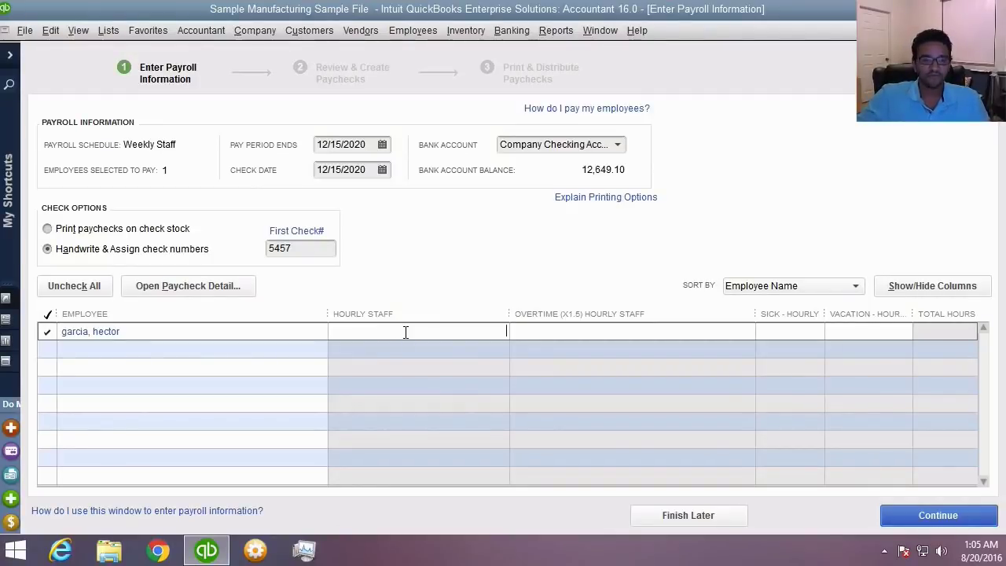
type("40")
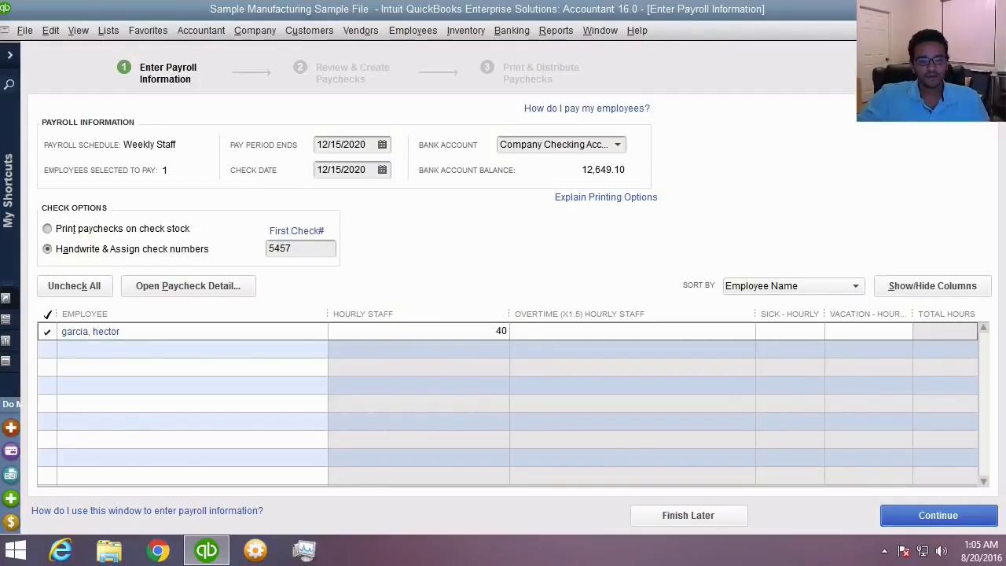
key("Tab")
type("6")
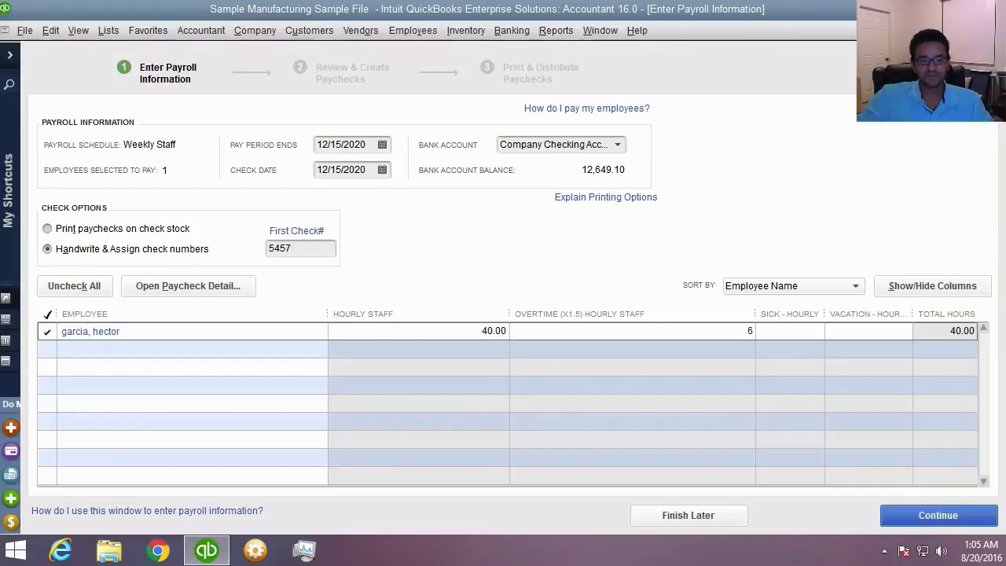
key("Tab")
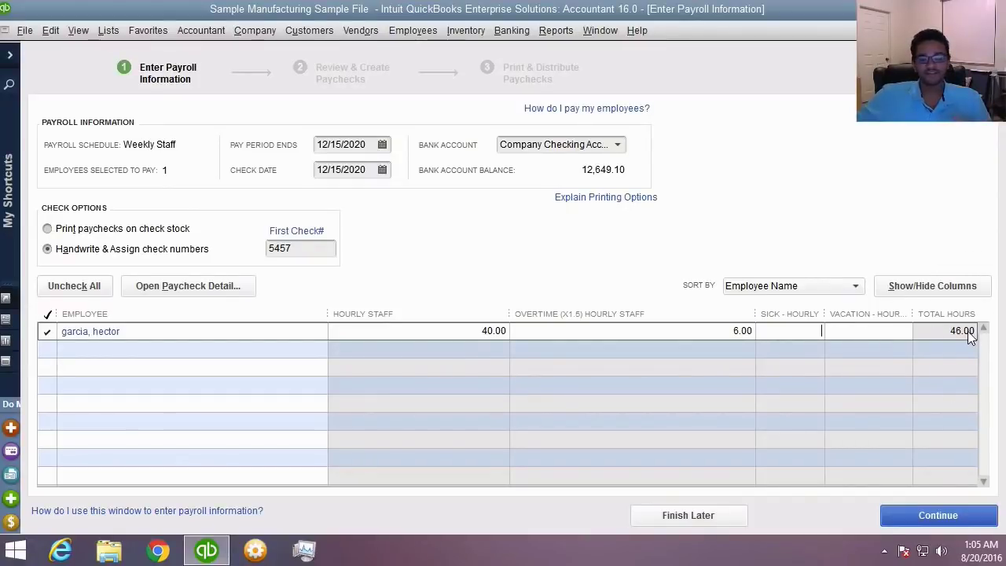
- Verify the paycheck: 40 hours at 35.00, overtime at 52.50, 1,045.94 check amount; save it
left_click(226, 288)
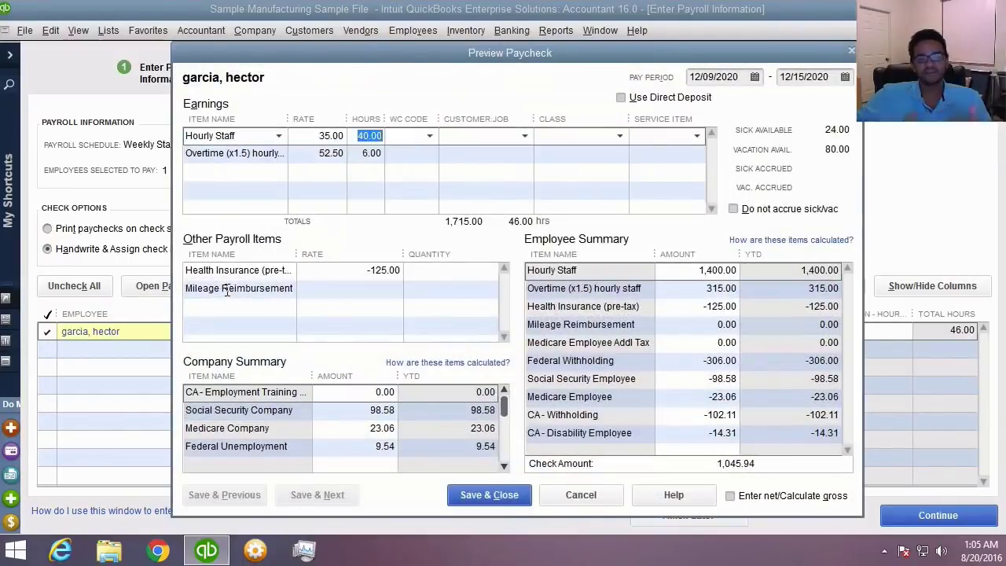
left_click(248, 136)
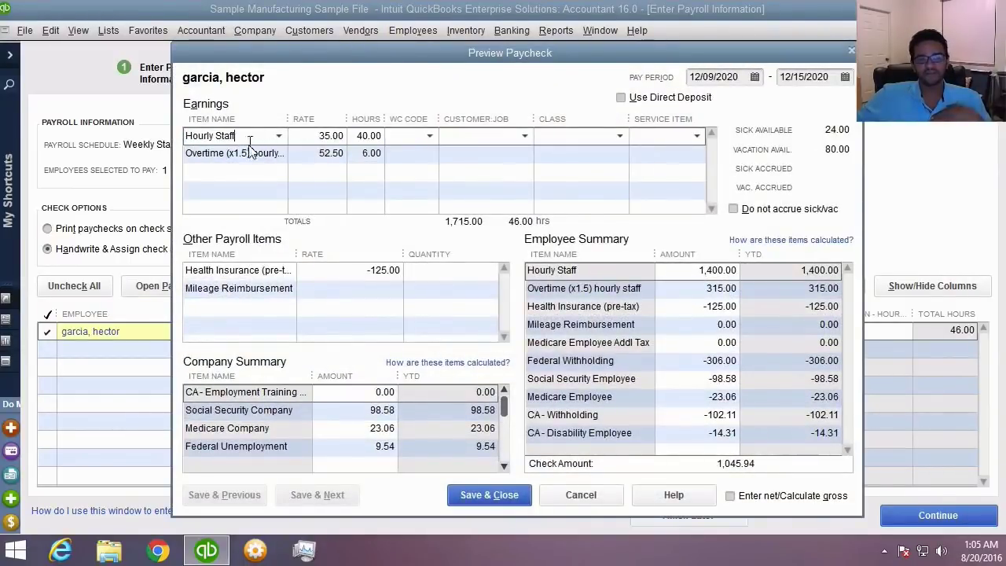
left_click(250, 153)
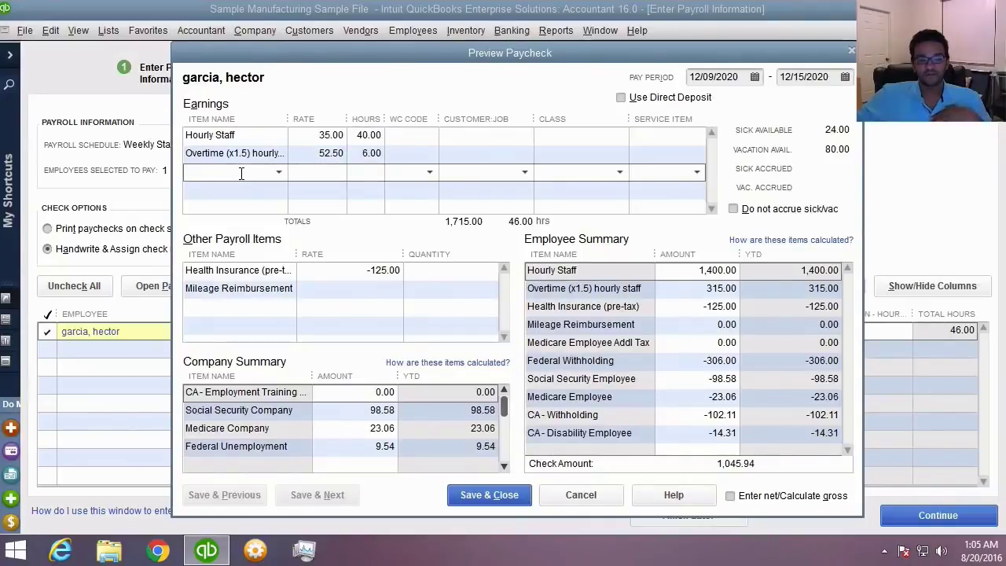
left_click(337, 135)
left_click_drag(339, 135, 347, 135)
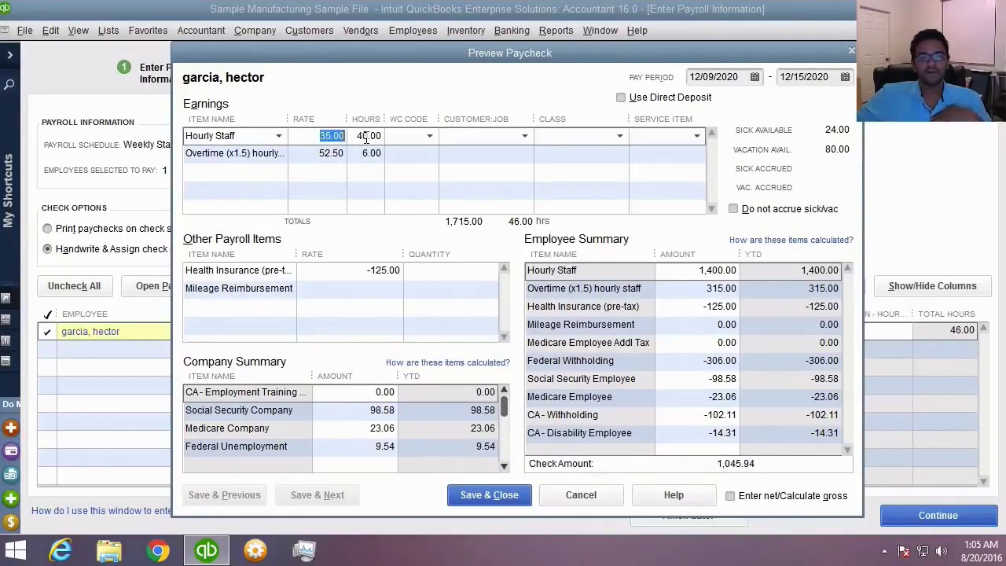
left_click(367, 136)
left_click(305, 154)
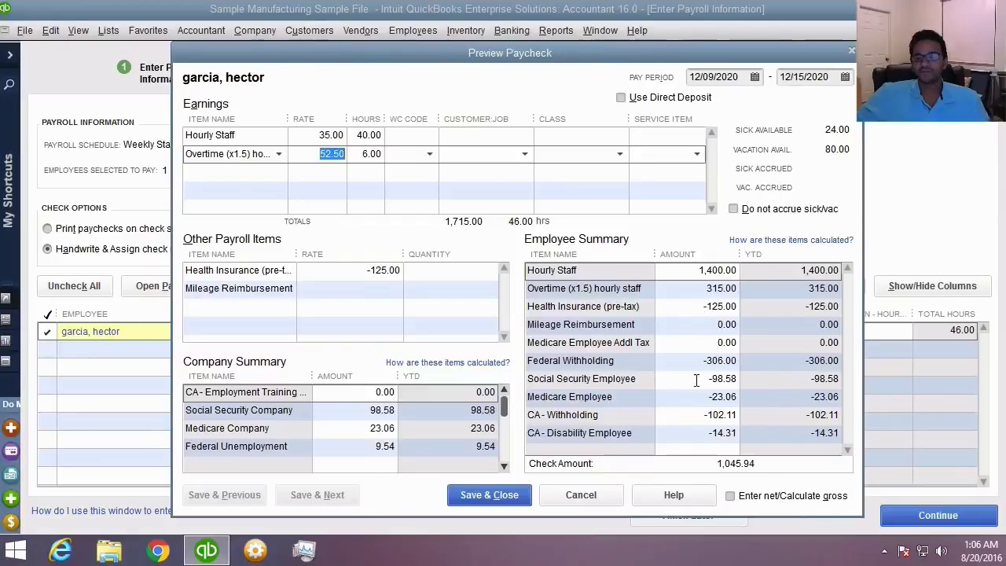
left_click(731, 463)
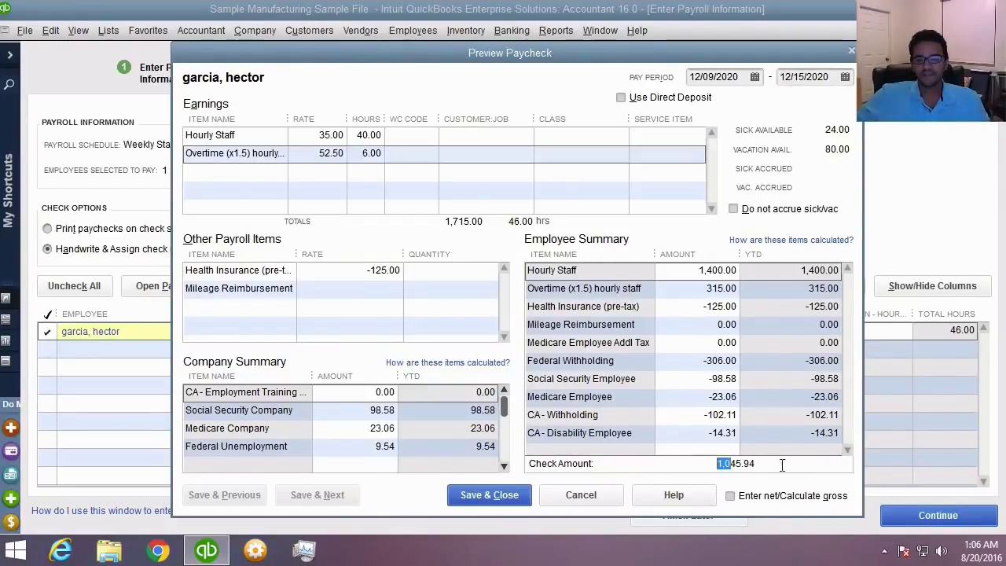
left_click_drag(790, 464, 711, 464)
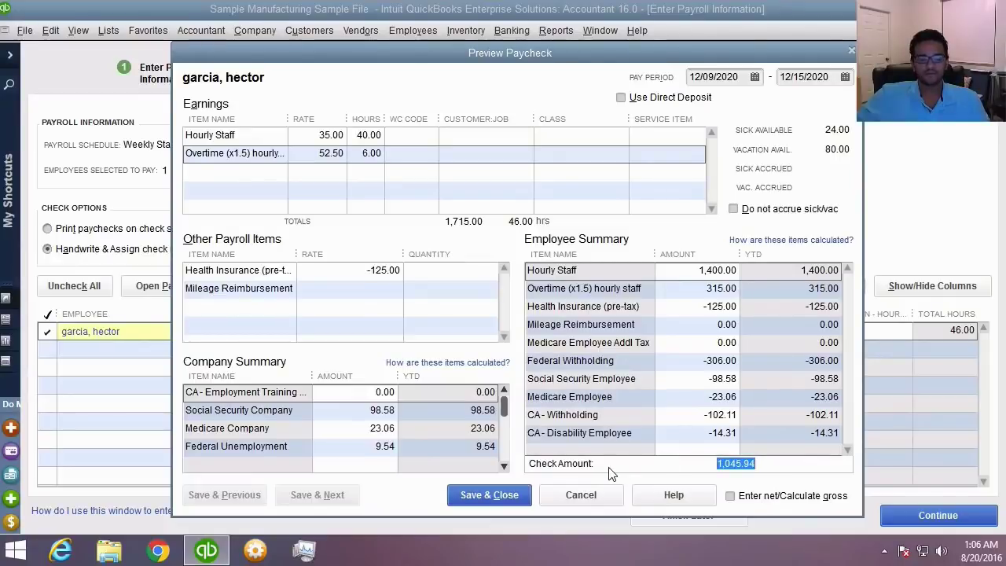
left_click(485, 496)
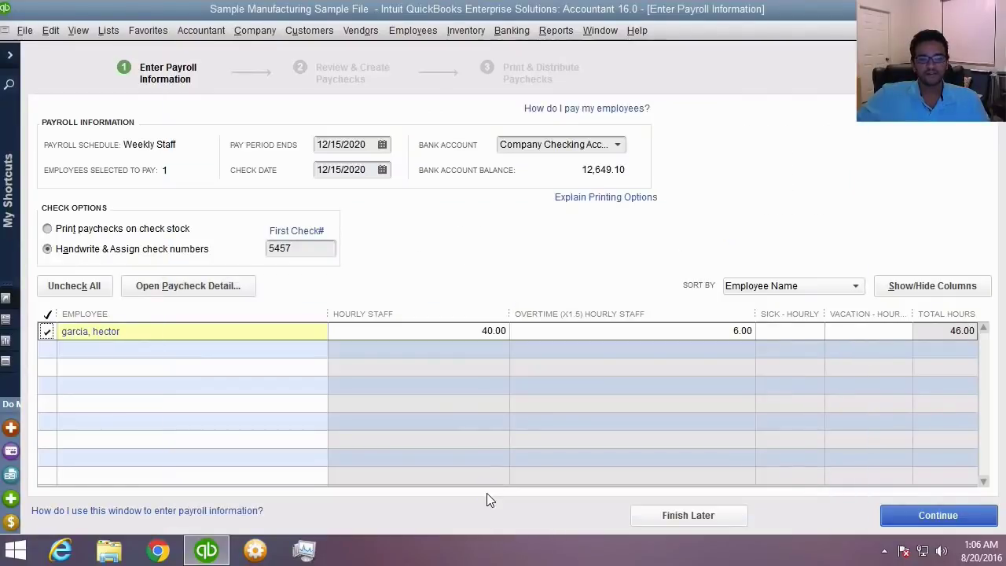
- Review the totals, toggle direct deposit off, and create the paycheck as a handwritten check
left_click(924, 527)
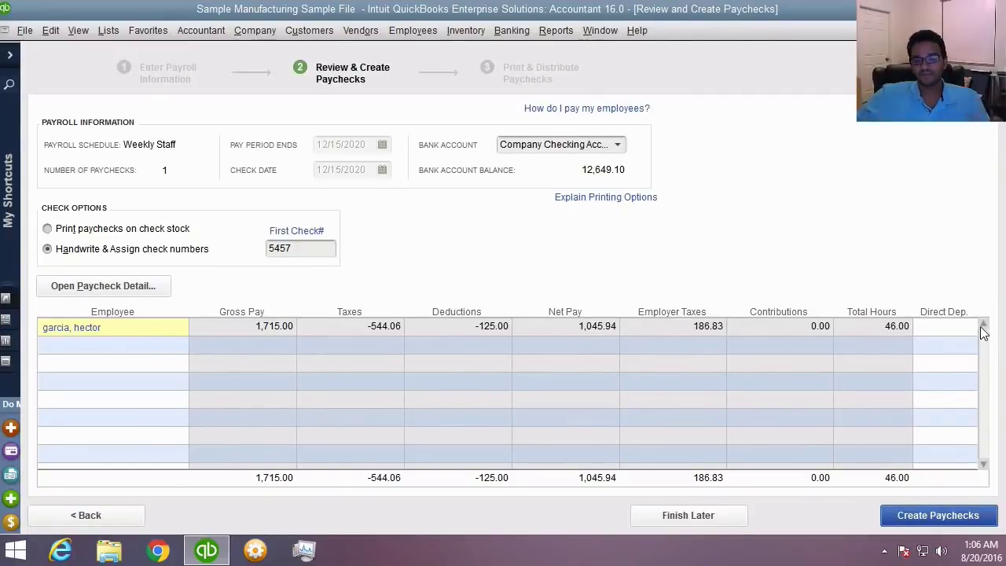
left_click(956, 328)
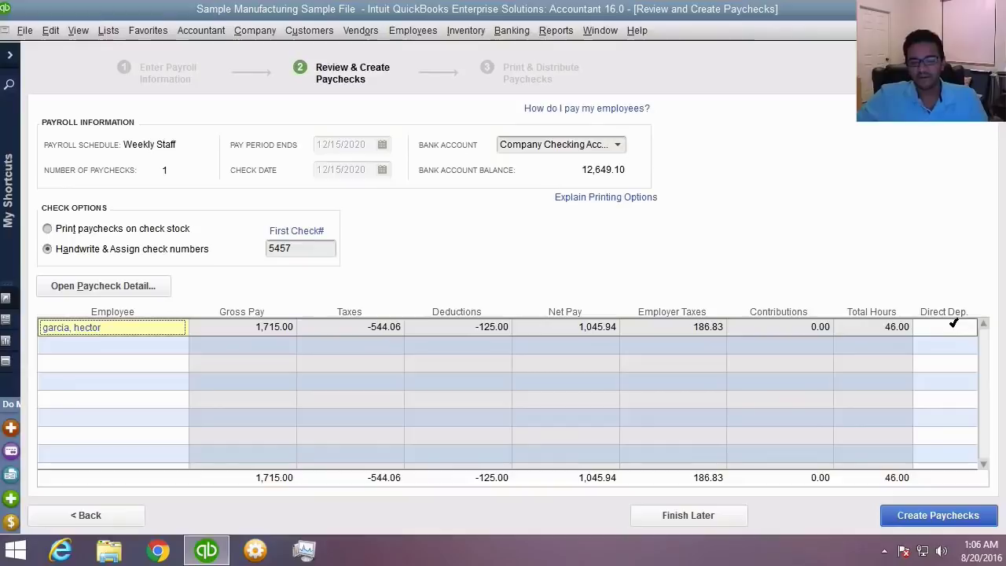
left_click(943, 520)
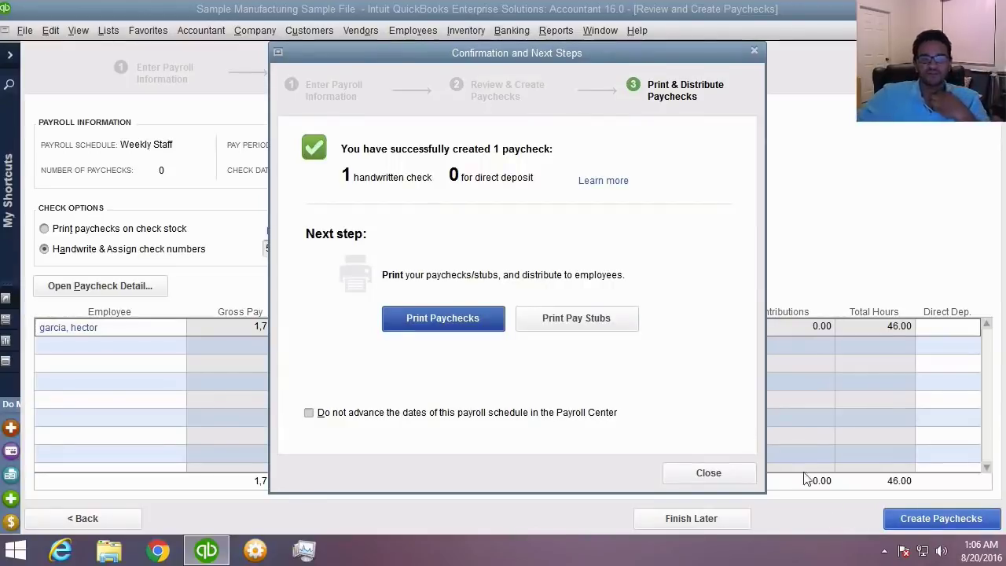
- Try printing paychecks, then cancel and dismiss the nothing-to-print warning
left_click(443, 320)
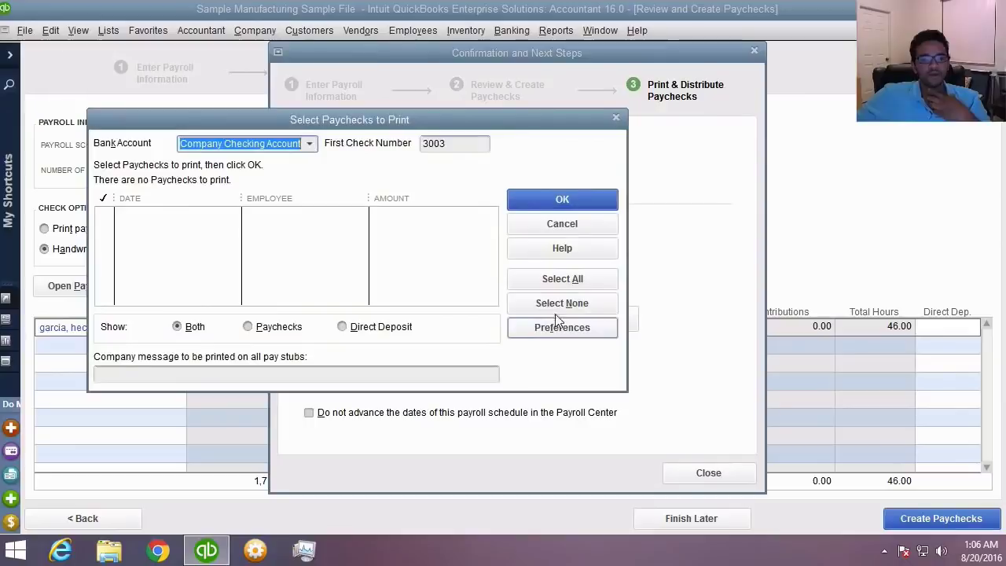
left_click(574, 221)
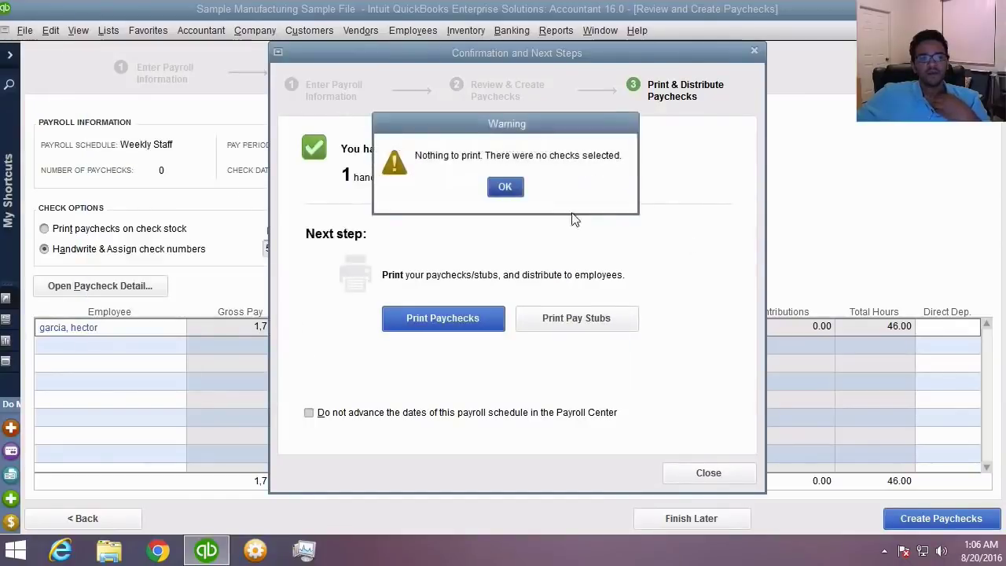
left_click(517, 190)
- Preview the 12/15/2020 pay stubs, zooming in and paging to the next stub
left_click(585, 319)
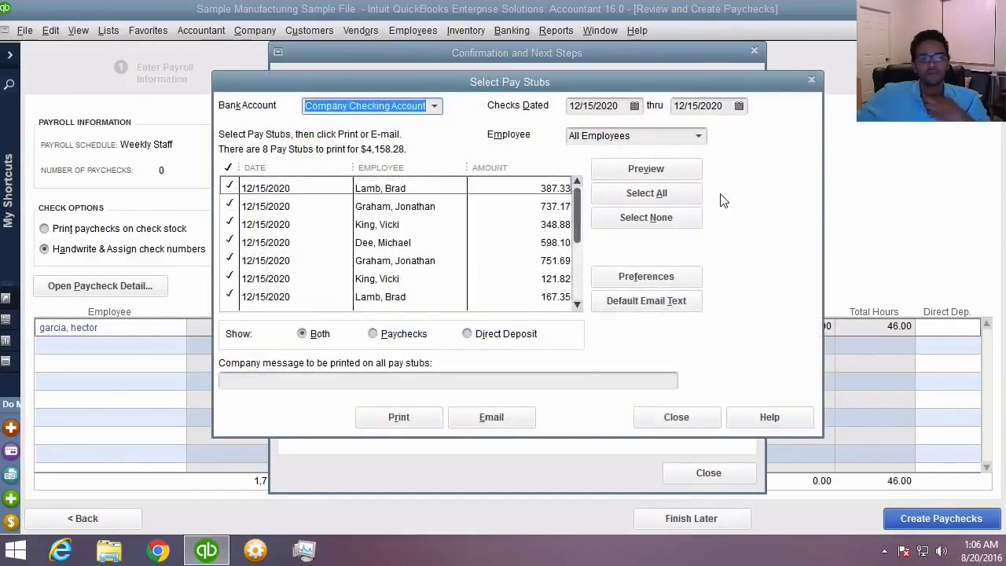
left_click(642, 168)
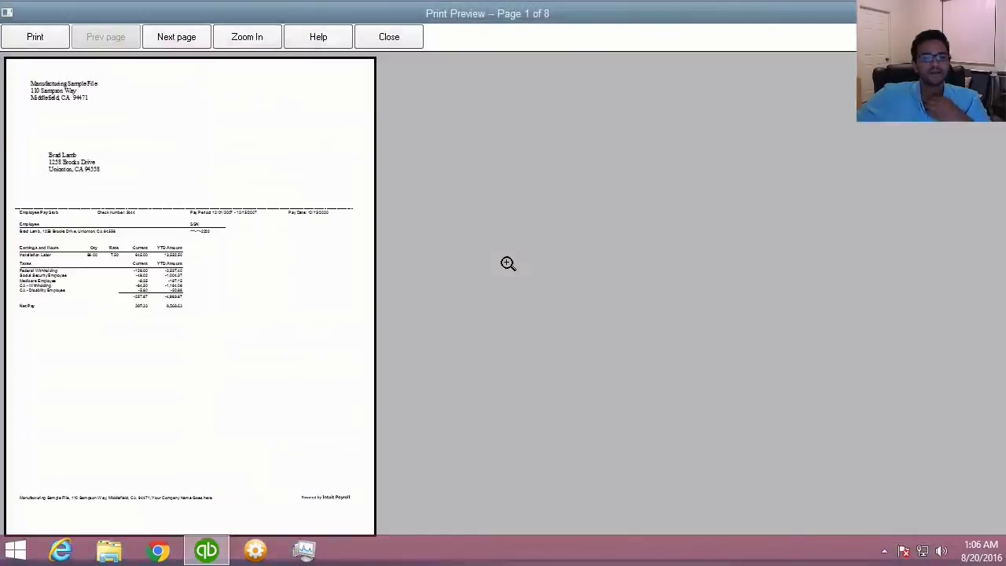
left_click(168, 226)
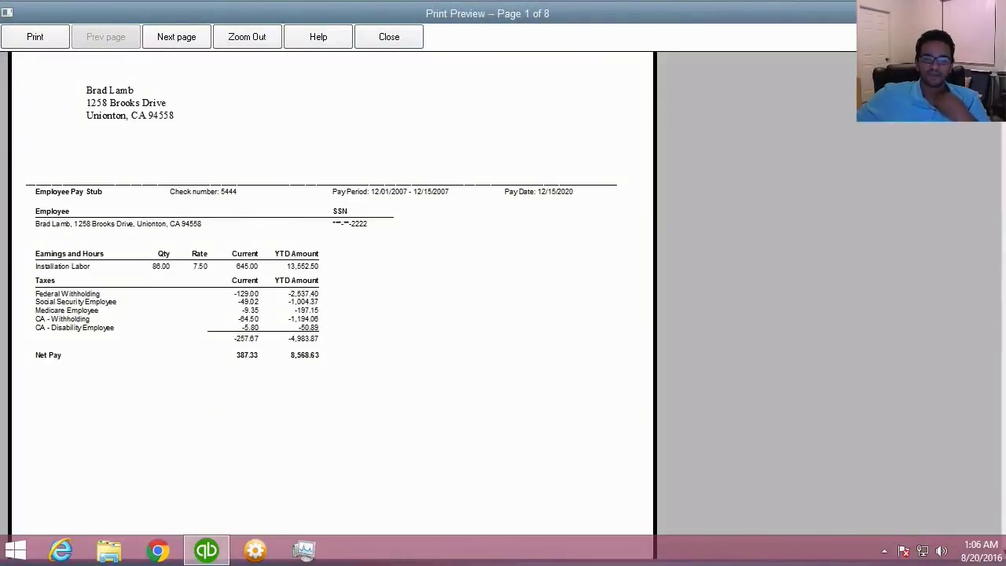
scroll(714, 236, "up", 3)
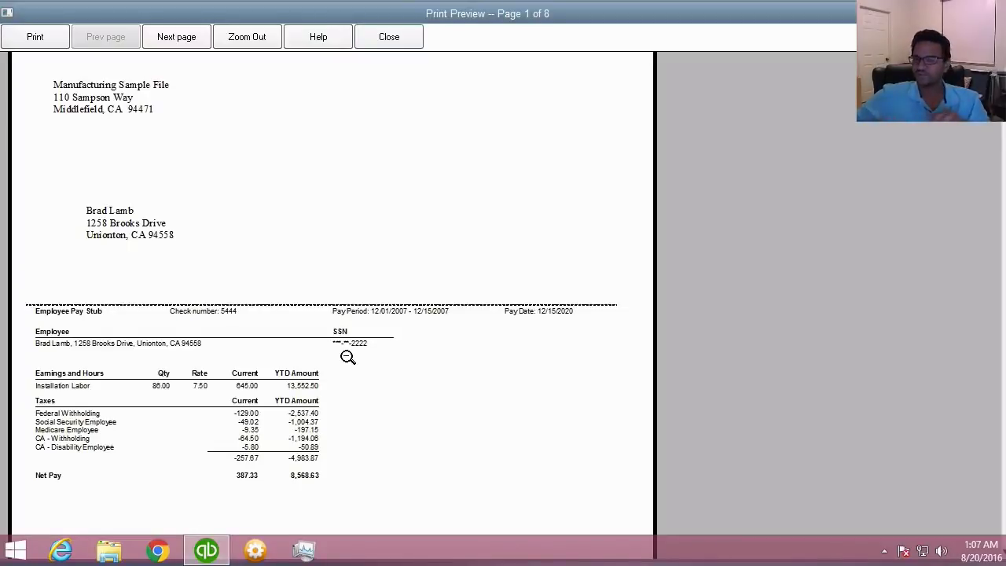
key("Page_Down")
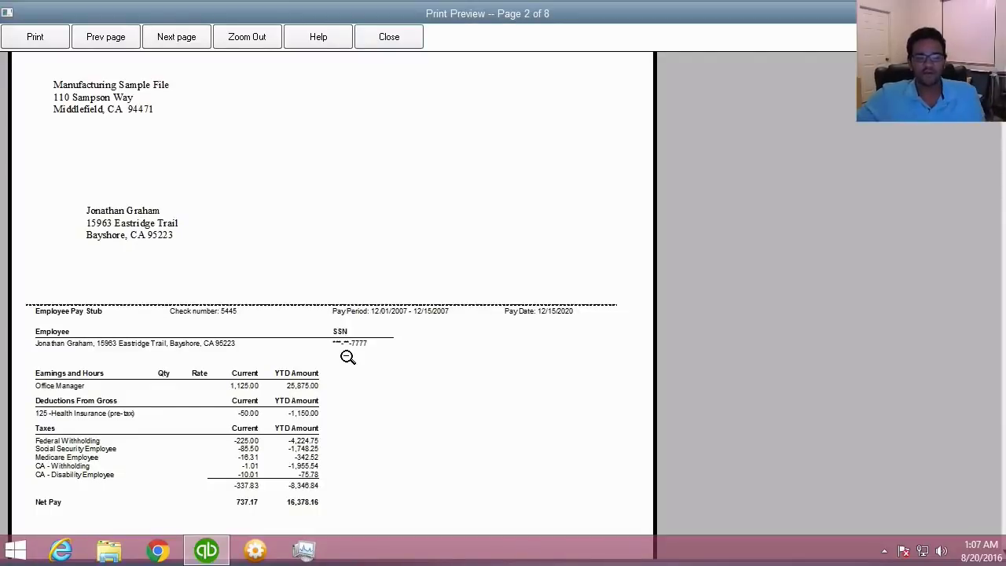
left_click(347, 357)
left_click(200, 202)
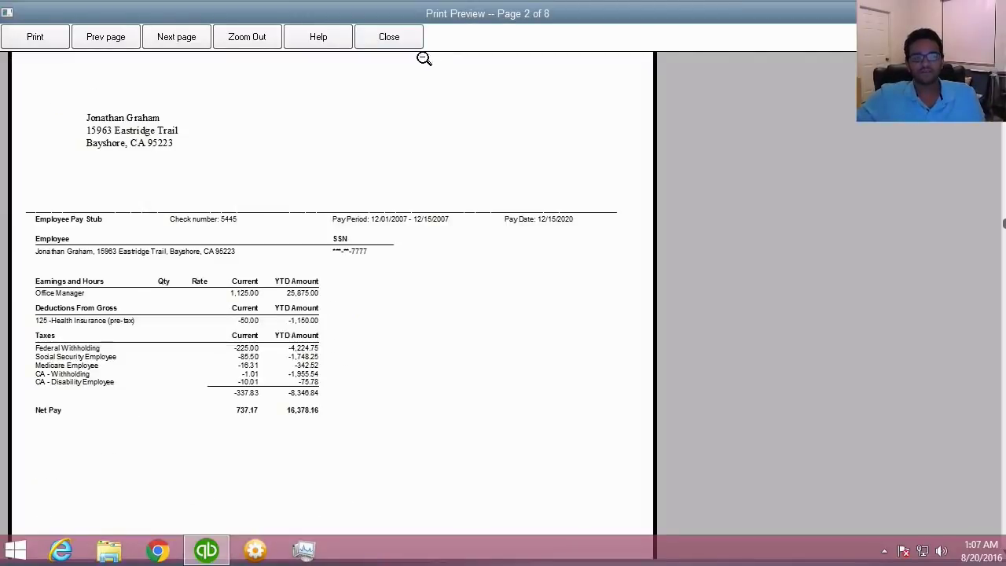
- Close the pay stub preview, the pay stub selection, and the paycheck confirmation
left_click(389, 37)
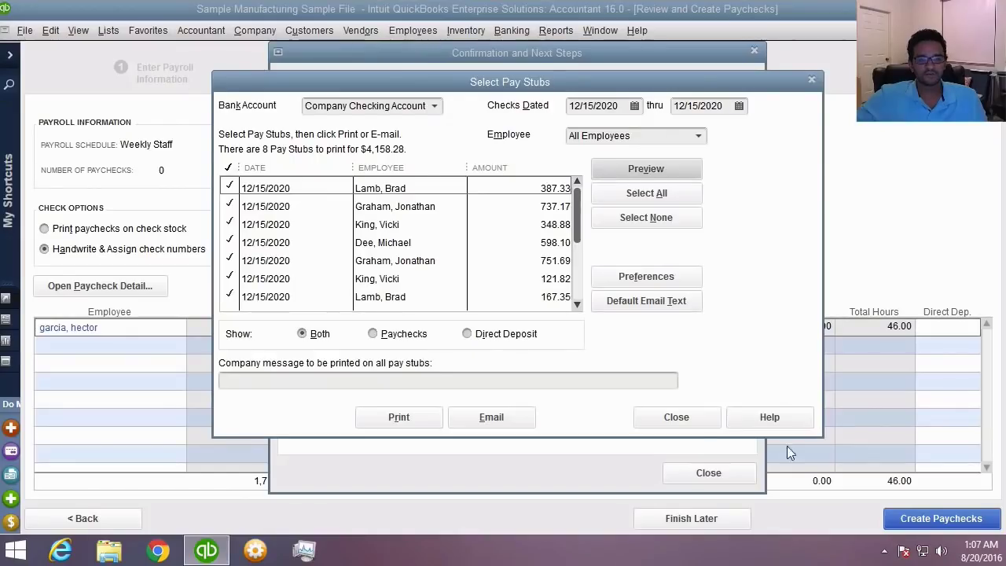
left_click(692, 421)
left_click(713, 478)
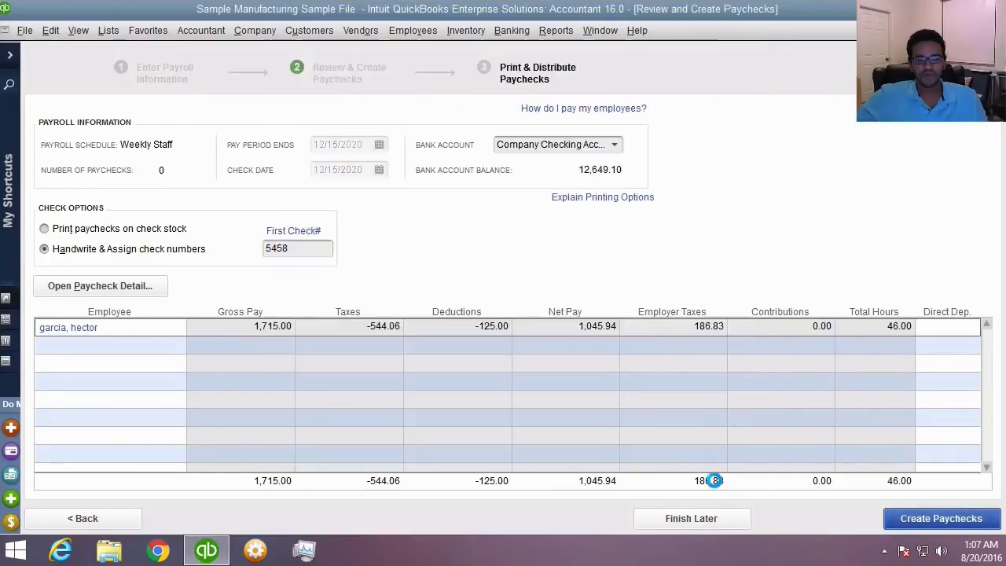
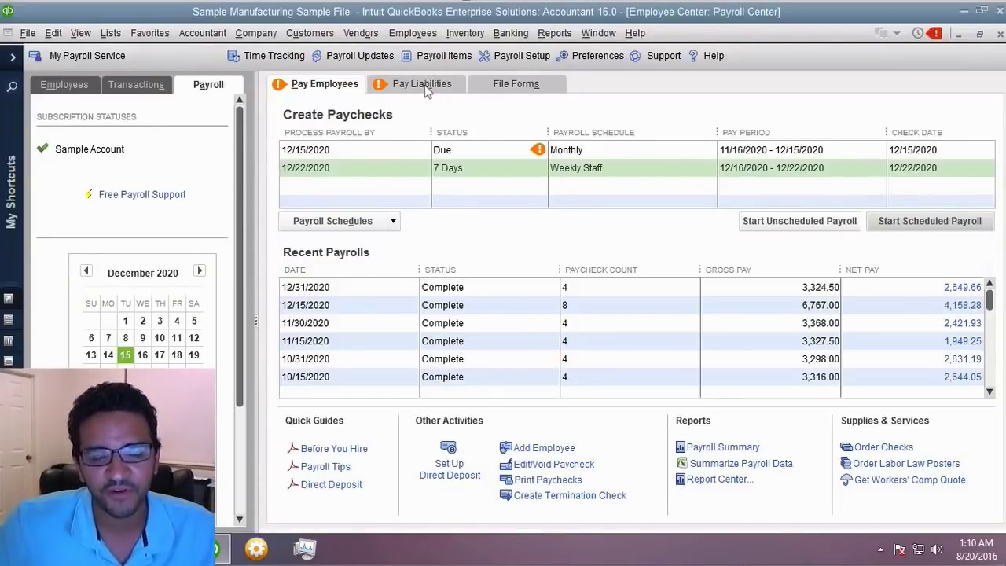
- Open the Payroll Liability Balances report from Reports > Employees & Payroll
left_click(566, 36)
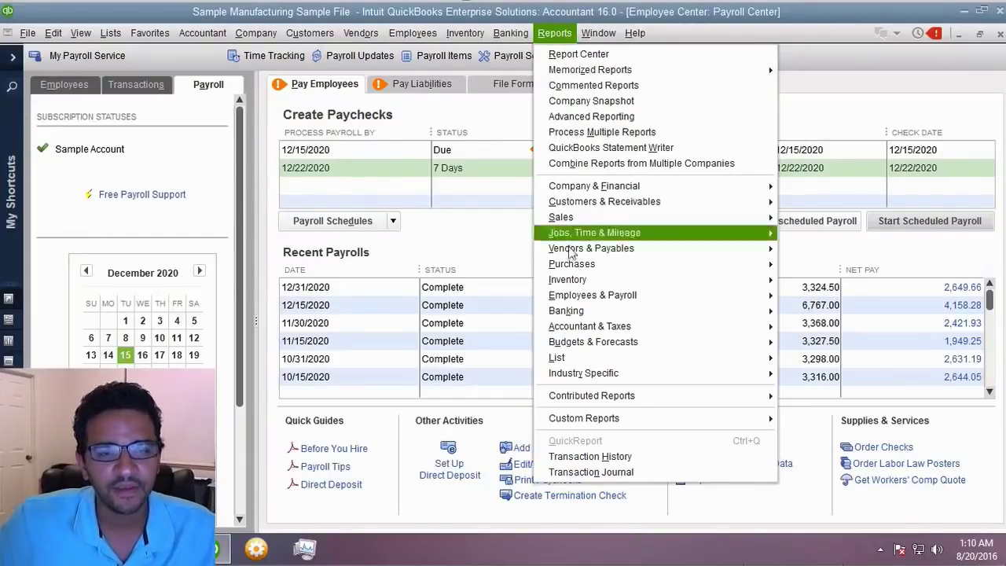
left_click(581, 295)
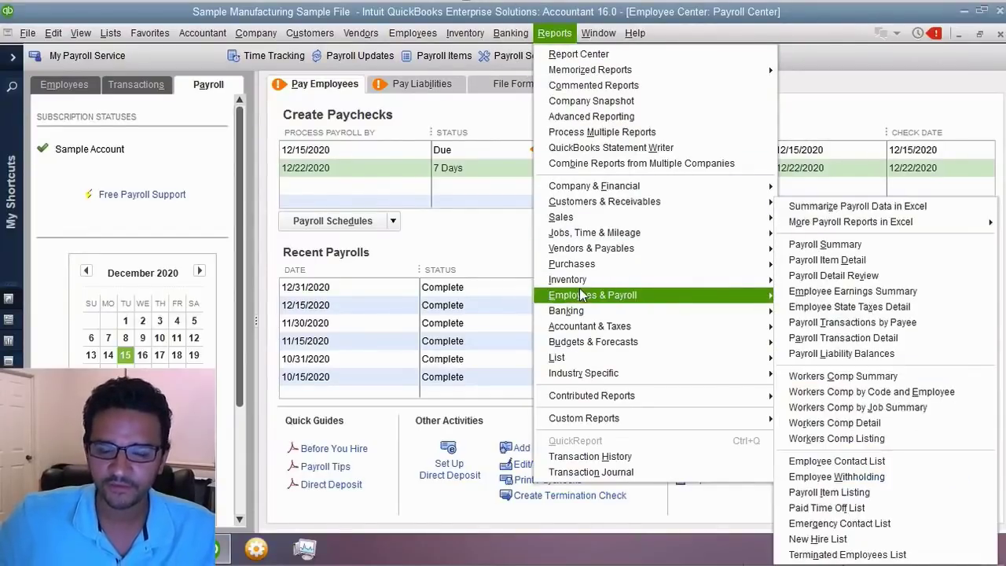
left_click(858, 361)
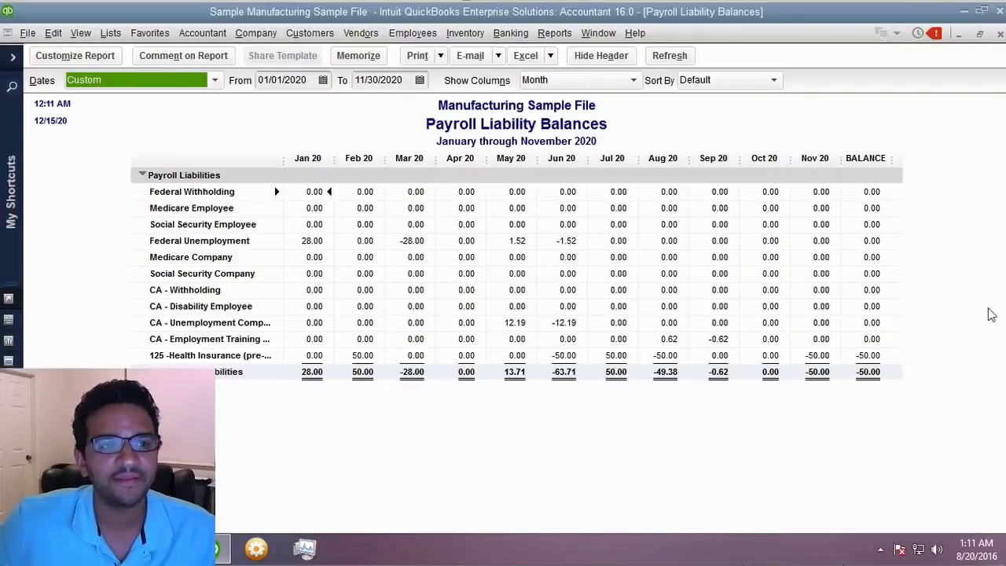
- Change the report's date range to Today, December 15, 2020
left_click(128, 80)
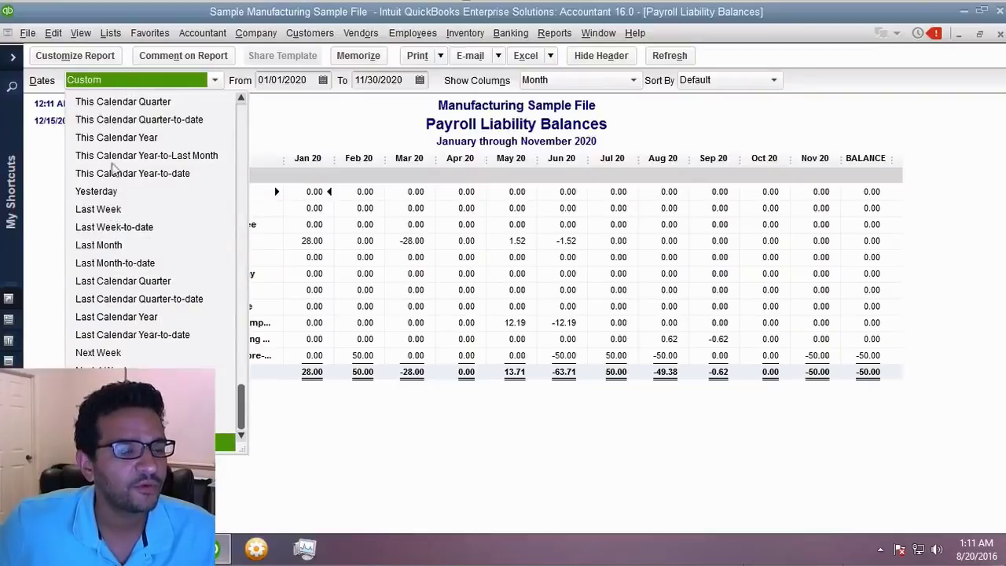
scroll(123, 130, "up", 3)
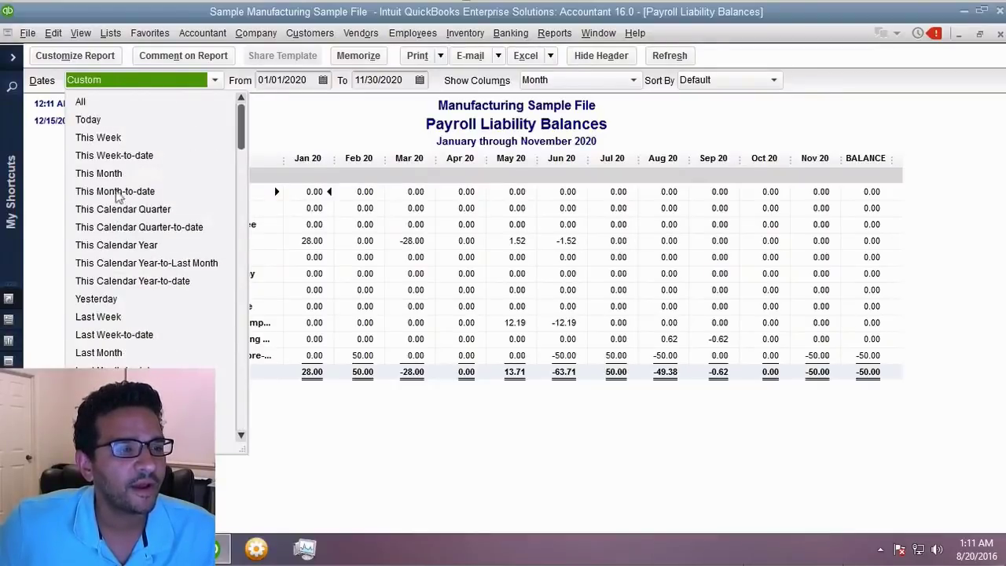
left_click(88, 120)
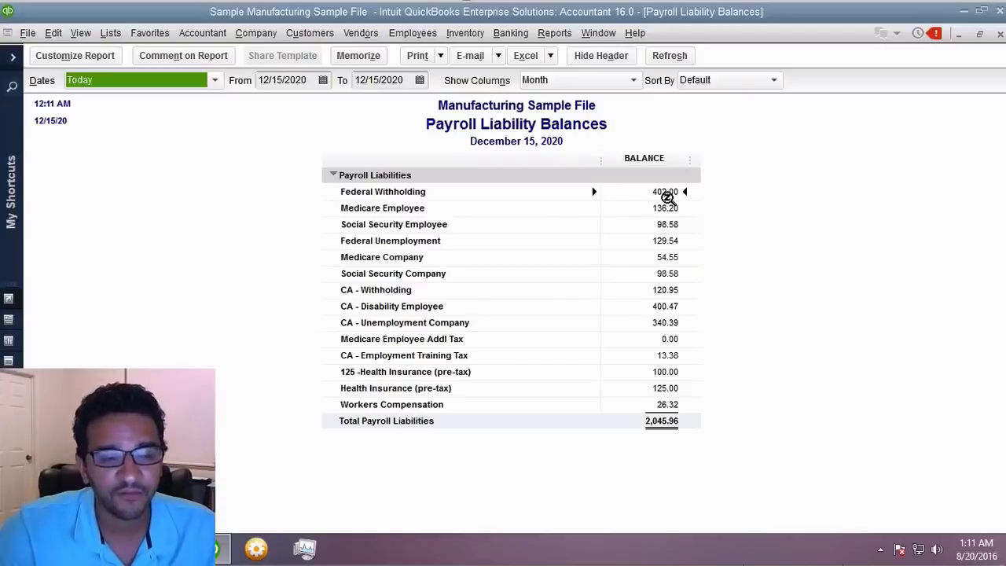
left_click(700, 213)
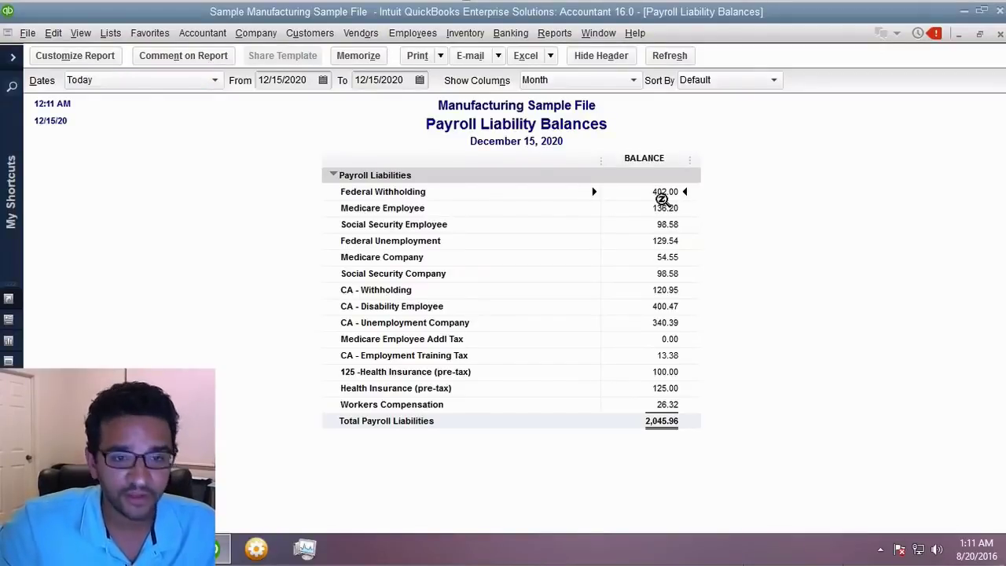
- Enlarge the report font to size 14 and QuickZoom into the Federal Withholding 402.00 balance
double_click(451, 239)
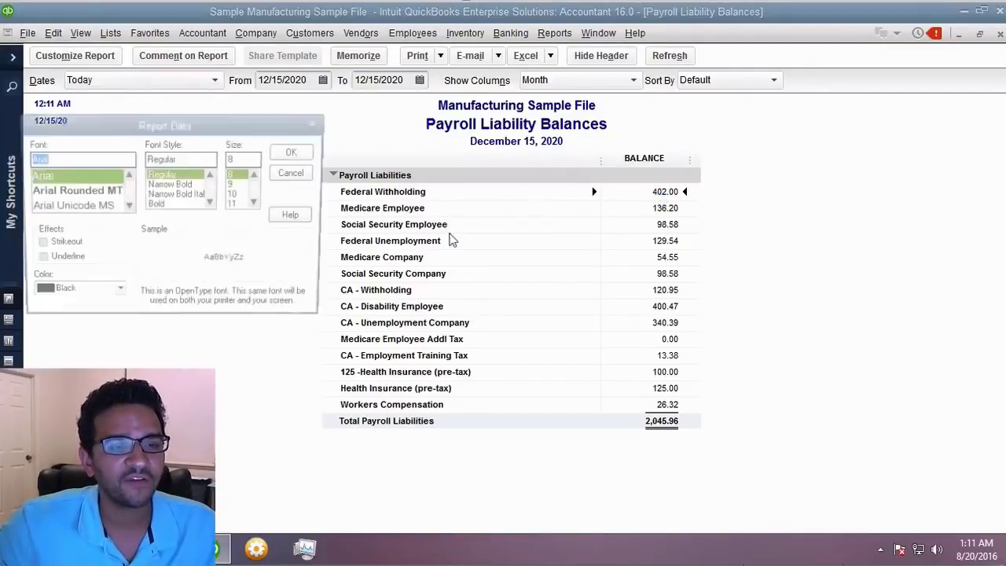
left_click(257, 203)
left_click(257, 203)
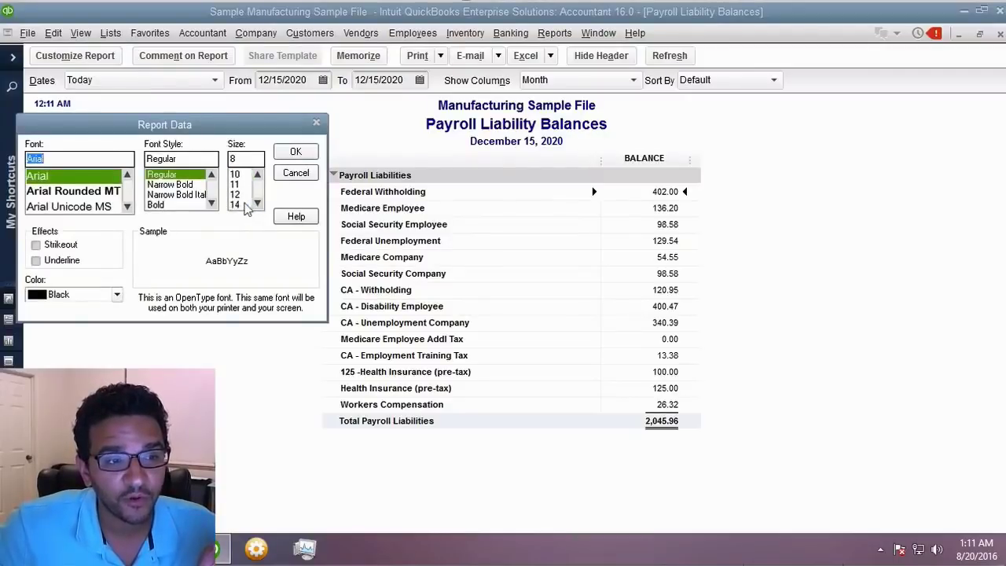
left_click(237, 205)
left_click(296, 151)
left_click(434, 190)
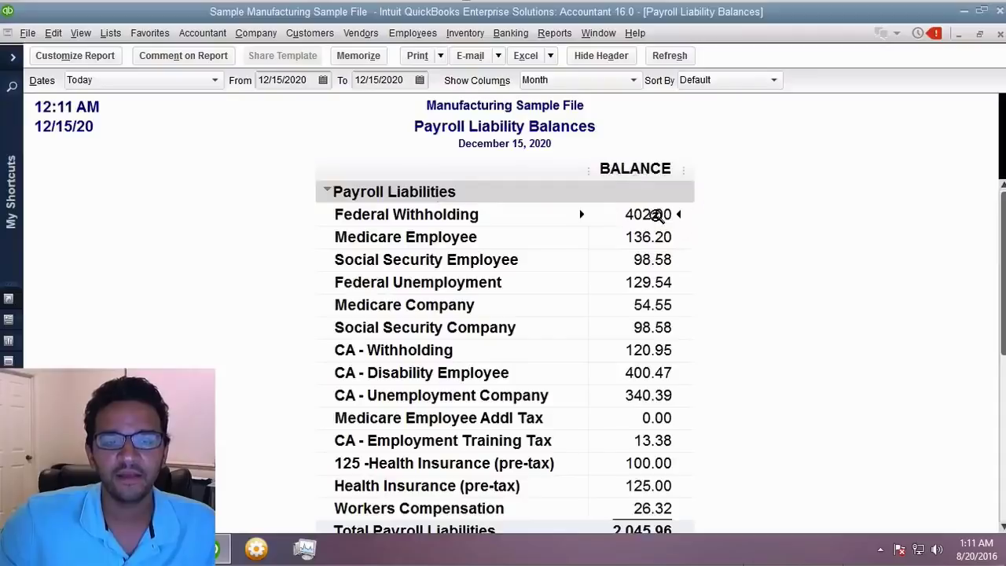
double_click(656, 215)
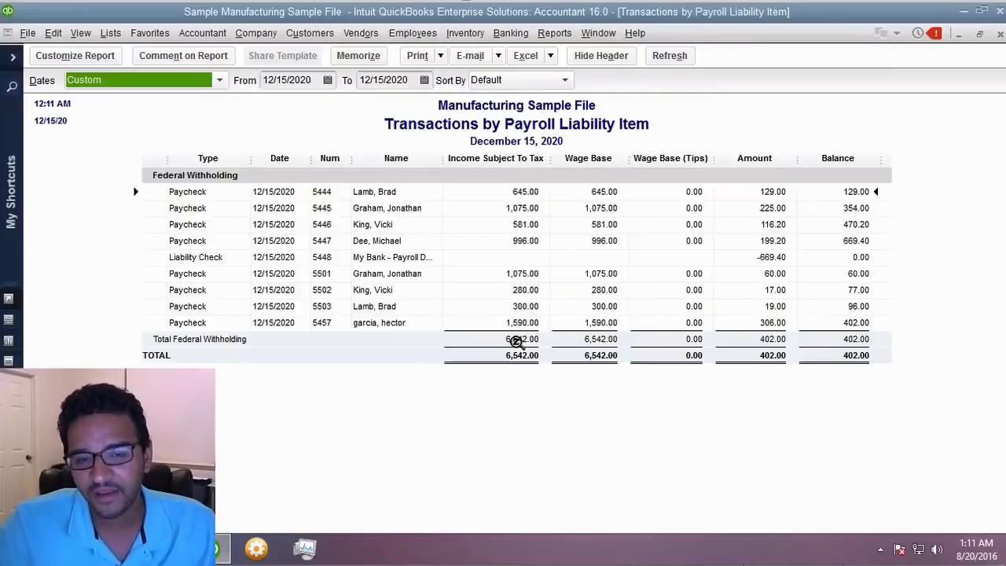
- Browse the Federal Withholding transactions, then close both the transaction detail and liability balances reports
left_click(767, 324)
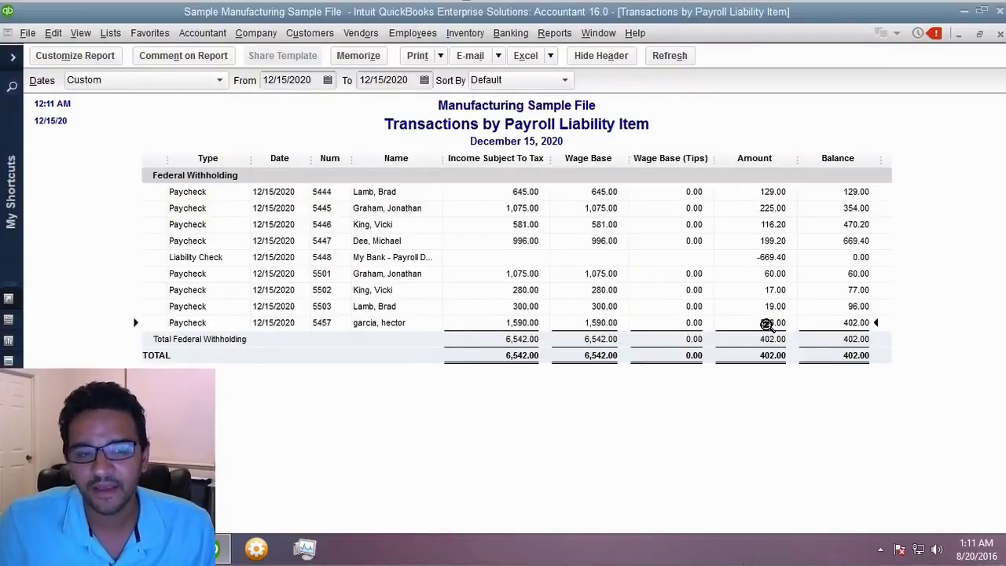
left_click(397, 256)
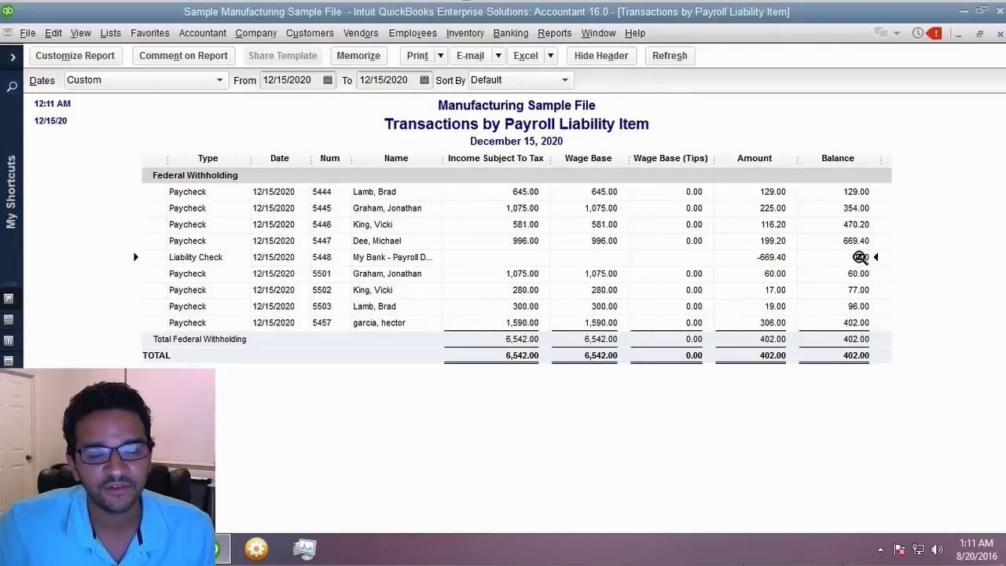
left_click_drag(861, 257, 861, 324)
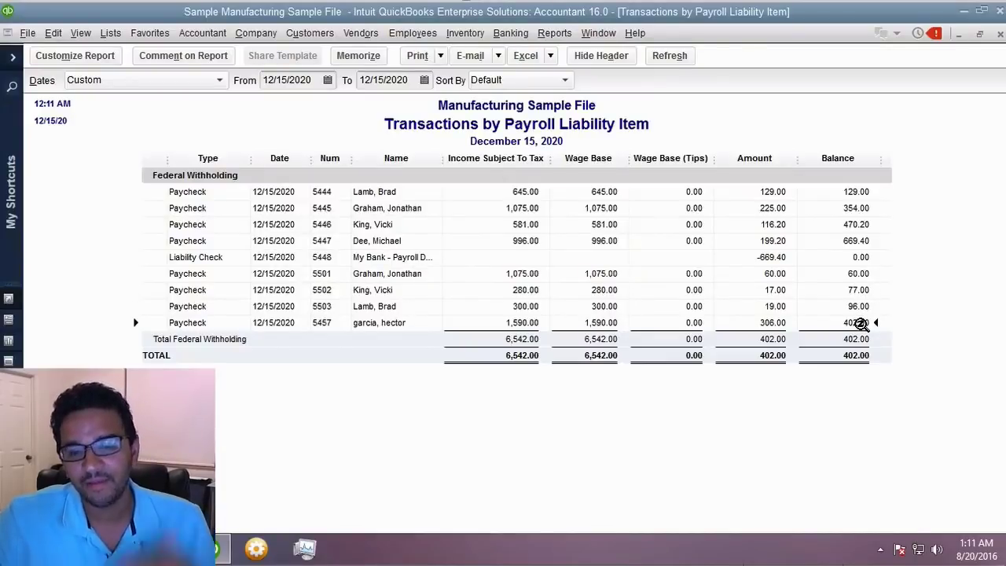
left_click(1000, 33)
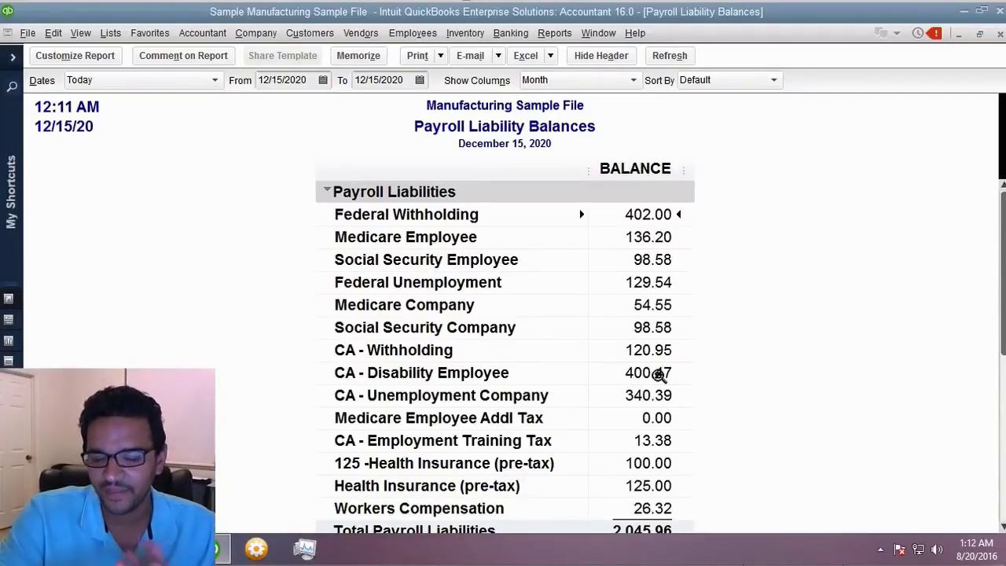
scroll(659, 376, "down", 1)
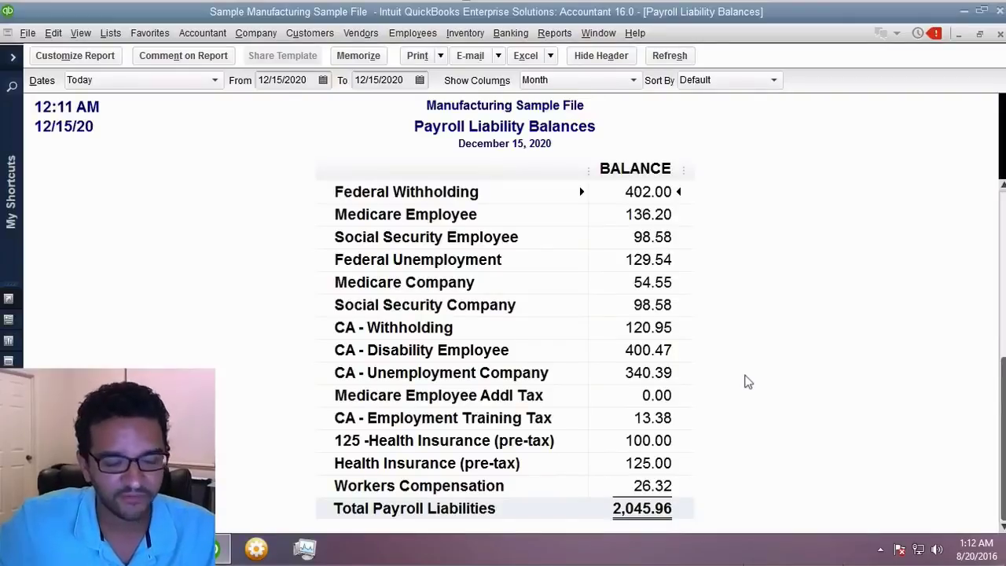
key("Escape")
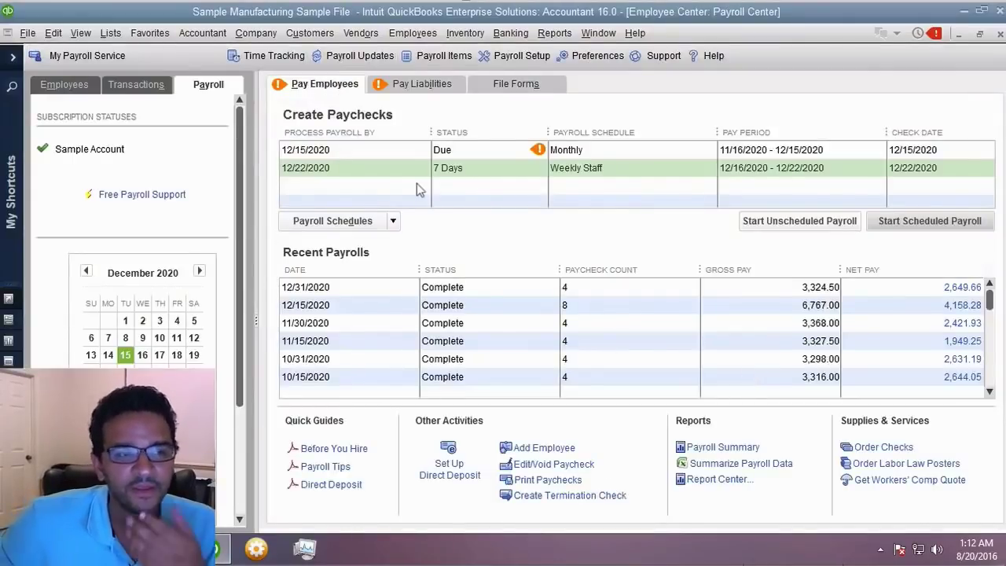
- Return to the Payroll Center's Pay Liabilities tab
left_click(410, 33)
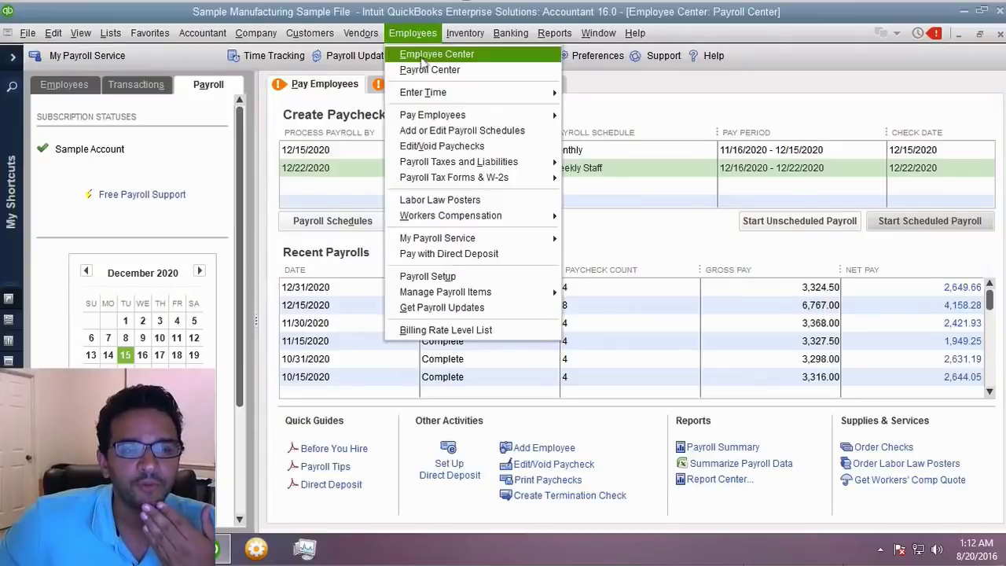
left_click(424, 70)
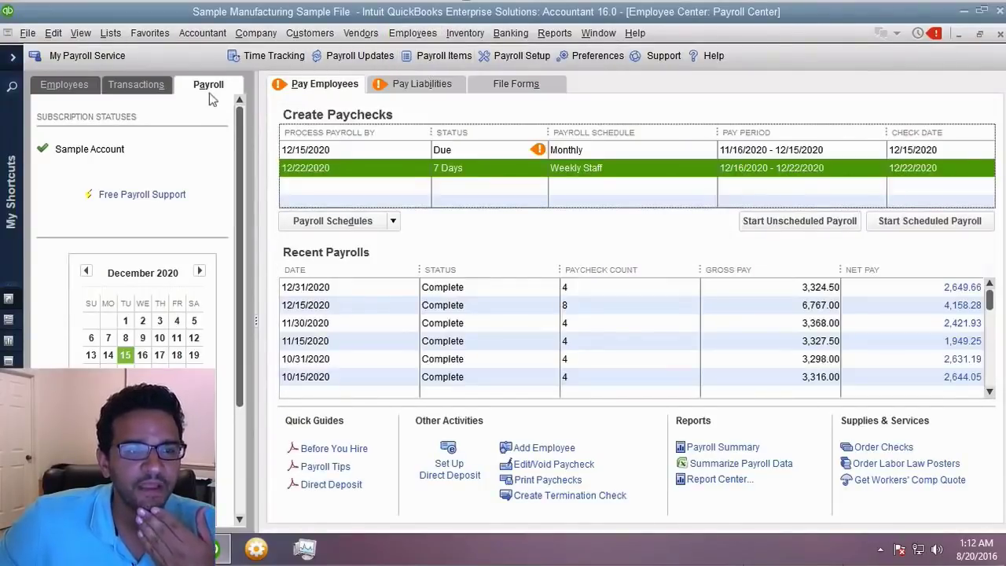
left_click(434, 86)
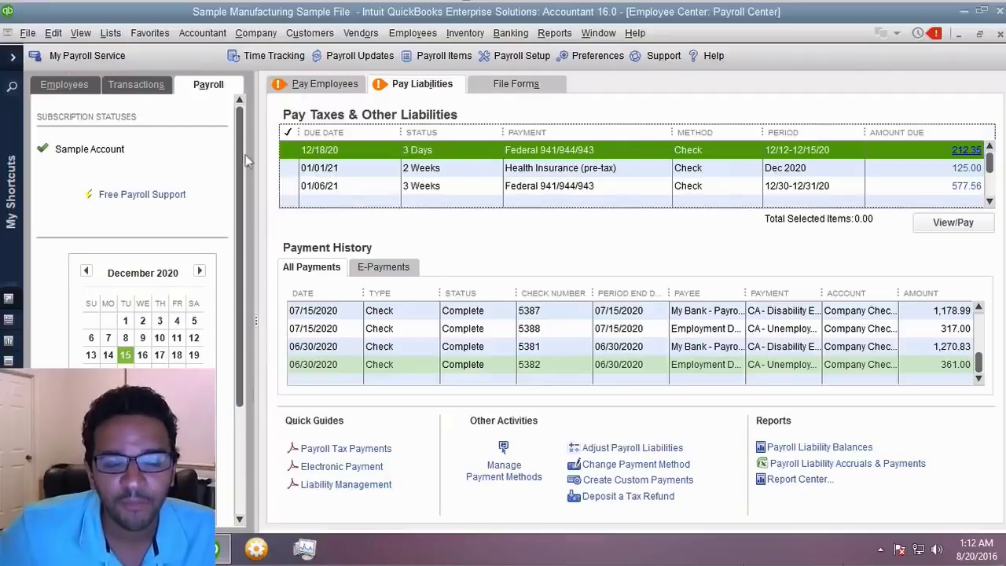
- Check the All Payments and E-Payments history, then tick the 12/18/20 Federal 941/944/943 liability
left_click(641, 311)
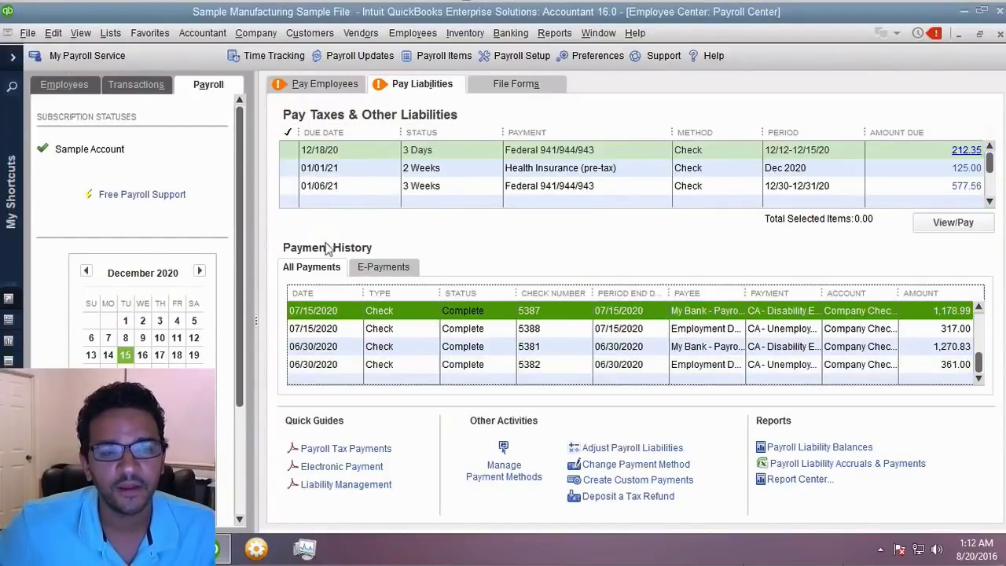
left_click(390, 267)
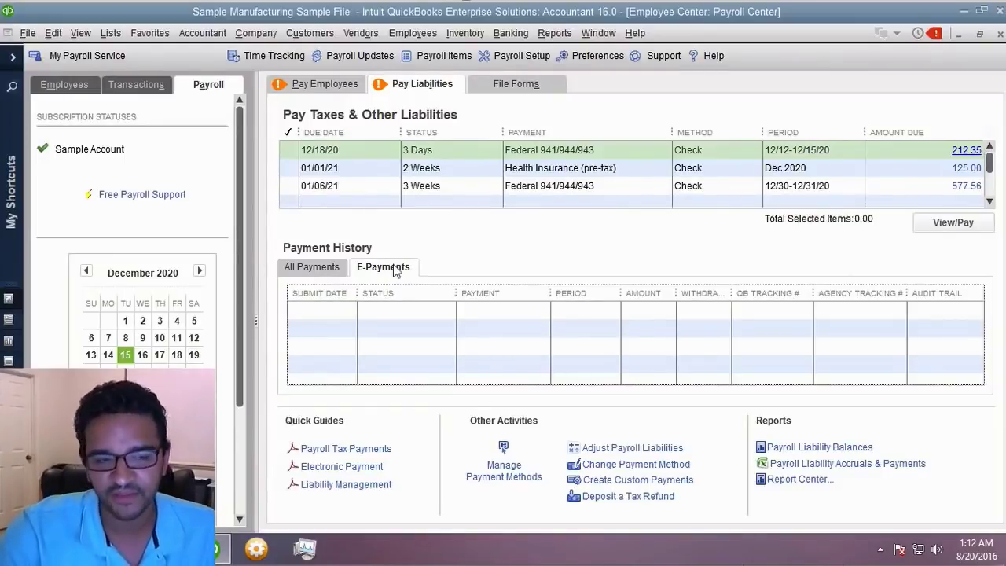
left_click(411, 310)
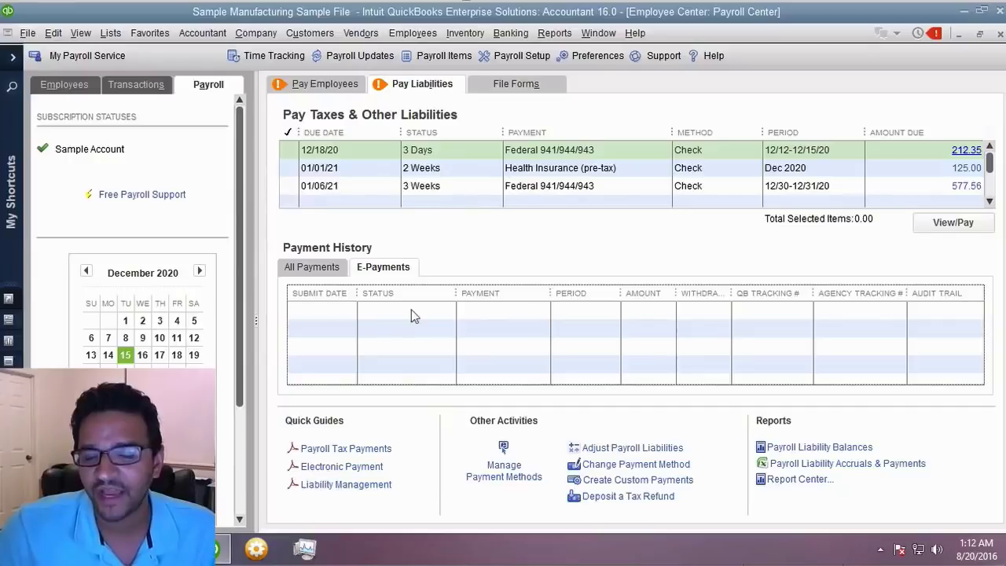
left_click(341, 269)
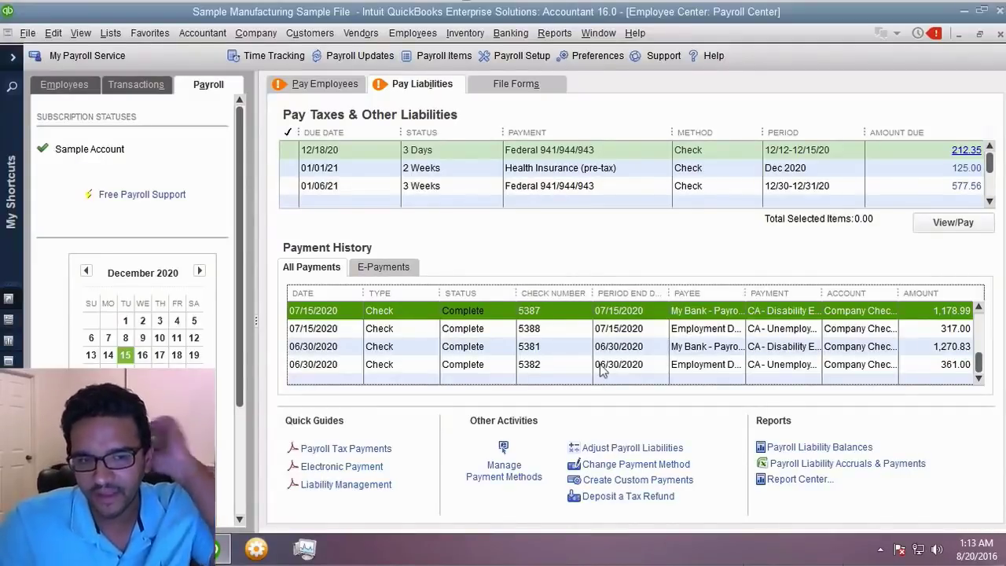
left_click(546, 332)
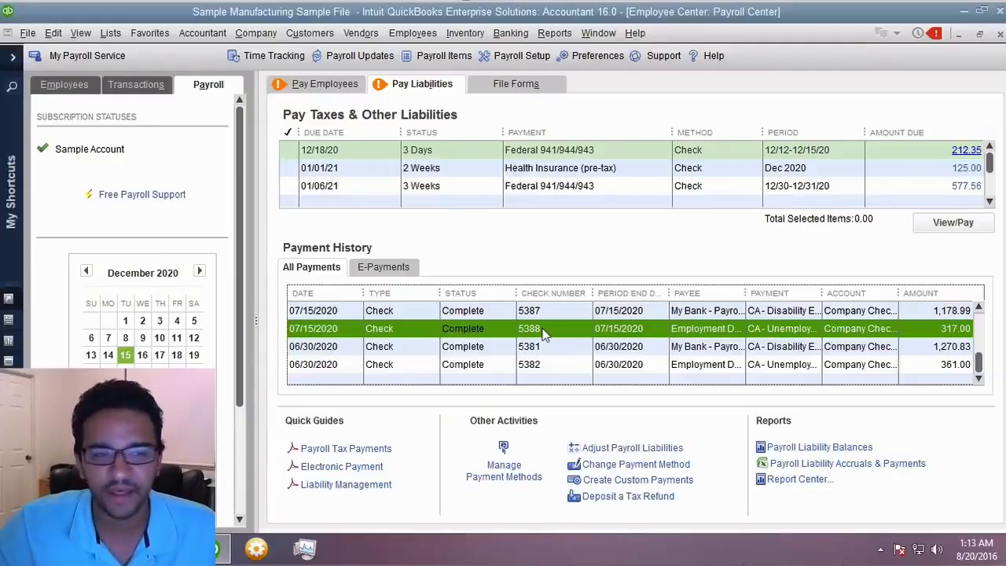
left_click(587, 150)
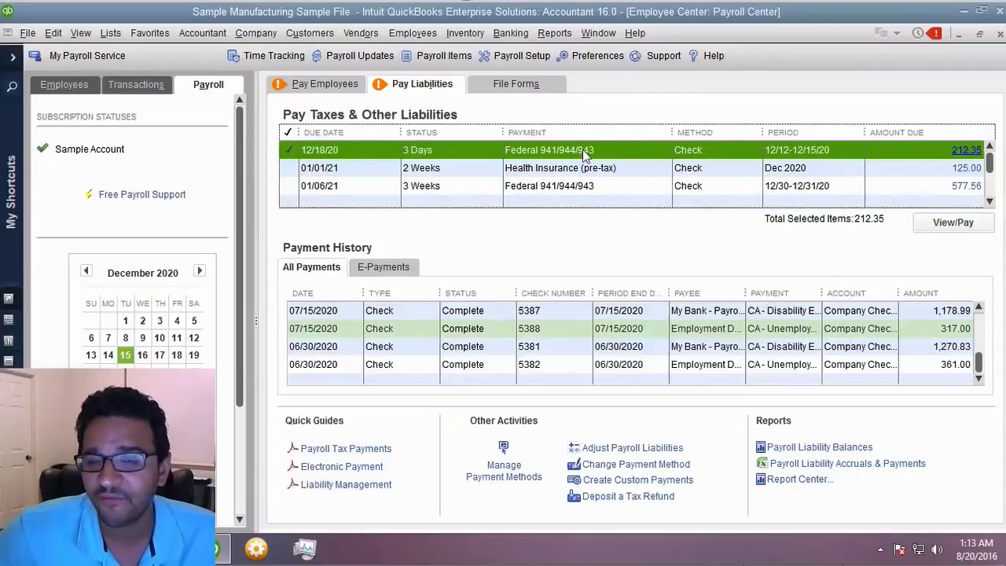
- Review the paycheck and liability-check lines behind the 212.35 amount due
left_click(966, 150)
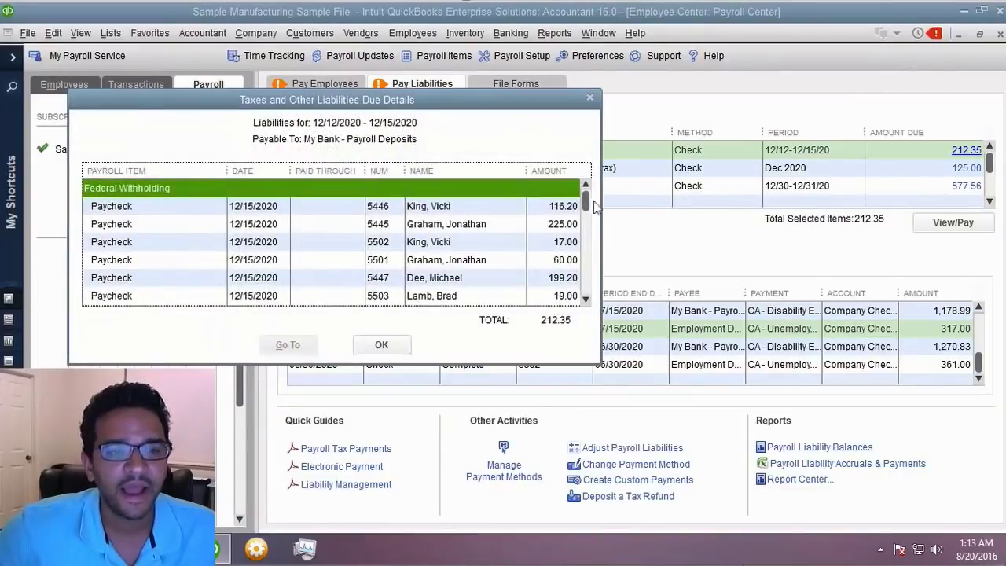
left_click_drag(588, 209, 582, 289)
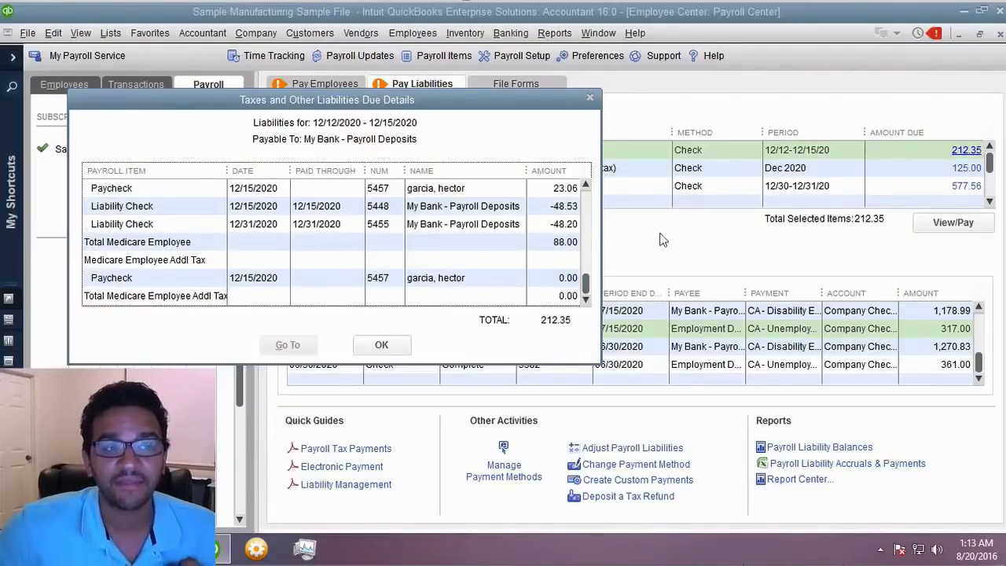
left_click(584, 184)
left_click(584, 185)
left_click(584, 183)
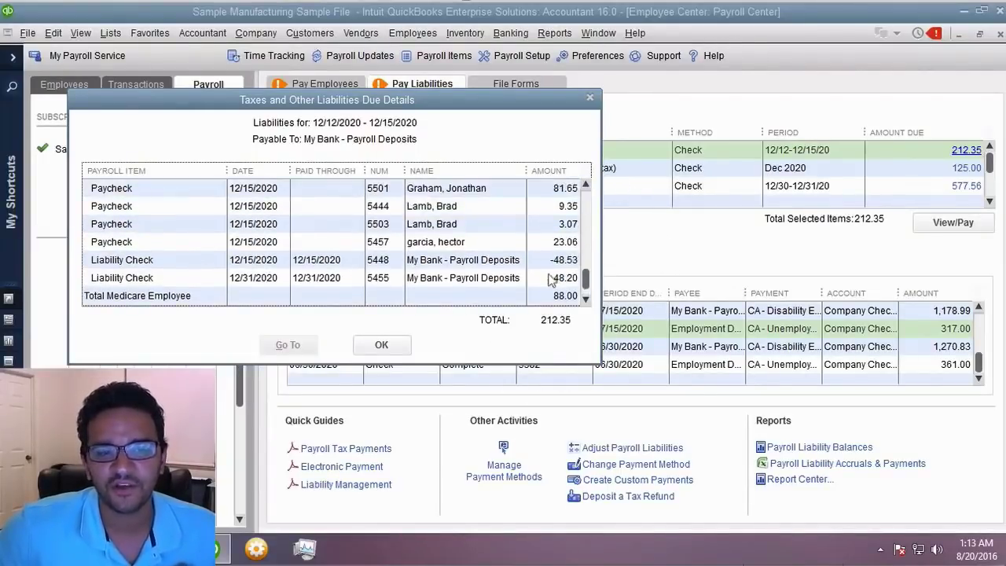
left_click(487, 241)
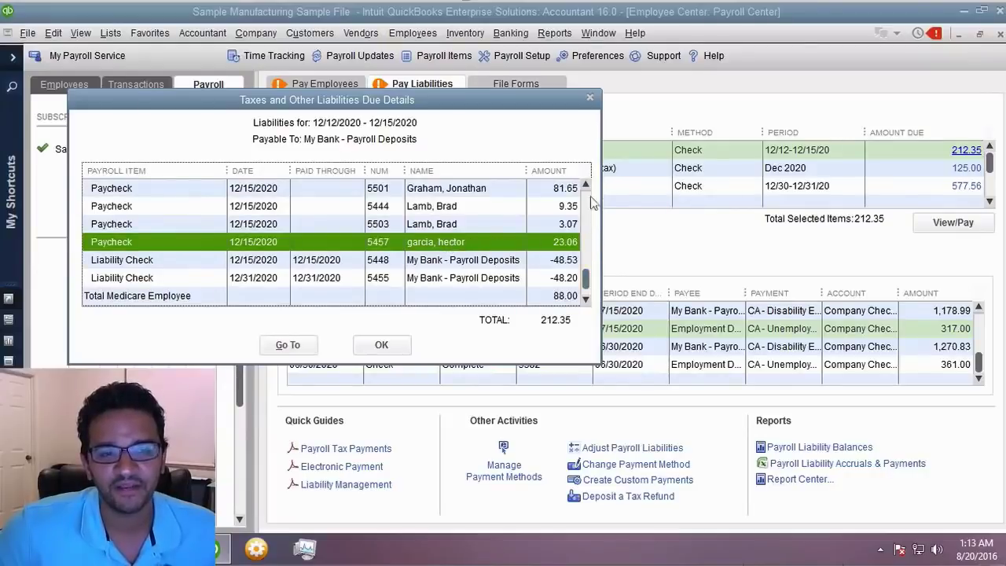
left_click(586, 185)
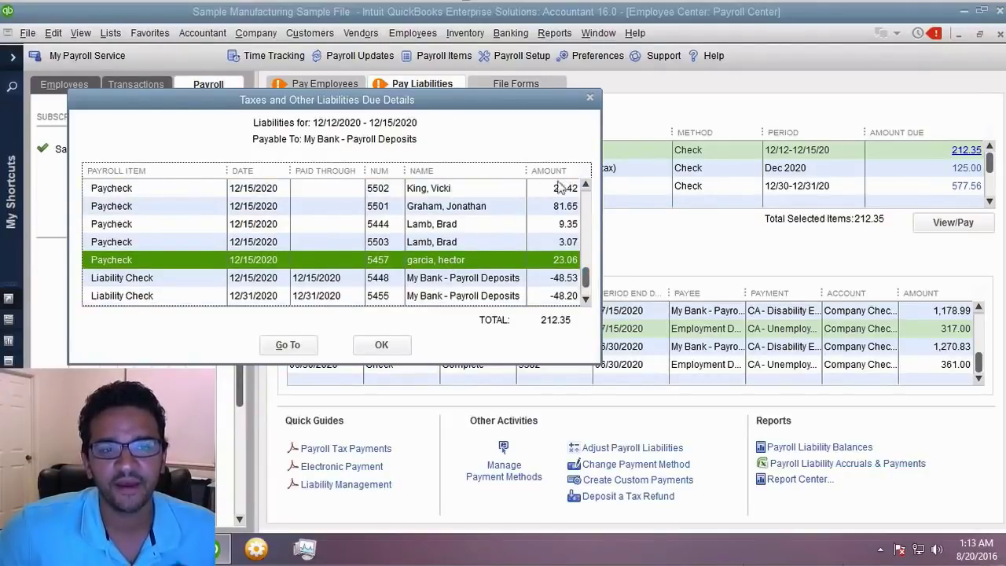
left_click(585, 186)
- Close the Liabilities Due Details and mark the 12/18/20 Federal 941/944/943 liability for payment
left_click(387, 348)
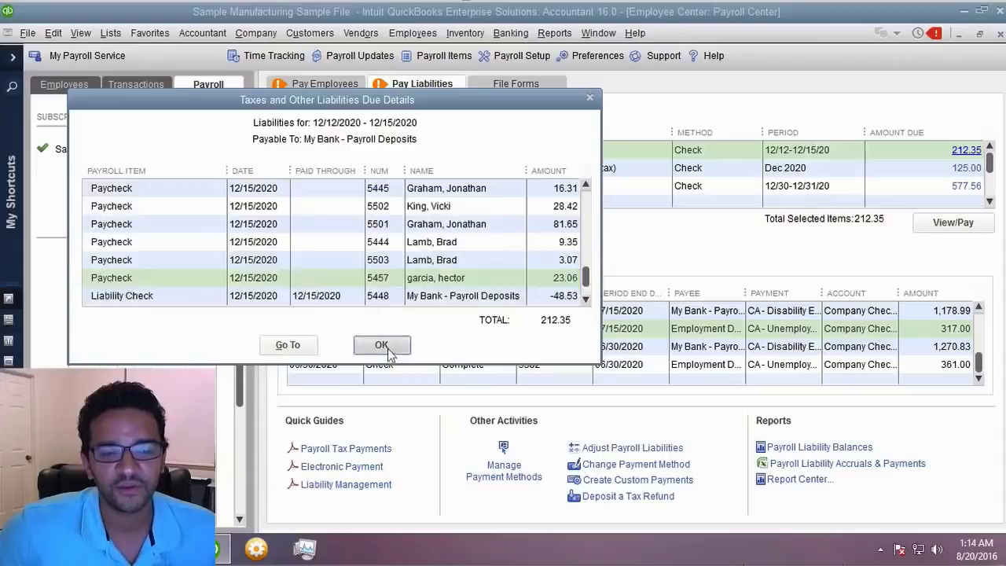
left_click(343, 157)
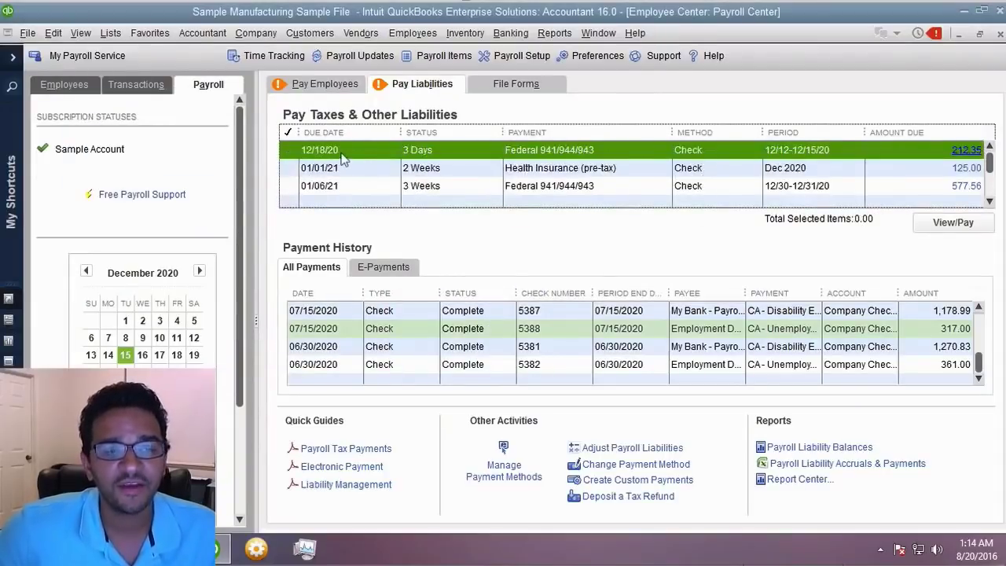
left_click(291, 155)
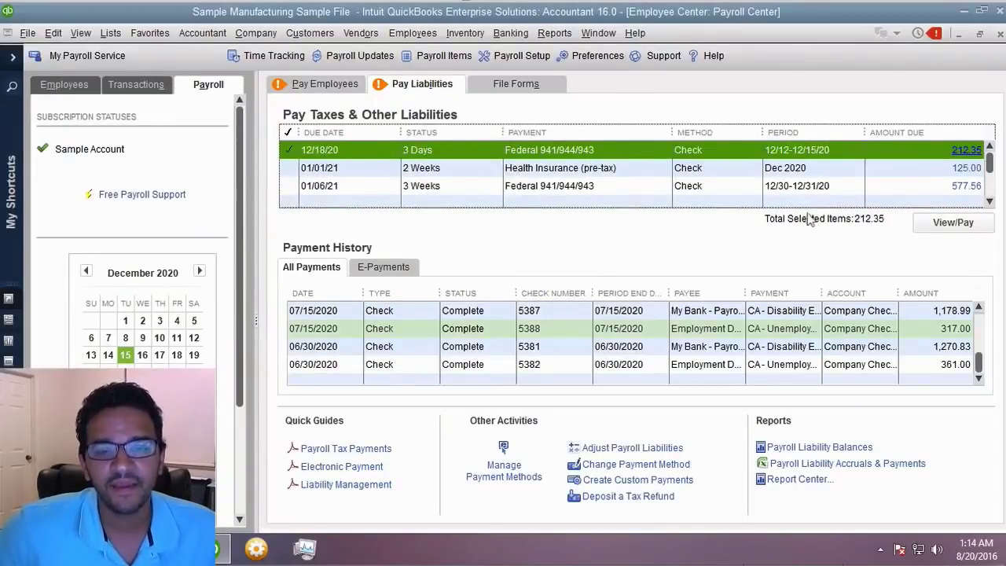
- Open the 212.35 liability payment and choose to pay it by check rather than electronically
left_click(950, 224)
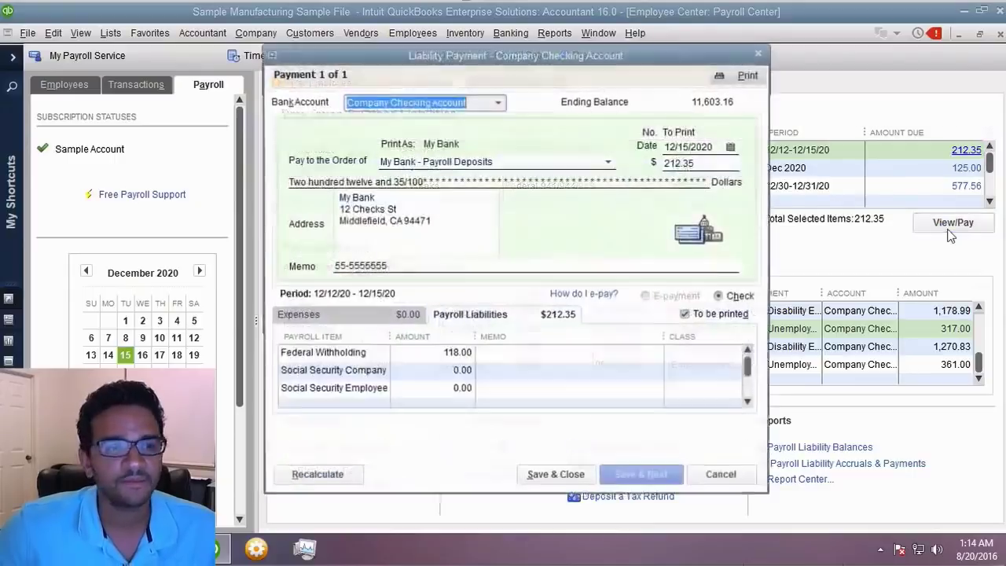
left_click_drag(550, 63, 615, 61)
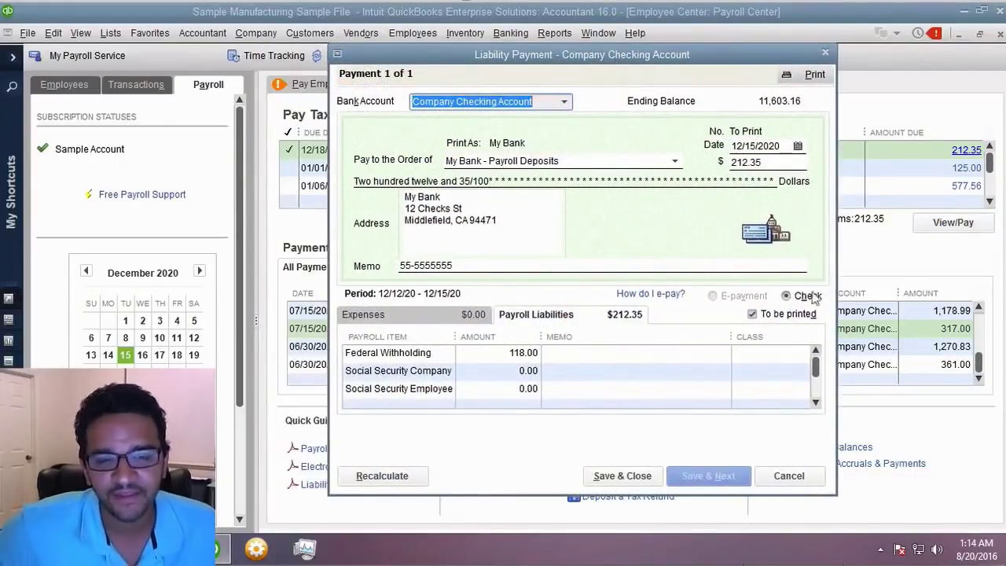
left_click(714, 297)
left_click(714, 297)
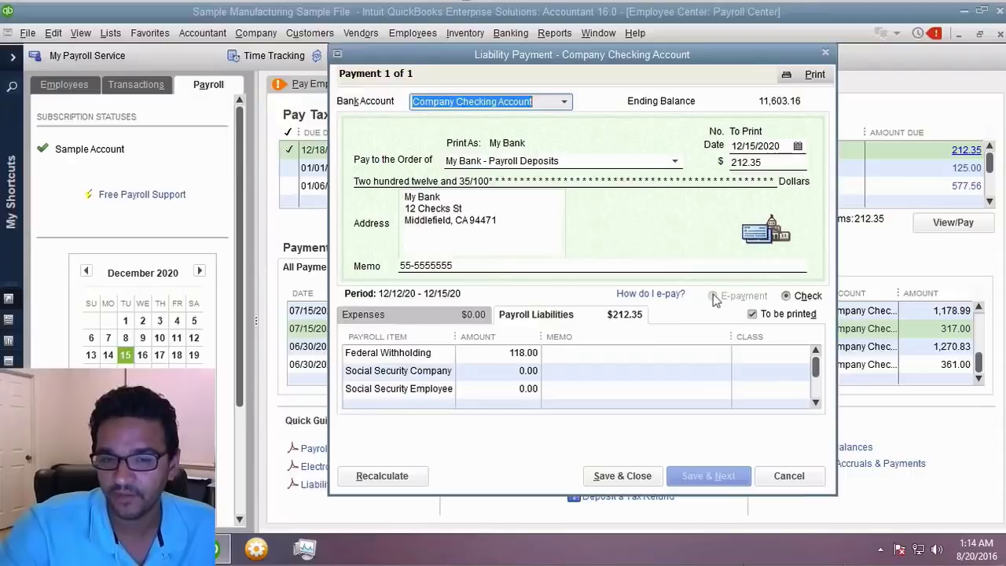
left_click(808, 297)
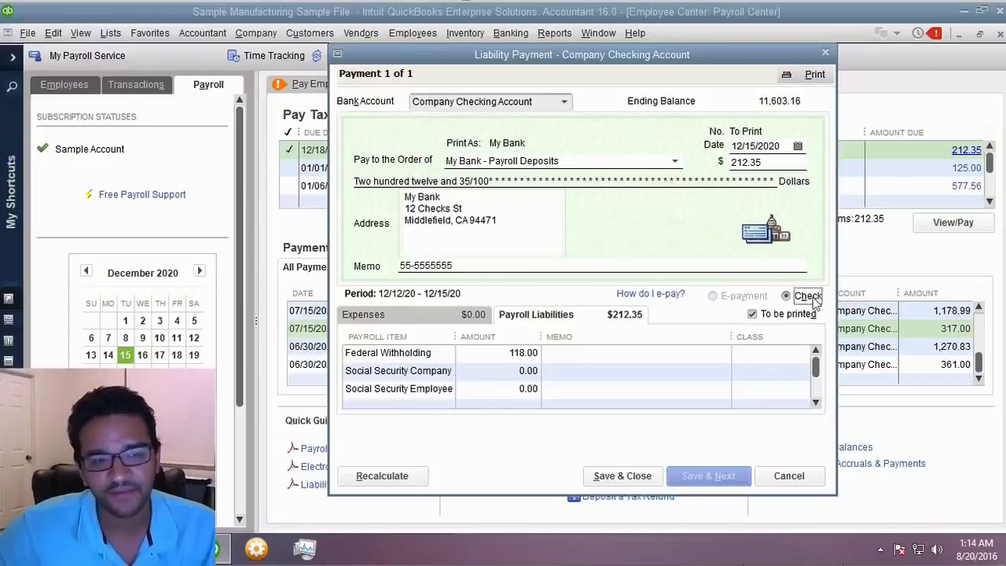
- Save the check unprinted with number EFTPS and close the Payment Summary
left_click(753, 314)
left_click(753, 314)
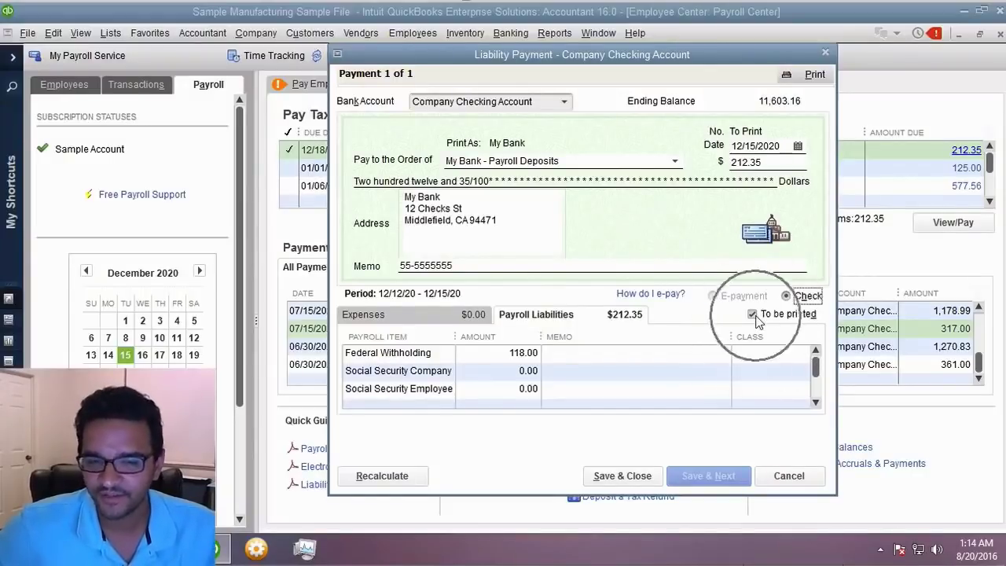
left_click(753, 315)
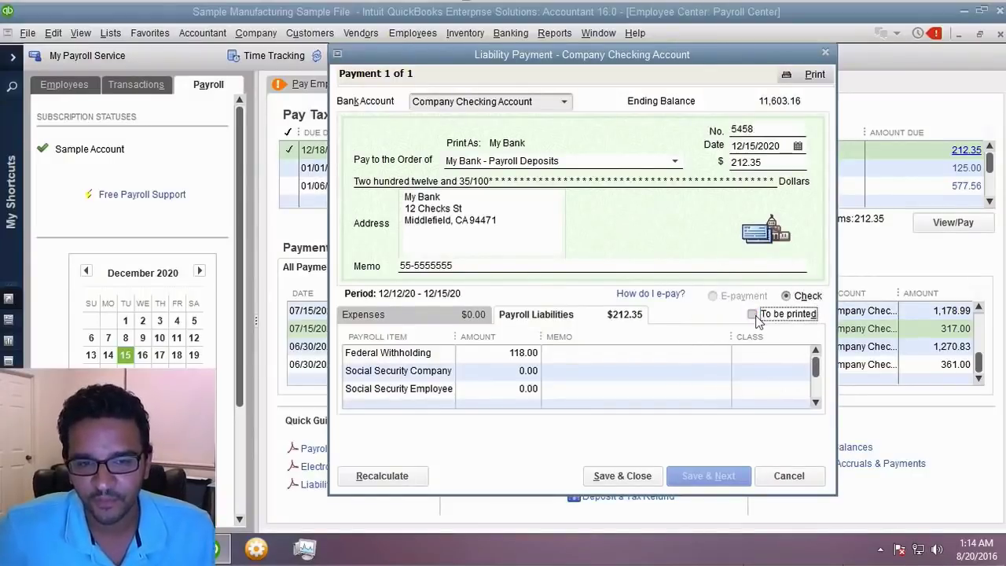
left_click(761, 130)
type("EF")
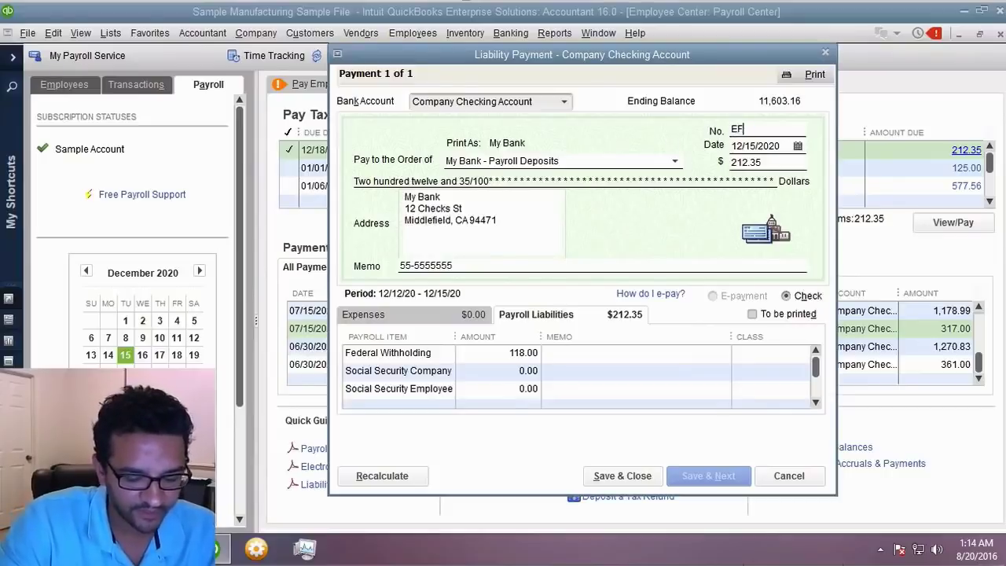
type("TPS")
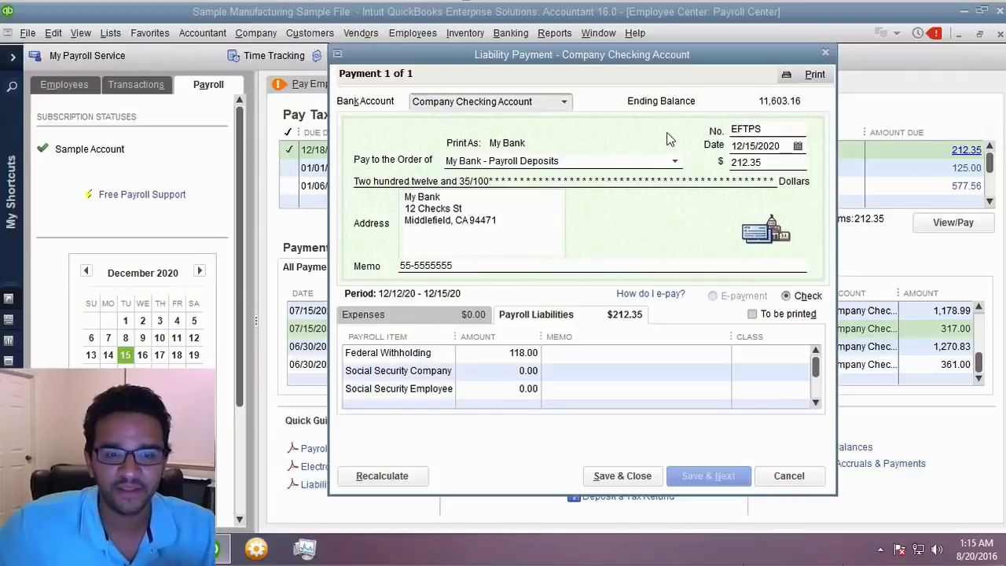
left_click(621, 476)
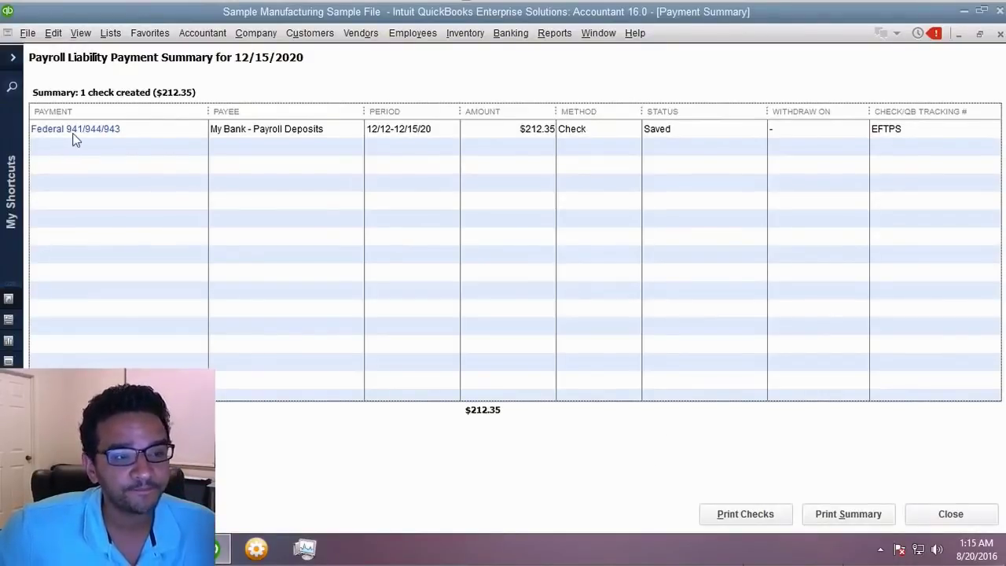
left_click(703, 133)
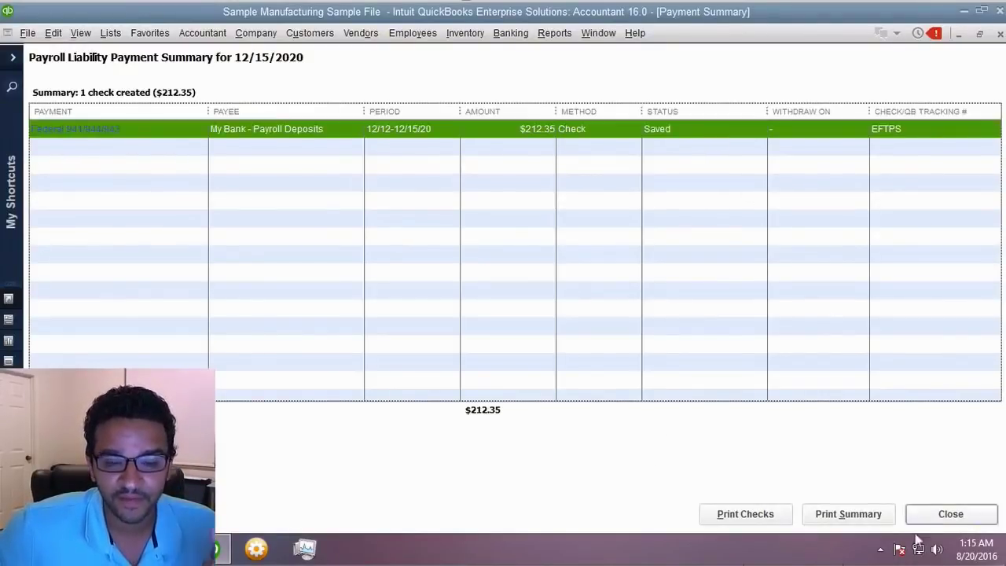
left_click(935, 517)
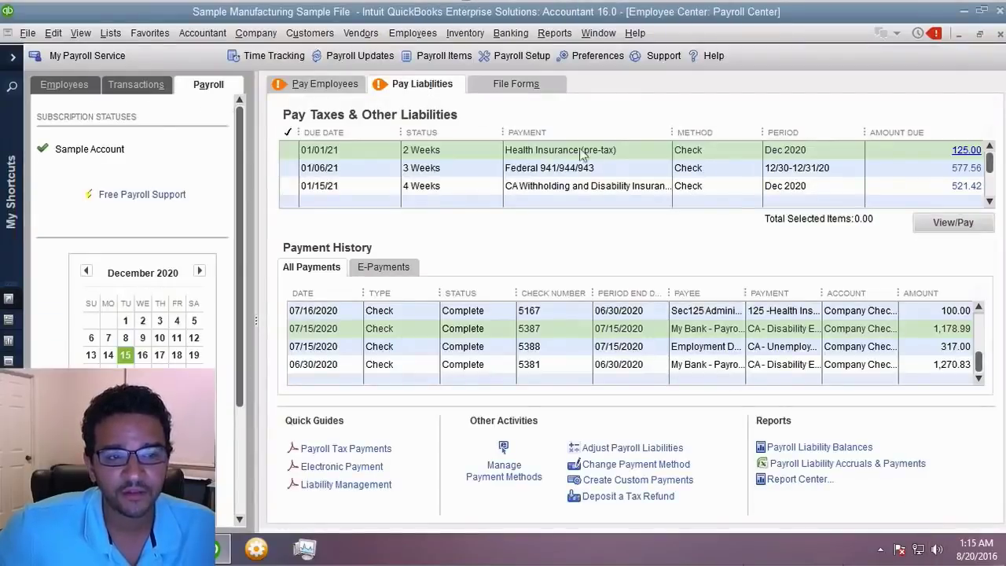
- Open the scheduled tax payments setup and review the Federal 940 schedule without changes
left_click(940, 160)
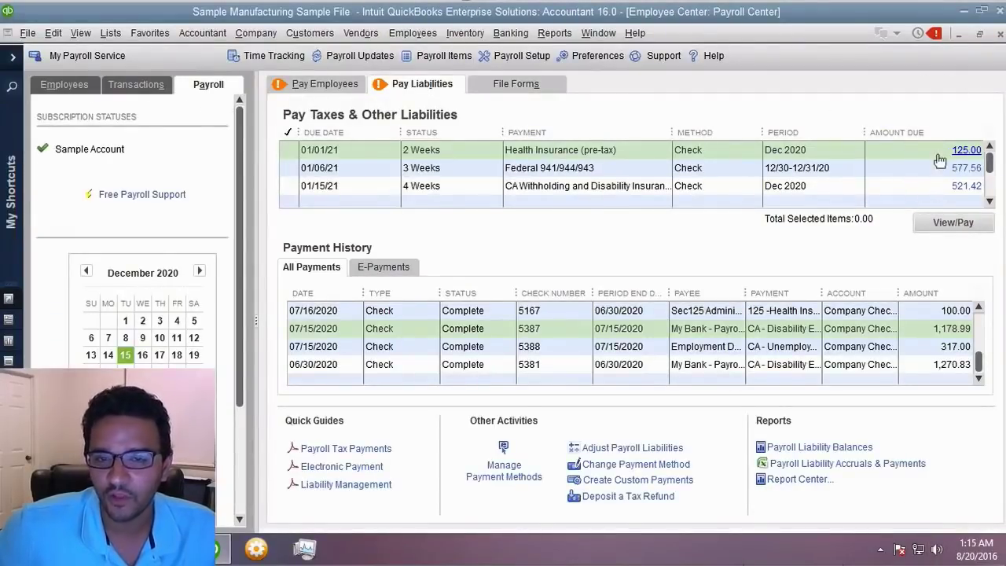
left_click(940, 159)
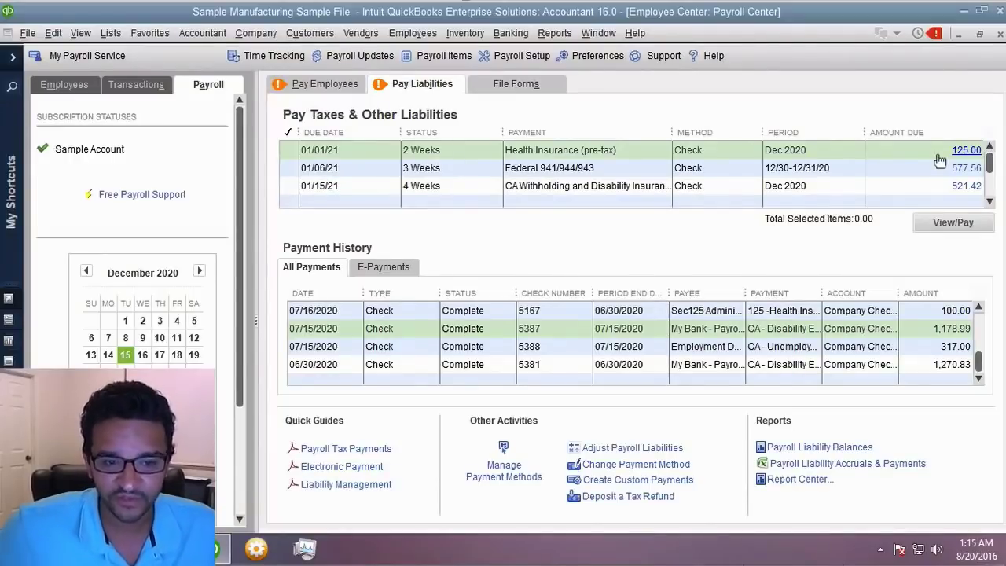
left_click(602, 171)
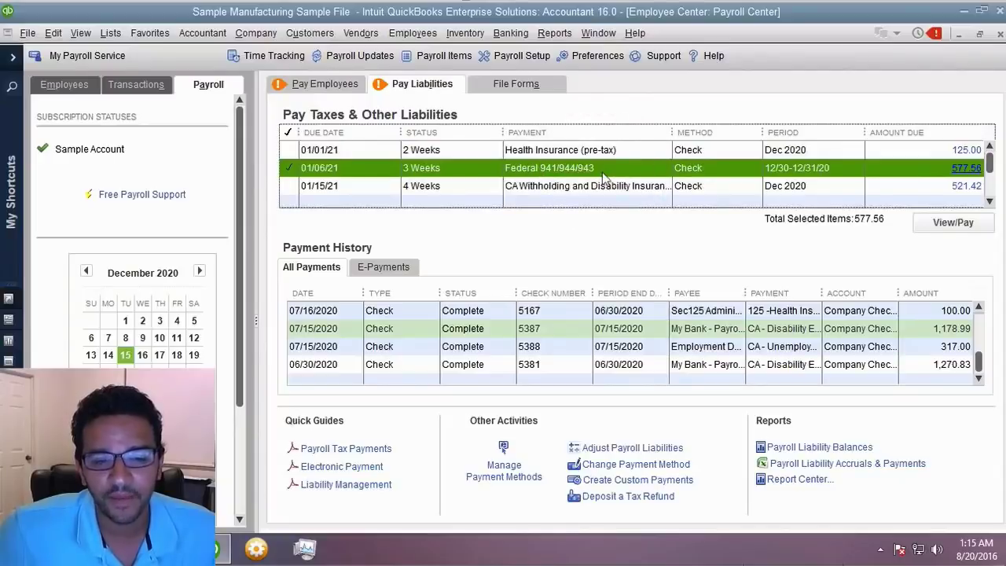
left_click(503, 476)
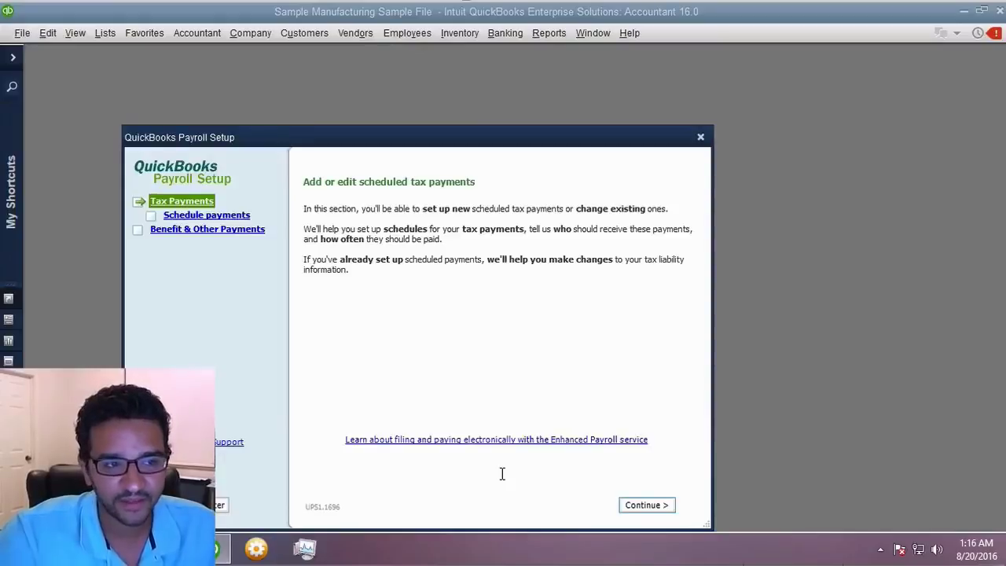
left_click(187, 220)
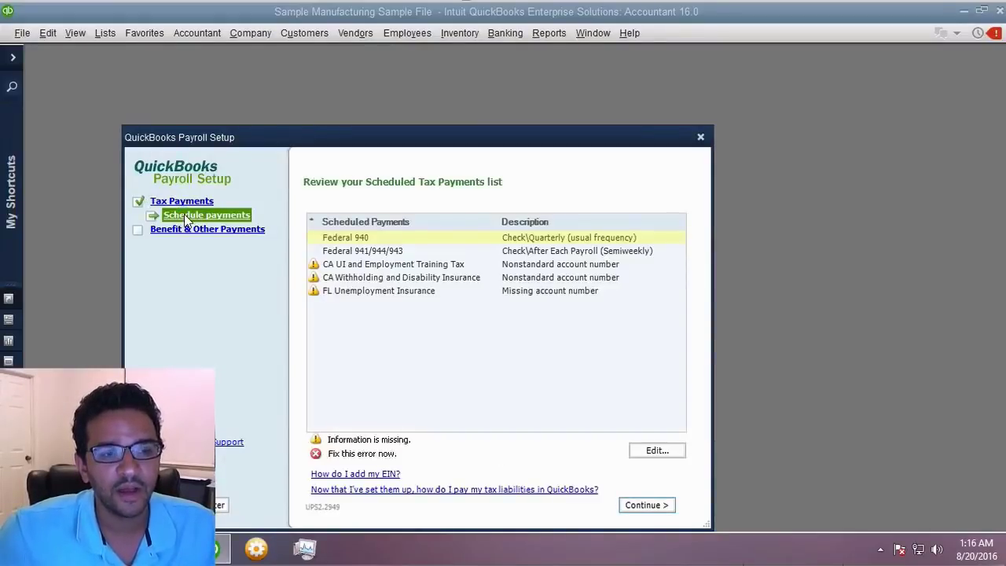
left_click(660, 453)
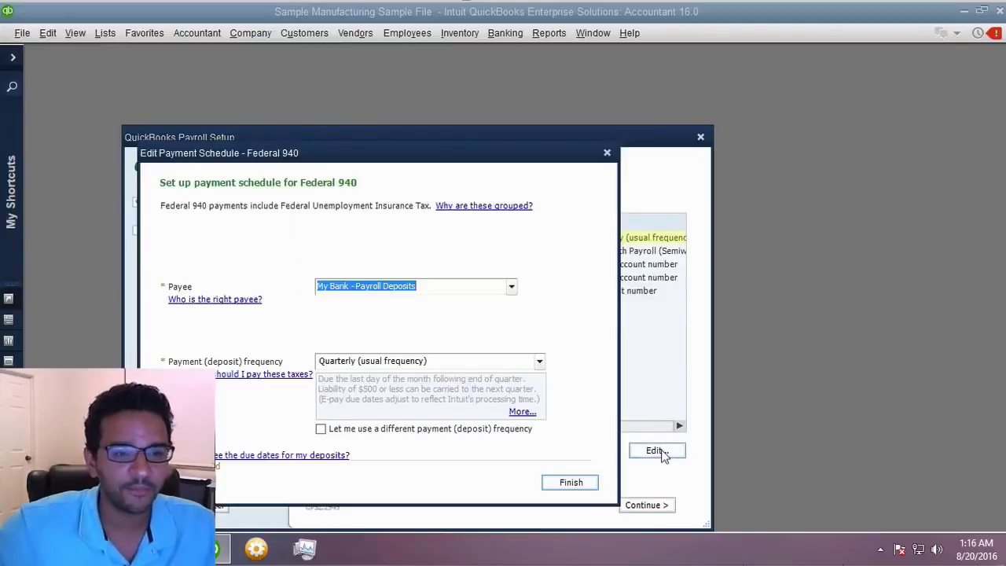
left_click(571, 481)
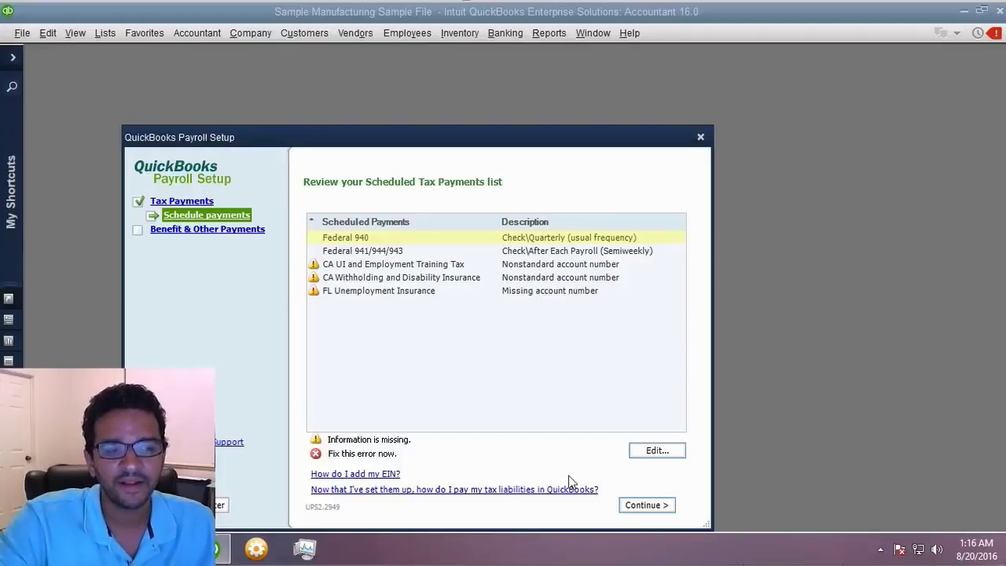
- Review the benefit payment schedules, then close Payroll Setup
left_click(647, 507)
left_click(647, 507)
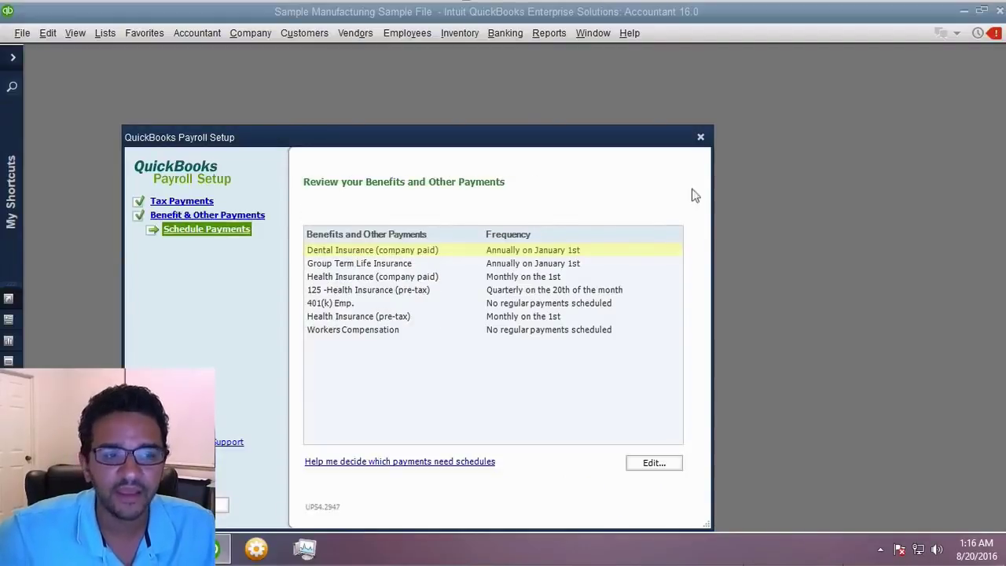
left_click(704, 137)
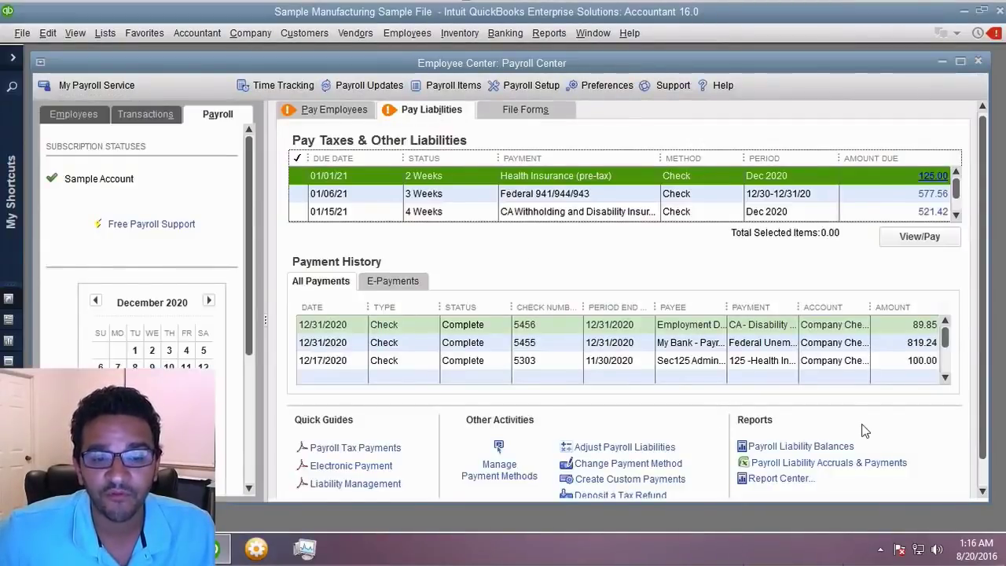
- Maximize the Payroll Center and reopen the scheduled tax payments list
left_click(961, 61)
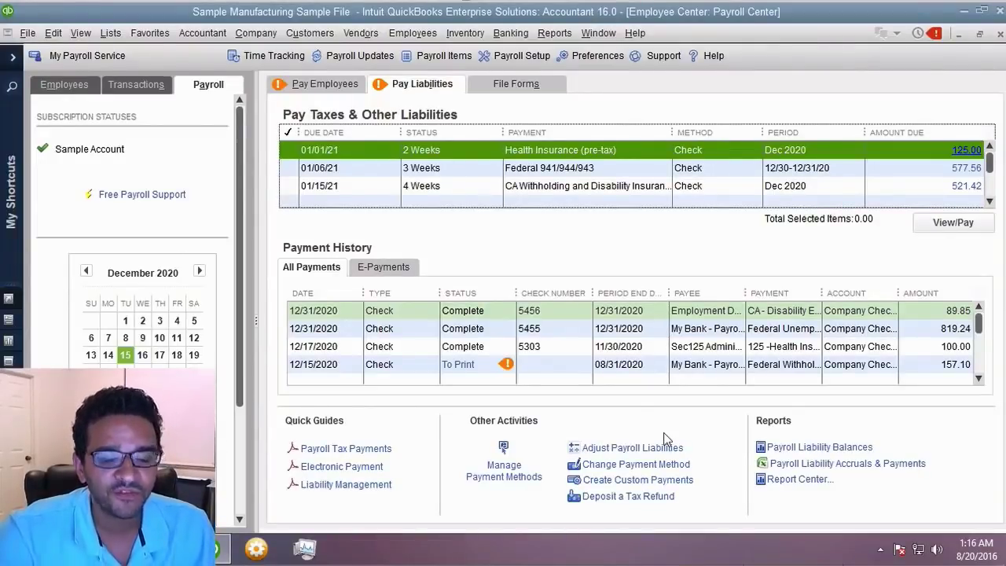
left_click(508, 470)
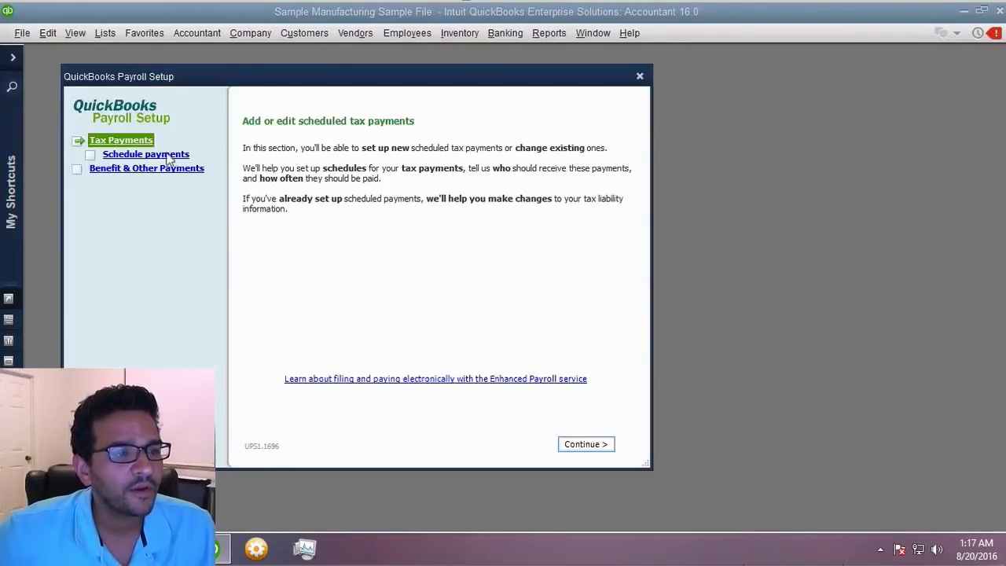
left_click(165, 154)
- Check the Federal 941/944/943 payment frequency choices, close unchanged, and exit Payroll Setup
left_click(345, 192)
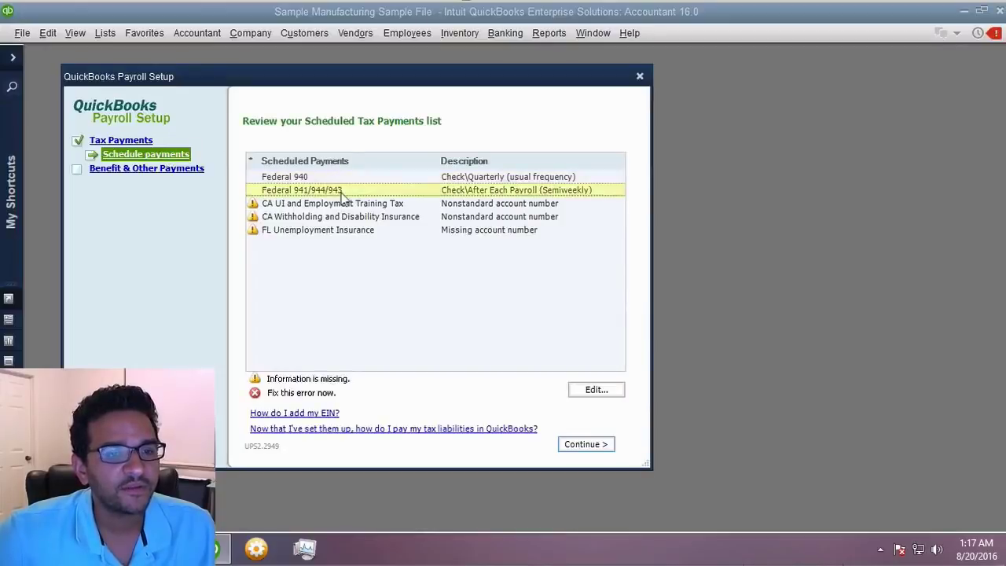
left_click(599, 391)
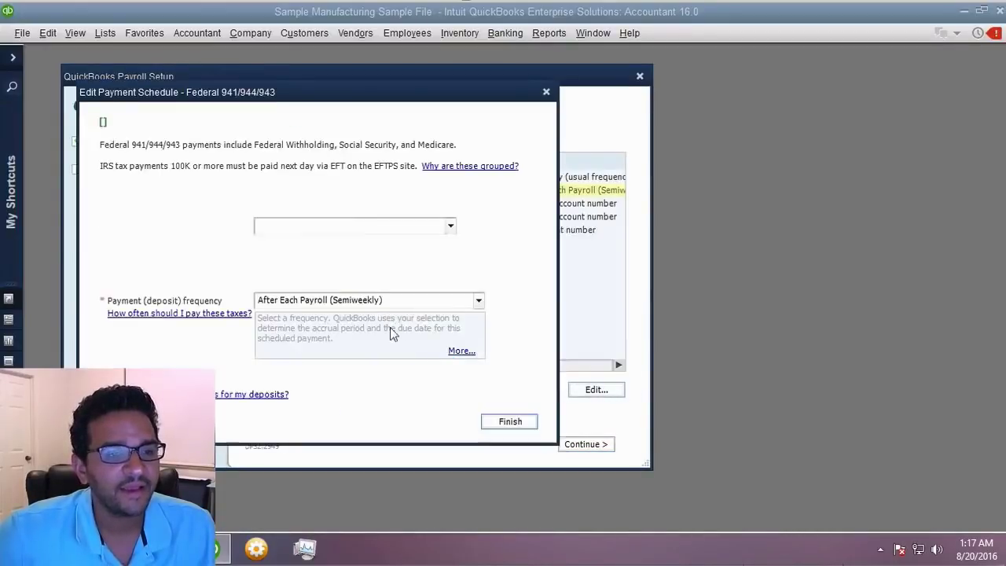
left_click(478, 304)
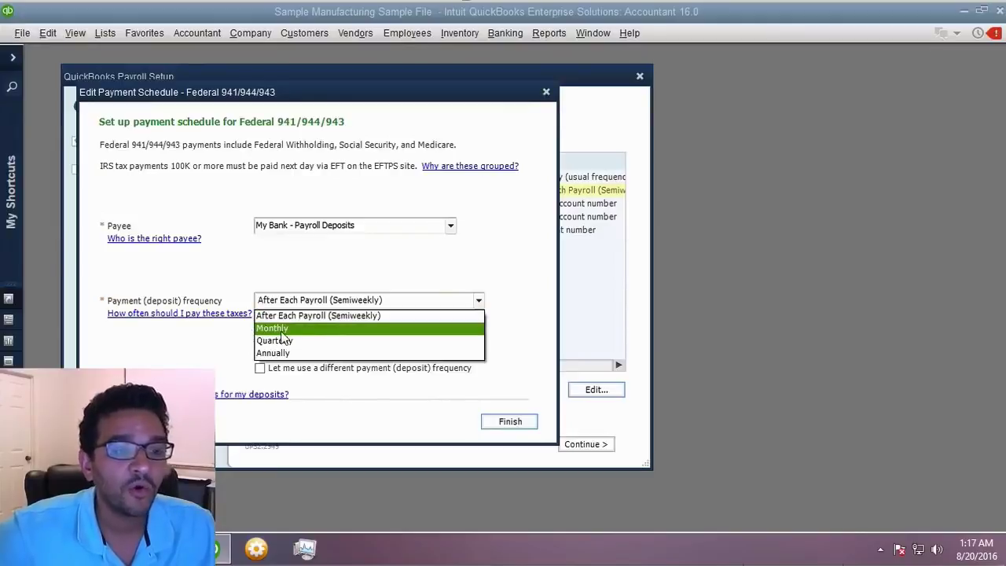
left_click(546, 91)
left_click(546, 92)
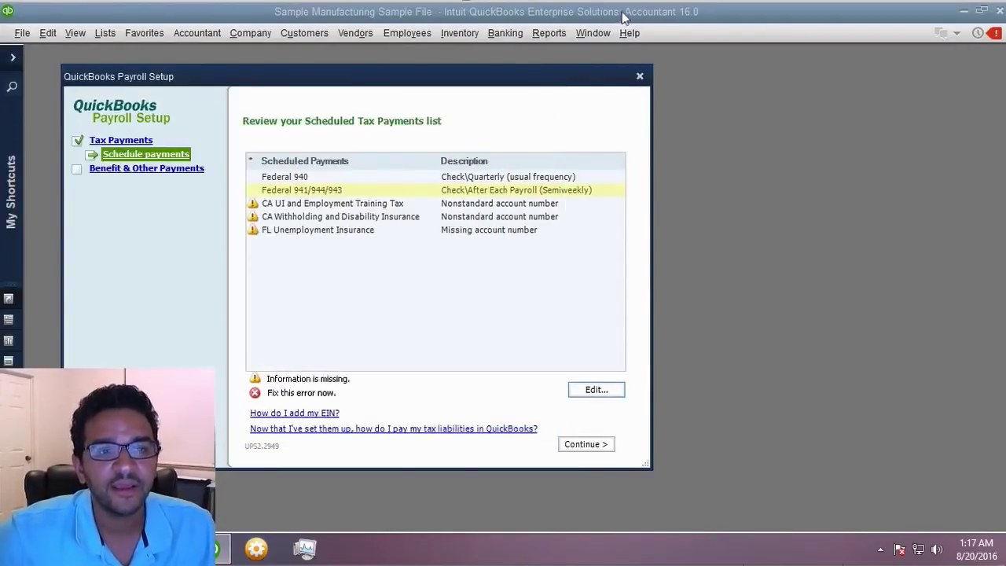
left_click(638, 76)
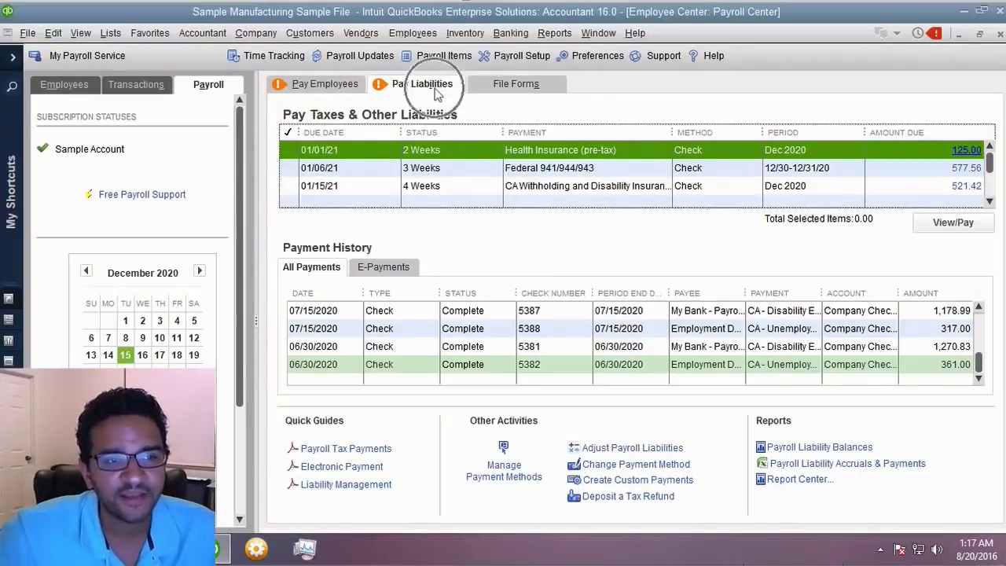
- Show the File Forms tab, dismiss the payroll update warning, and view the Forms options
left_click(511, 84)
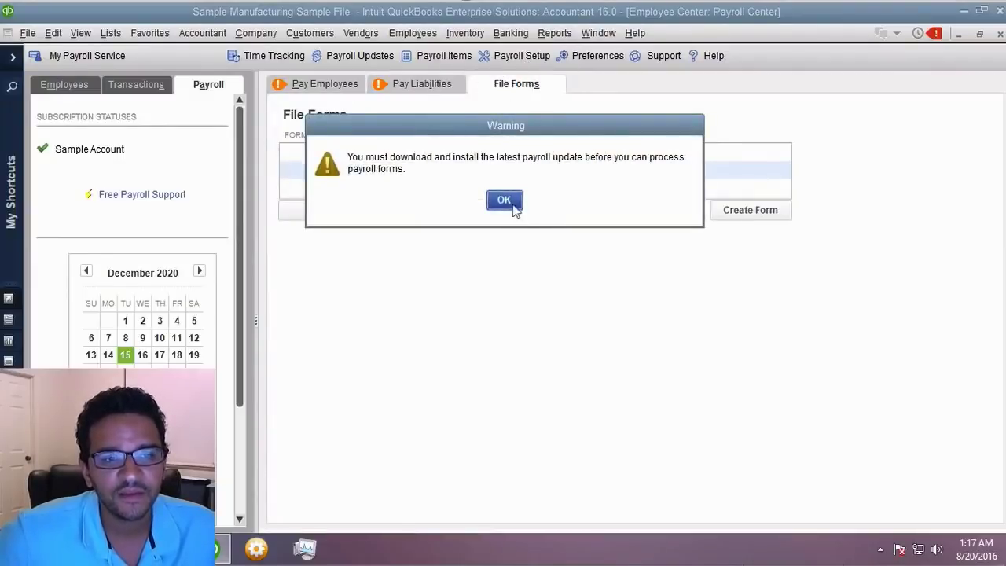
left_click(504, 199)
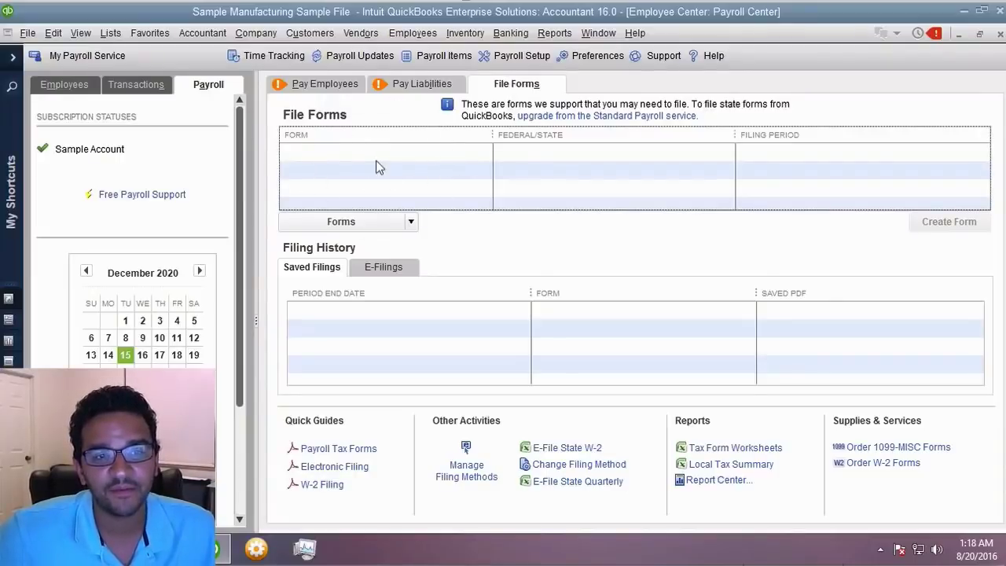
left_click(411, 222)
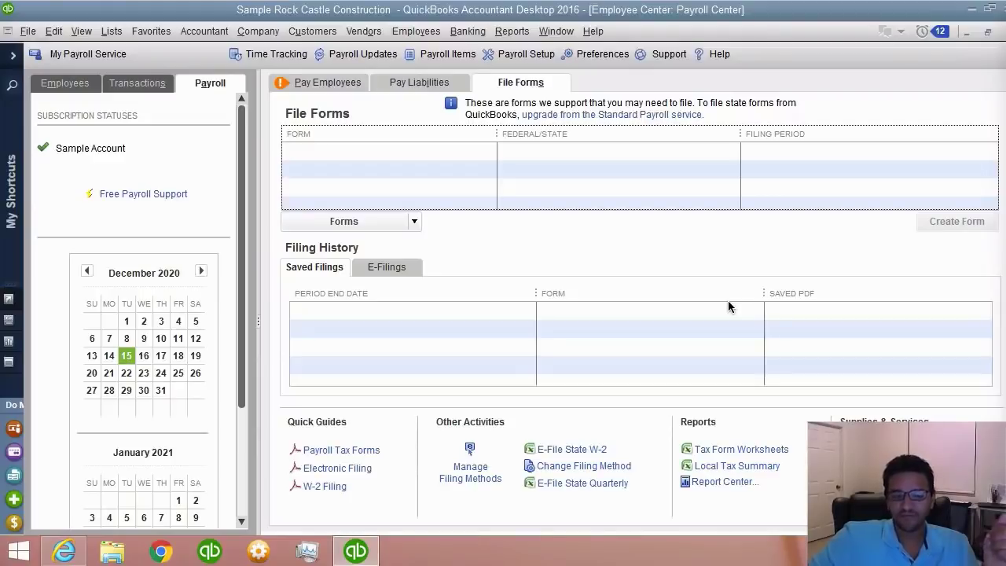
- Open QG_FileForms.pdf maximized in Internet Explorer and scroll to step 3 on the filing period
left_click(328, 422)
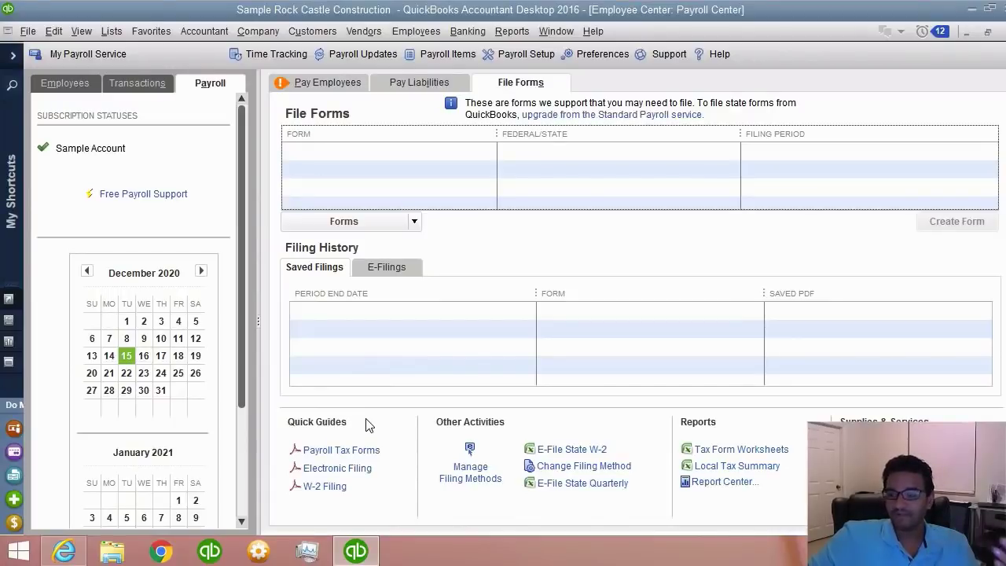
left_click(344, 449)
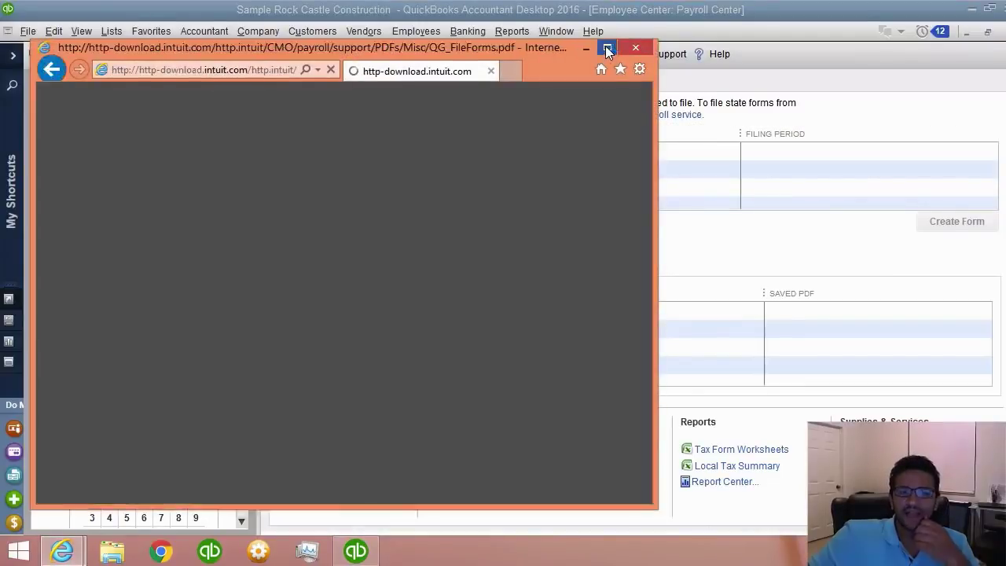
left_click(606, 49)
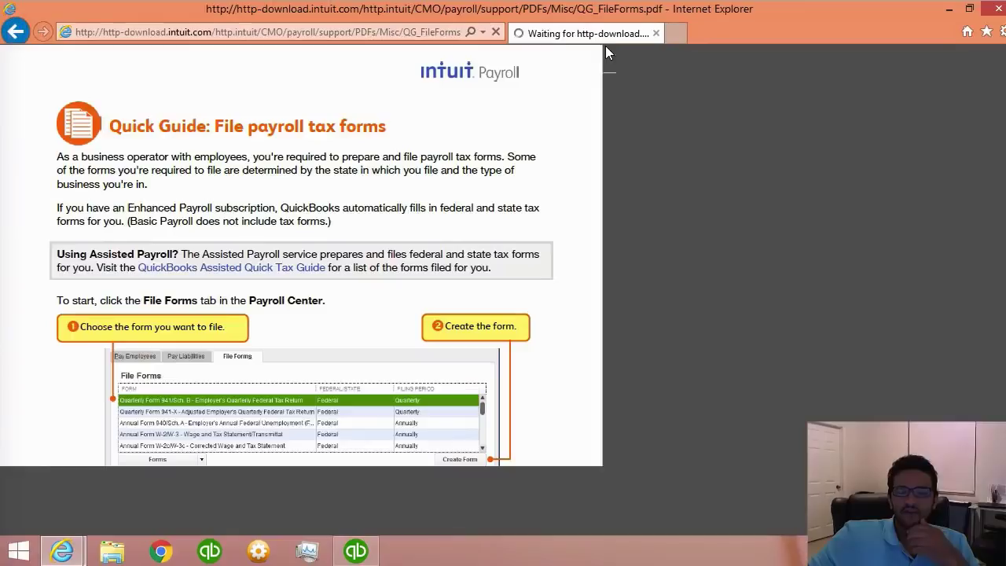
left_click(970, 9)
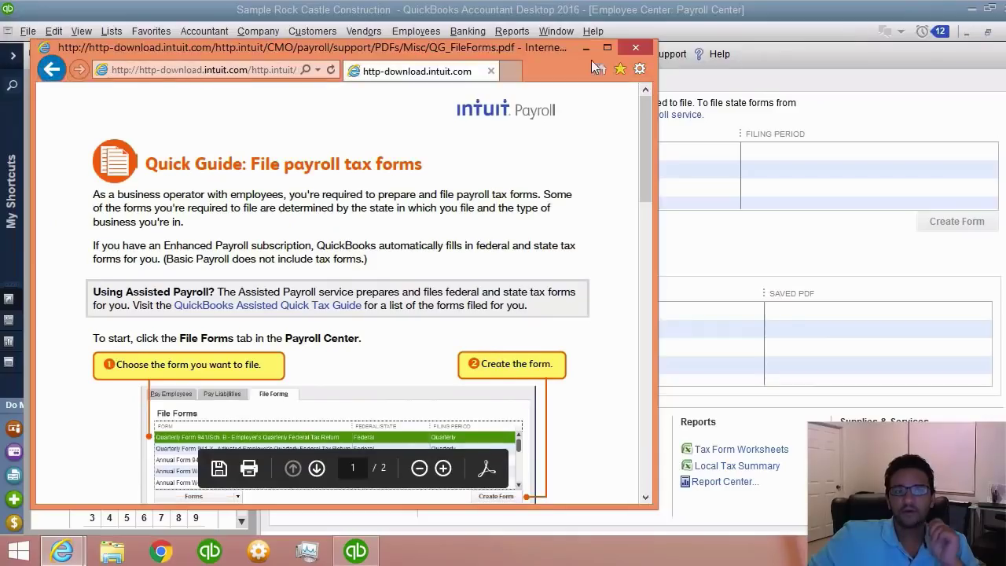
left_click(607, 49)
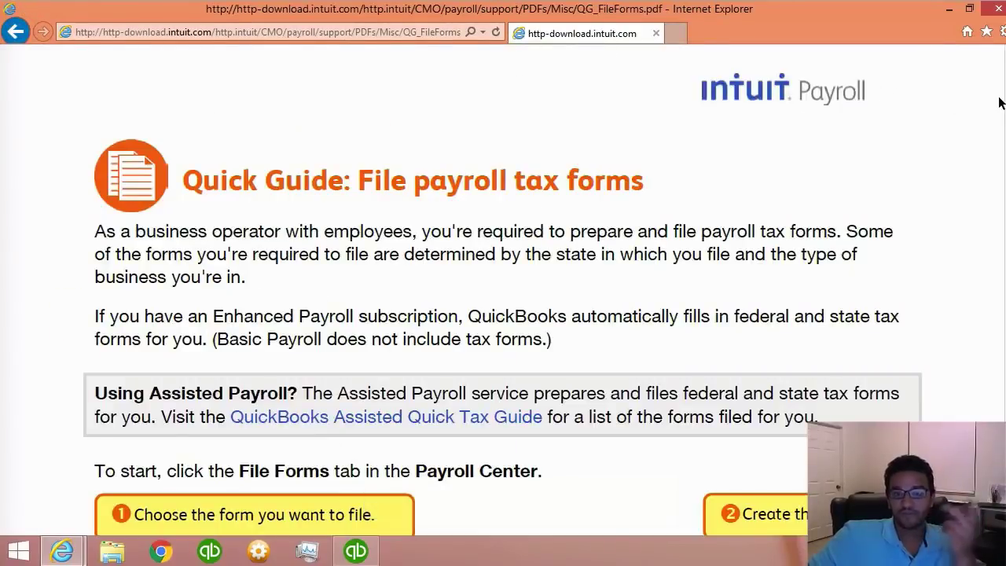
scroll(596, 264, "down", 5)
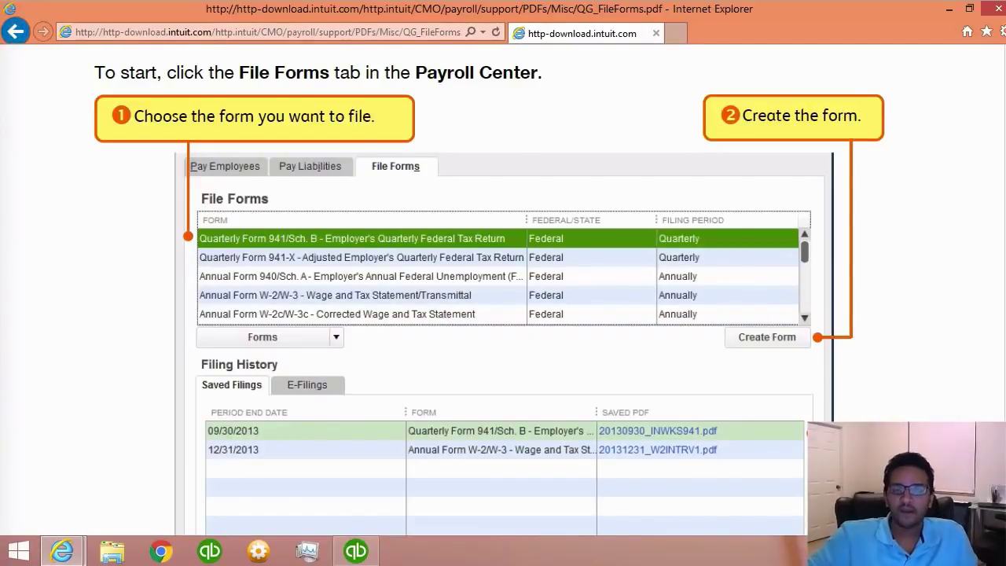
scroll(573, 277, "down", 1)
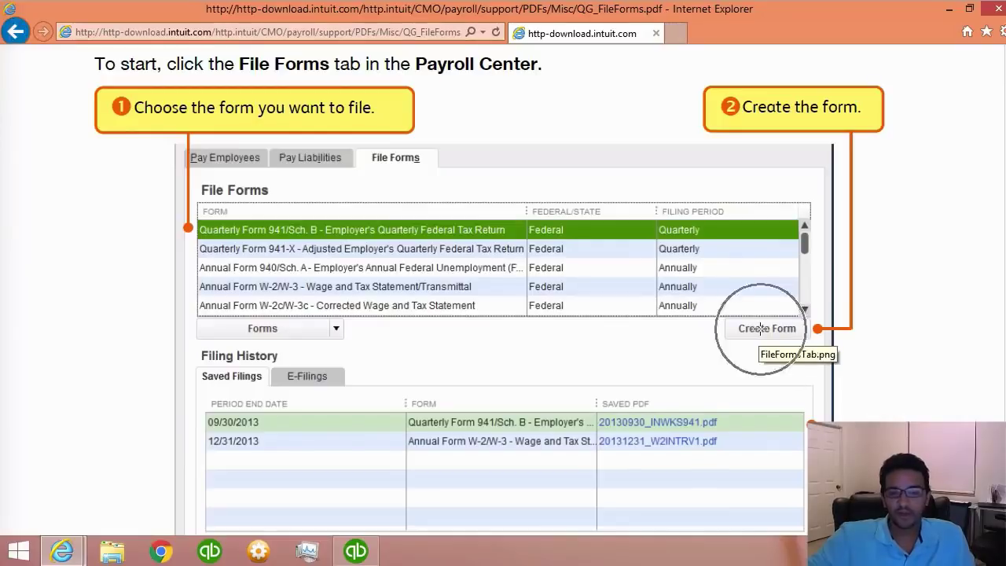
scroll(503, 291, "down", 12)
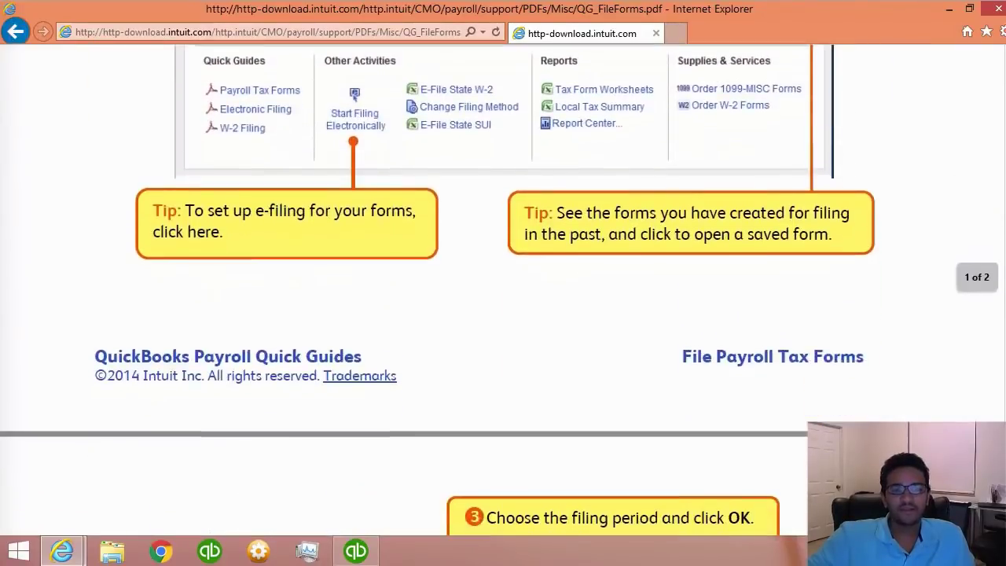
scroll(594, 343, "down", 2)
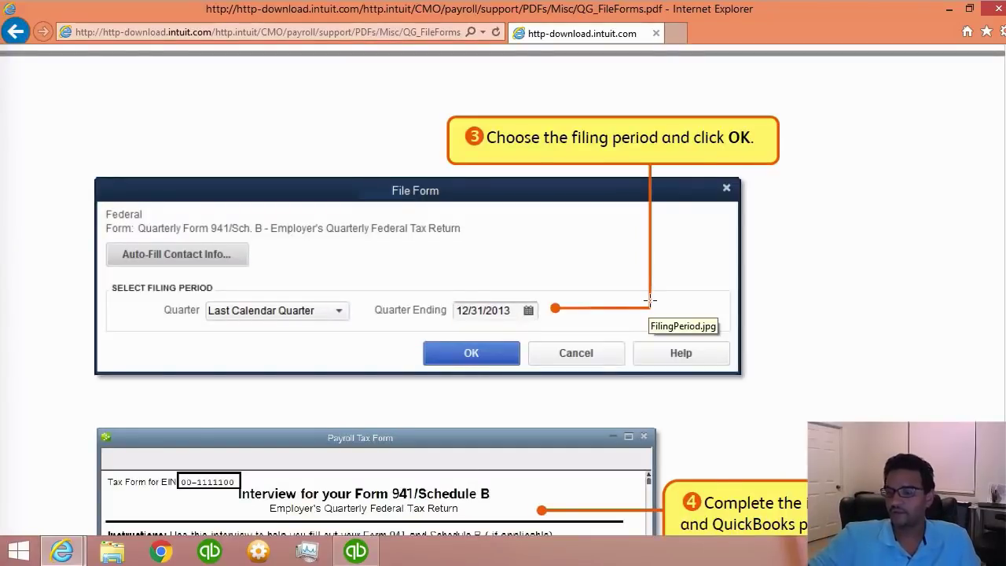
- Read the guide's steps 4–5 on reviewing and submitting Form 941, then close Internet Explorer
scroll(788, 327, "down", 3)
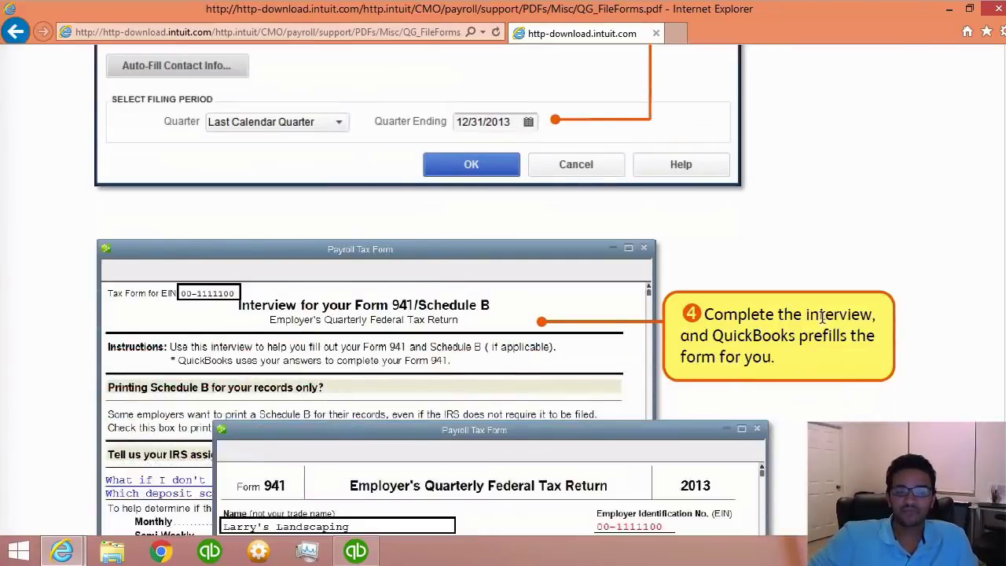
scroll(822, 316, "down", 1)
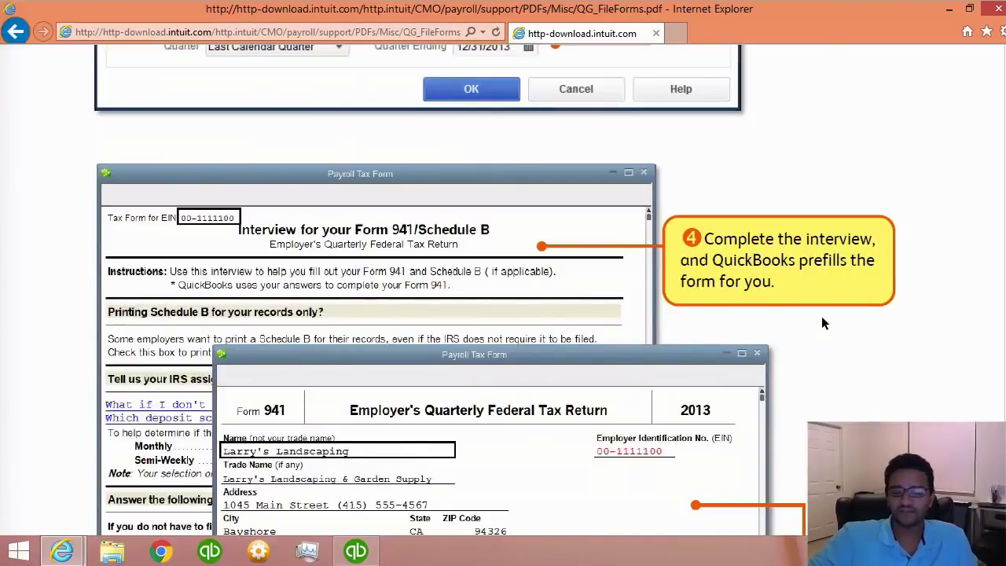
scroll(821, 316, "down", 3)
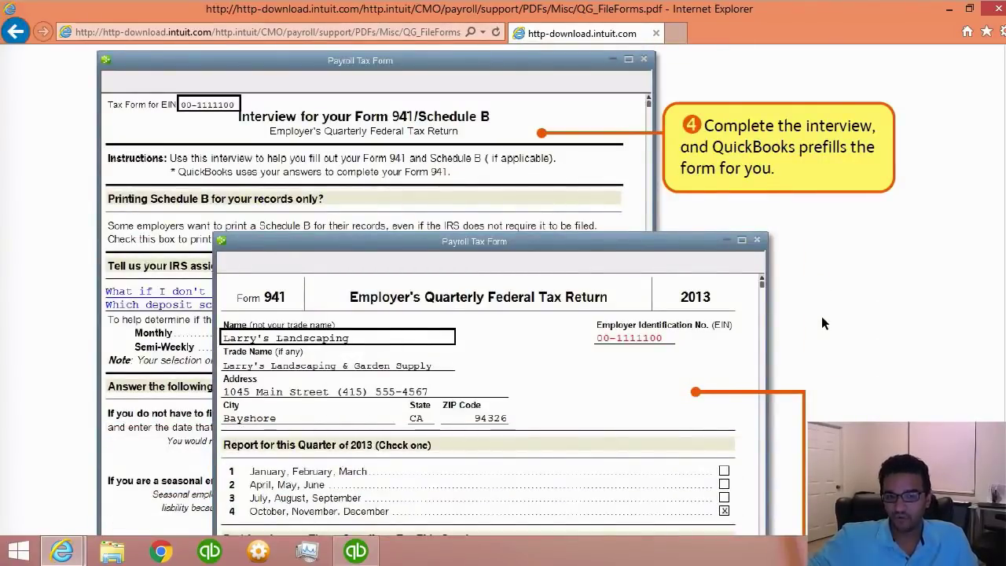
scroll(818, 316, "down", 3)
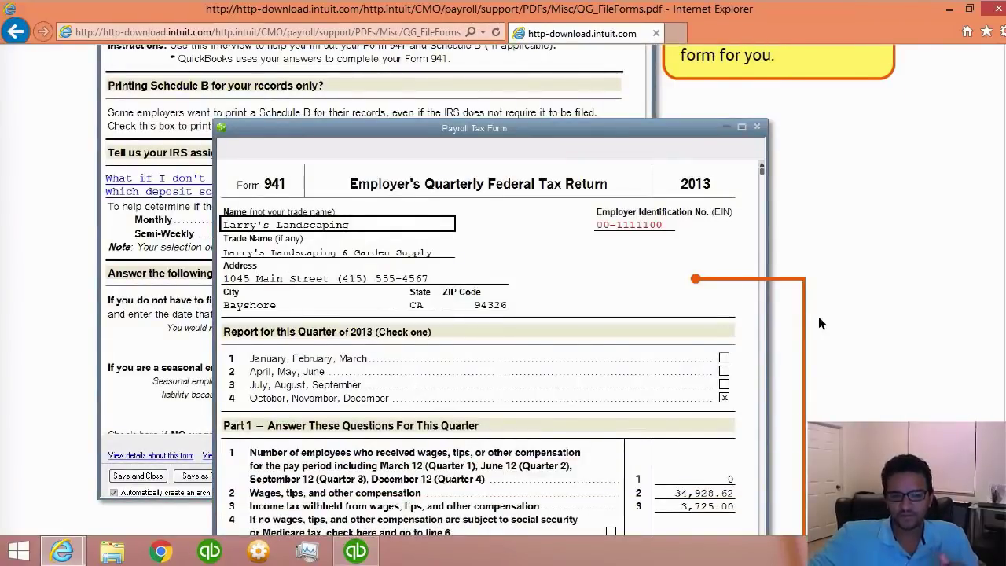
scroll(818, 316, "down", 6)
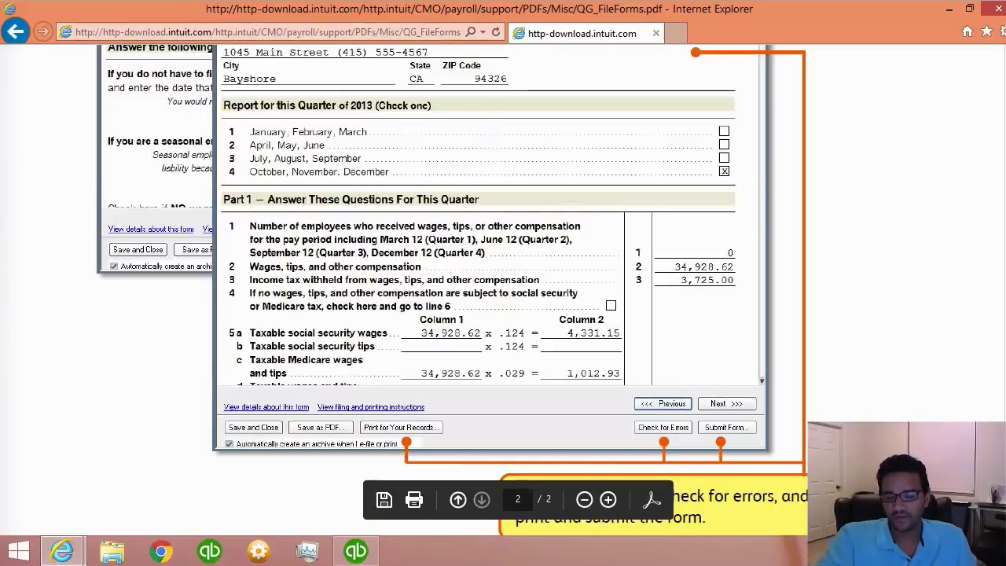
left_click(405, 426)
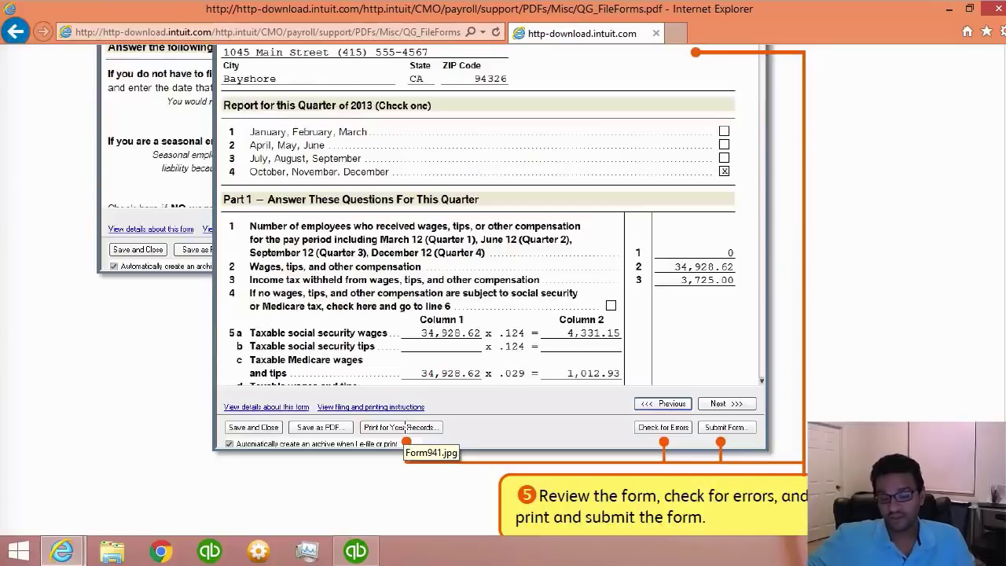
left_click(739, 423)
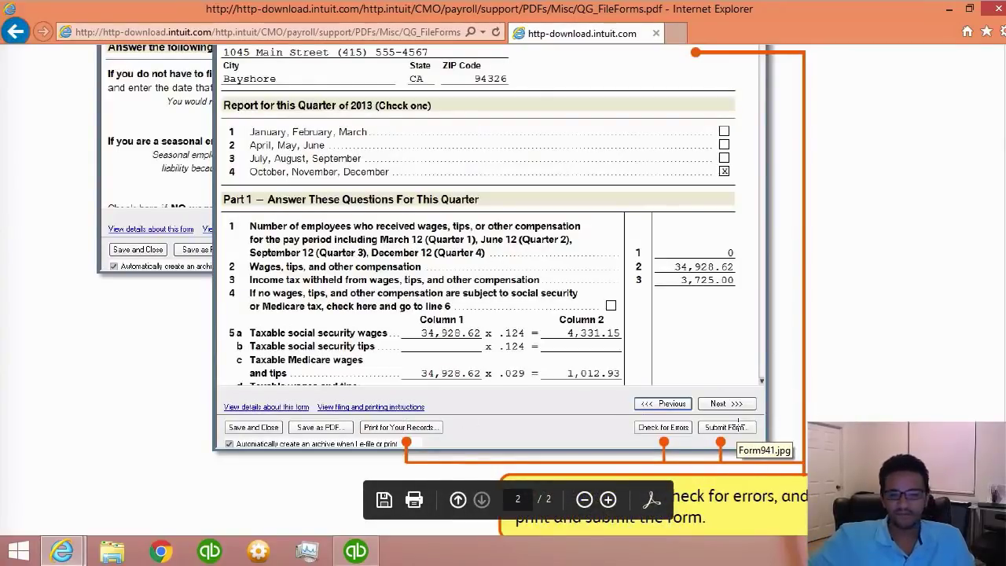
left_click(739, 424)
scroll(840, 235, "down", 1)
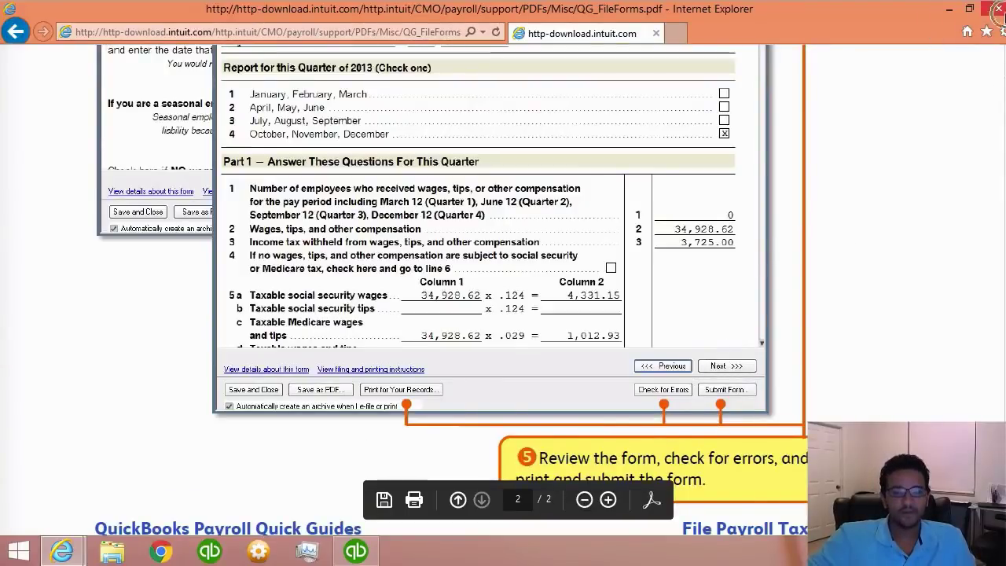
left_click(997, 9)
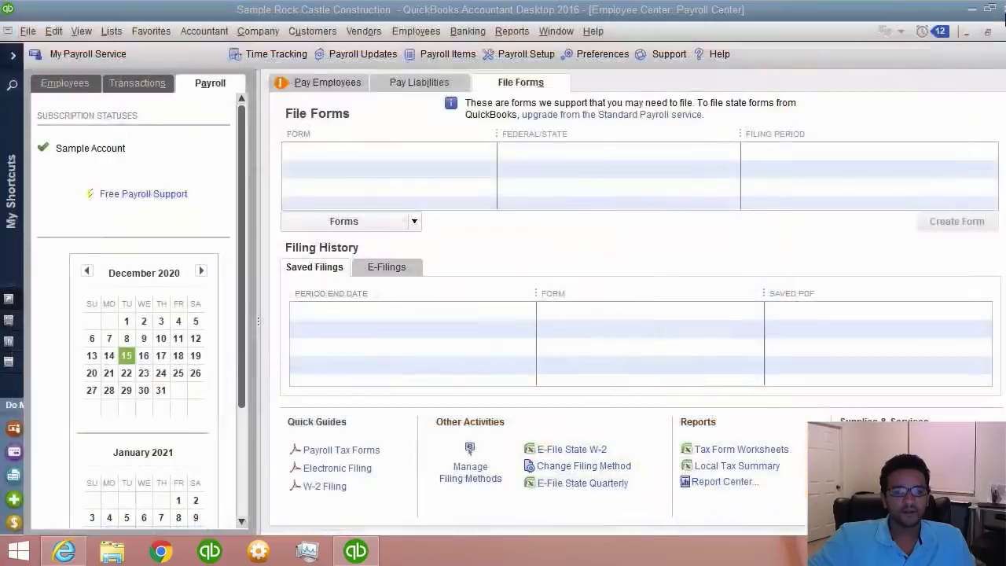
- Open the electronic filing quick guide and maximize the browser window
left_click(342, 470)
left_click(354, 470)
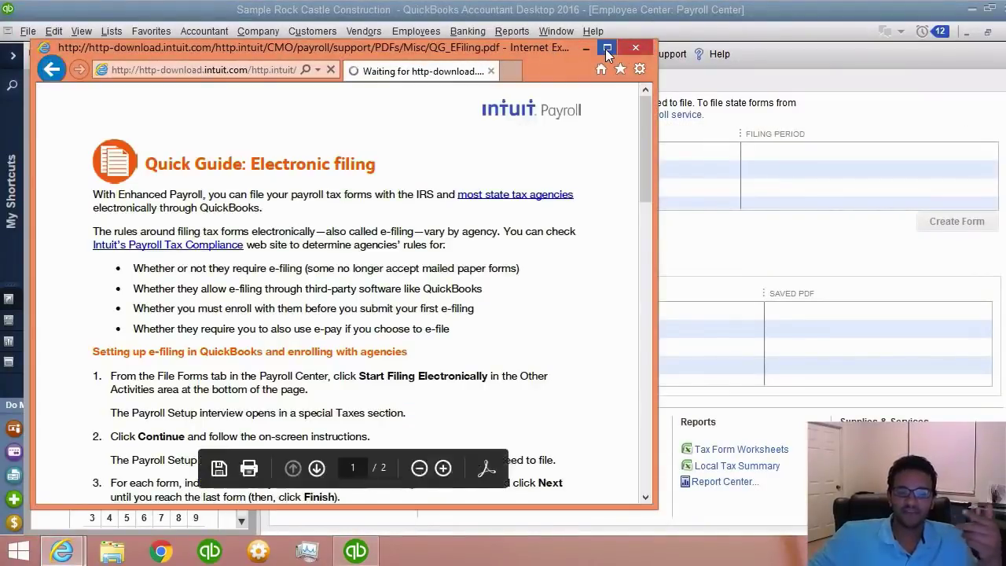
left_click(607, 49)
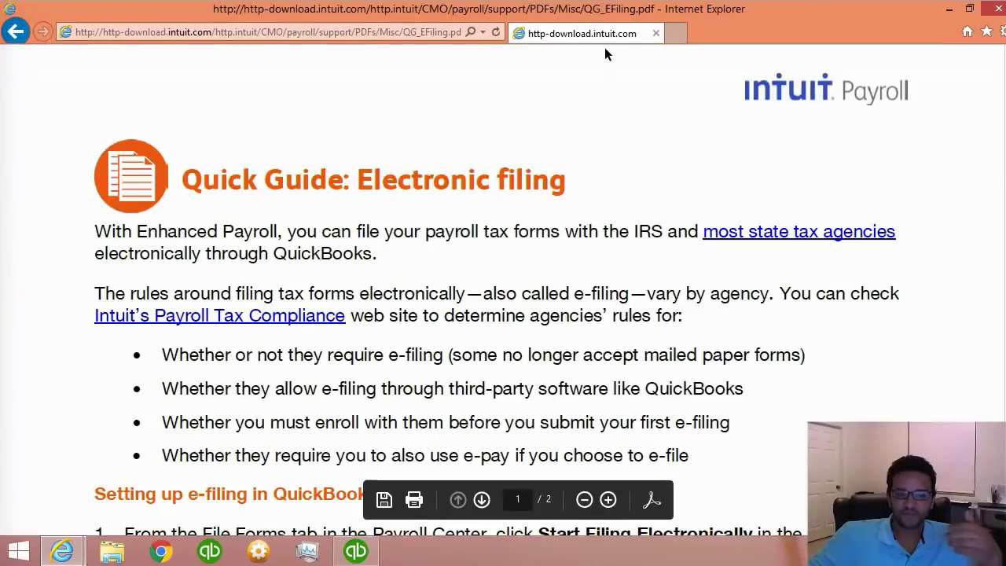
- Read through the guide's six e-filing enrollment steps and close Internet Explorer
scroll(739, 302, "down", 1)
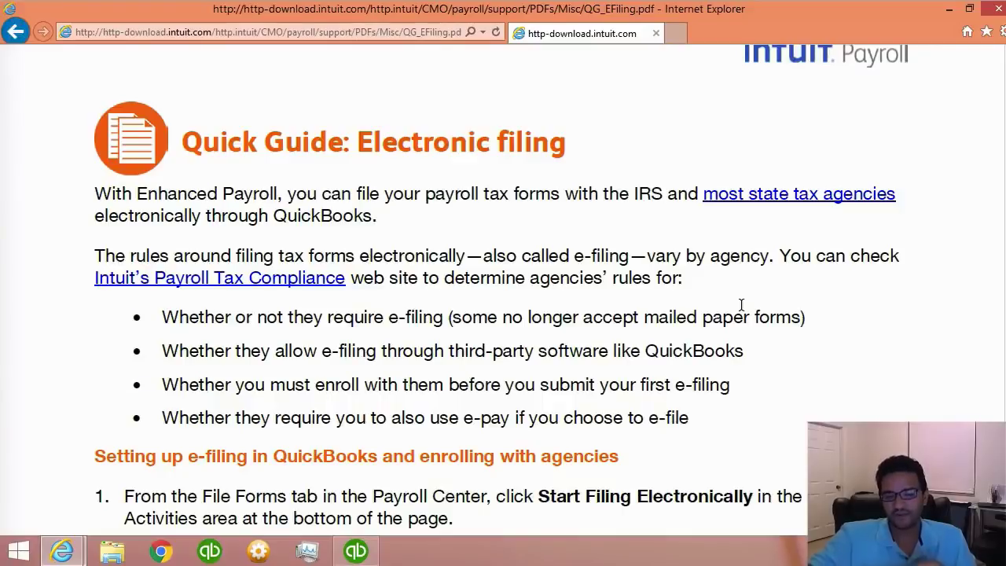
scroll(741, 304, "down", 5)
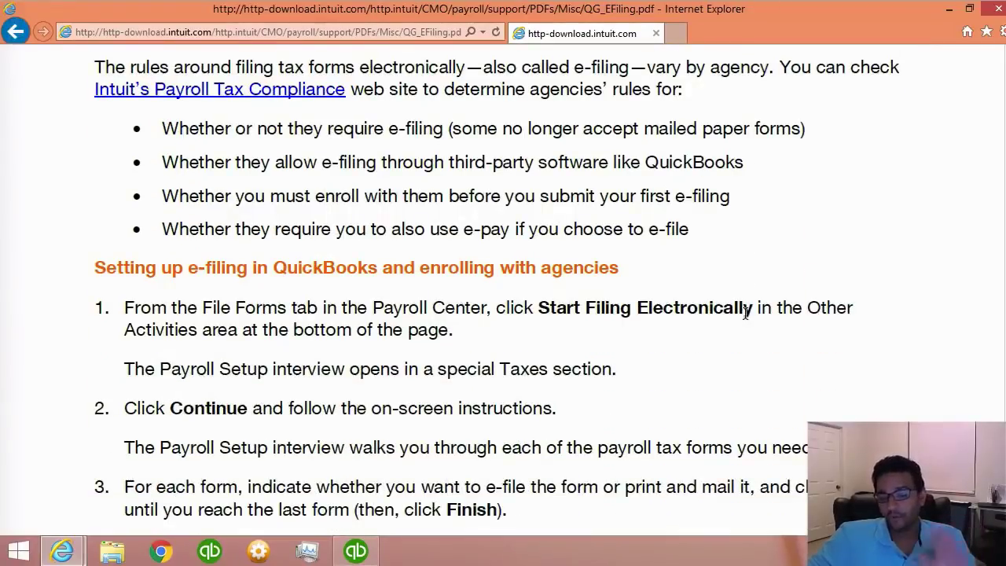
scroll(745, 313, "down", 7)
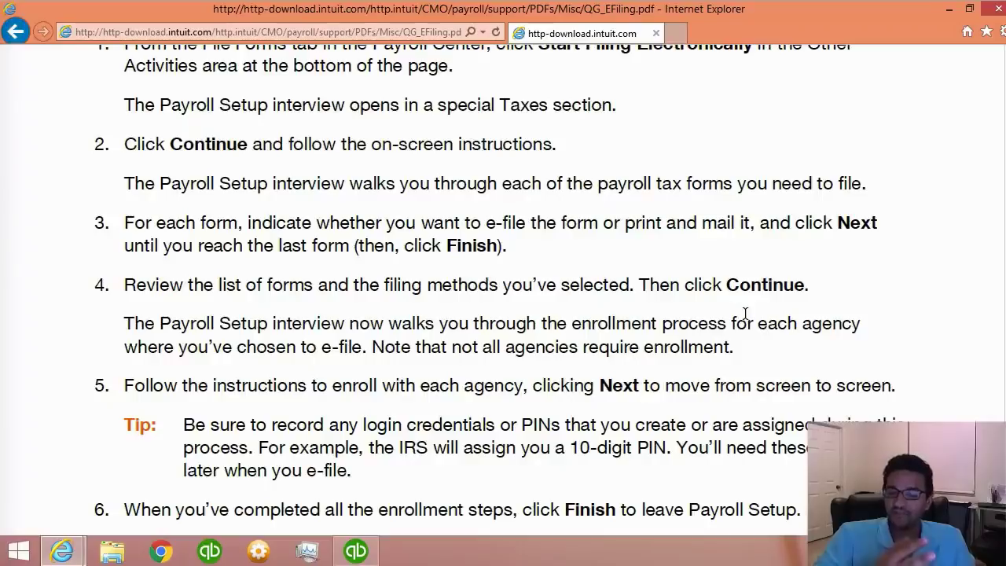
scroll(746, 313, "down", 2)
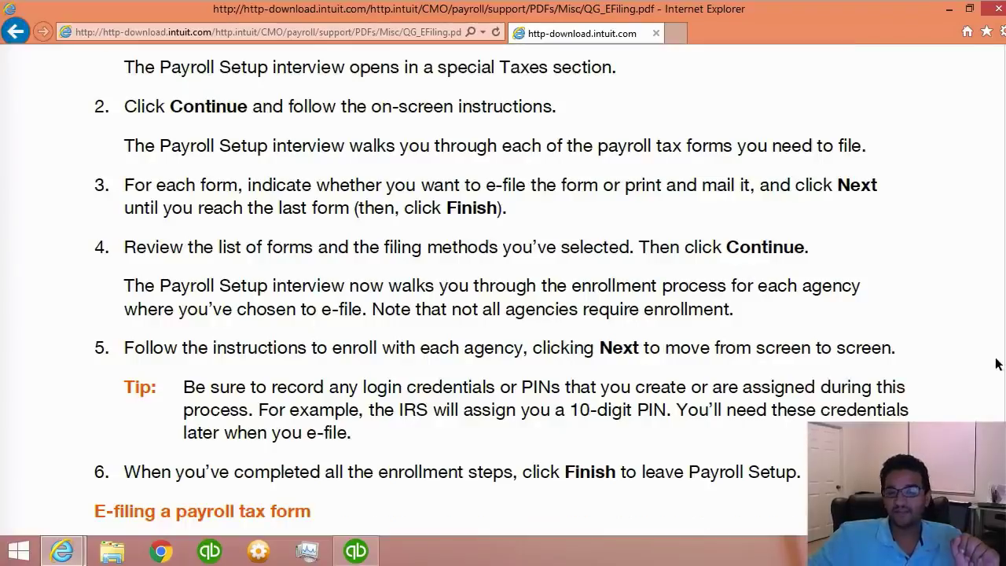
left_click(998, 10)
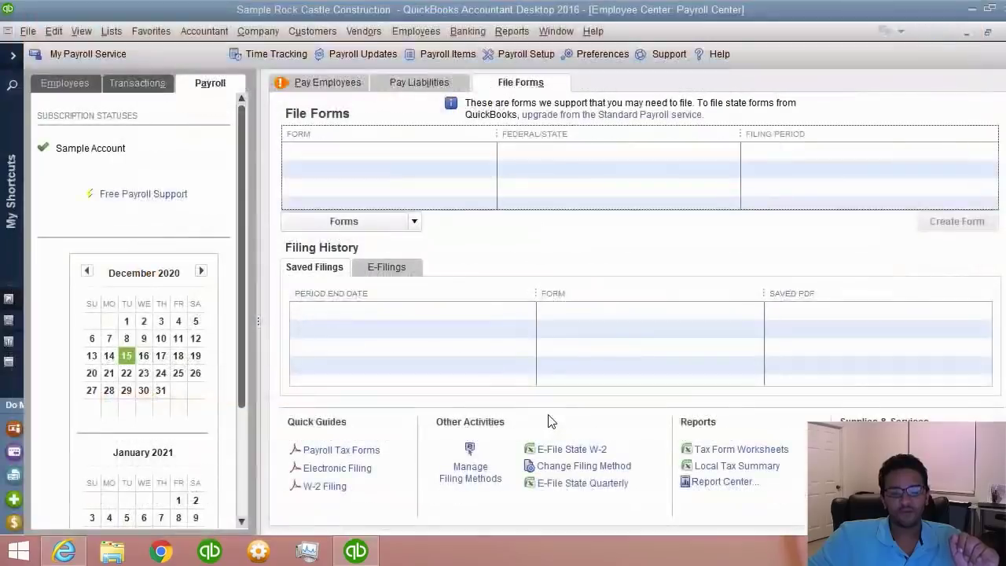
- Open the QG_FileW2.pdf guide maximized and scroll down to Filing State W-2 Forms Electronically
left_click(325, 486)
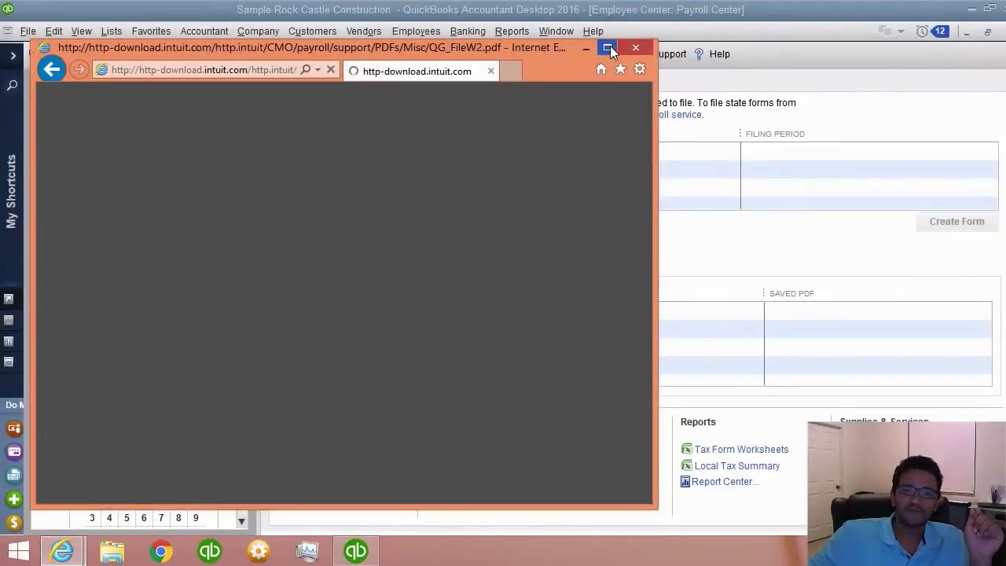
left_click(607, 47)
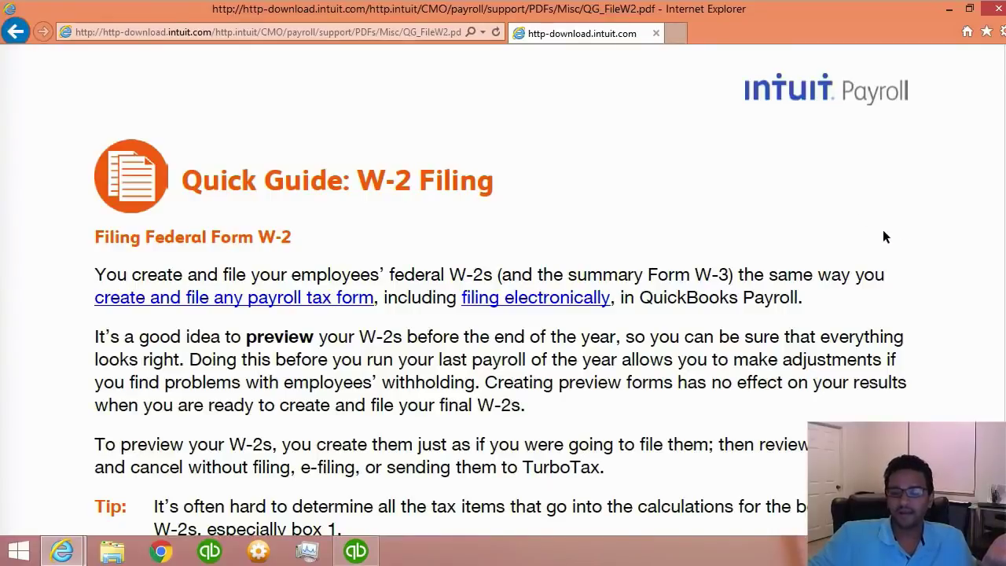
scroll(880, 234, "down", 1)
scroll(876, 236, "down", 1)
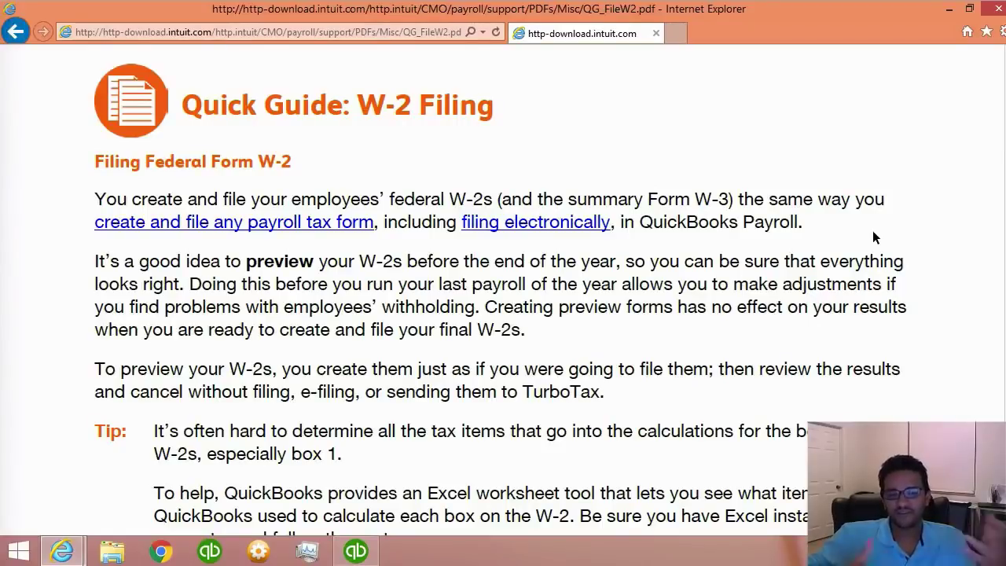
scroll(872, 230, "down", 3)
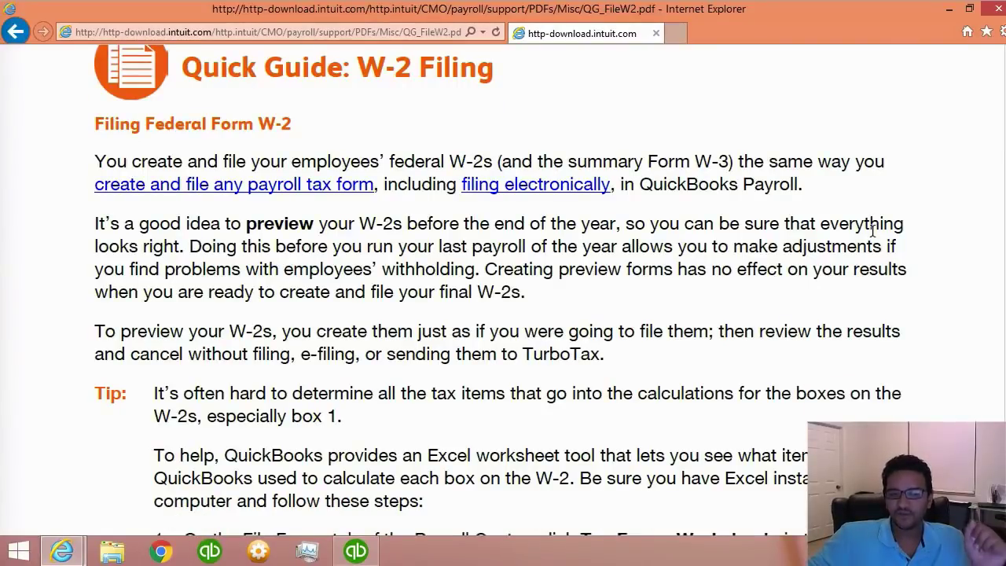
scroll(871, 231, "down", 2)
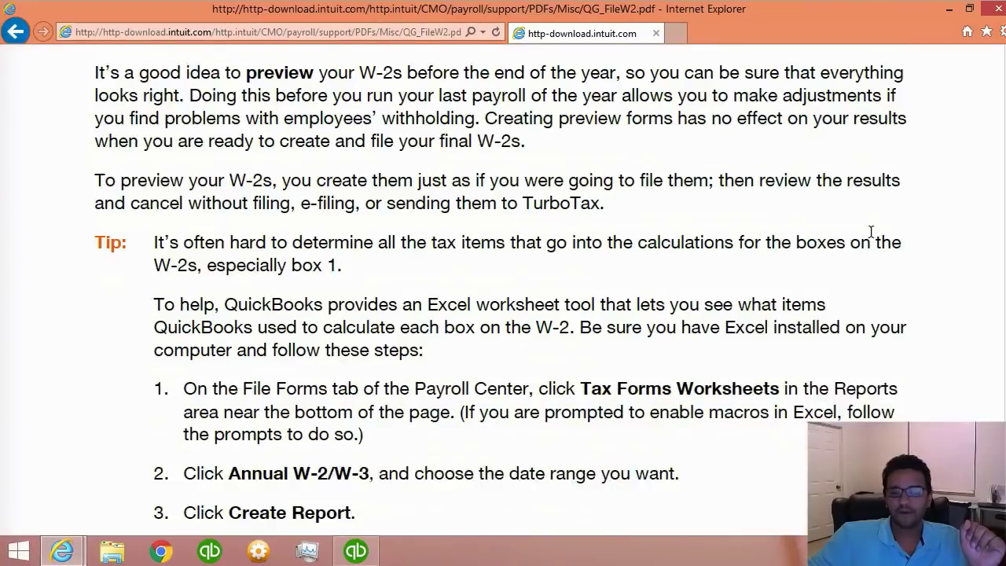
scroll(871, 231, "down", 2)
scroll(867, 234, "down", 1)
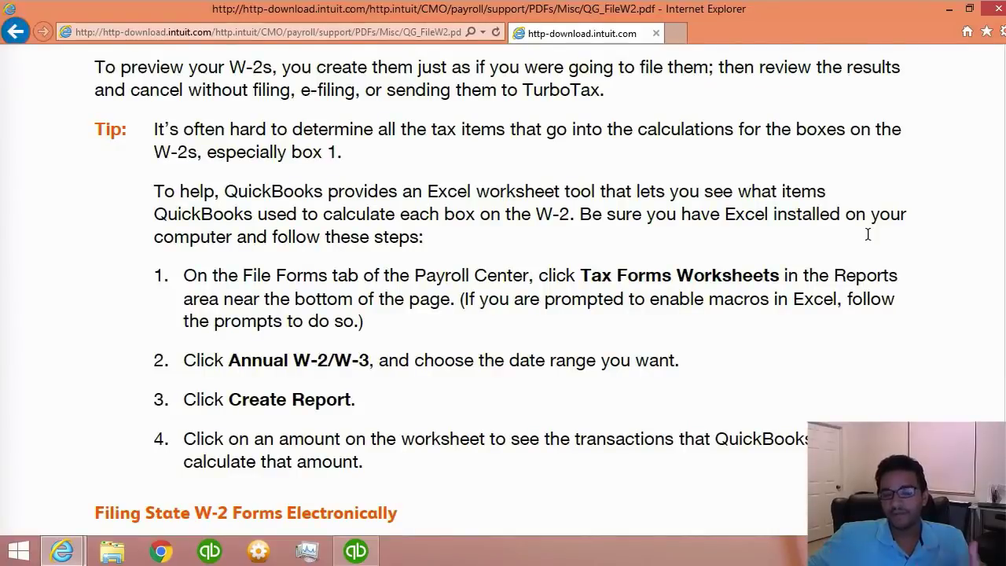
scroll(866, 234, "down", 6)
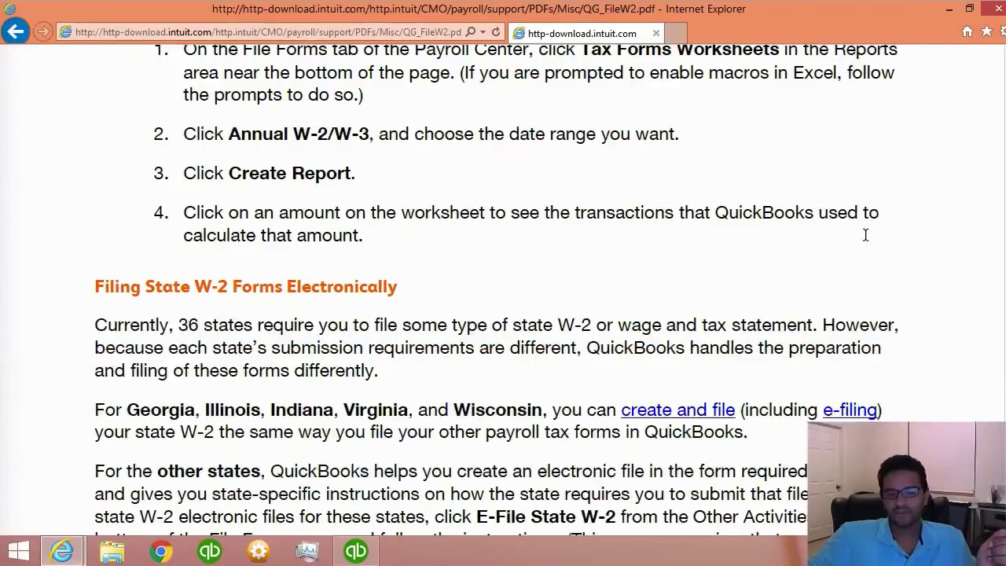
scroll(866, 234, "down", 3)
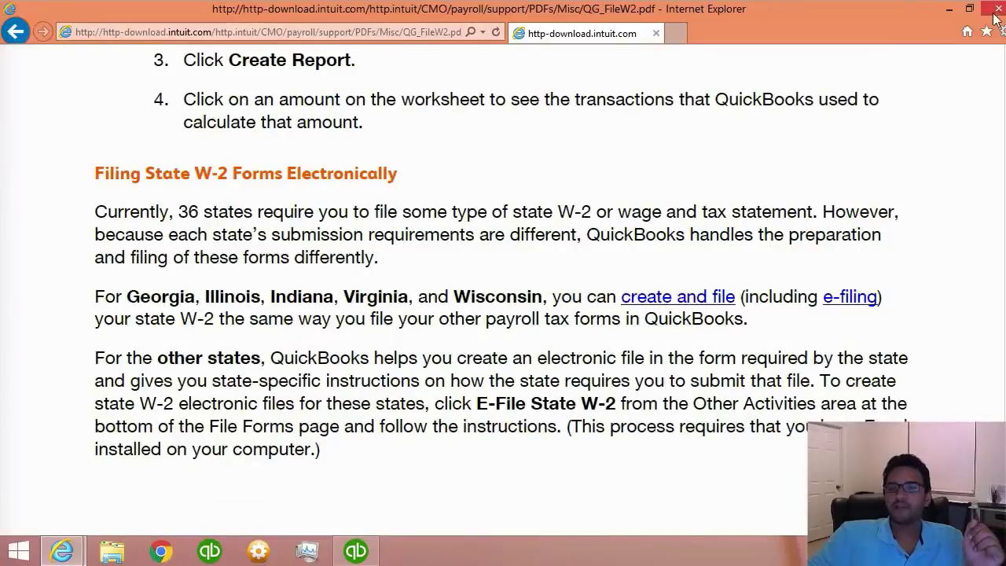
- Close the W-2 guide, highlight topic 7.7 on tracking time for payroll, and return to QuickBooks
left_click(997, 10)
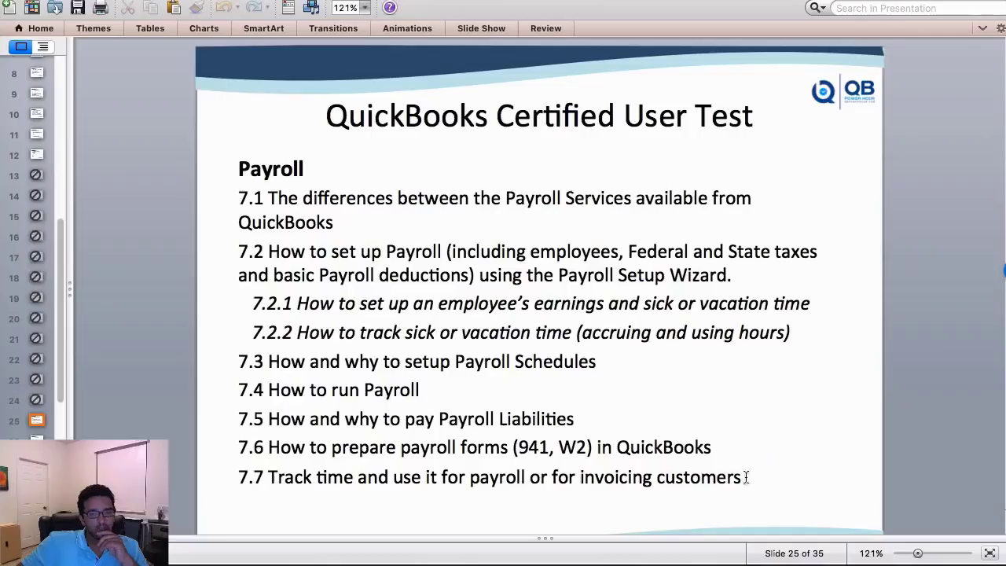
left_click_drag(743, 477, 223, 481)
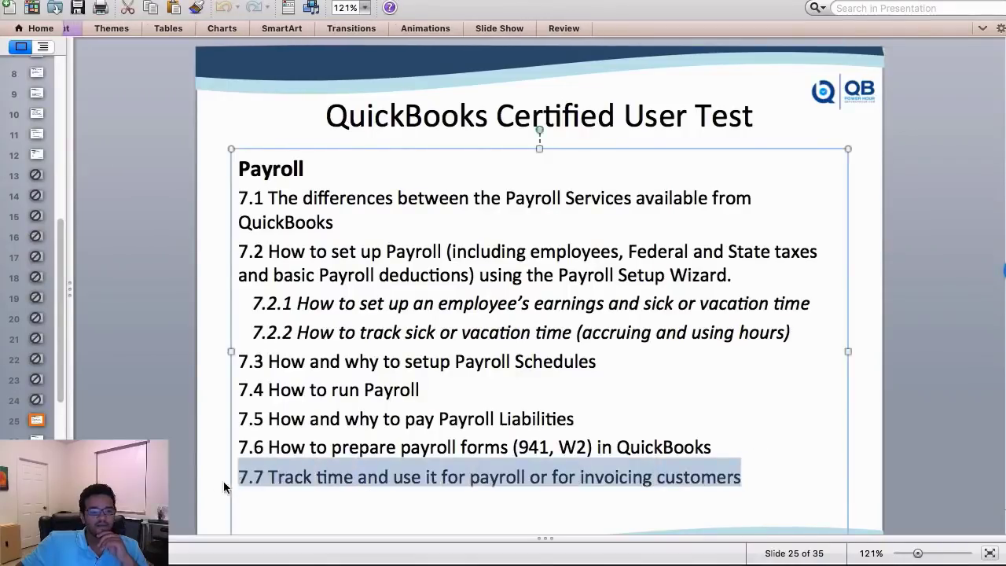
left_click(173, 476)
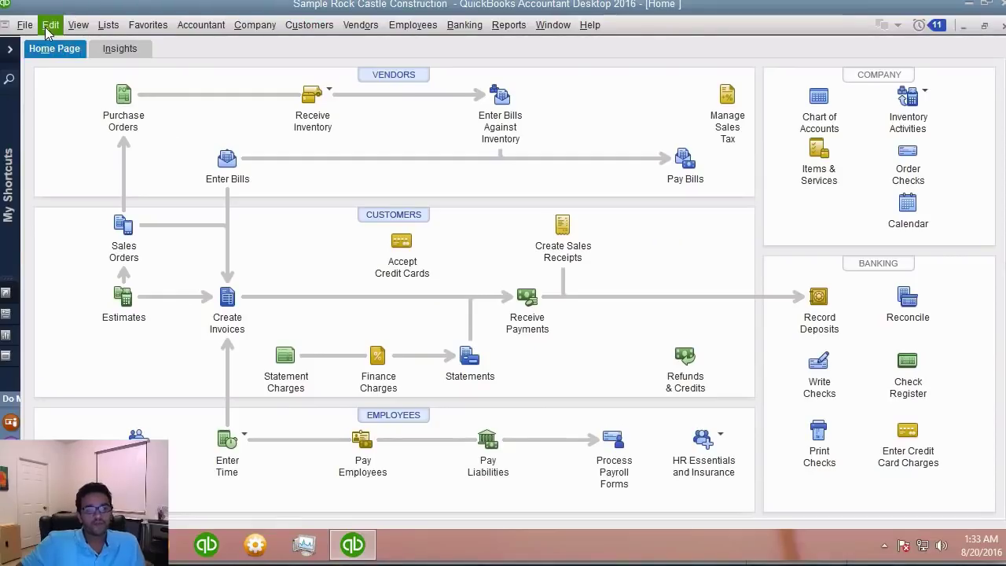
- Open Edit > Preferences at the Time & Expenses Company Preferences
left_click(48, 27)
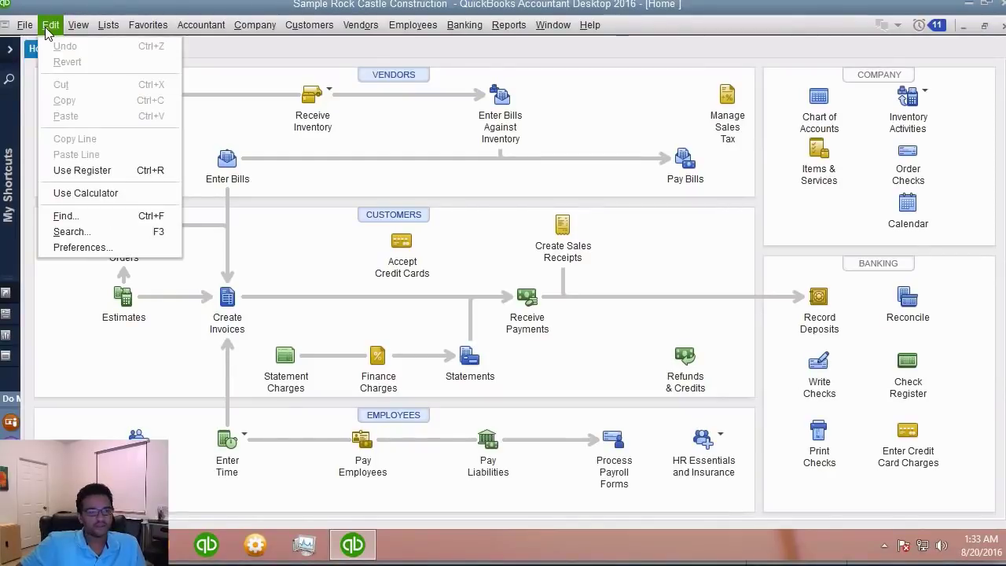
left_click(70, 248)
left_click_drag(199, 421, 194, 430)
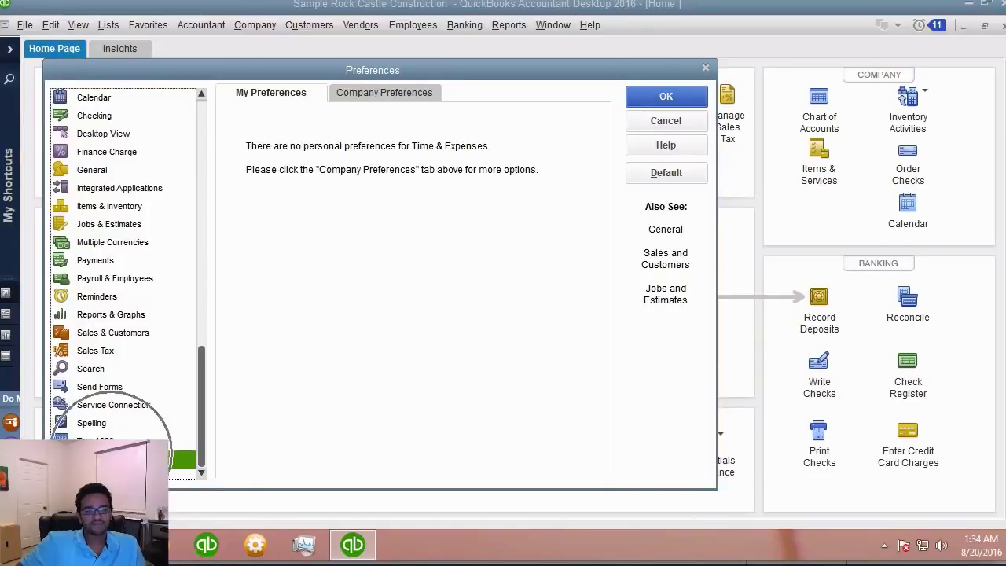
left_click(375, 87)
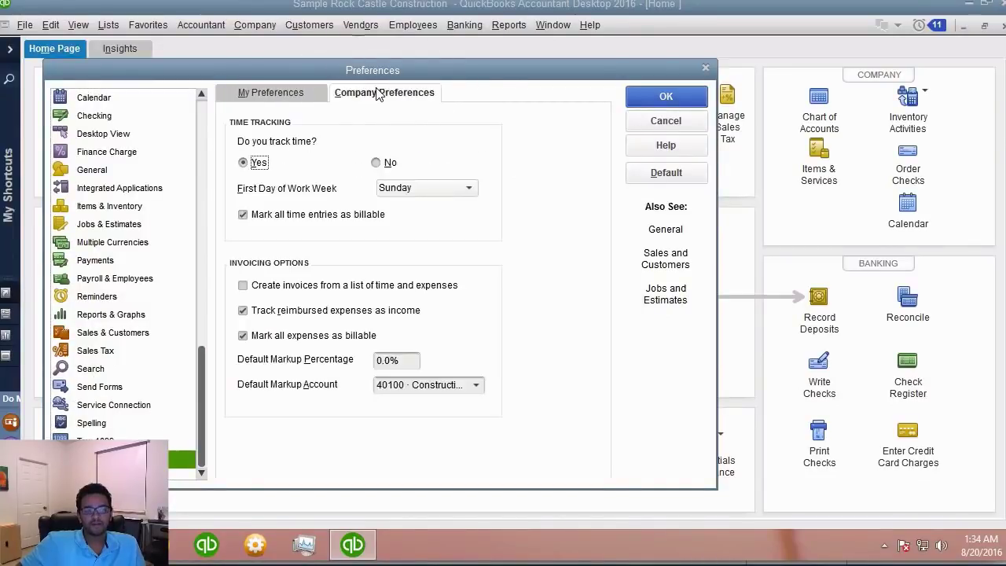
- Keep time tracking on, start the work week on Monday, and stop marking time entries billable
left_click(271, 152)
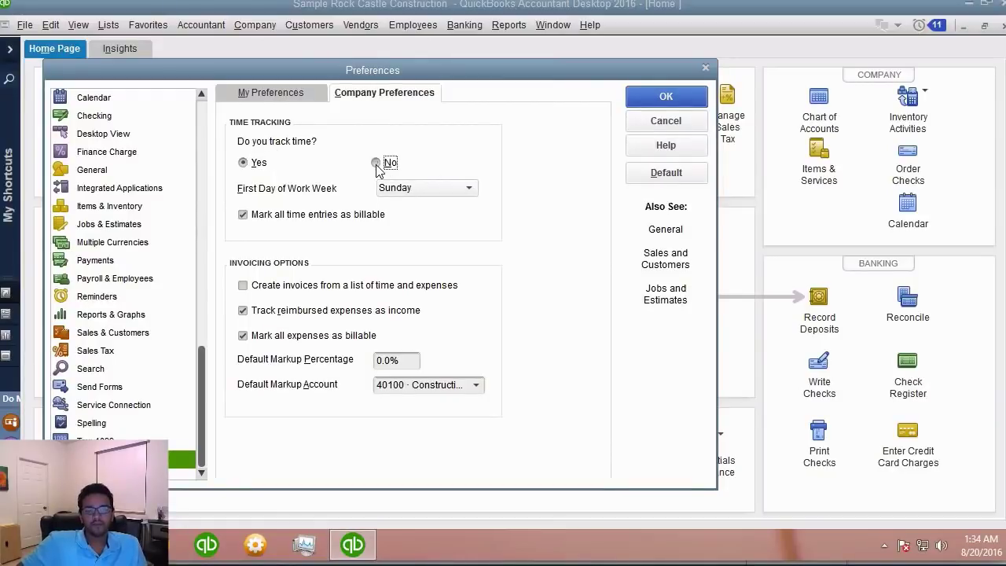
left_click(378, 162)
left_click(265, 170)
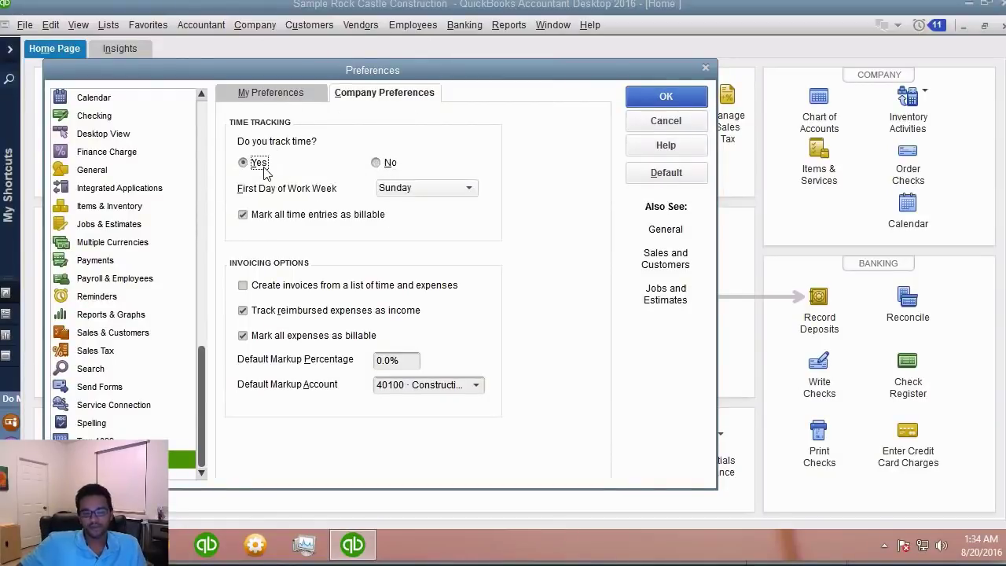
left_click(412, 189)
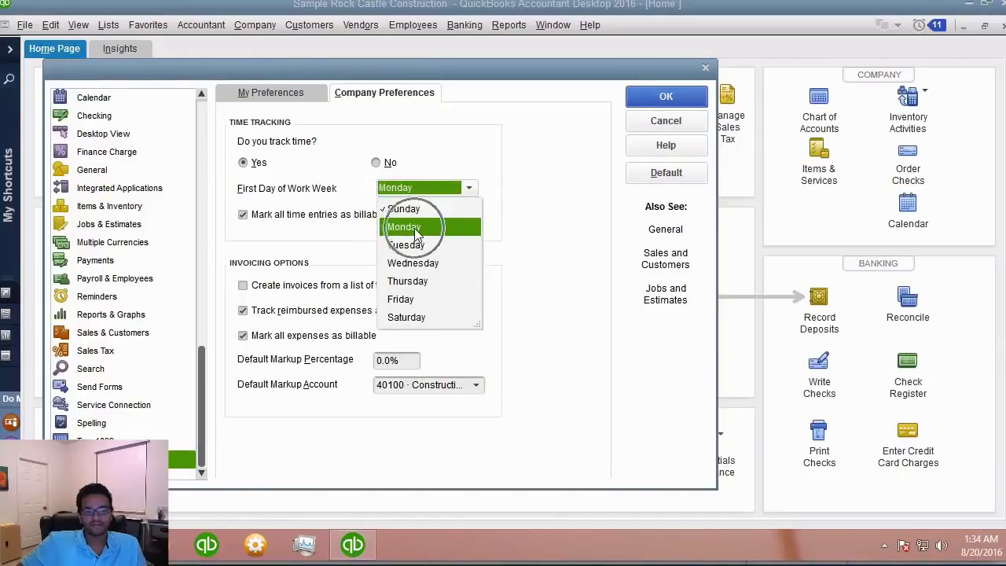
left_click(415, 228)
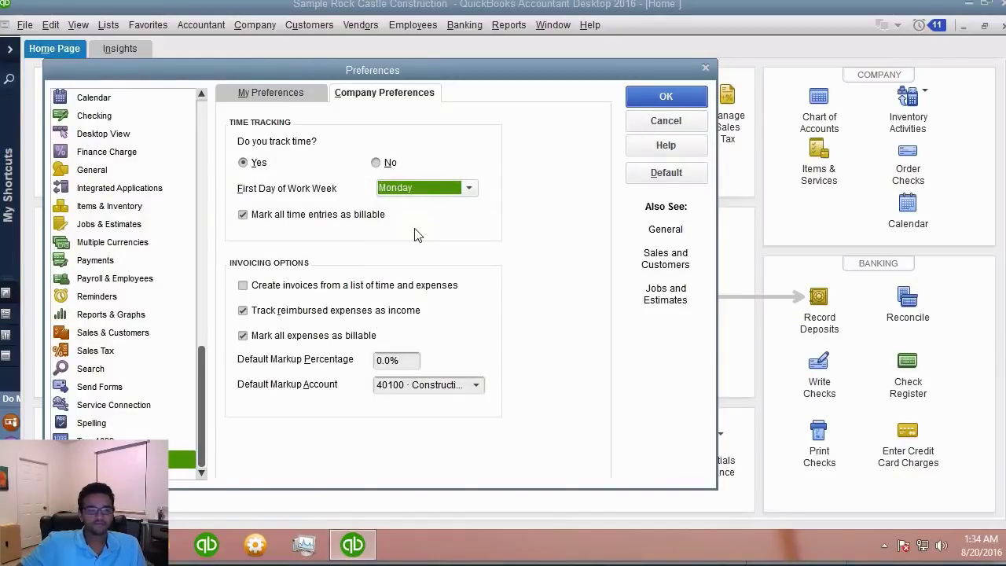
key("Tab")
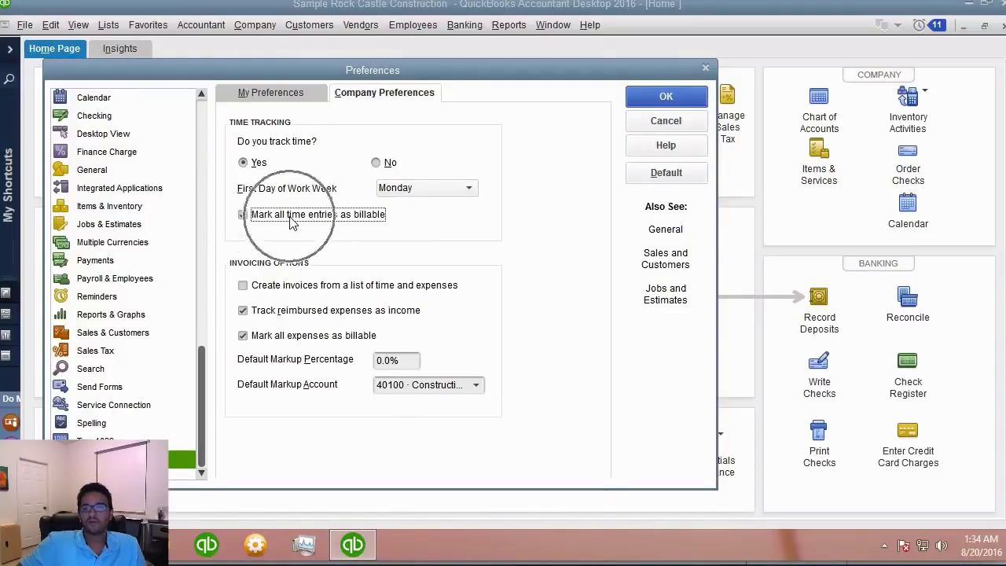
left_click(291, 221)
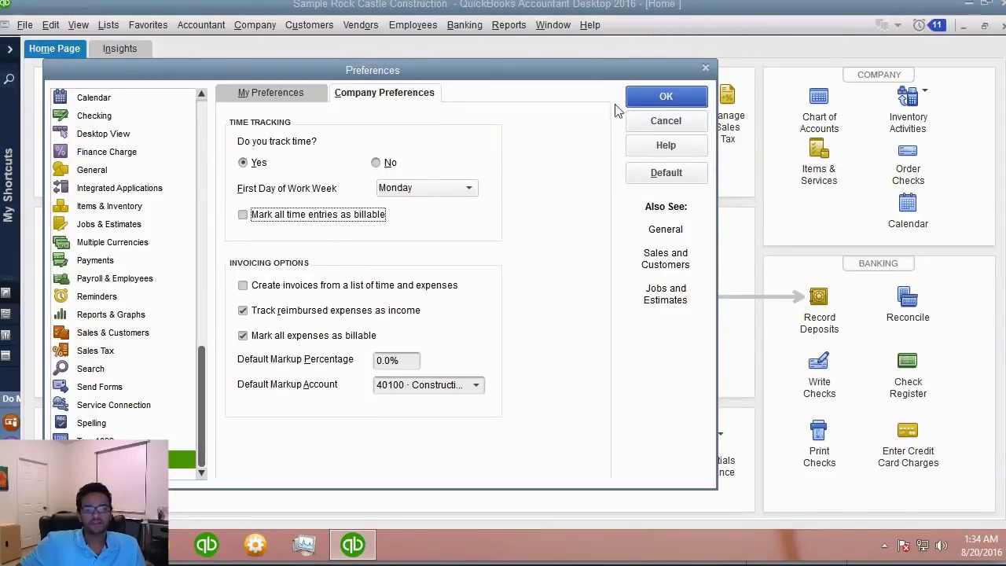
left_click(651, 101)
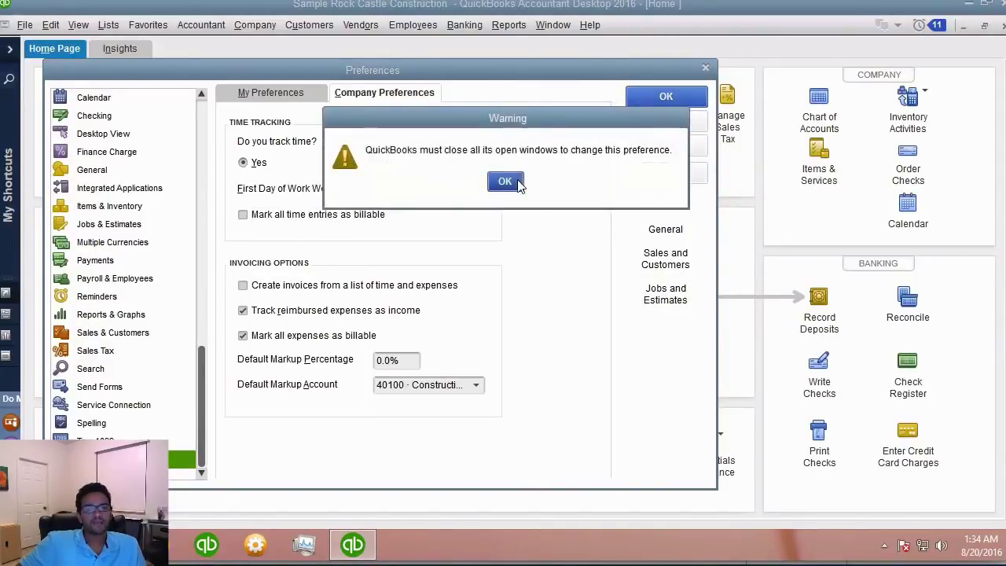
left_click(515, 183)
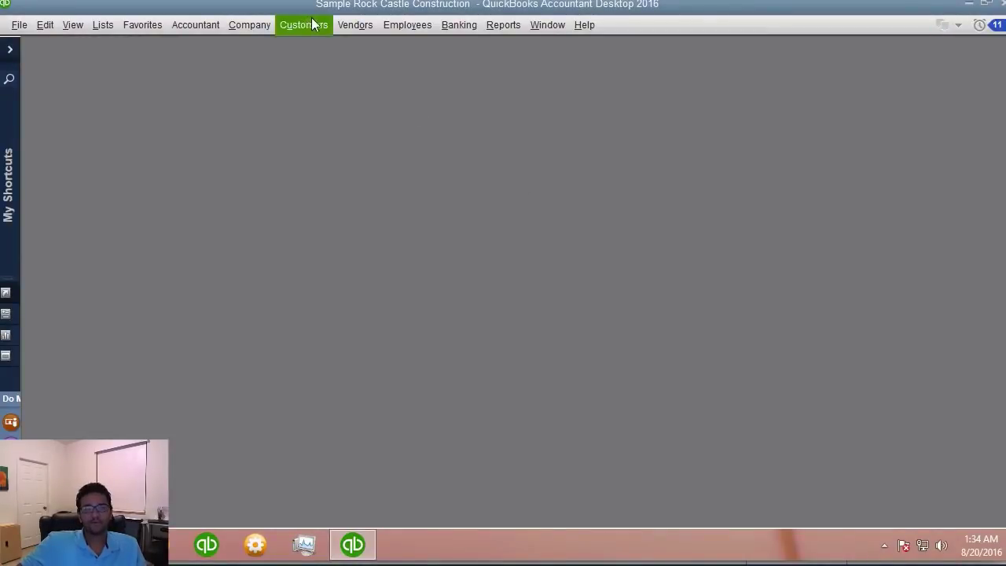
- Bring up the company Home Page and maximize it
left_click(413, 25)
left_click(440, 86)
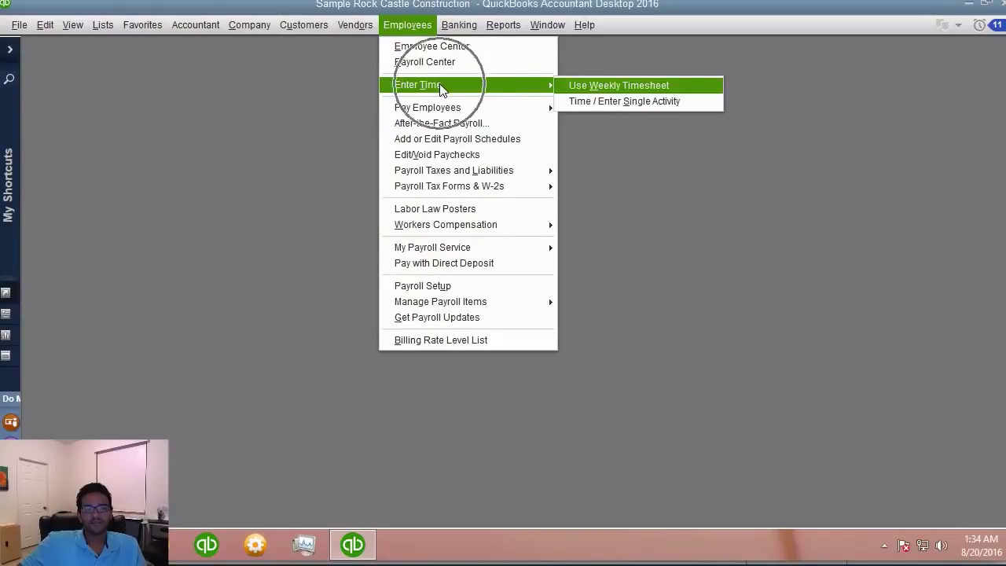
left_click(666, 88)
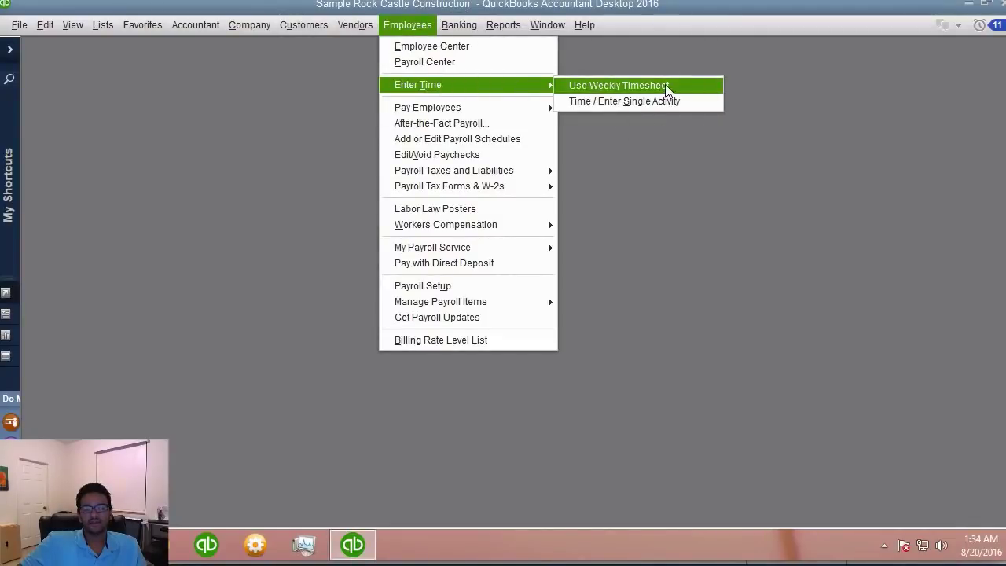
key("Escape")
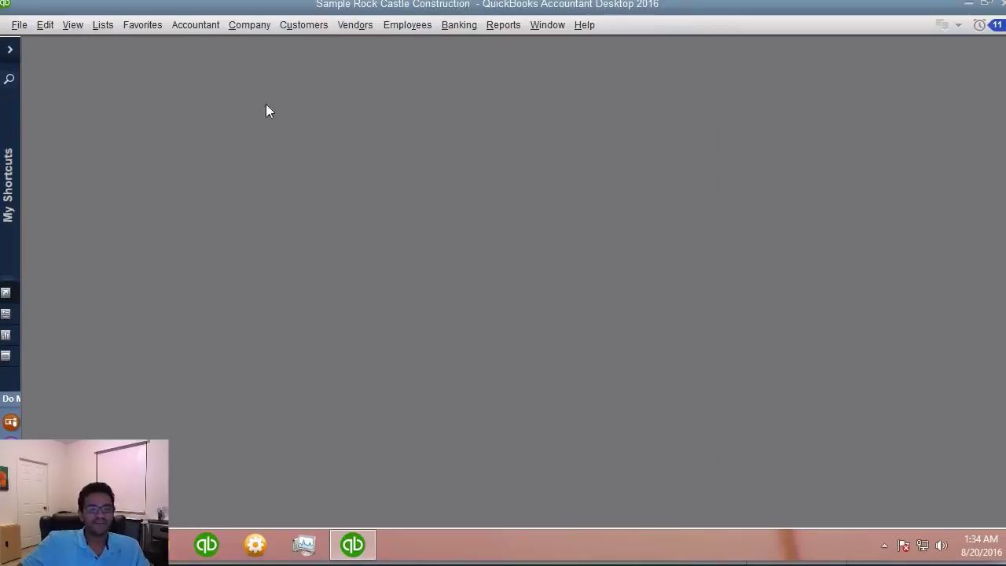
left_click(249, 24)
left_click(252, 46)
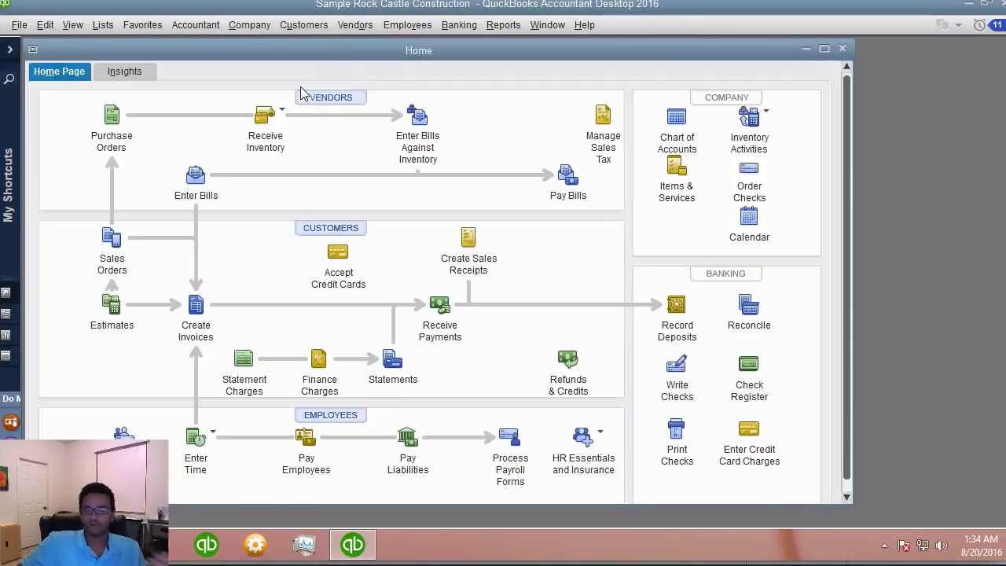
double_click(300, 50)
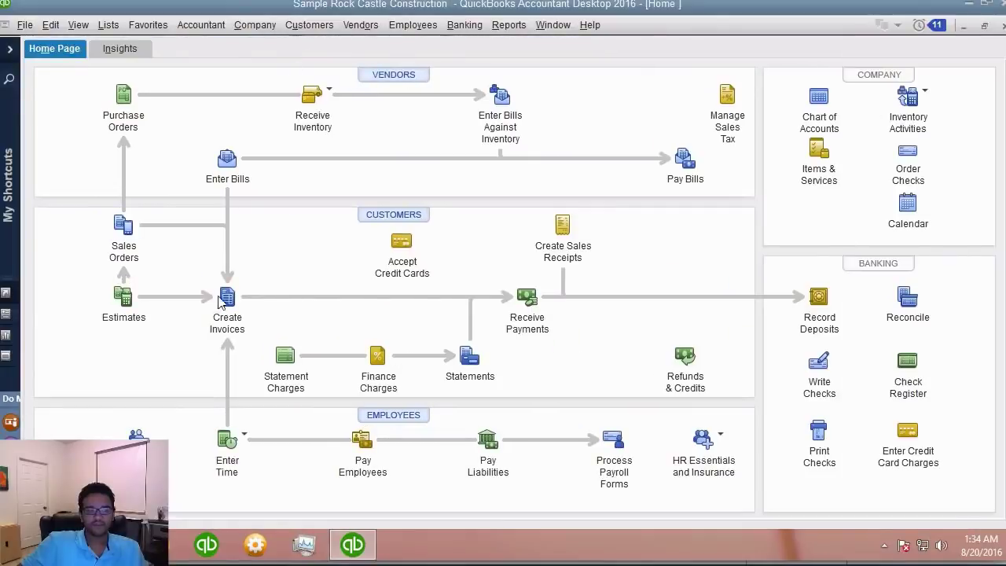
- Open the employee's Dec 14–20, 2020 weekly timesheet with 35 Installation hours and widen Customer:Job
left_click(226, 441)
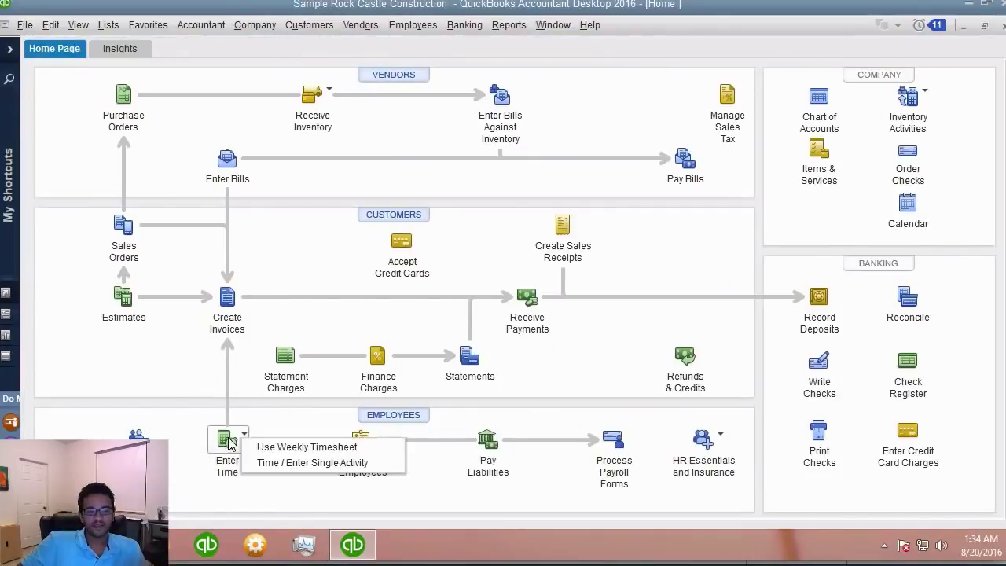
left_click(310, 447)
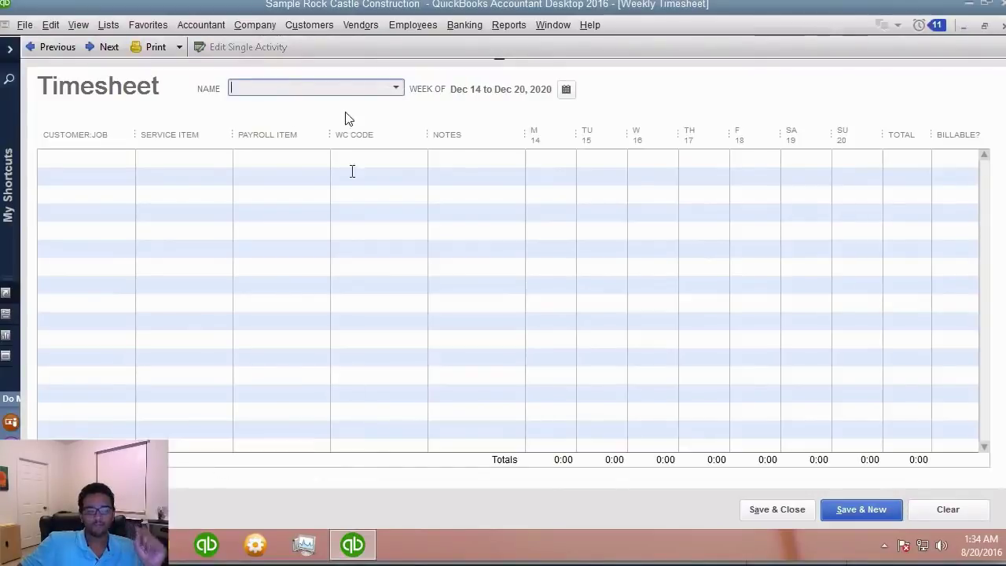
left_click(398, 90)
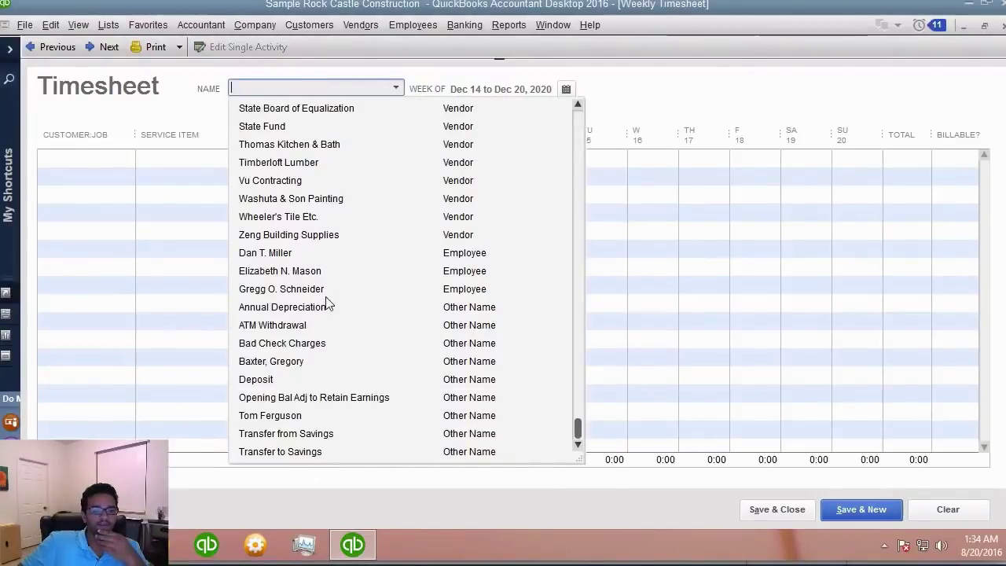
left_click(296, 293)
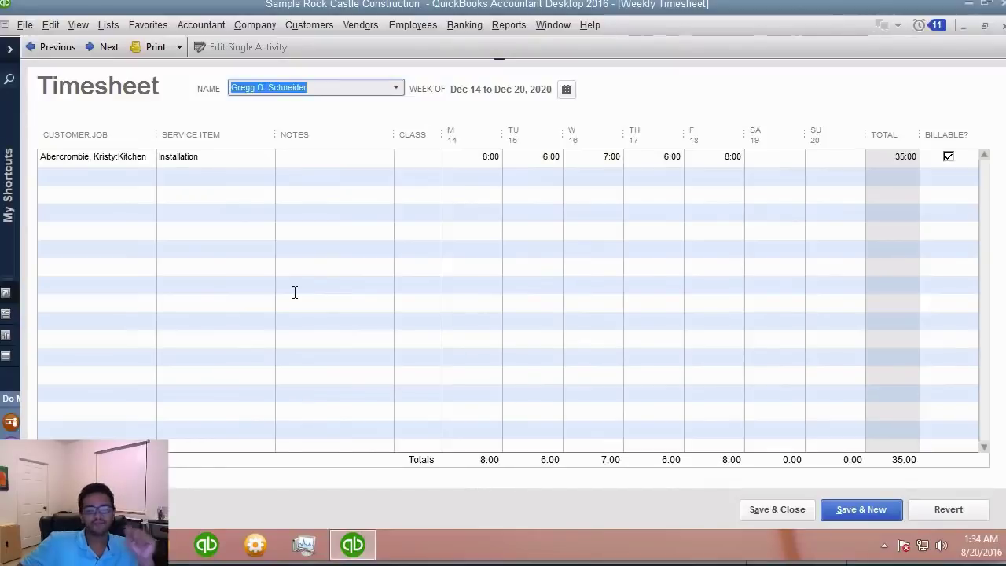
left_click_drag(157, 134, 169, 134)
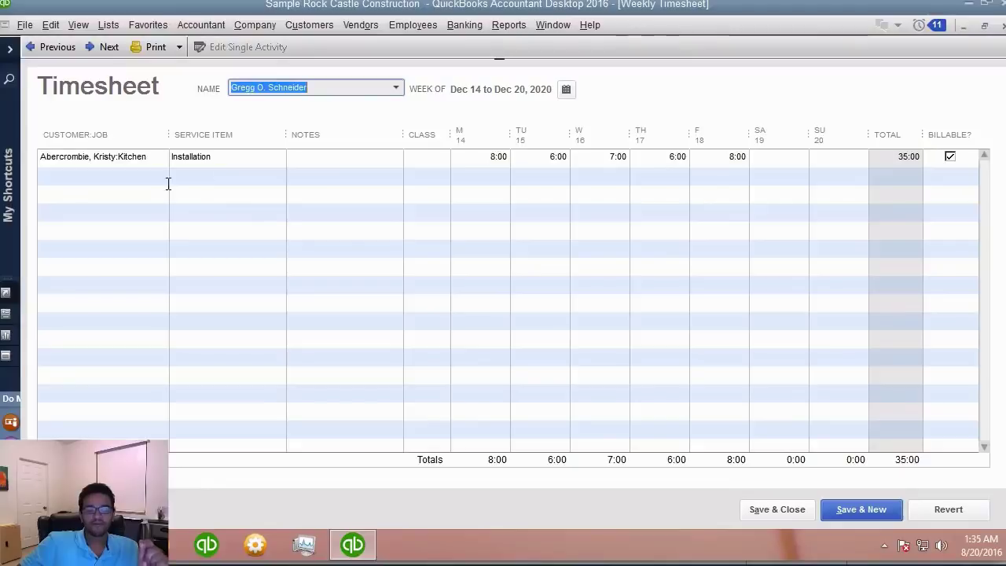
- Open the Employee Center and edit the employee's record
left_click(318, 29)
mouse_move(361, 29)
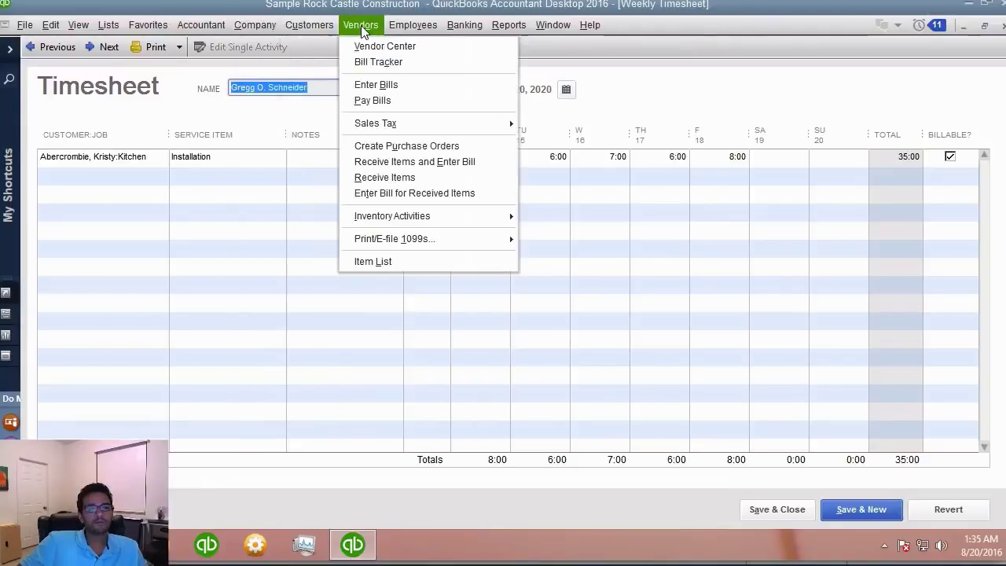
mouse_move(405, 28)
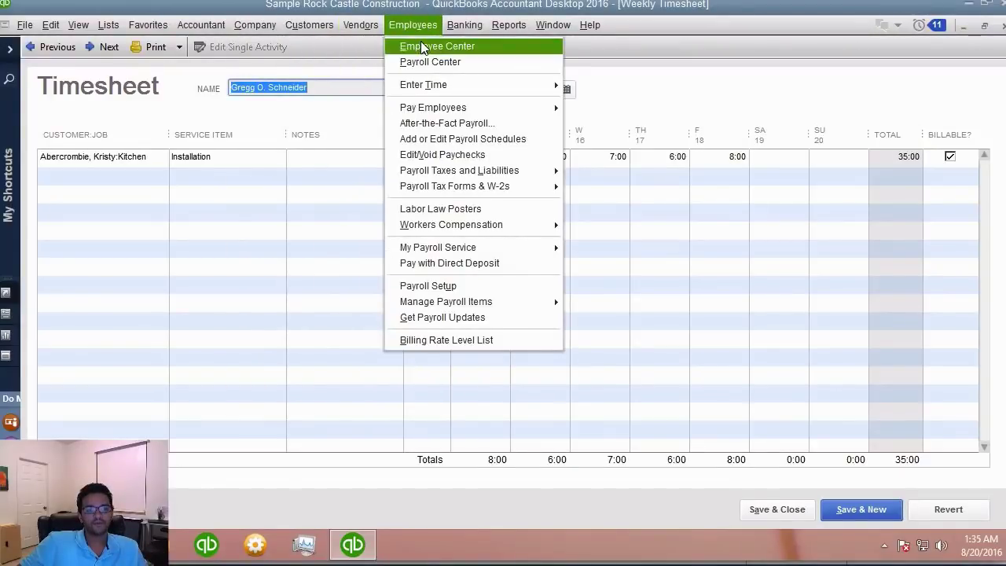
left_click(424, 47)
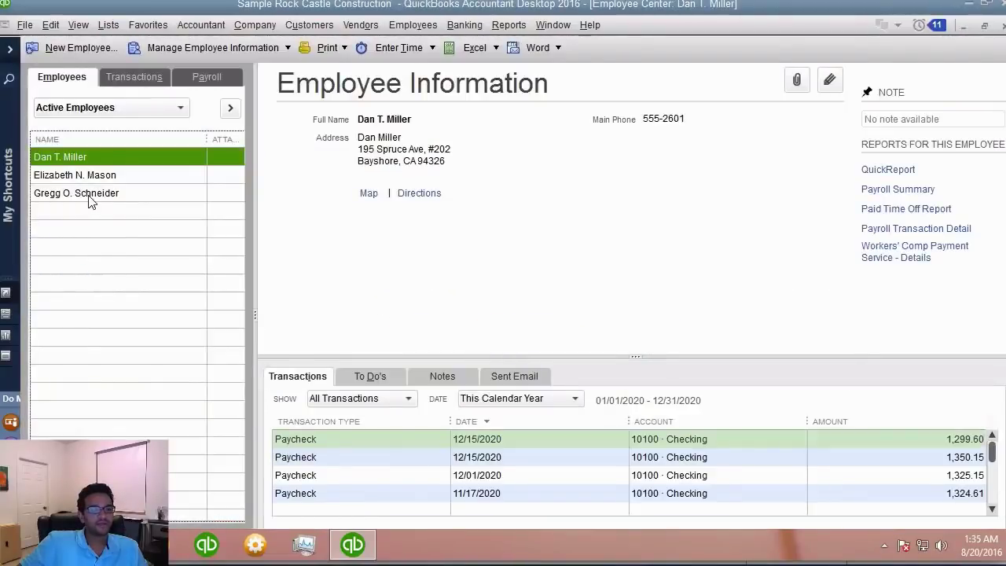
right_click(89, 197)
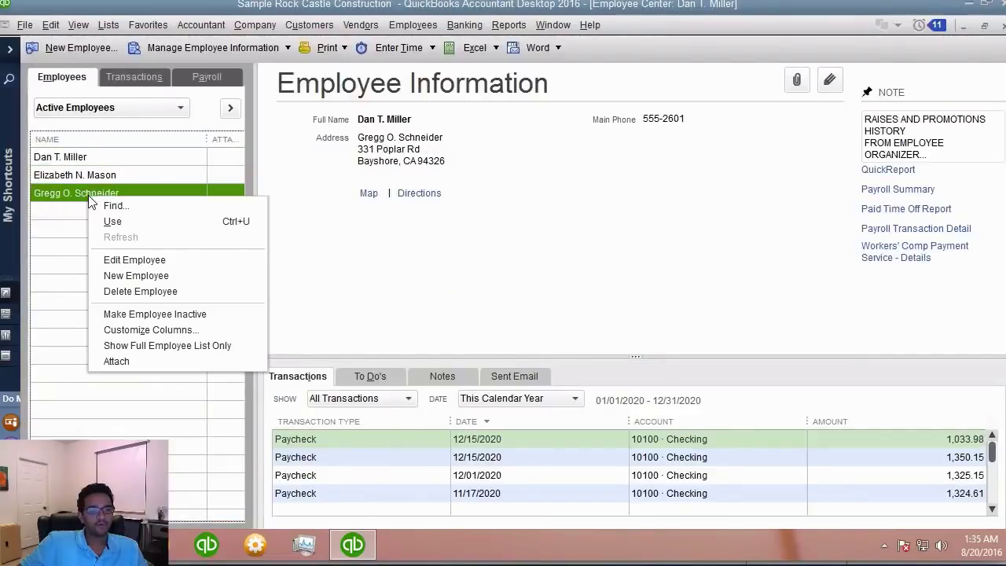
left_click(145, 260)
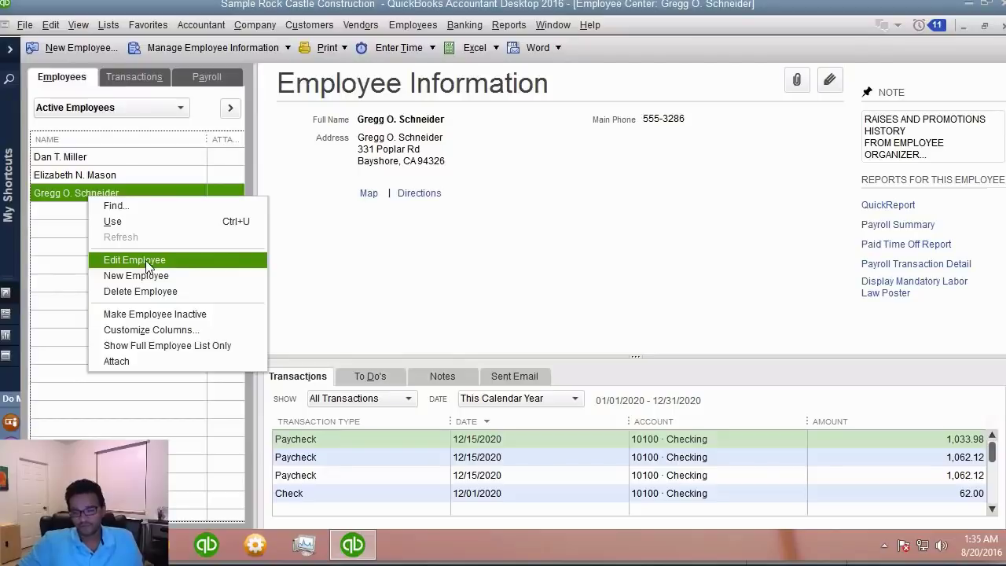
left_click(146, 261)
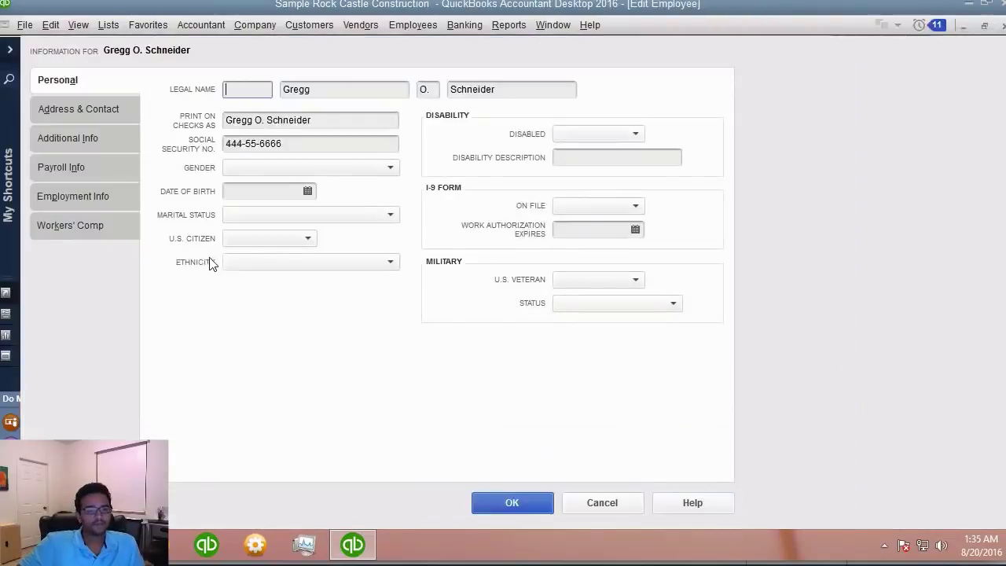
- In Payroll Info, enable 'Use time data to create paychecks' and save the record
left_click(97, 165)
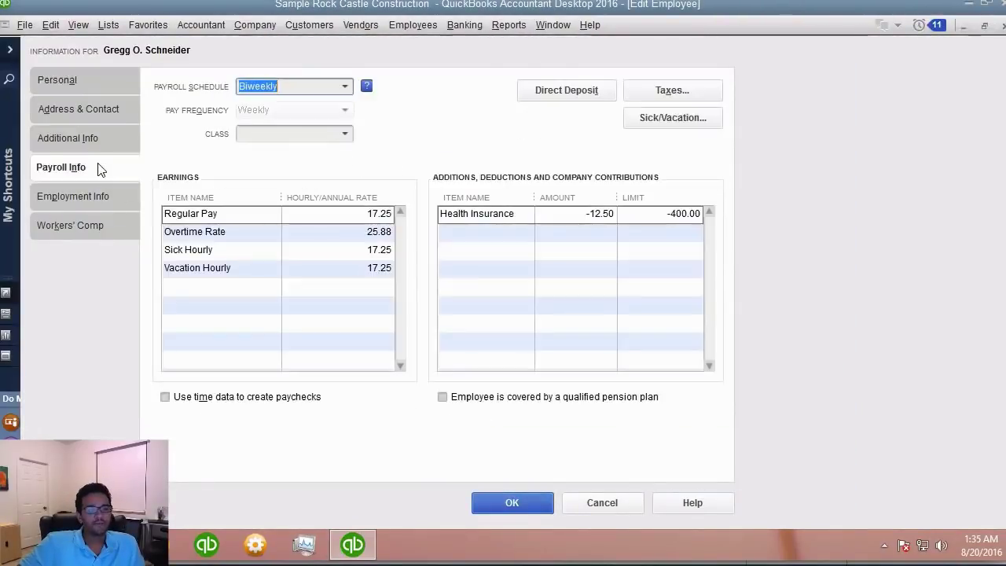
left_click(164, 398)
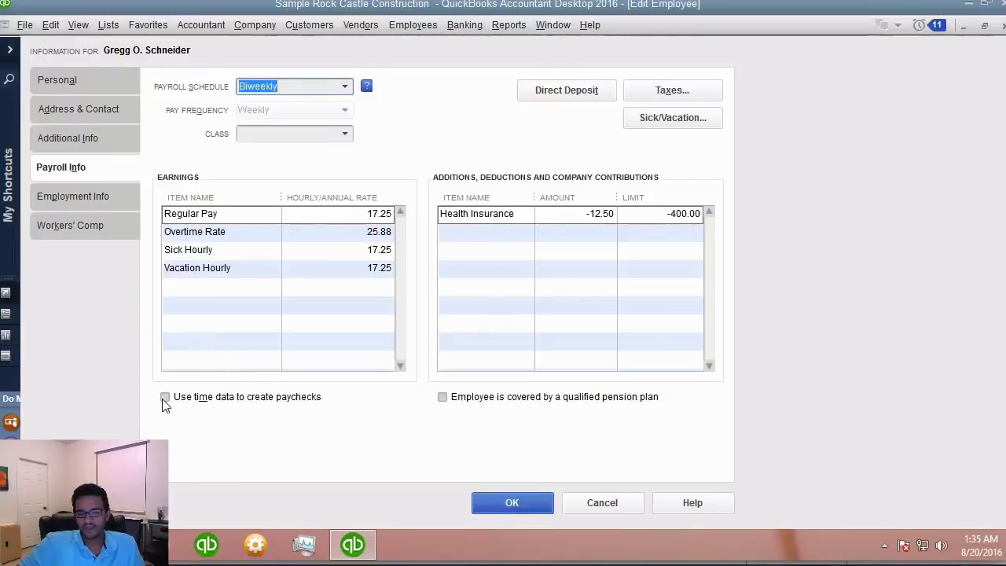
left_click(163, 399)
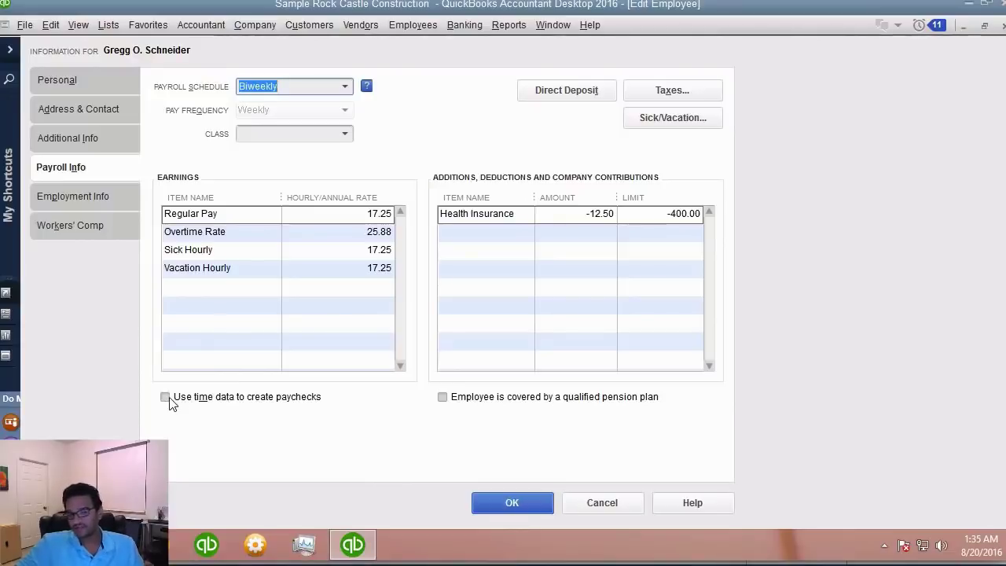
left_click(170, 400)
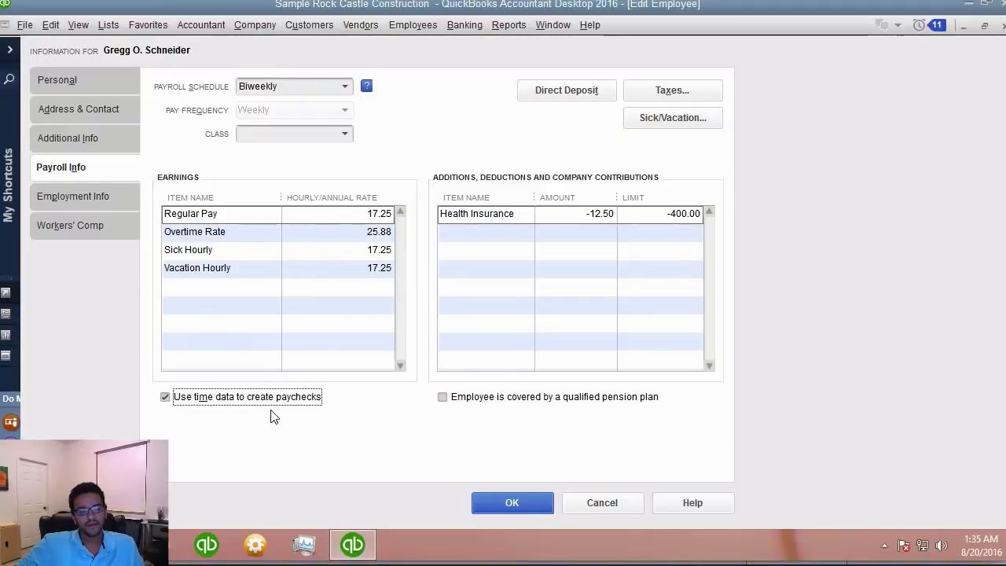
left_click(541, 507)
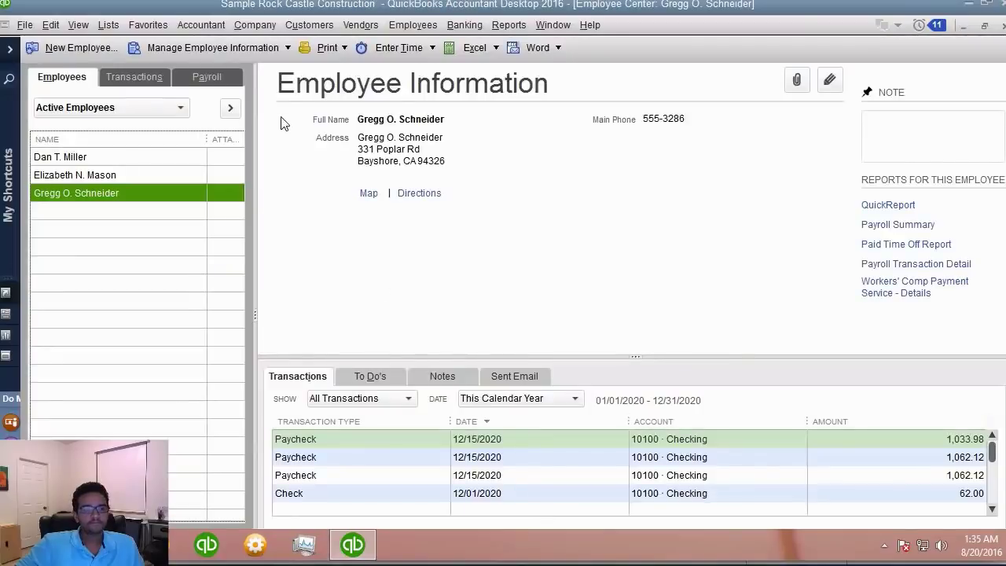
- Reopen the same employee's weekly timesheet and widen the Customer:Job column to show the full job
left_click(393, 26)
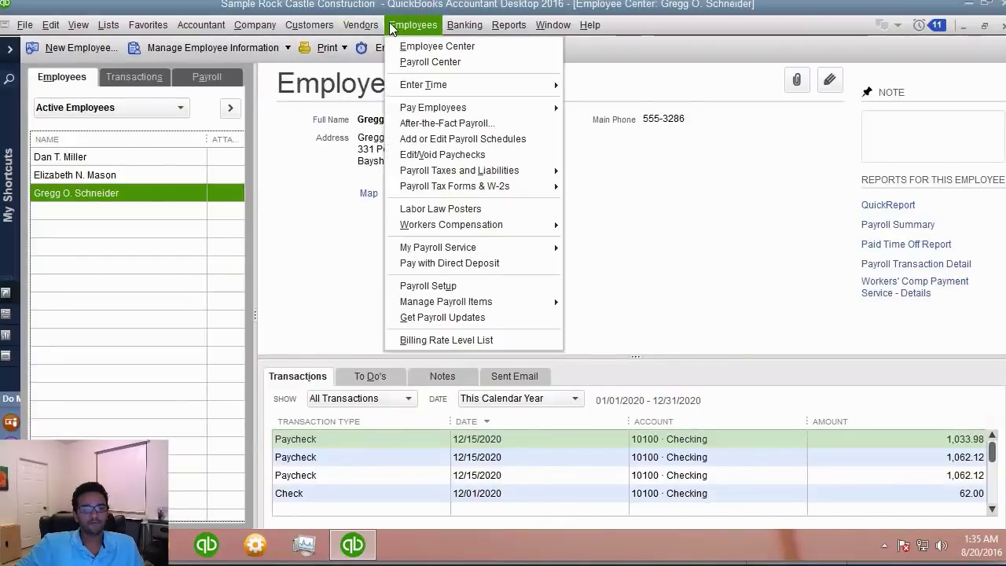
mouse_move(467, 87)
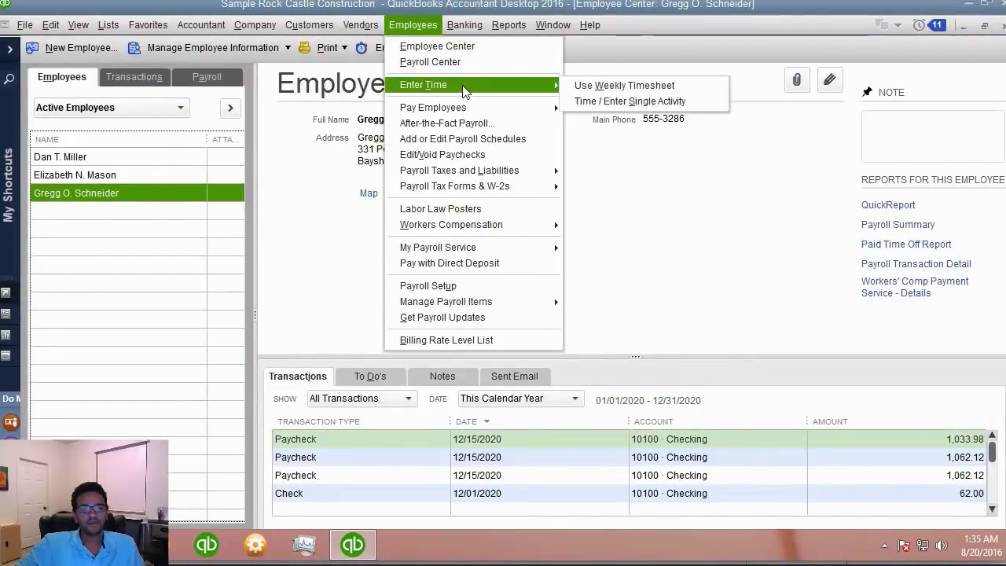
left_click(617, 88)
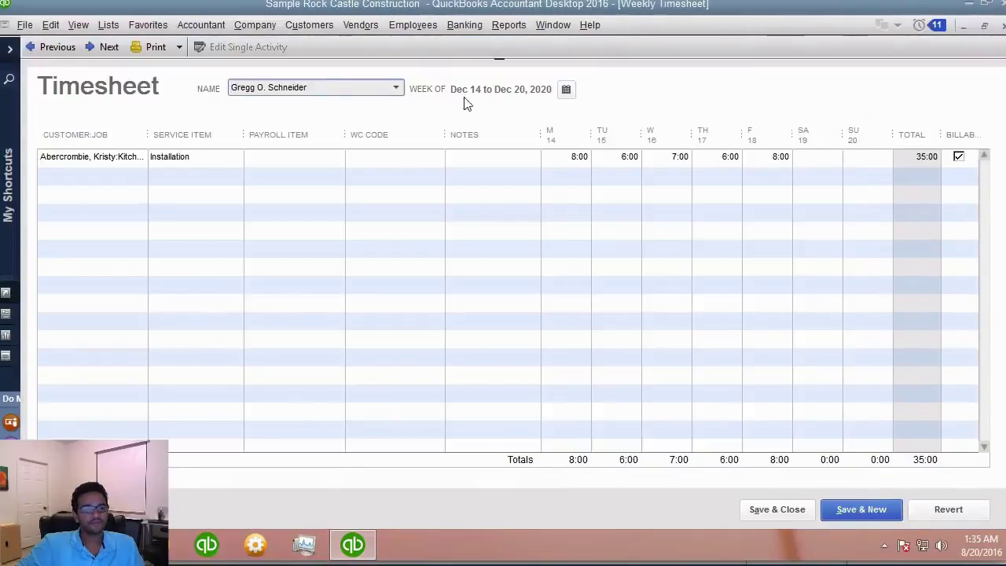
left_click(397, 88)
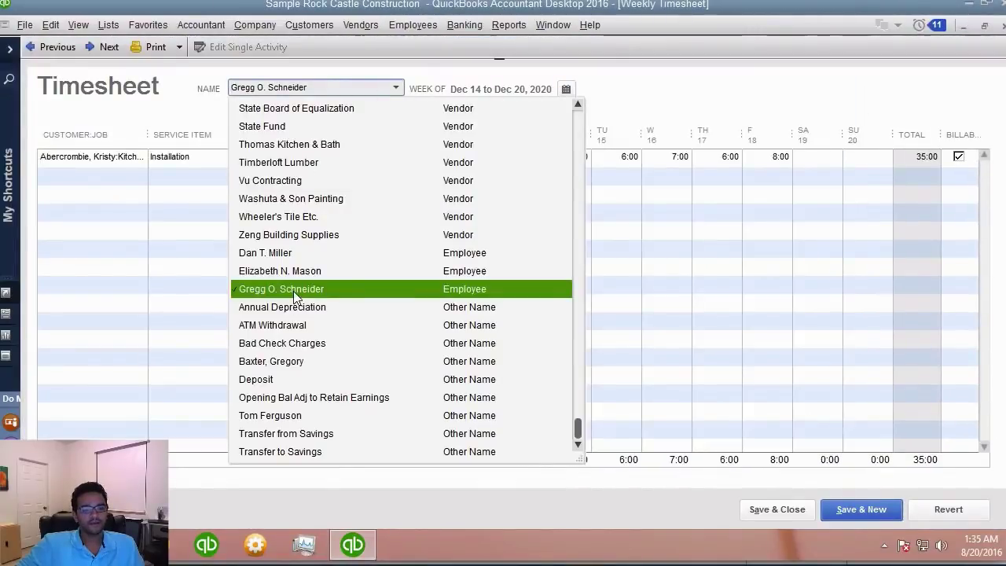
left_click(291, 289)
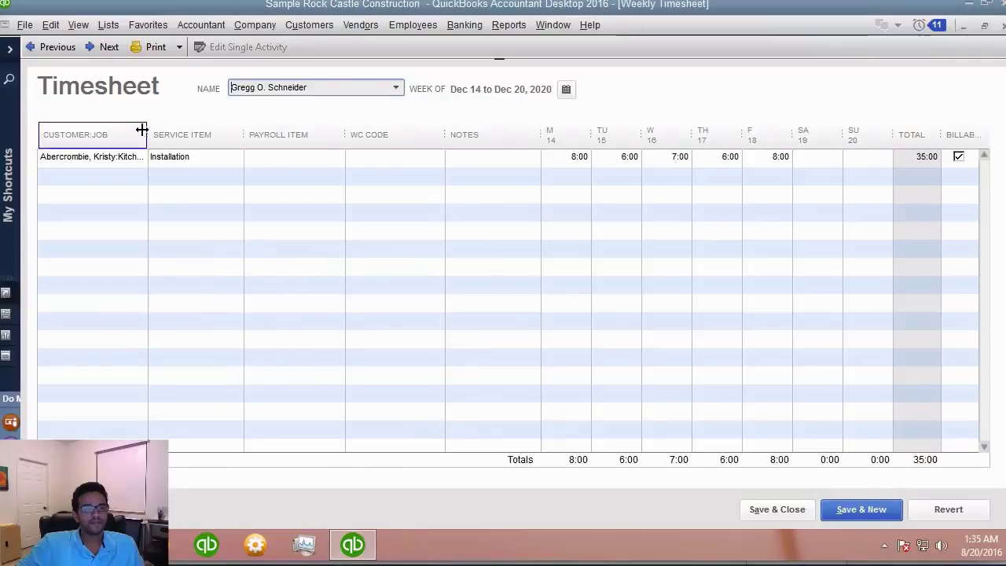
left_click_drag(146, 130, 199, 130)
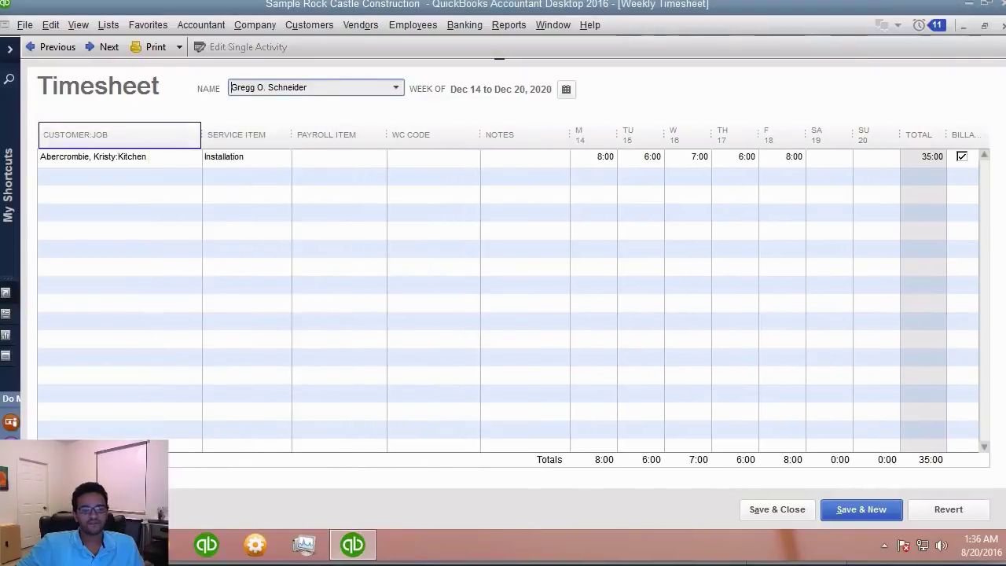
- Replace the existing line with a billable customer line of 8 hours Monday and 4 Tuesday
left_click(162, 157)
right_click(162, 157)
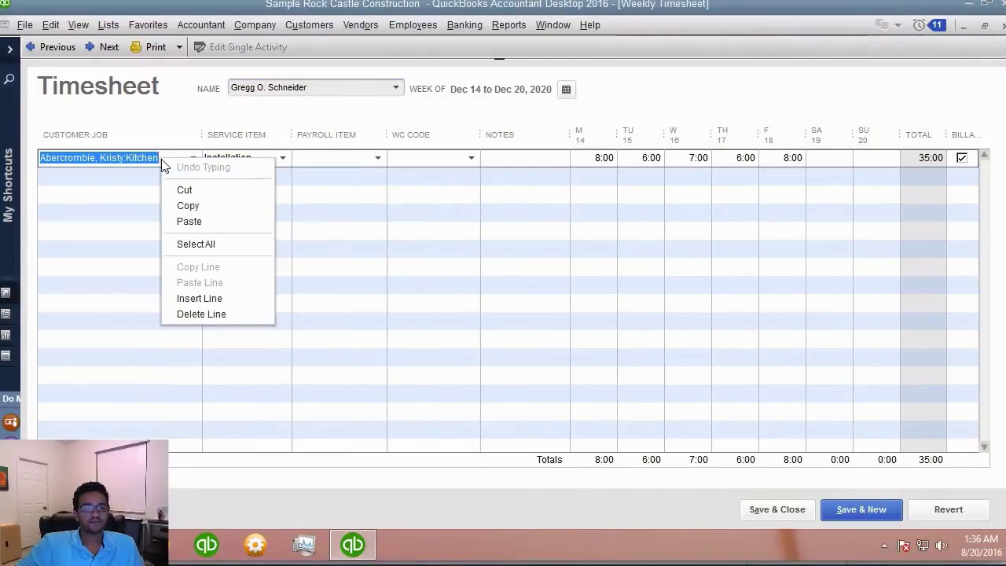
left_click(222, 318)
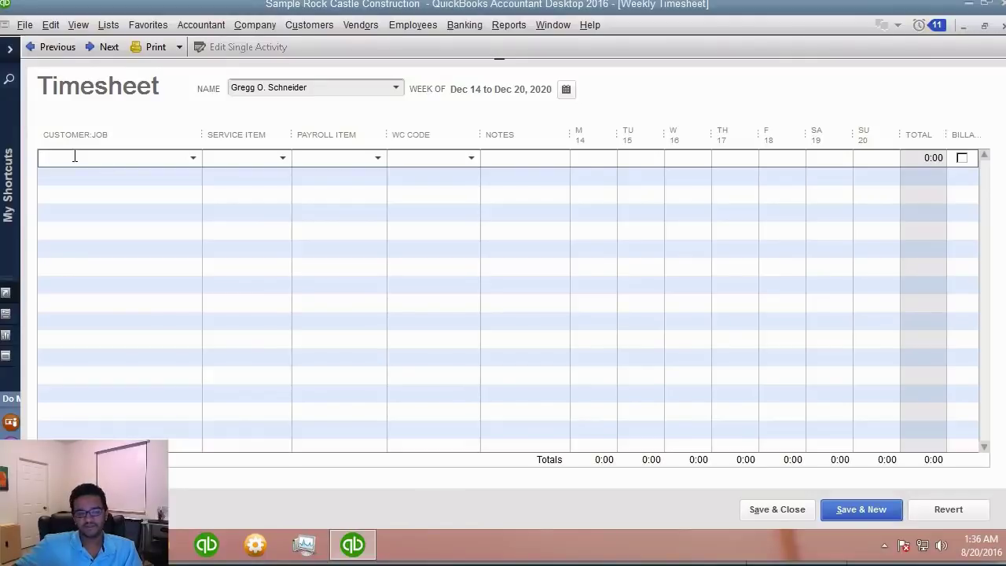
left_click(194, 158)
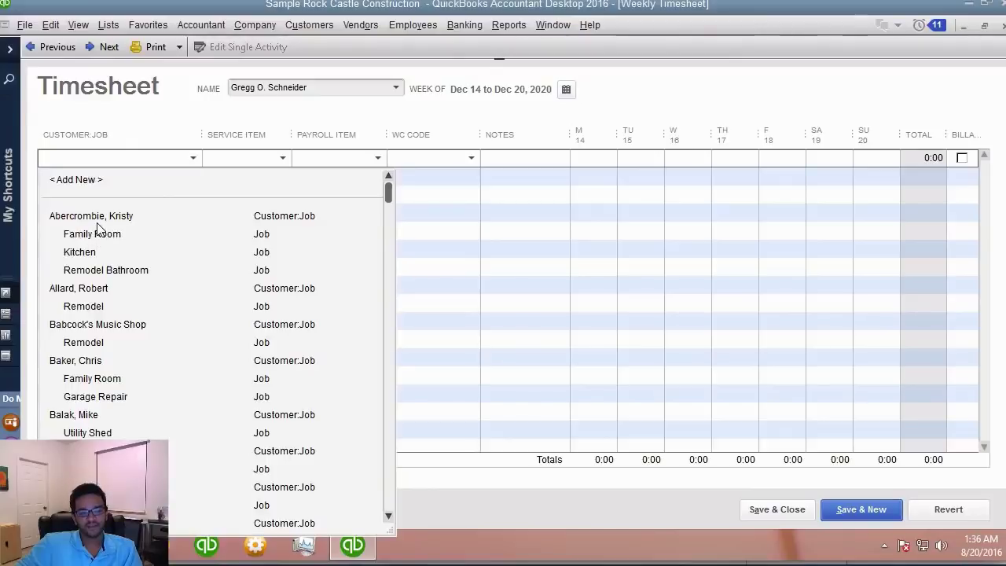
left_click(98, 220)
left_click(590, 157)
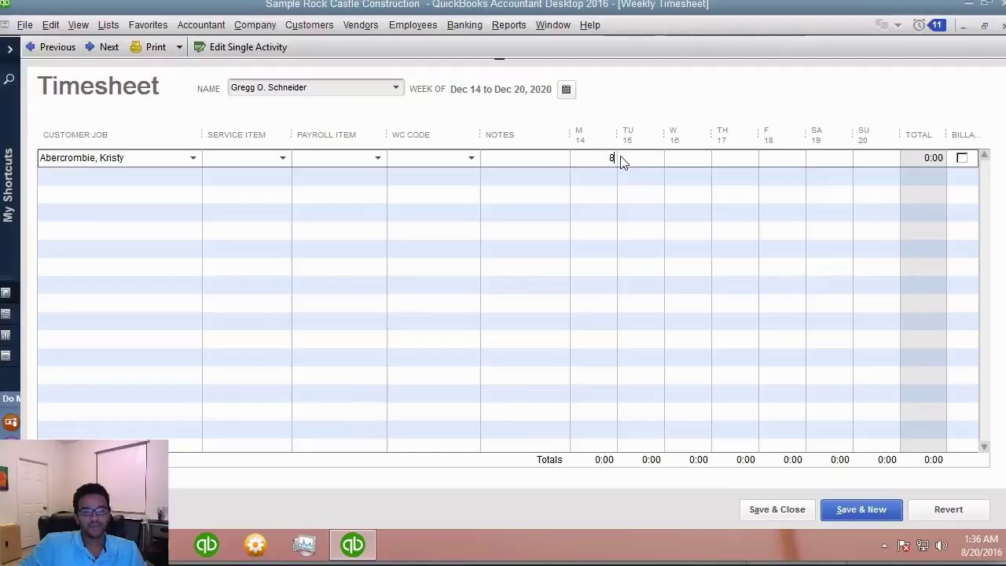
key("Tab")
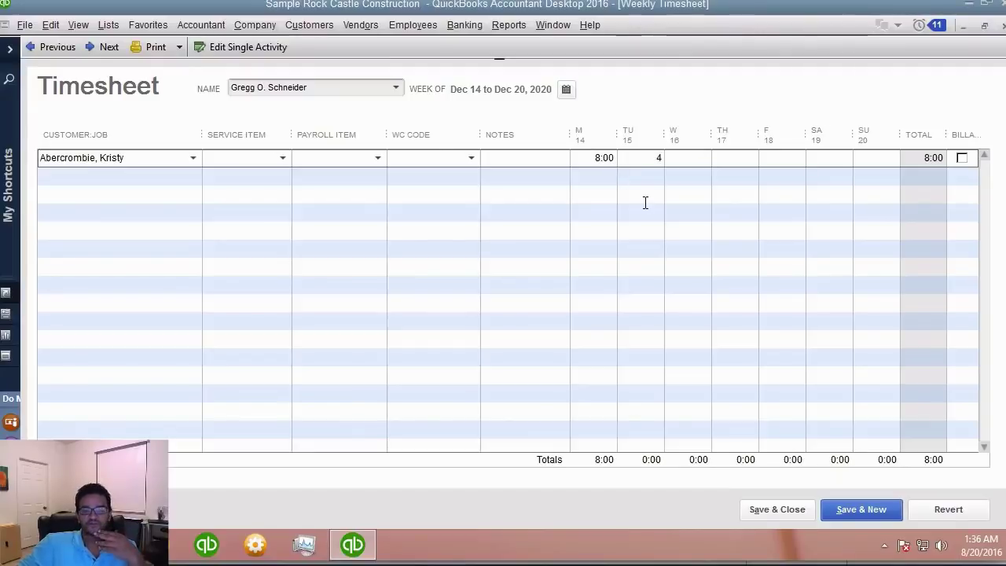
left_click(642, 204)
left_click(515, 196)
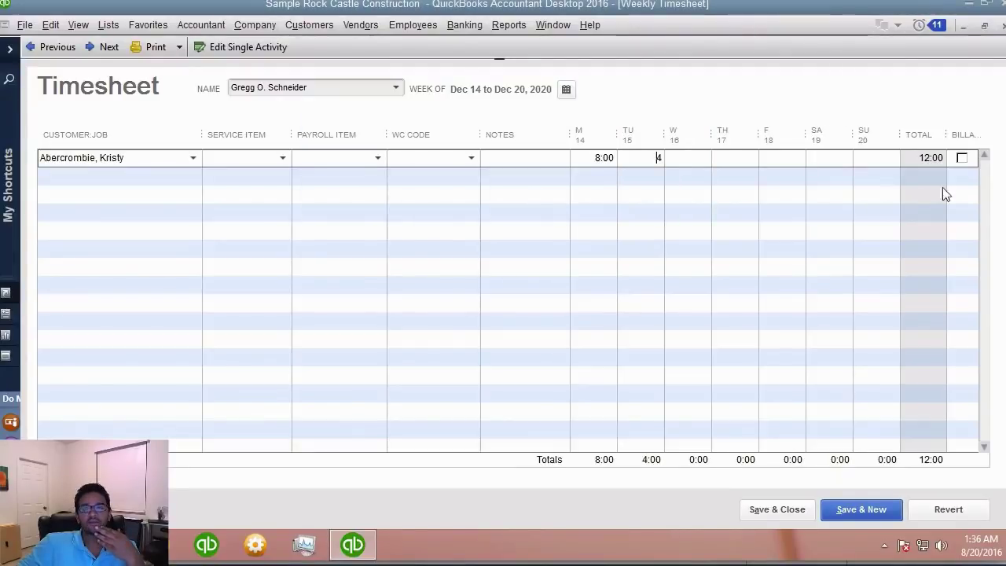
left_click(960, 158)
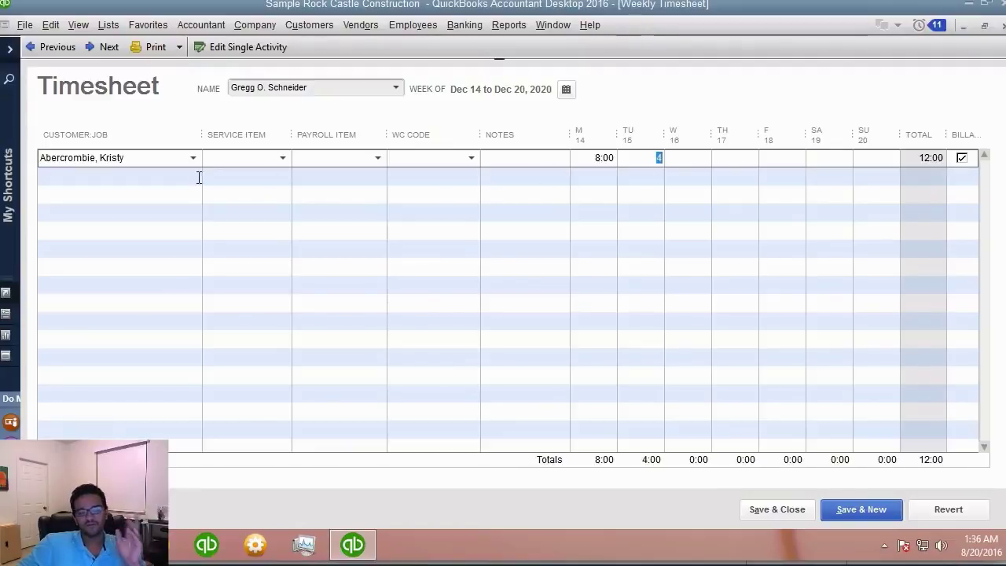
- Set the line's service item to Labor, payroll item Regular Pay, workers' comp code 8810
left_click(284, 158)
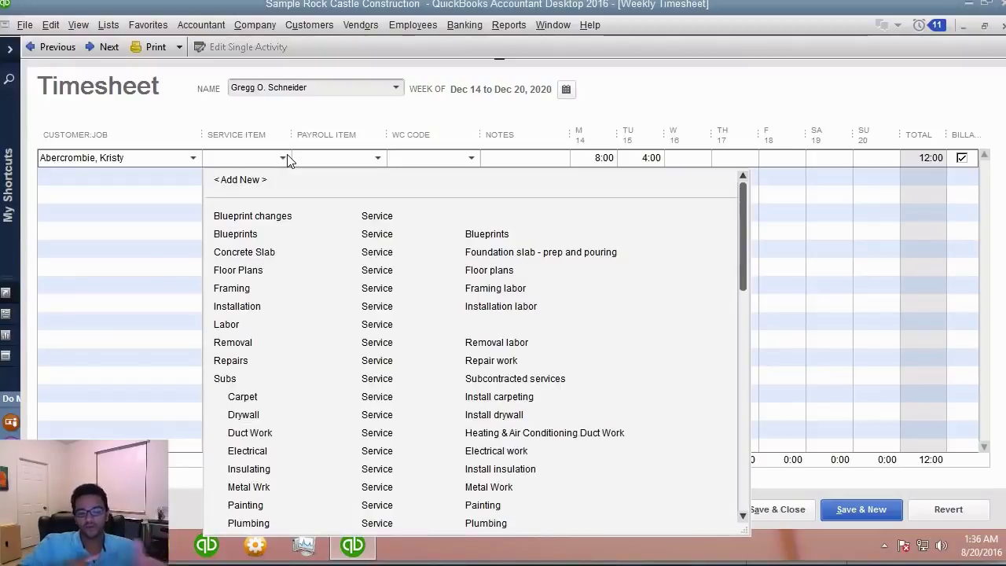
left_click(238, 325)
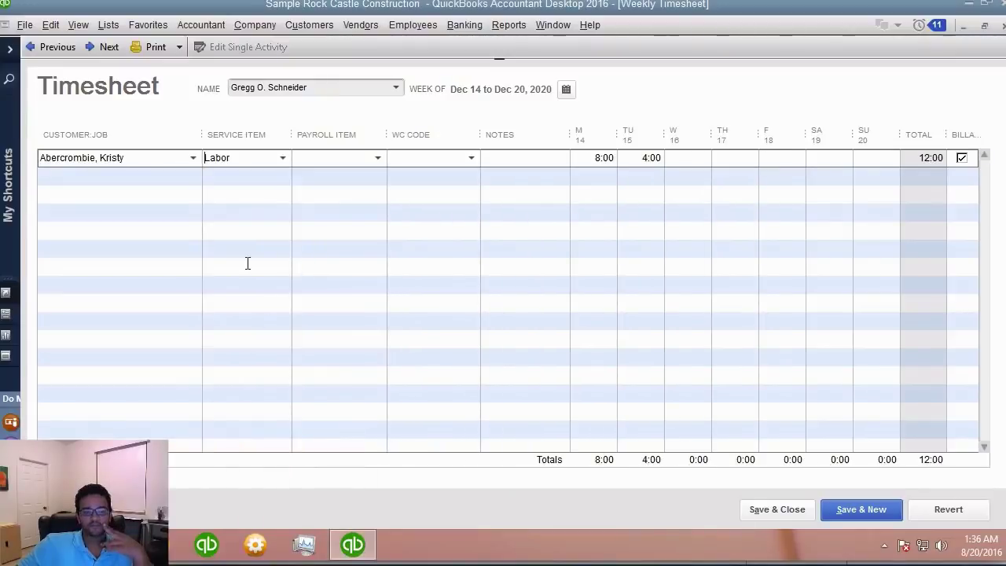
left_click(379, 160)
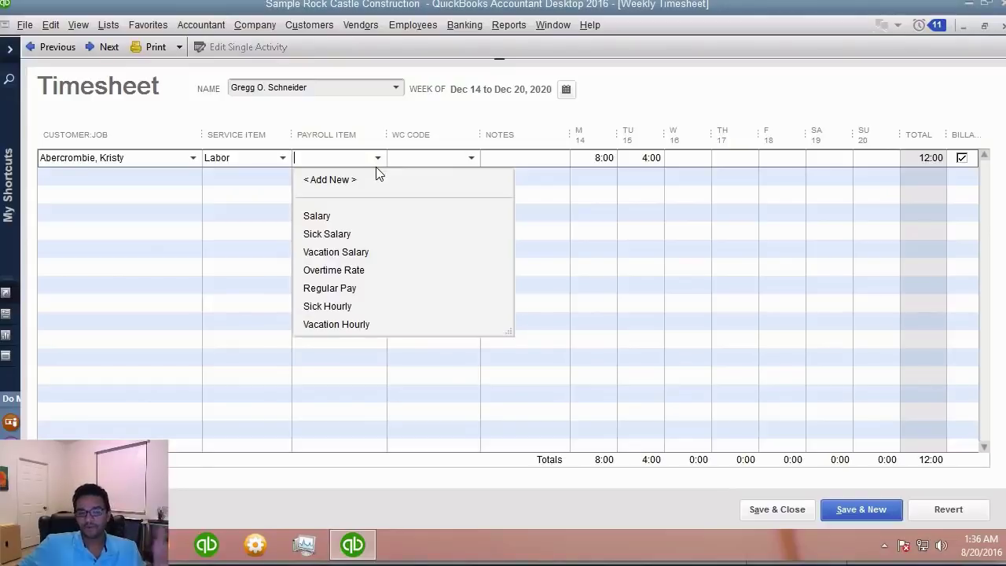
left_click(352, 289)
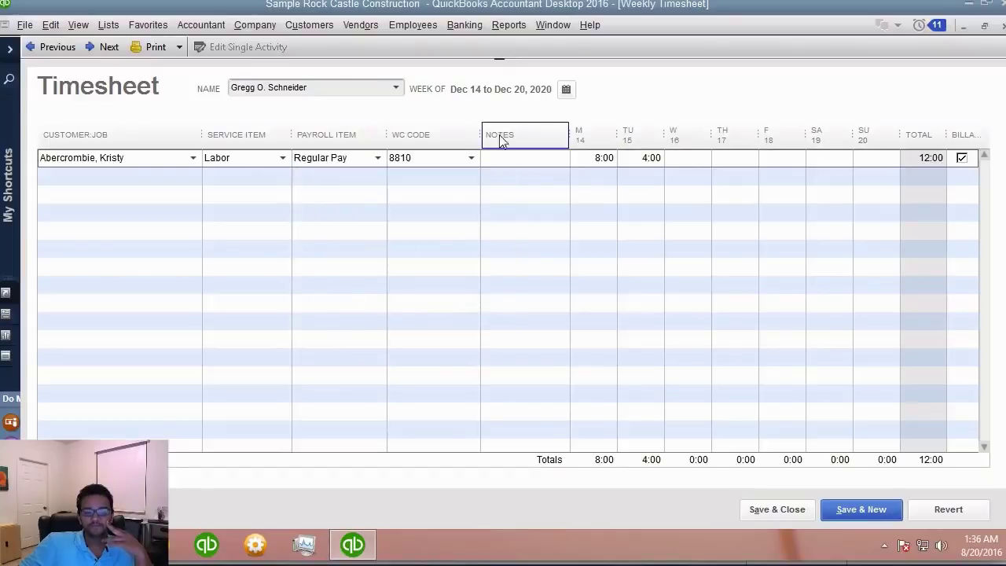
double_click(397, 162)
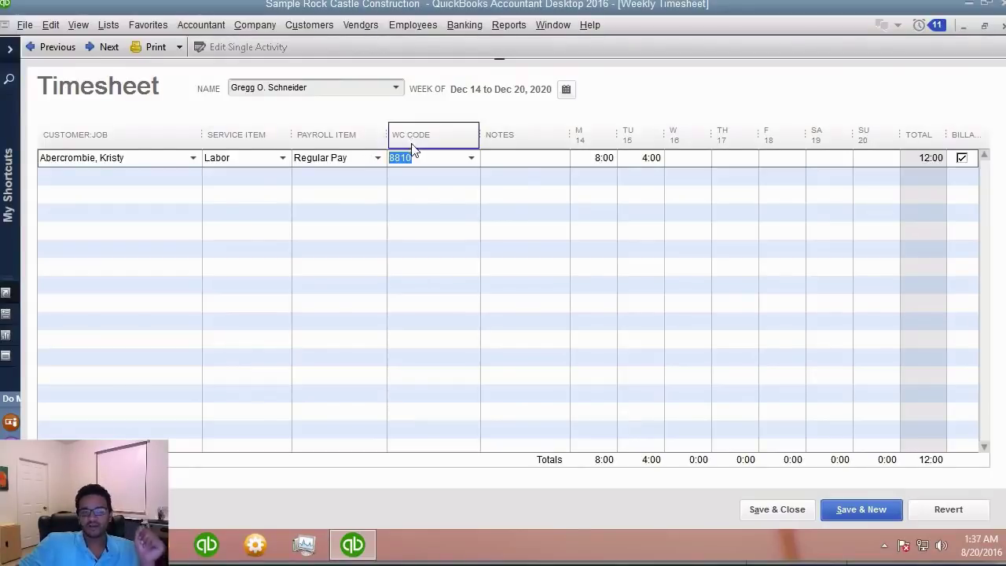
left_click(121, 174)
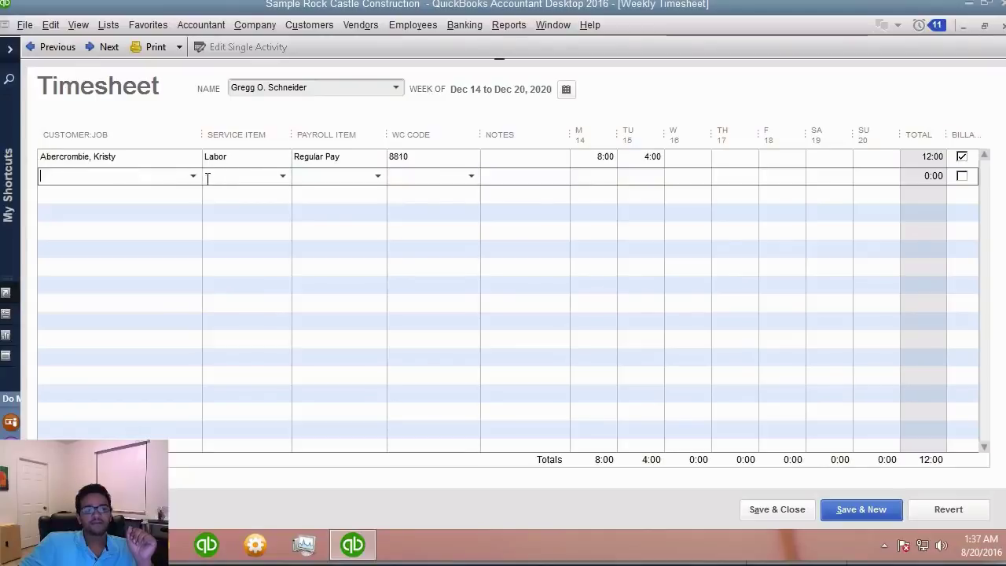
- Add a second, non-billable customer line with 4, 7 and 8 hours Tuesday through Thursday
left_click(195, 176)
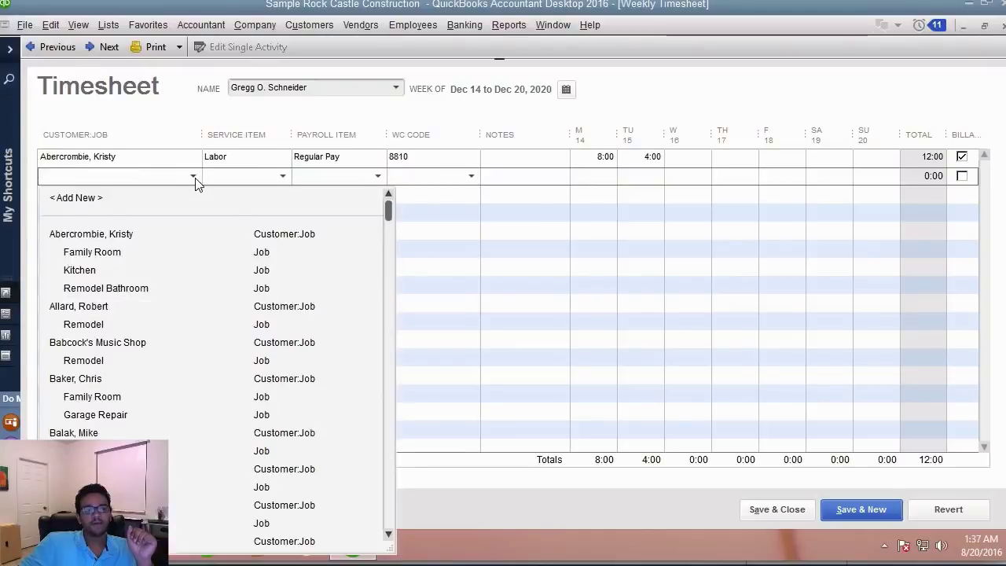
left_click(95, 306)
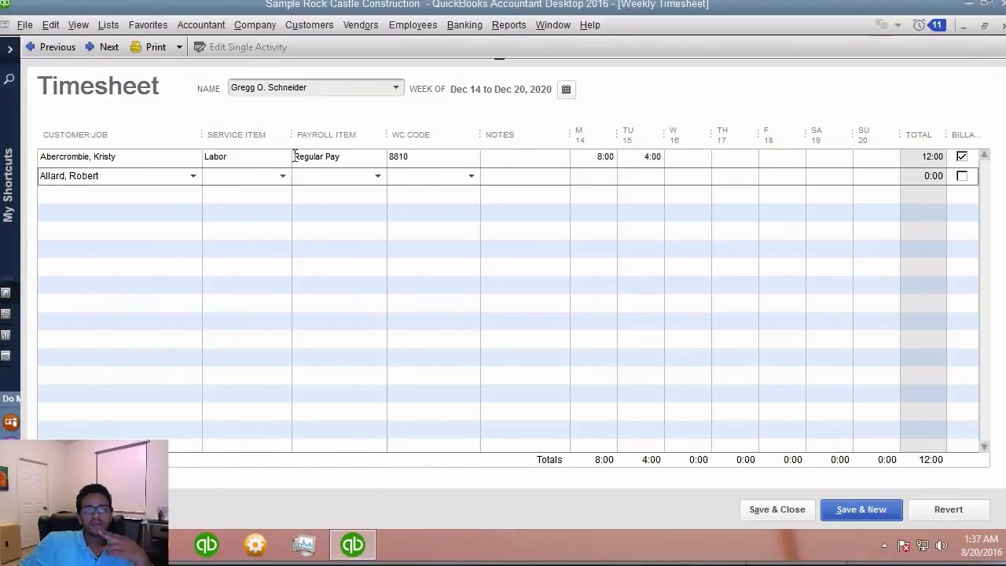
left_click(645, 178)
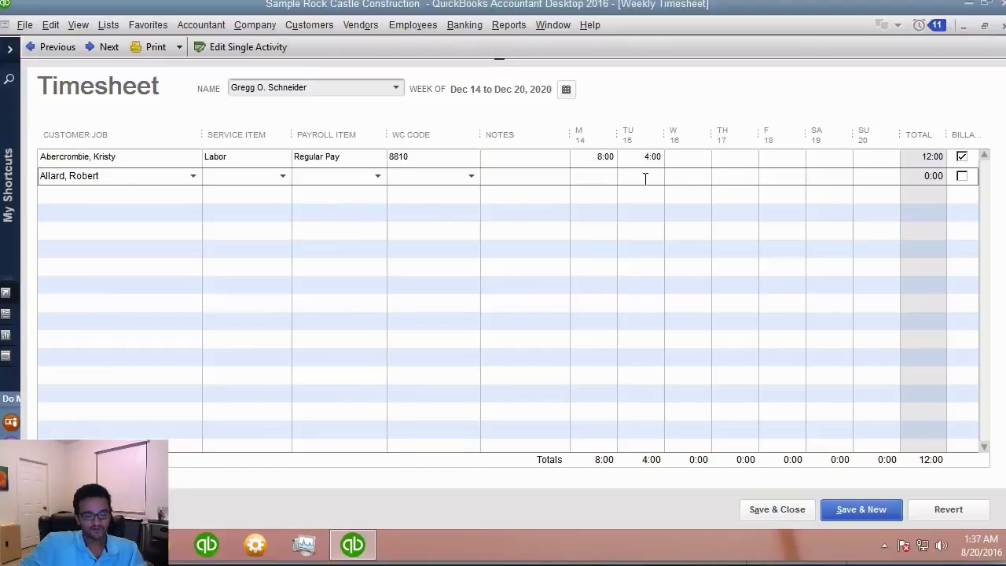
type("4")
key("Tab")
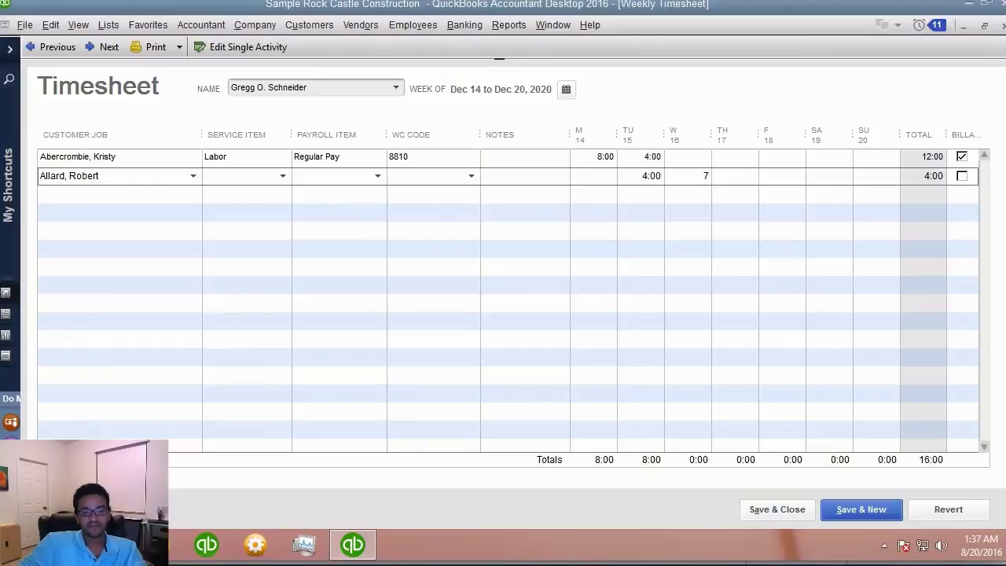
key("Tab")
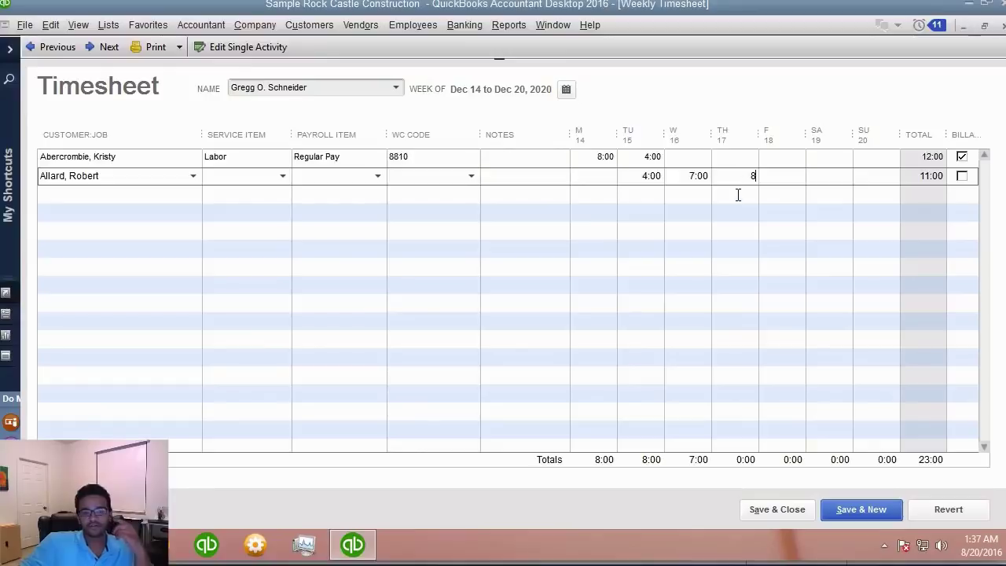
type("8")
left_click(519, 198)
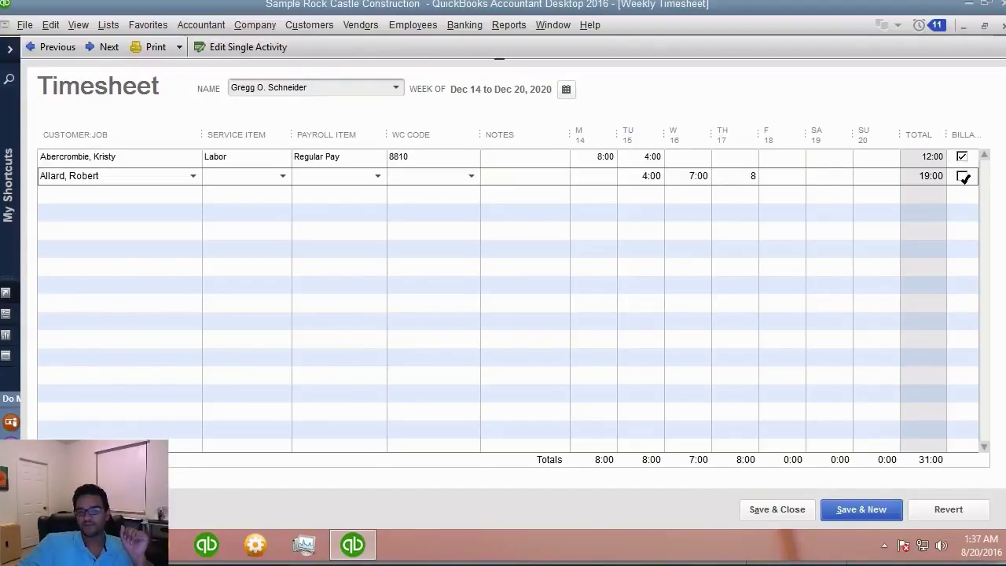
left_click(262, 175)
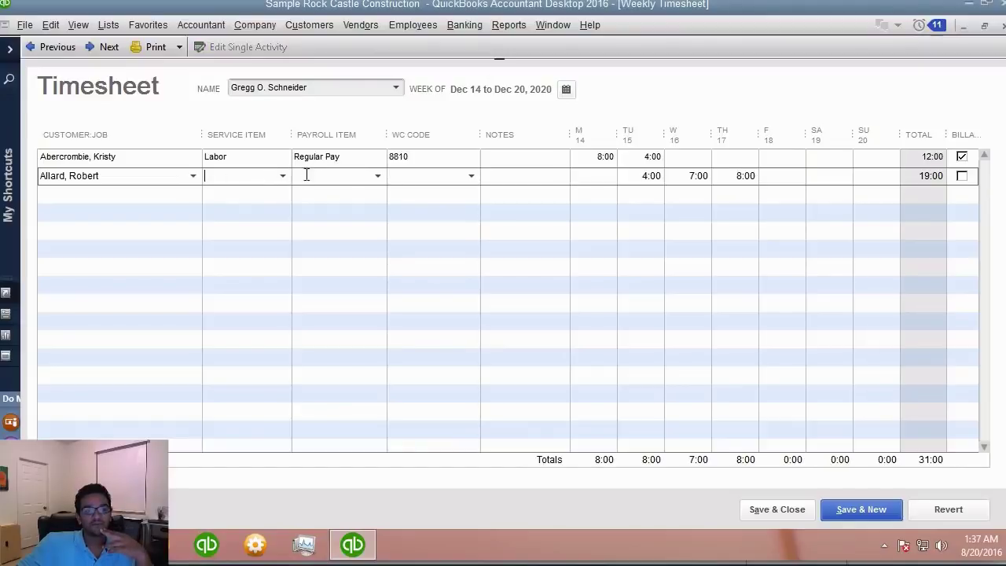
- Set that line's payroll item to Regular Pay and move on to a new row
left_click(377, 178)
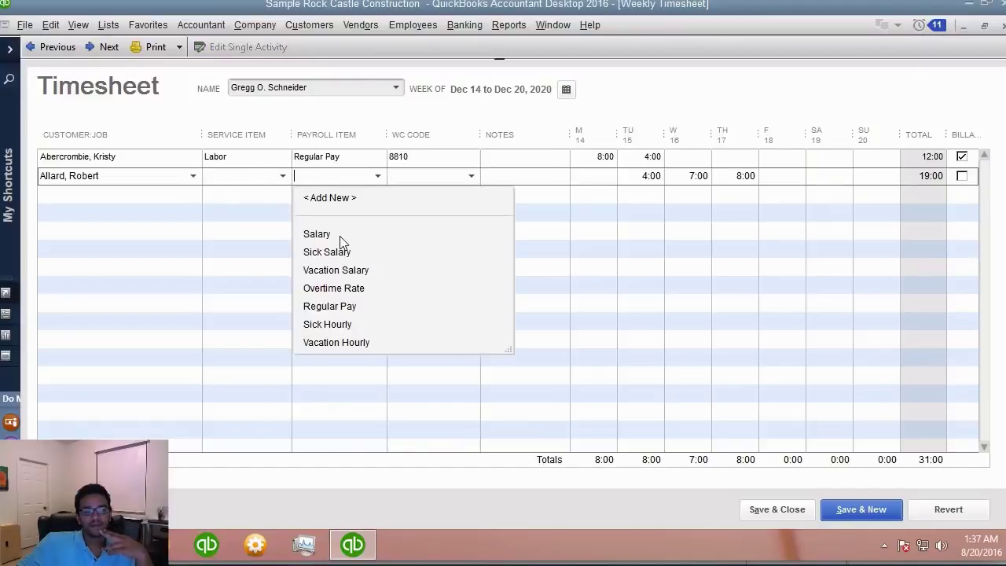
left_click(342, 306)
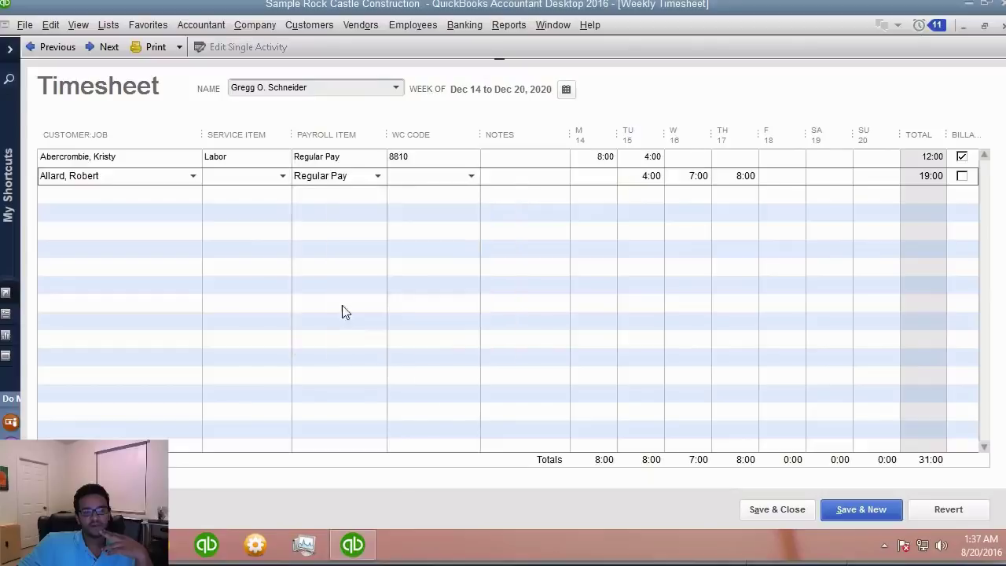
left_click(270, 188)
left_click(246, 176)
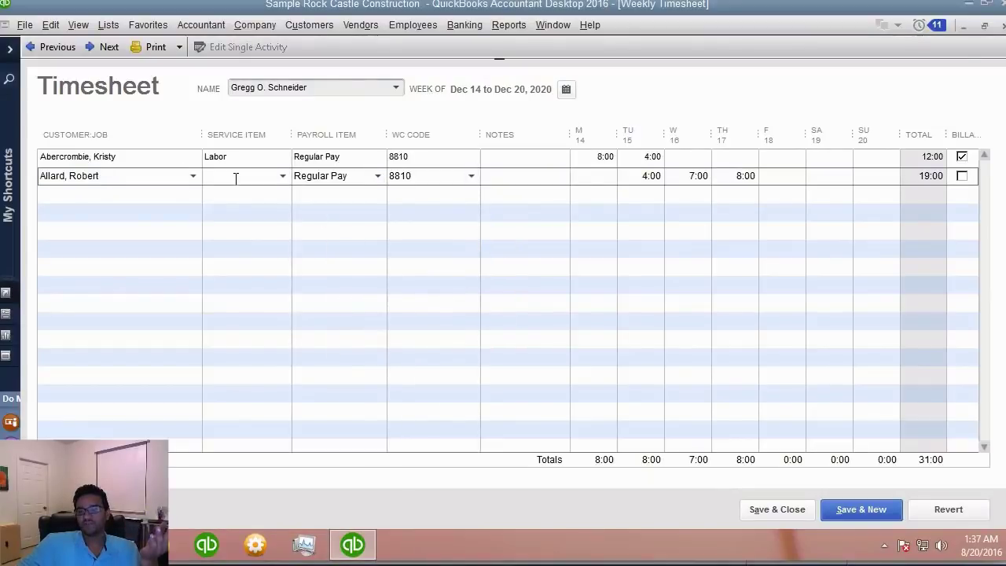
left_click(87, 197)
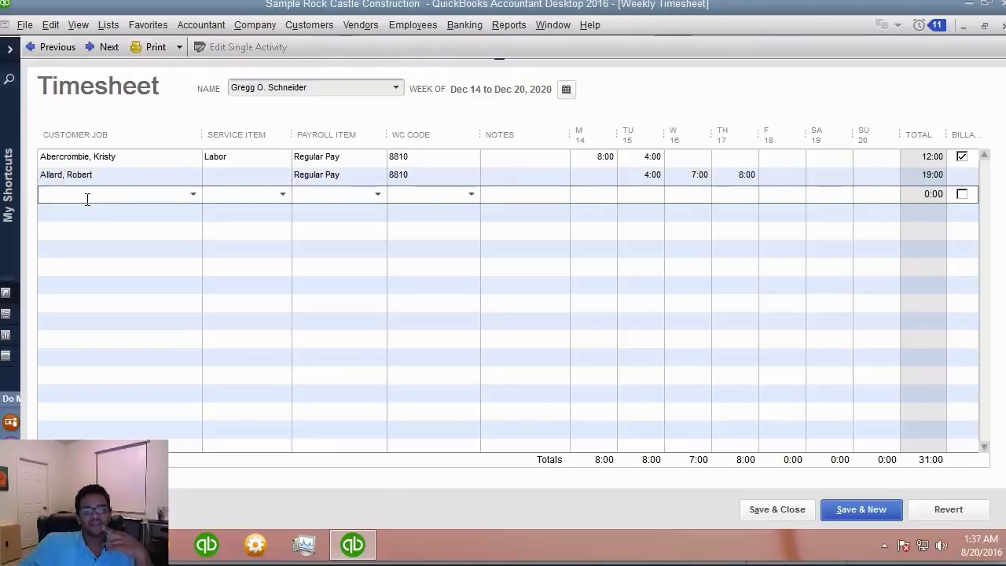
- Enter 7 hours Friday and 2 hours Saturday on a new Regular Pay timesheet line
left_click(815, 196)
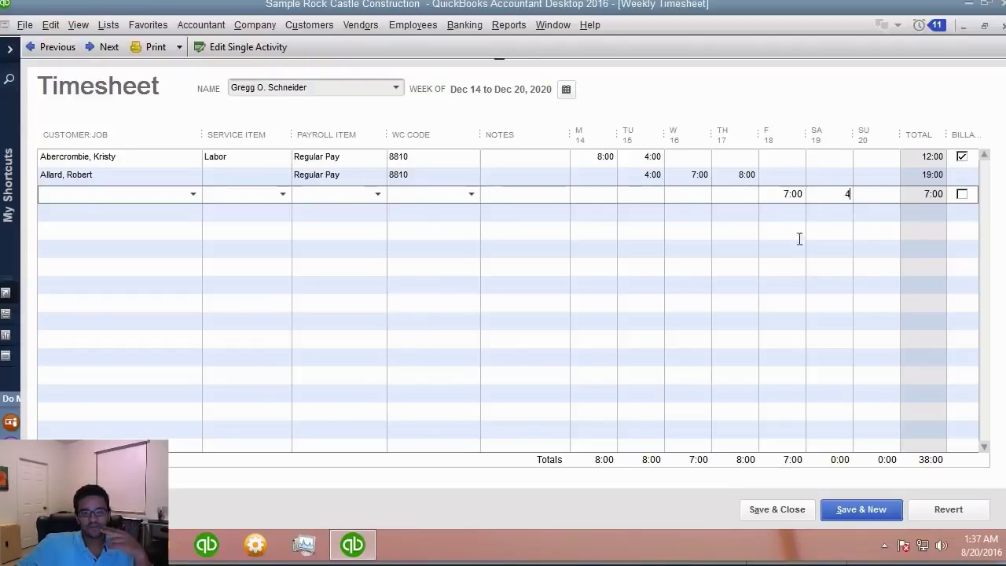
type("4")
key("Tab")
left_click(506, 194)
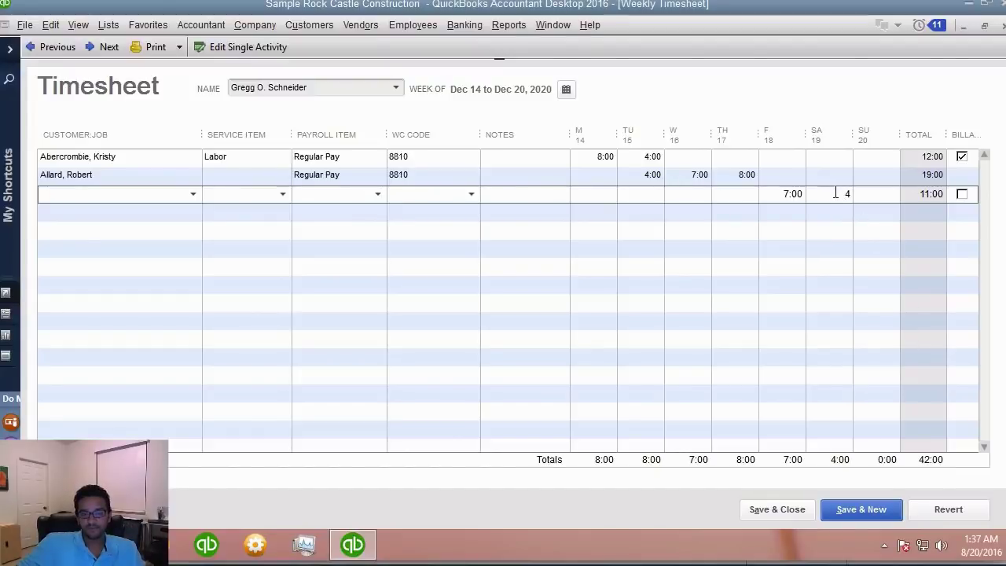
type("2")
key("Tab")
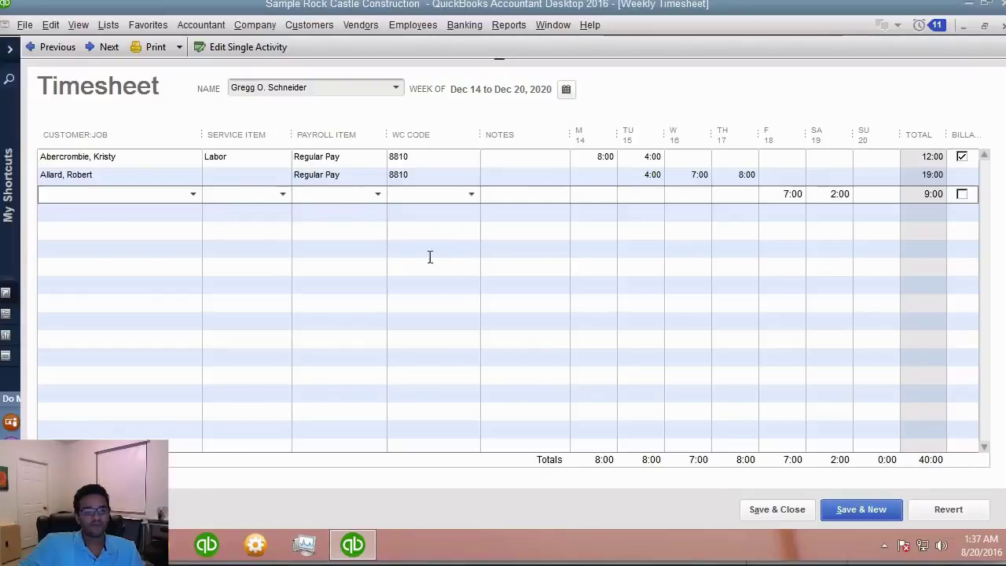
left_click(373, 197)
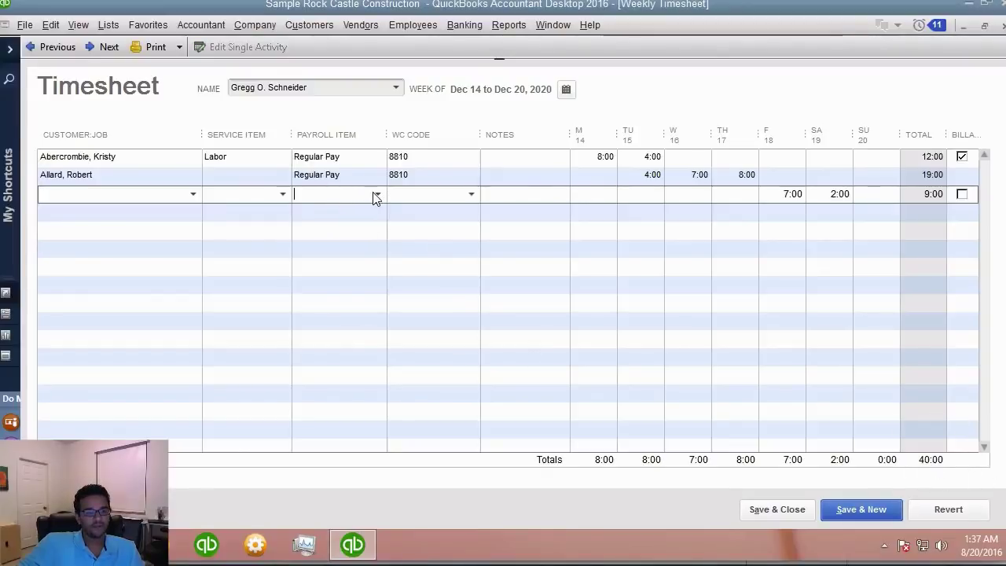
left_click(377, 194)
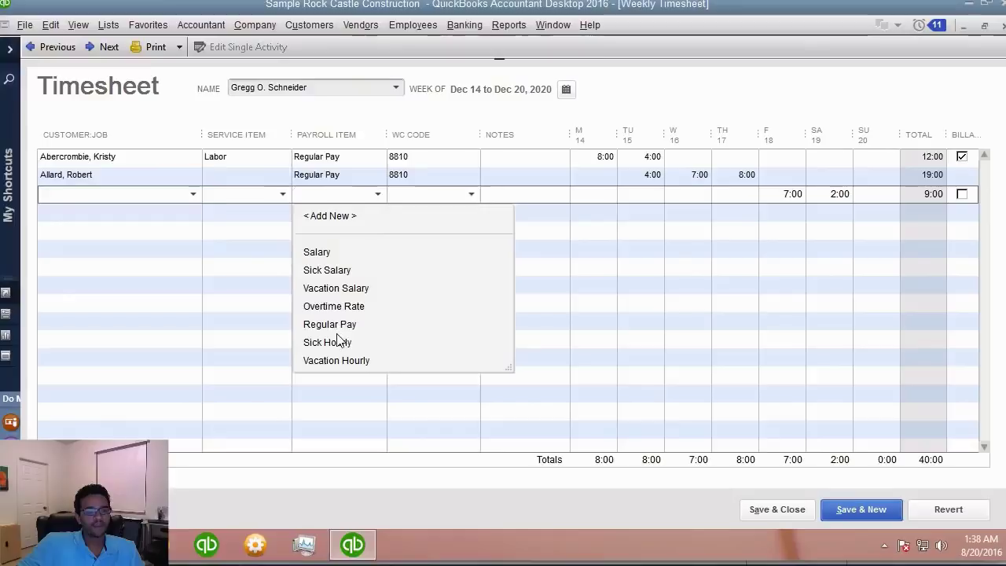
left_click(338, 324)
- Add an Overtime Rate line with 2 hours on Saturday
left_click(328, 209)
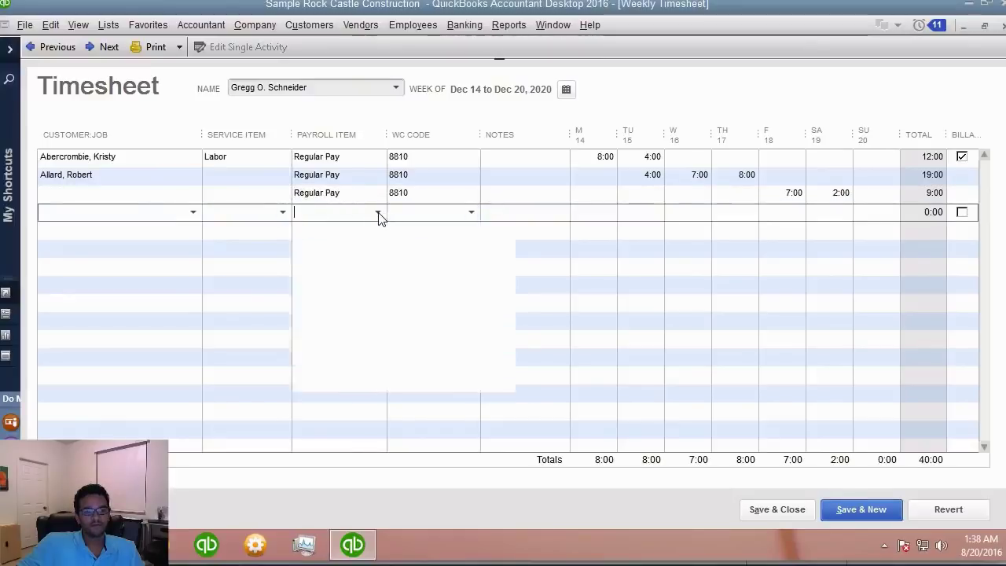
left_click(377, 214)
left_click(325, 325)
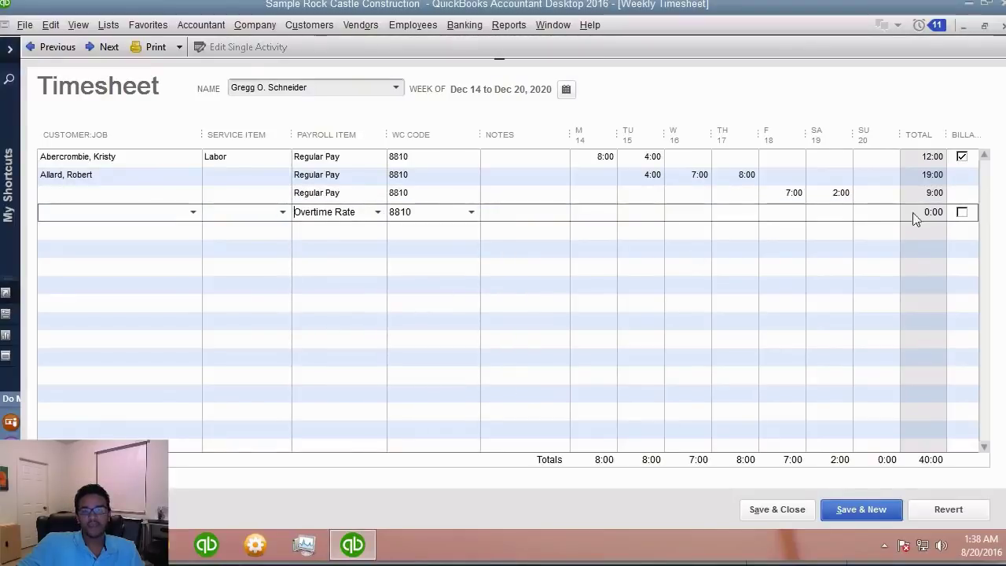
left_click(835, 212)
type("2:00")
key("Return")
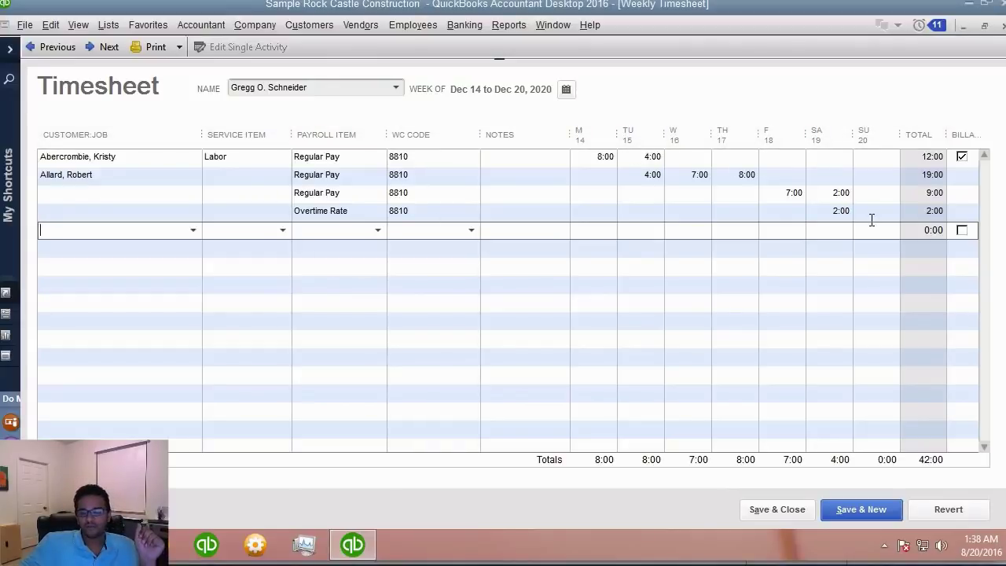
left_click(599, 158)
double_click(646, 158)
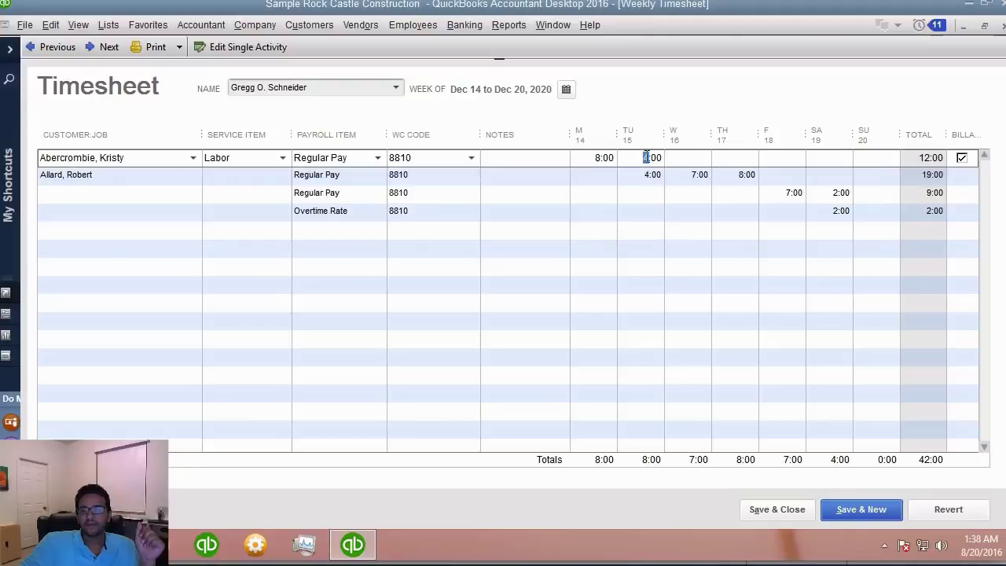
left_click(686, 176)
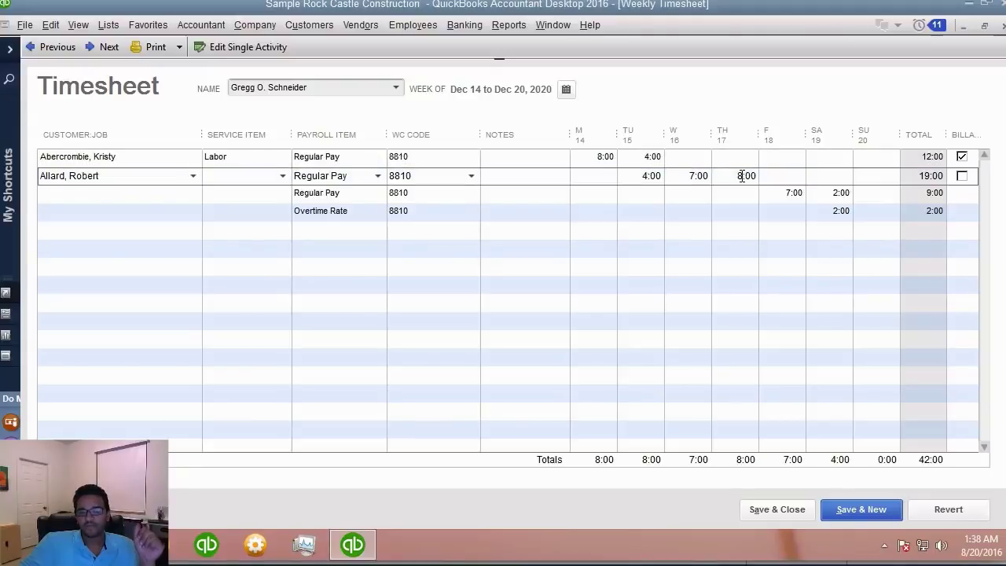
left_click(135, 163)
left_click(28, 176)
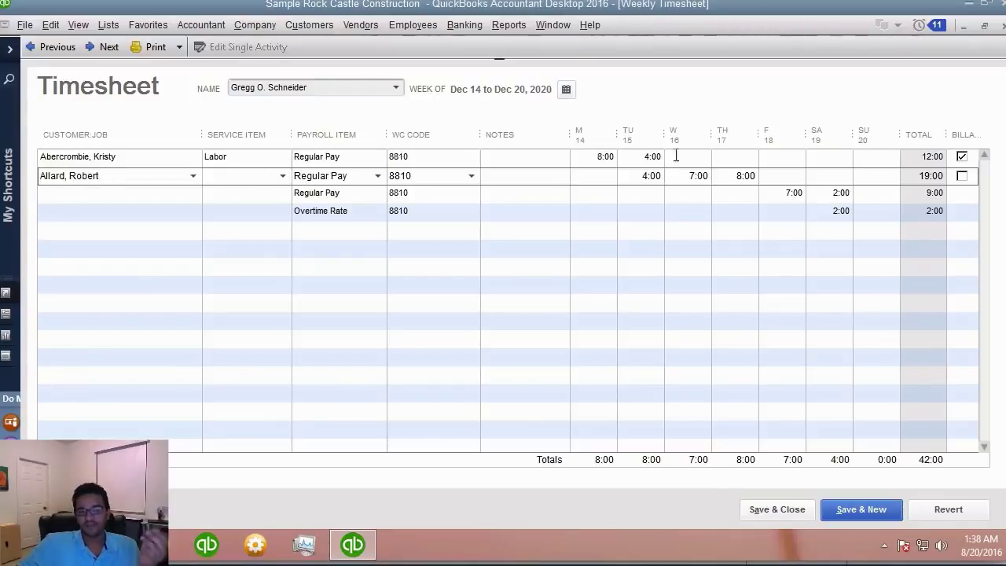
left_click(966, 157)
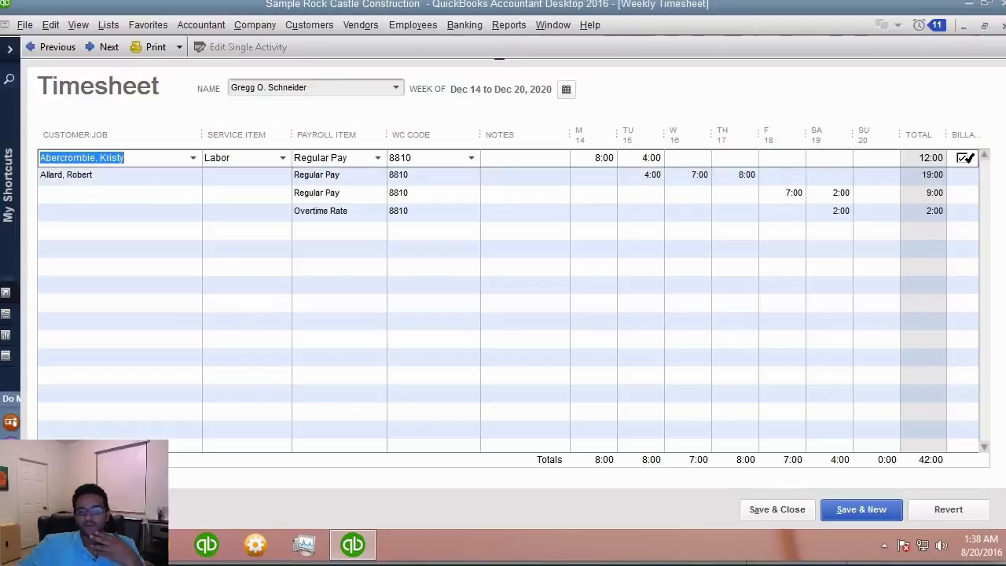
left_click(346, 197)
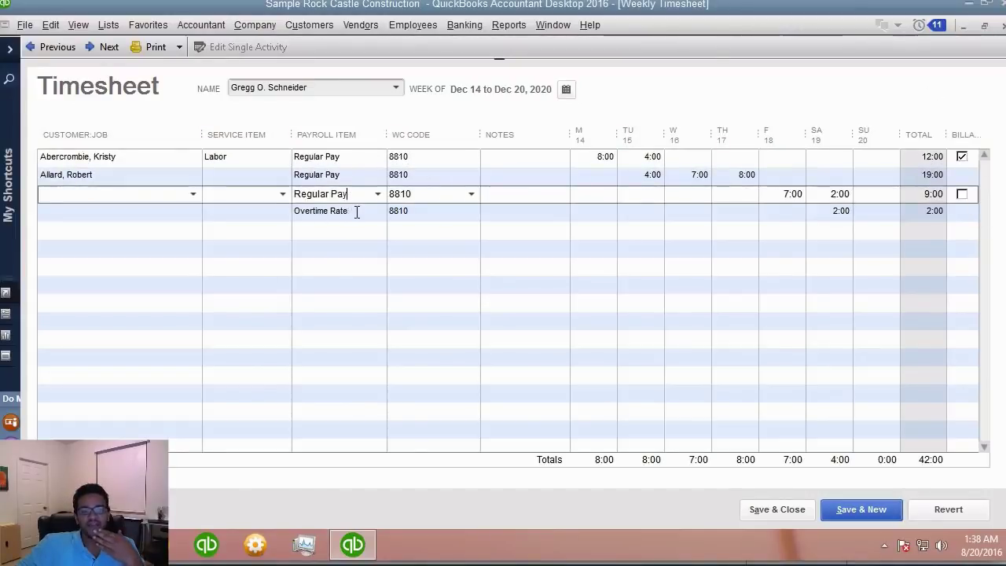
left_click(123, 209)
left_click(122, 203)
left_click(122, 211)
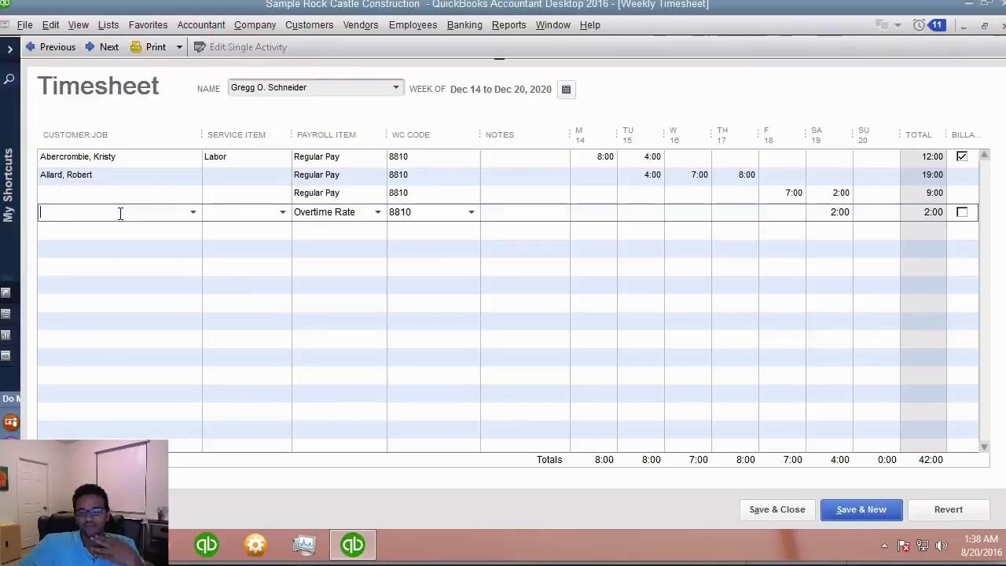
left_click(114, 193)
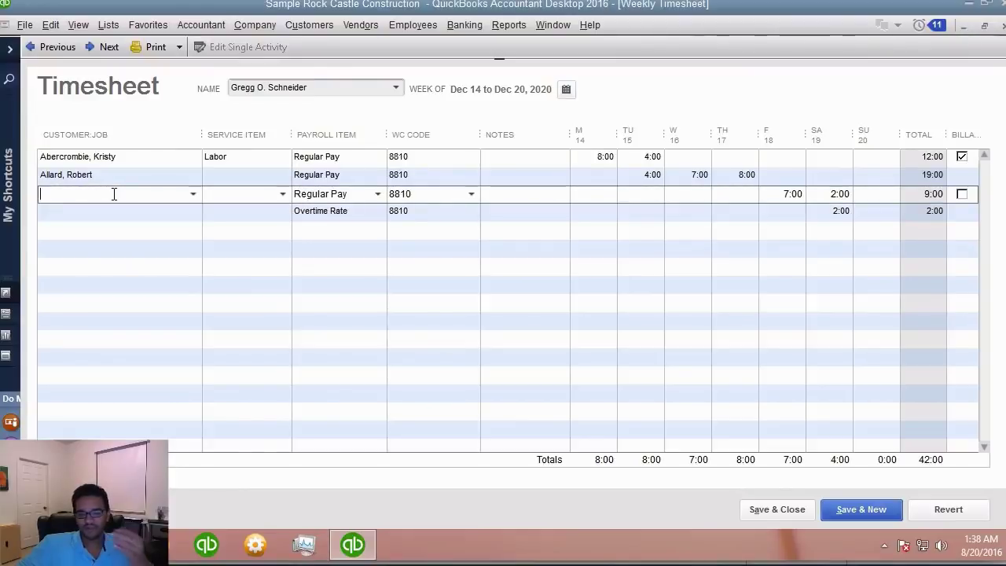
left_click(774, 513)
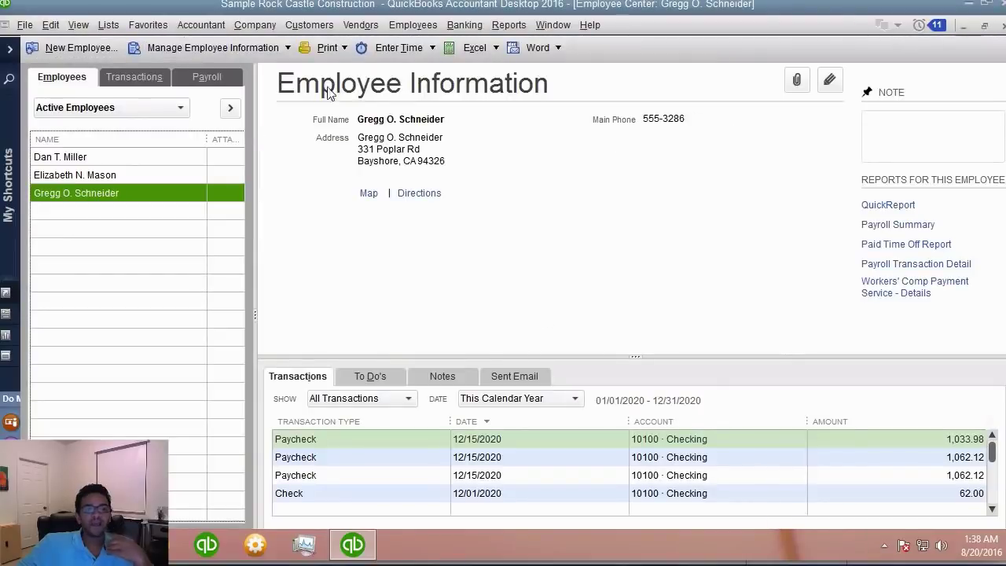
- Start the scheduled biweekly payroll and open the paycheck details for the selected employees
left_click(204, 78)
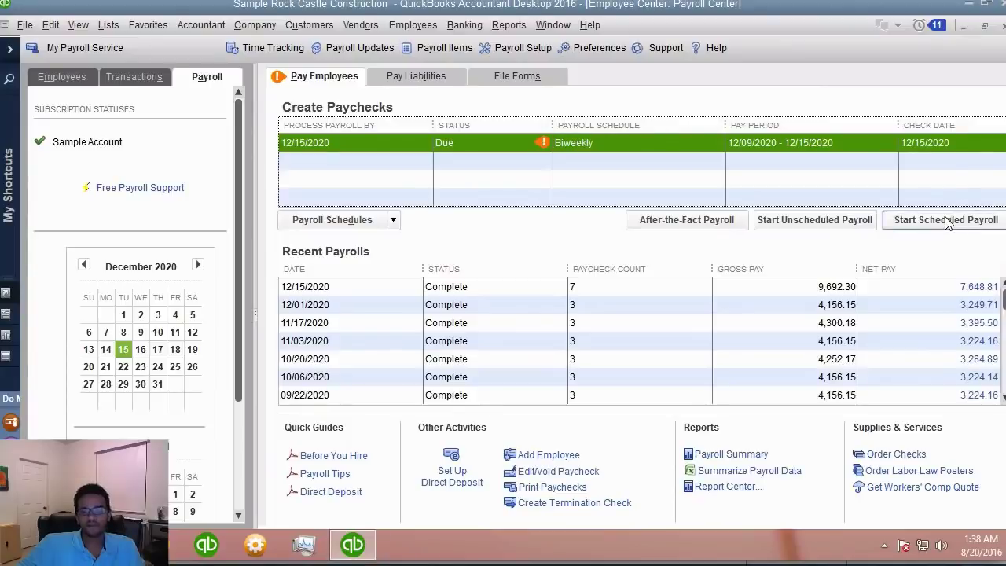
left_click(946, 220)
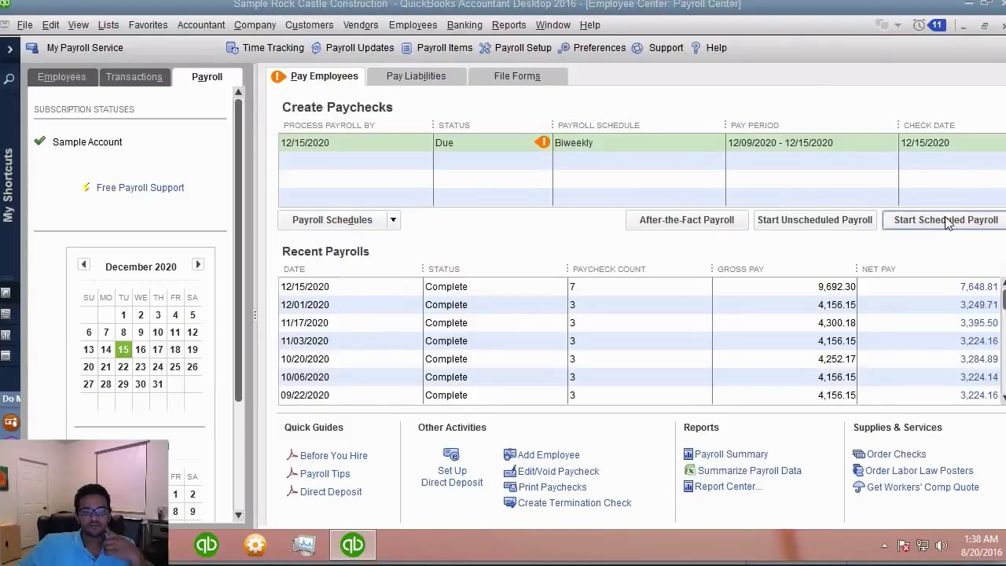
left_click(634, 277)
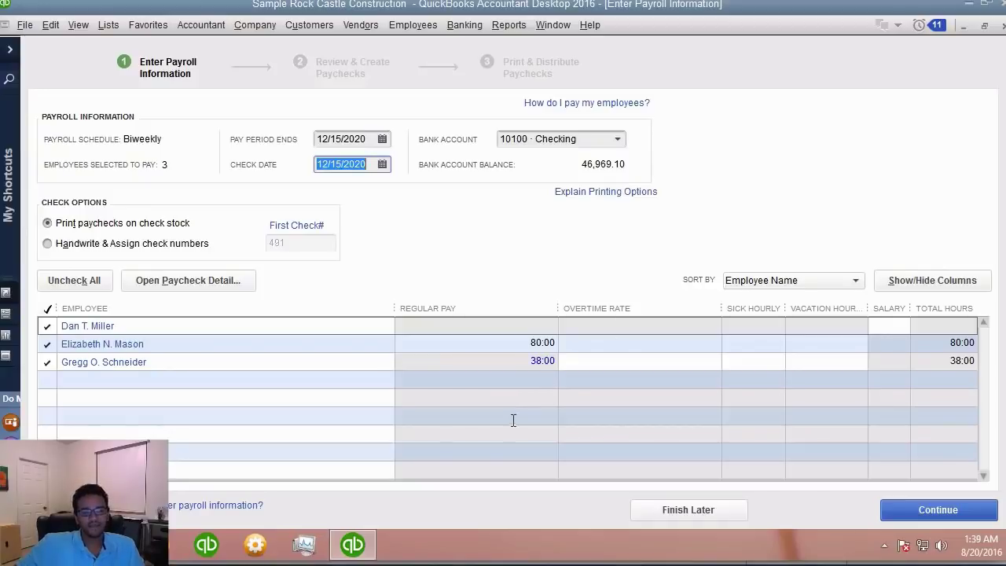
left_click(538, 361)
left_click(166, 284)
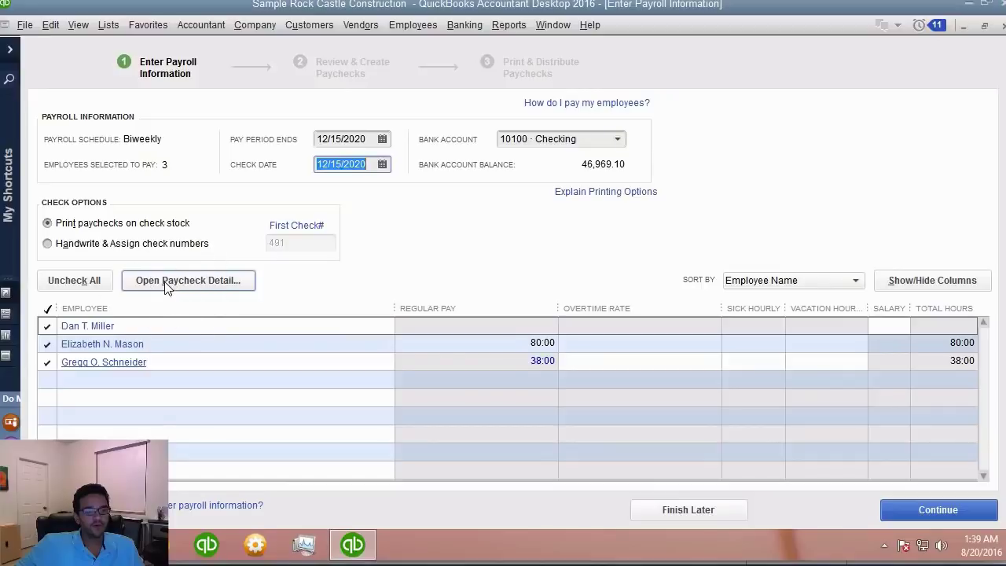
left_click(166, 284)
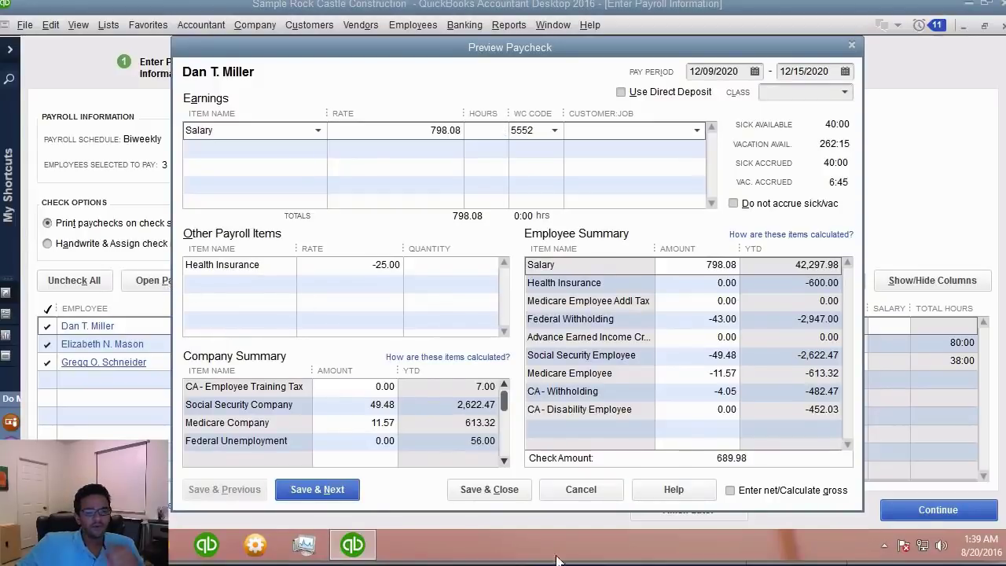
- Step through the paychecks, check the 38-hour paycheck's earnings lines by customer job, and save
left_click(316, 493)
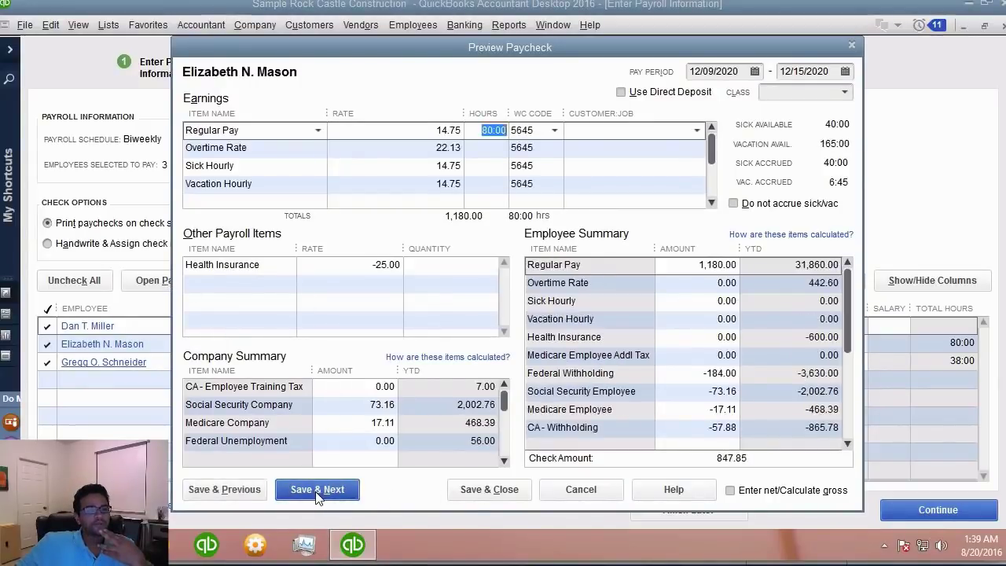
left_click(320, 491)
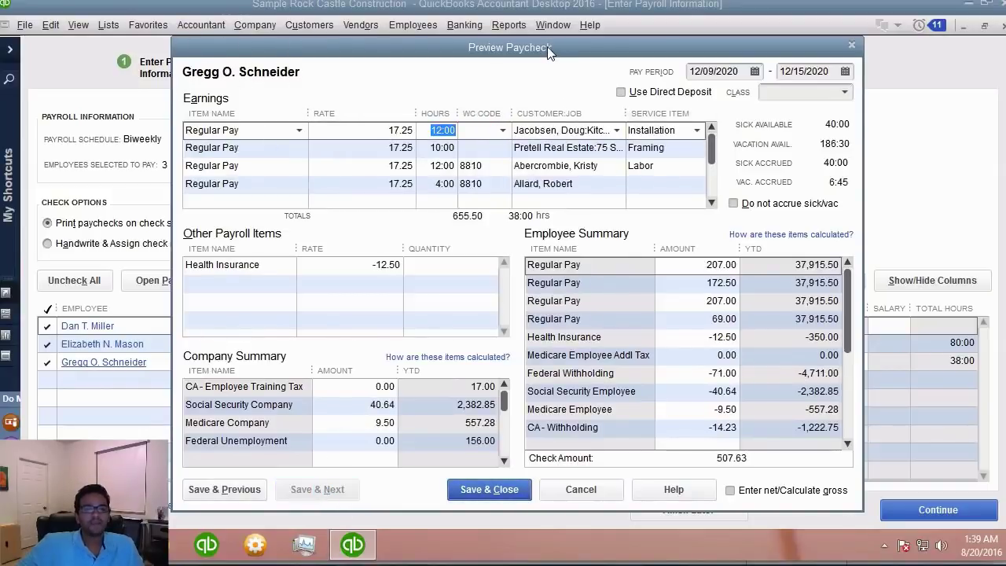
left_click_drag(549, 48, 562, 50)
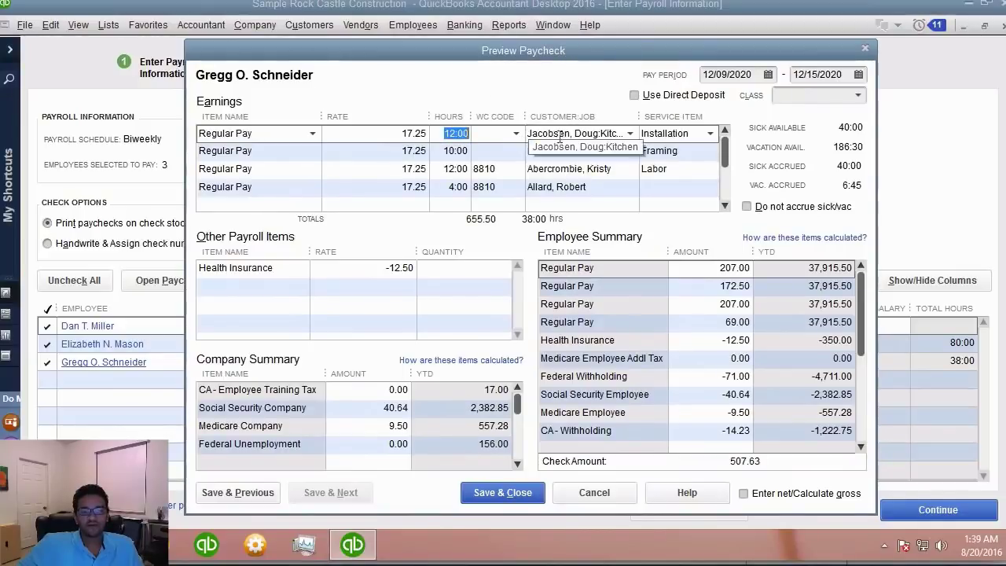
left_click(455, 151)
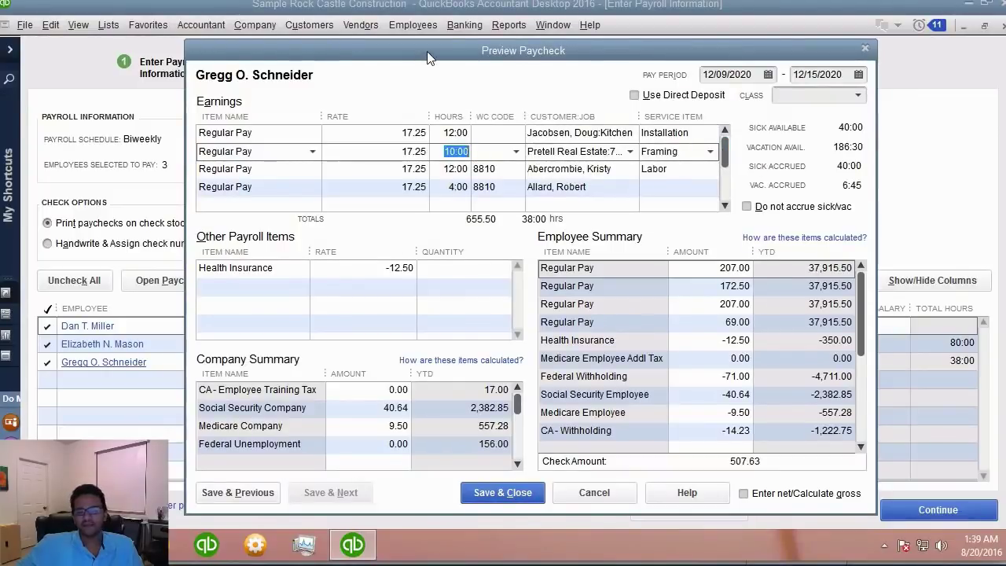
left_click_drag(428, 53, 456, 48)
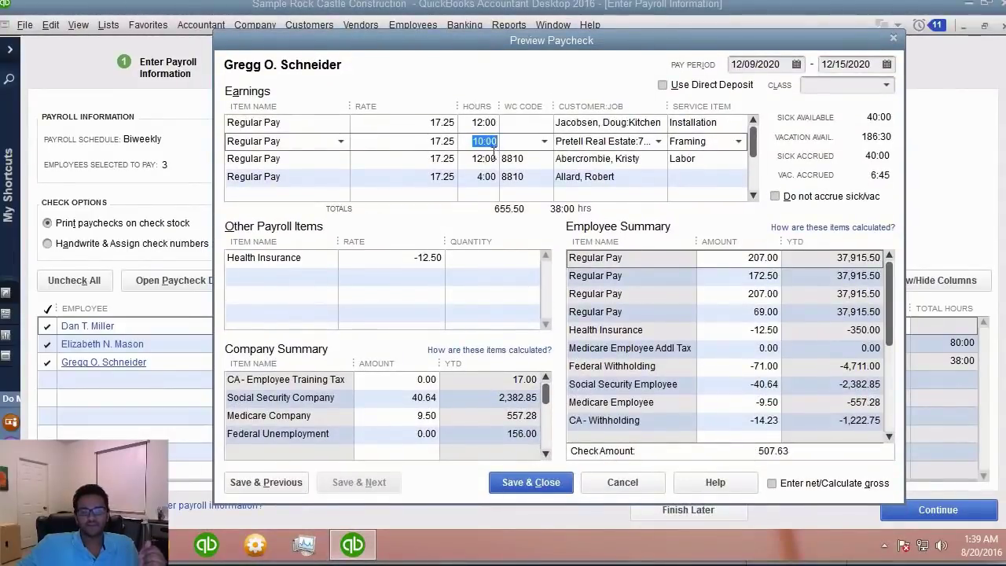
left_click(620, 128)
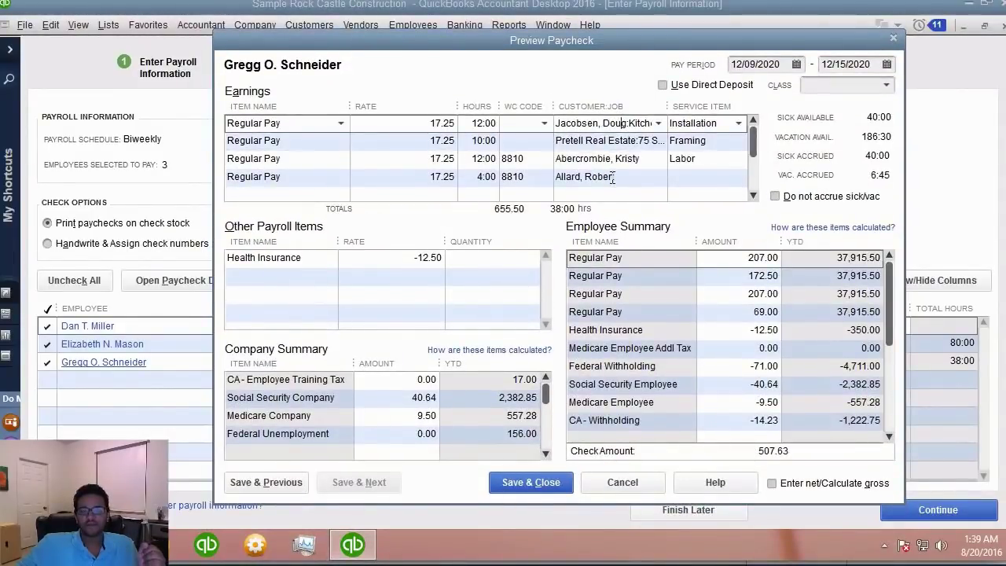
scroll(752, 149, "down", 1)
left_click(612, 174)
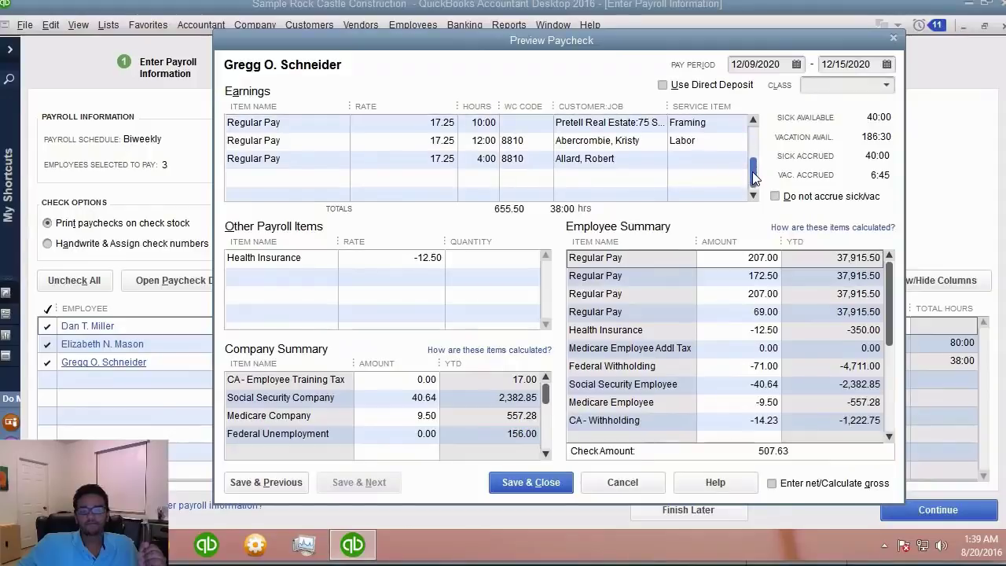
left_click(638, 159)
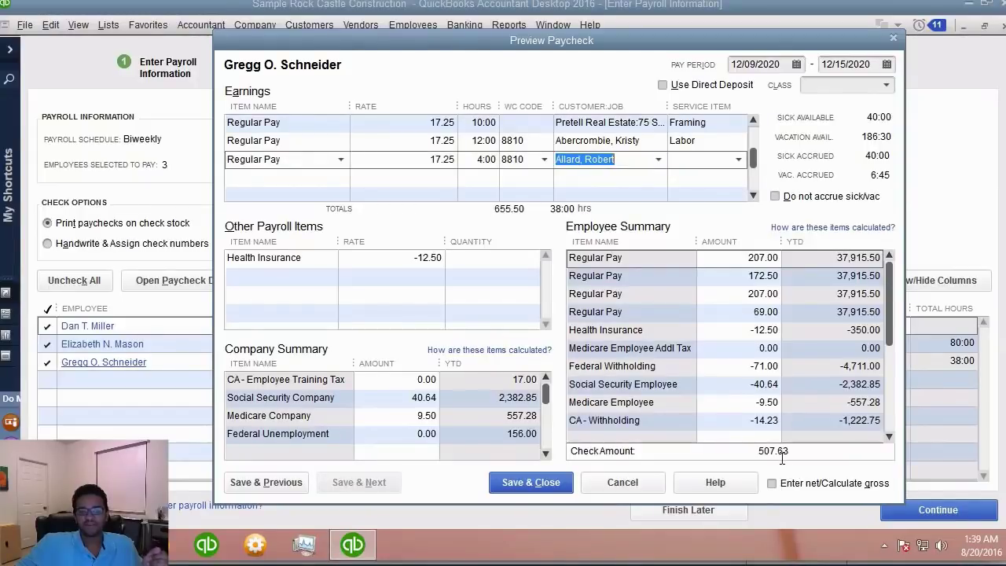
left_click(530, 488)
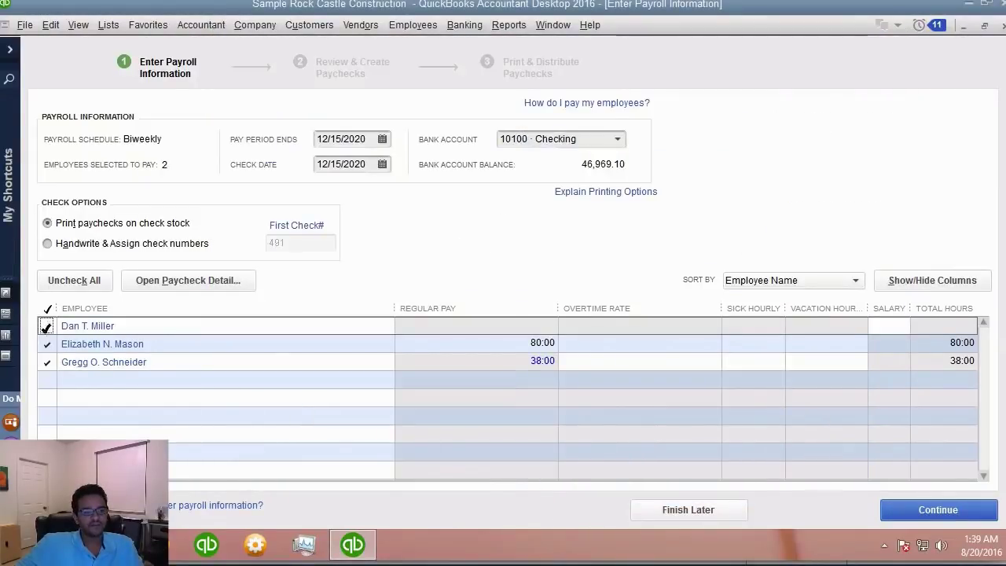
- Exclude the other hourly employee and create the single 507.63 paycheck to print
left_click(46, 344)
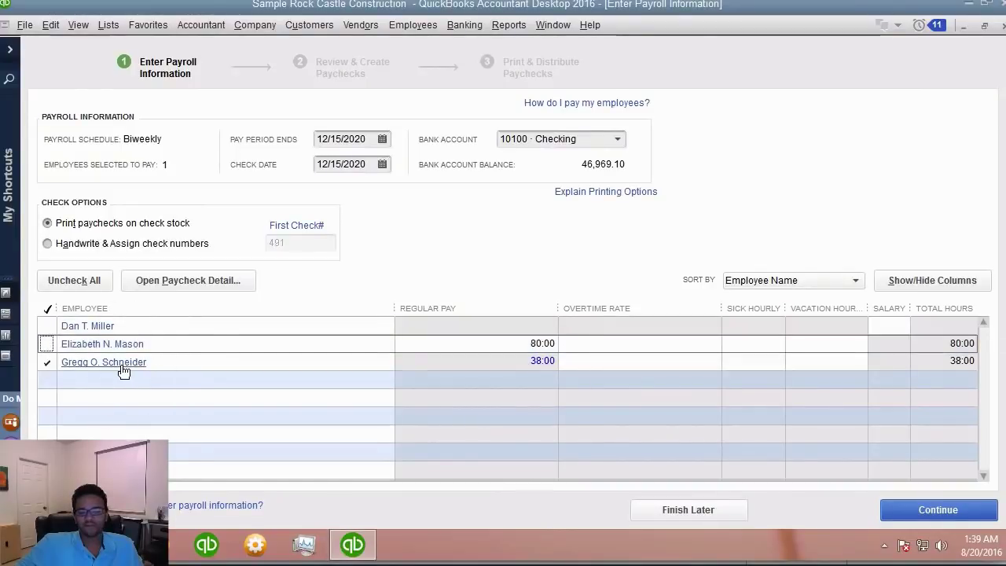
left_click(977, 512)
left_click(970, 511)
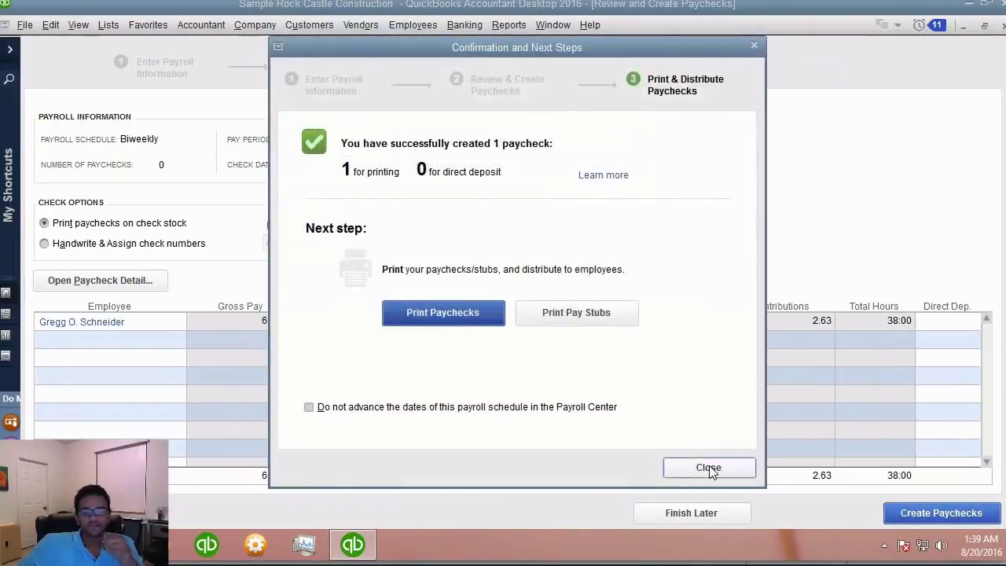
left_click(708, 467)
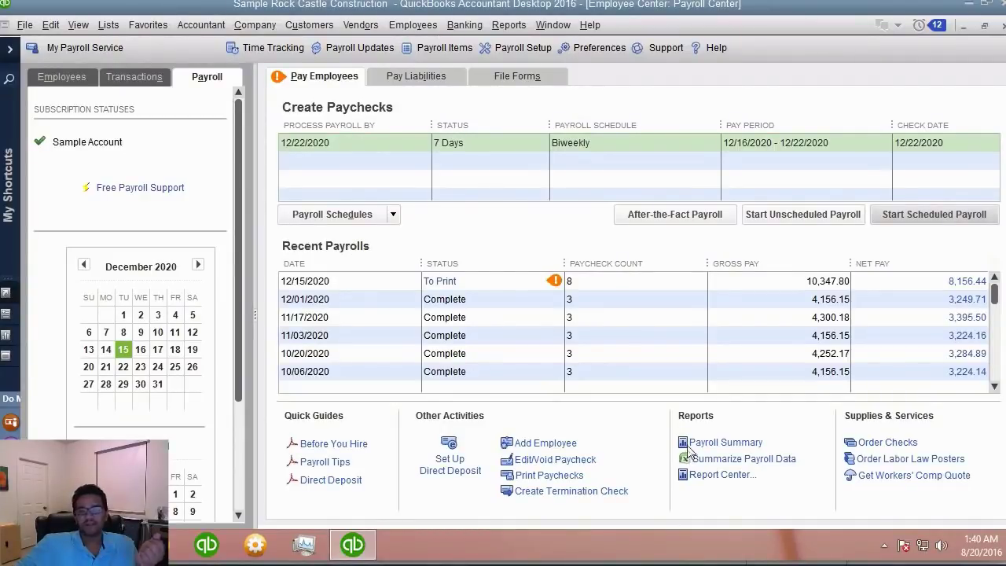
- Open the Unbilled Costs by Job report from the Jobs, Time & Mileage reports
left_click(513, 28)
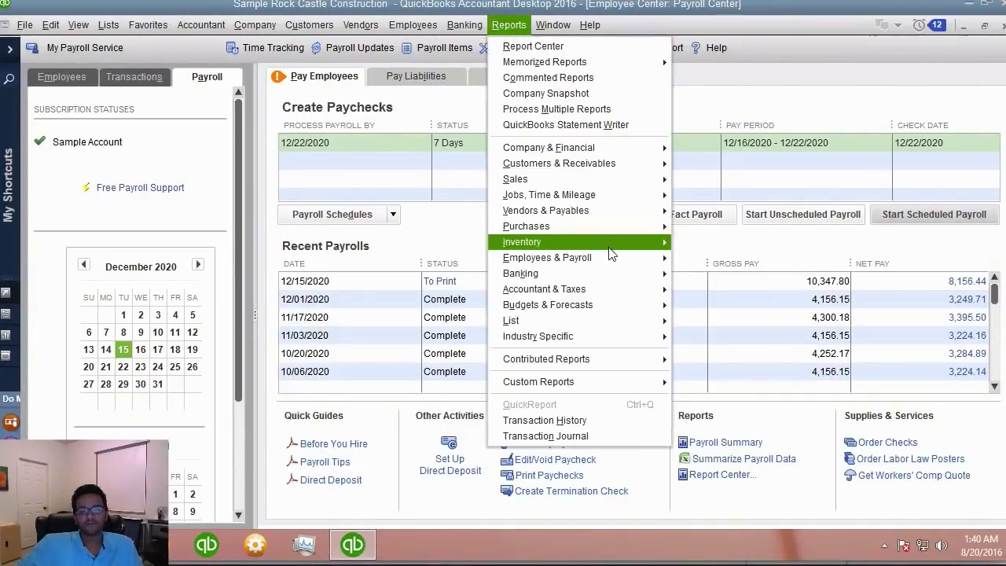
mouse_move(612, 264)
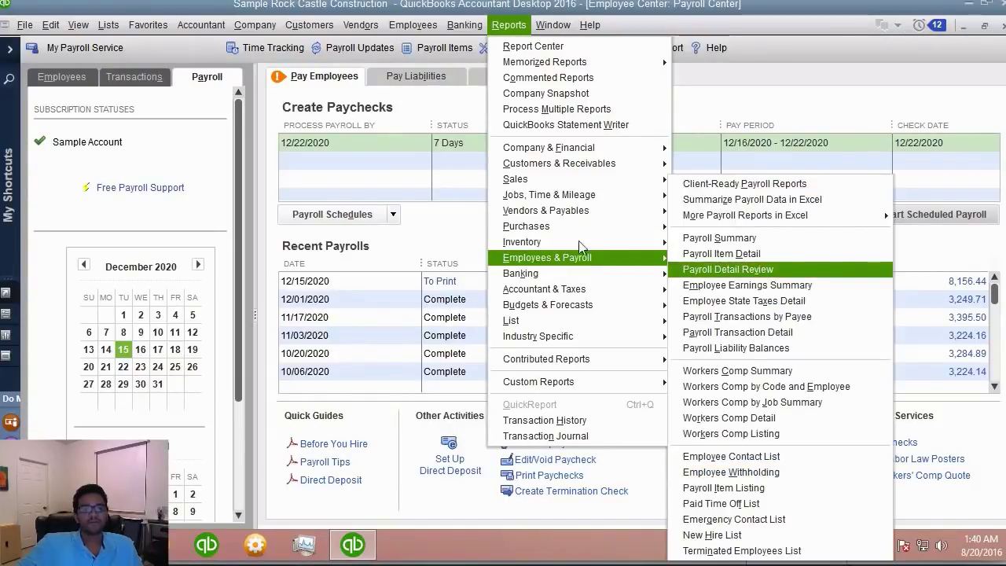
left_click(565, 201)
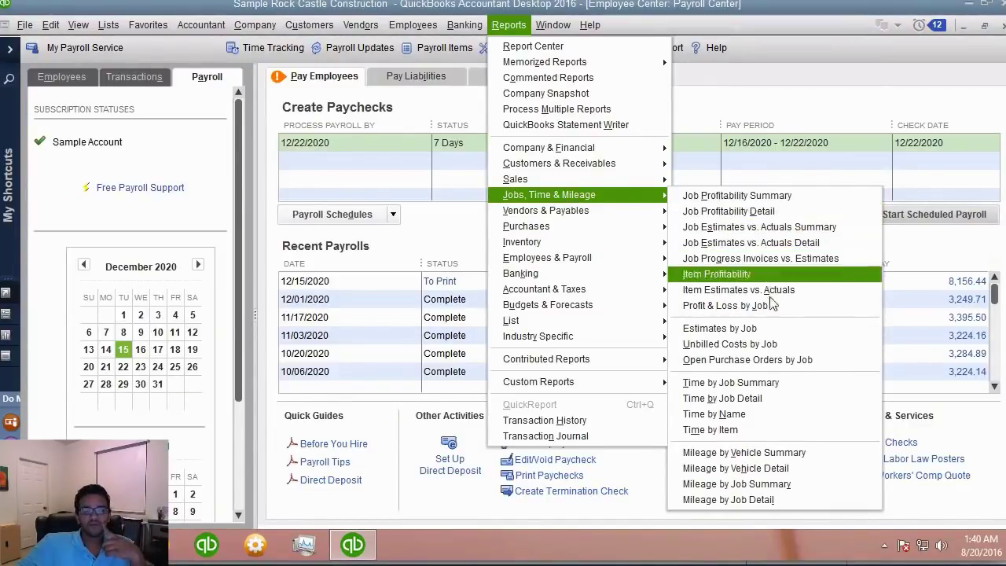
left_click(780, 347)
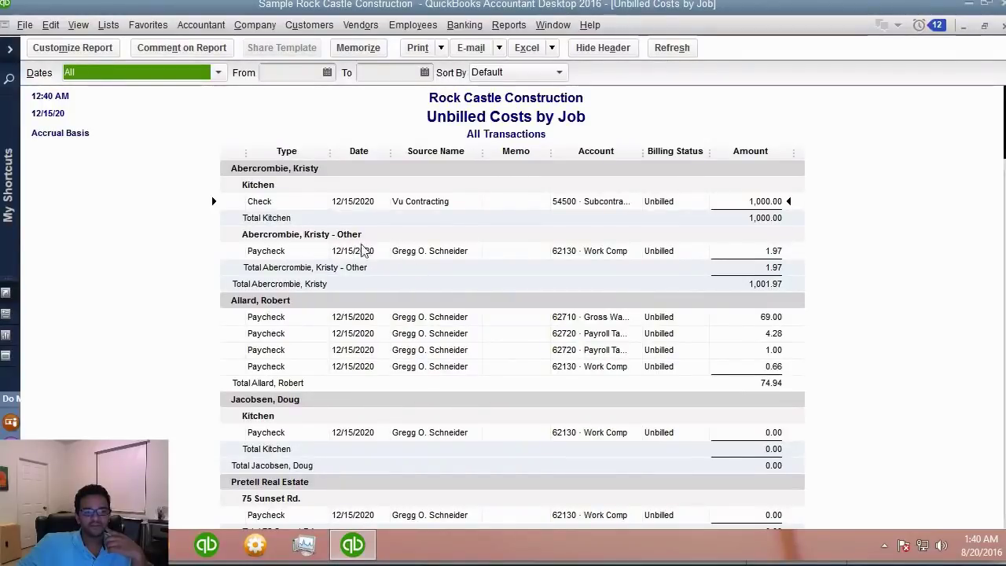
- Inspect the paycheck cost lines and drill into the 69.00 gross wages paycheck
left_click(781, 257)
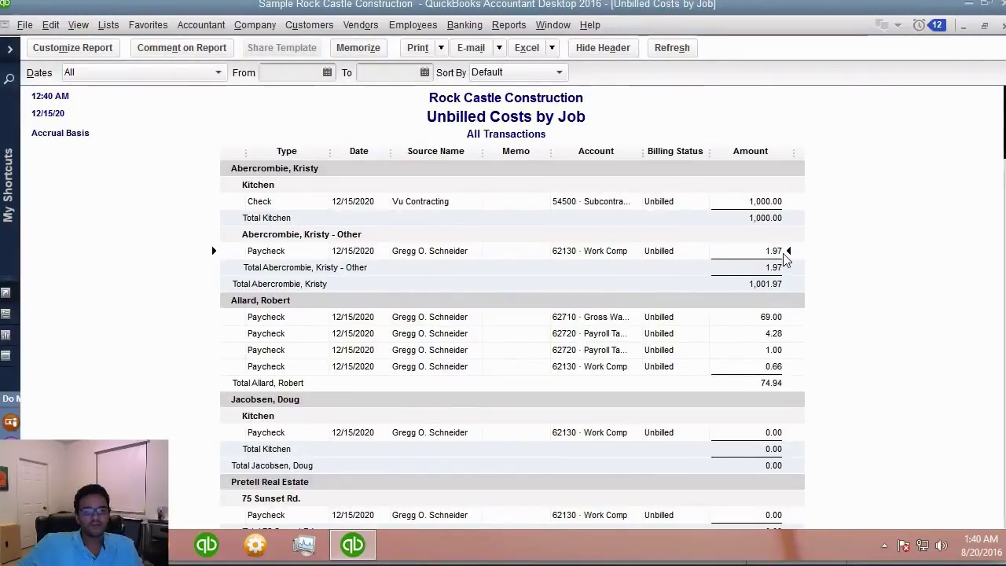
double_click(781, 257)
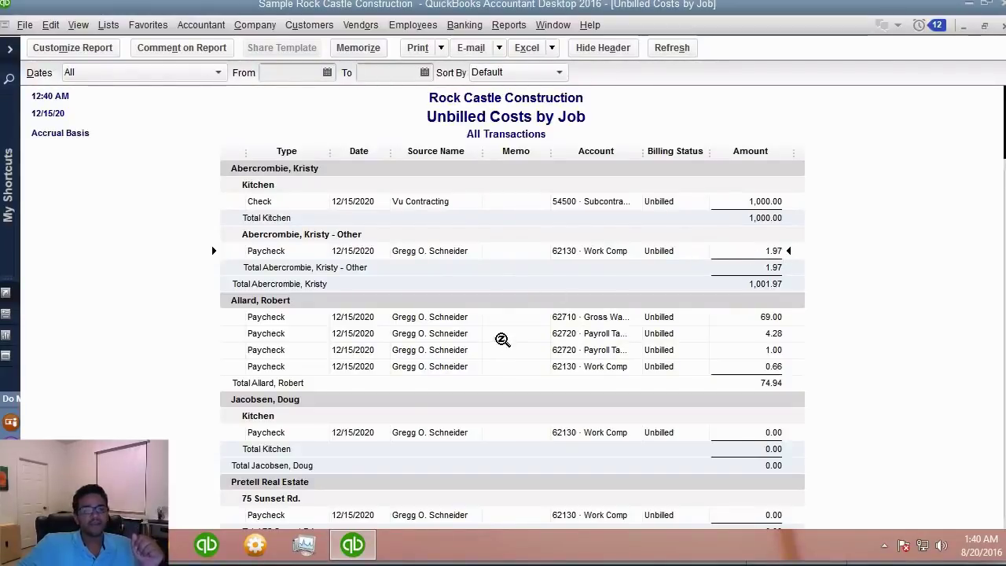
left_click(460, 317)
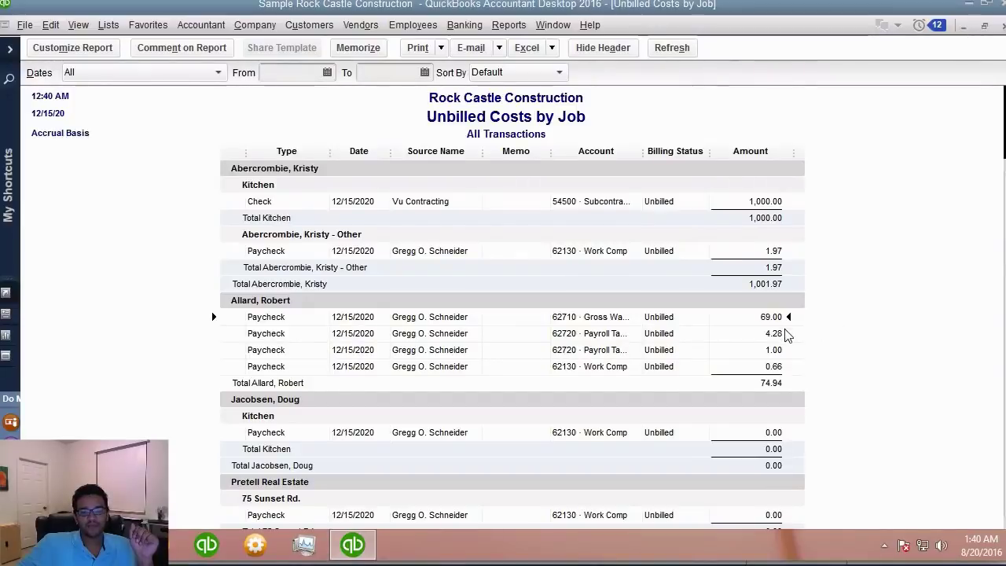
left_click(775, 367, "shift")
left_click(774, 317)
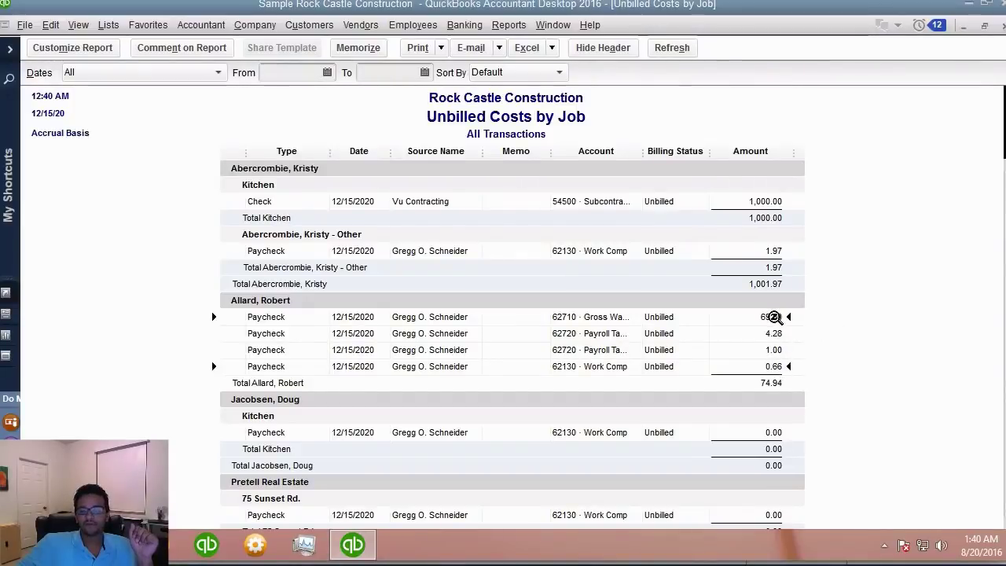
scroll(774, 317, "down", 6)
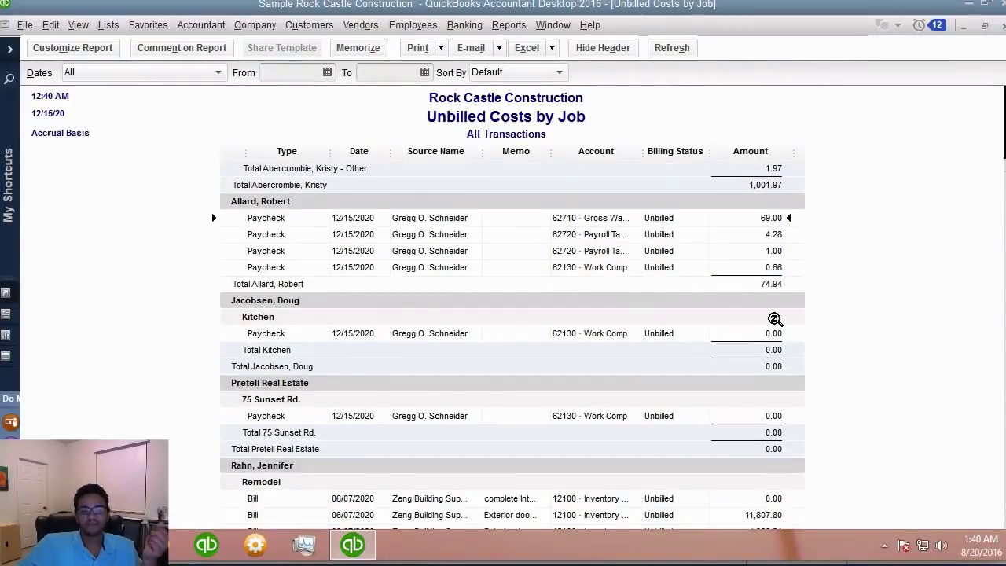
scroll(777, 321, "down", 9)
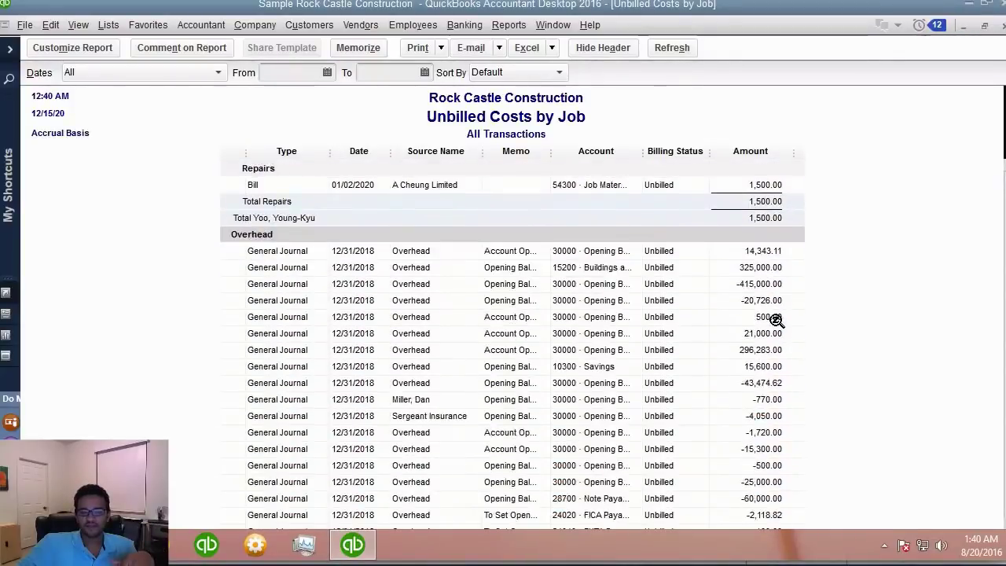
scroll(776, 321, "up", 10)
double_click(776, 320)
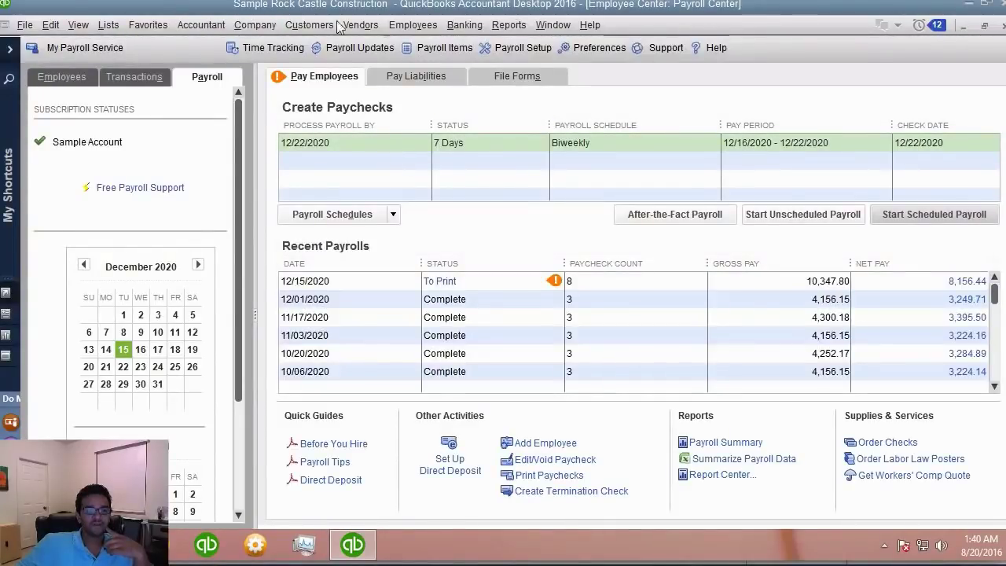
- Go to the Home page and start a new invoice
left_click(202, 25)
mouse_move(254, 24)
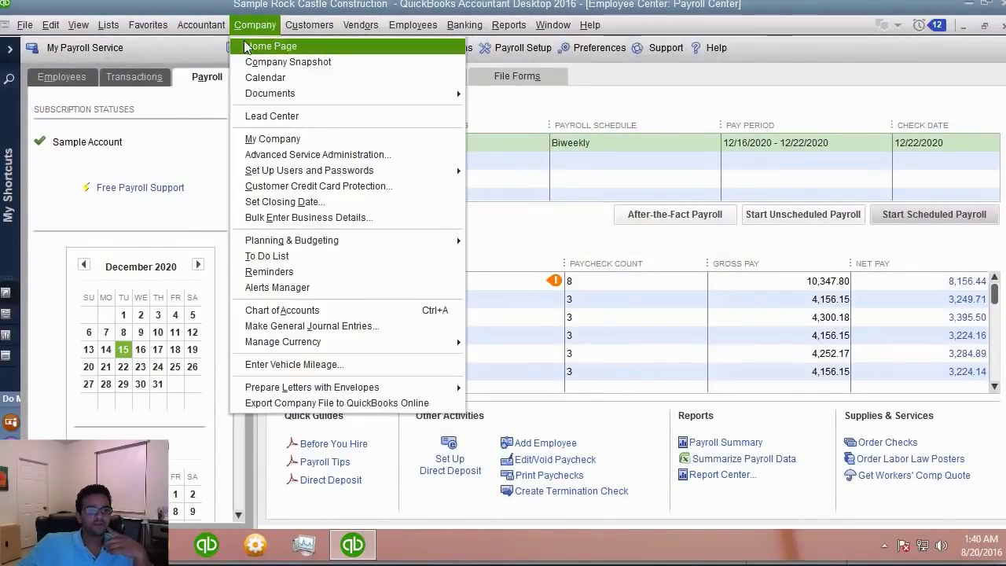
left_click(246, 47)
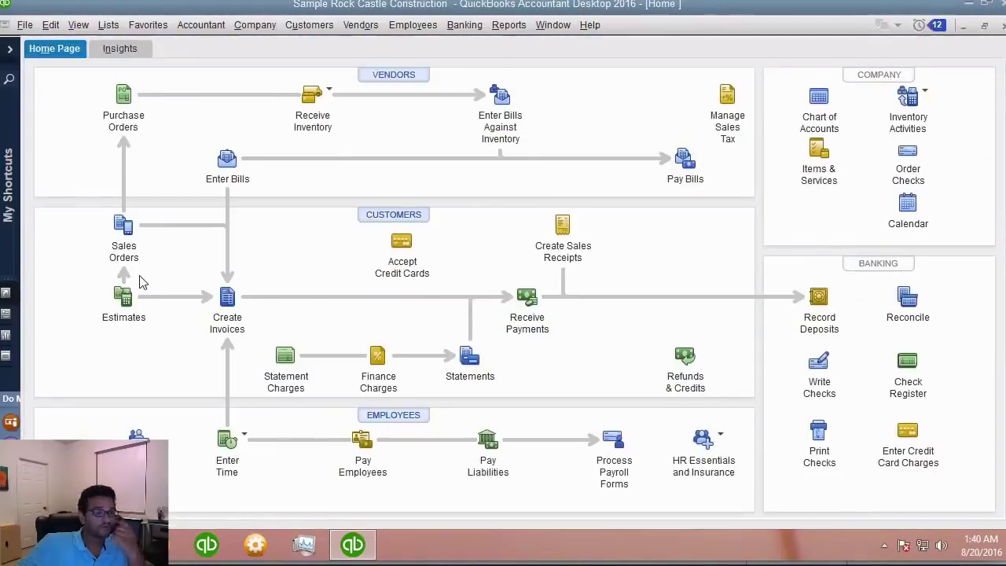
left_click(227, 296)
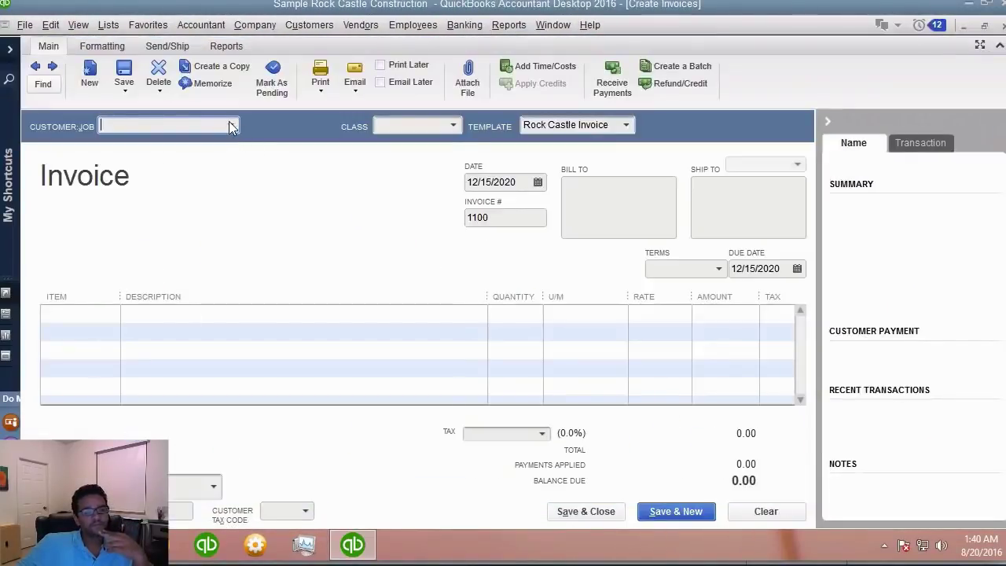
- Pick the customer, skip the Outlook error and estimate, and add outstanding billable time and costs
left_click(230, 128)
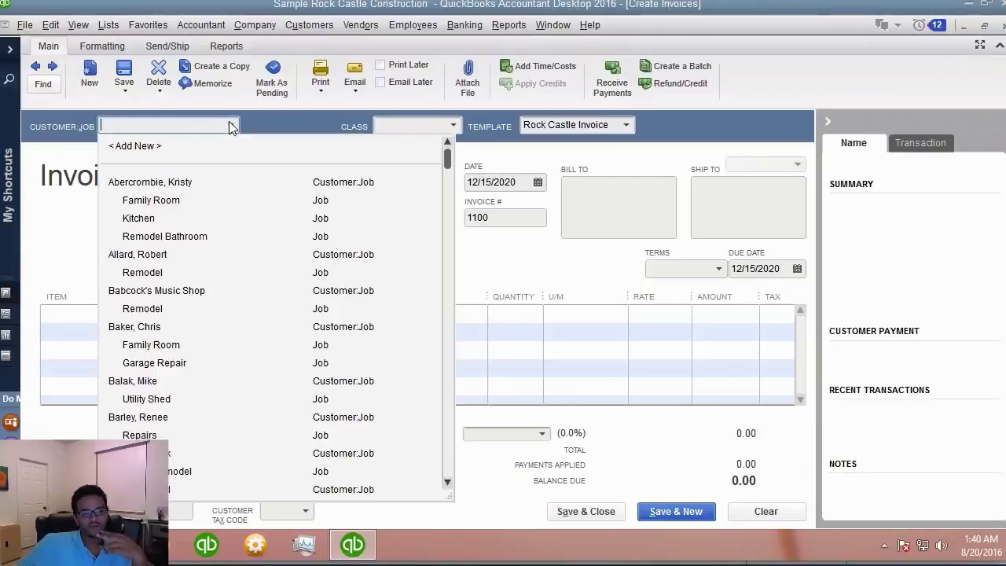
left_click(180, 191)
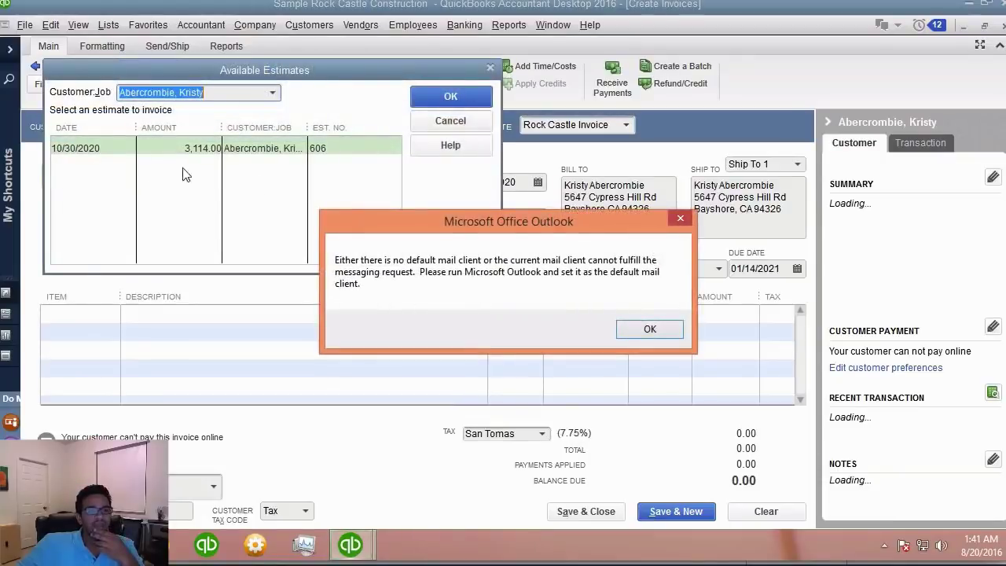
left_click(644, 327)
left_click(451, 122)
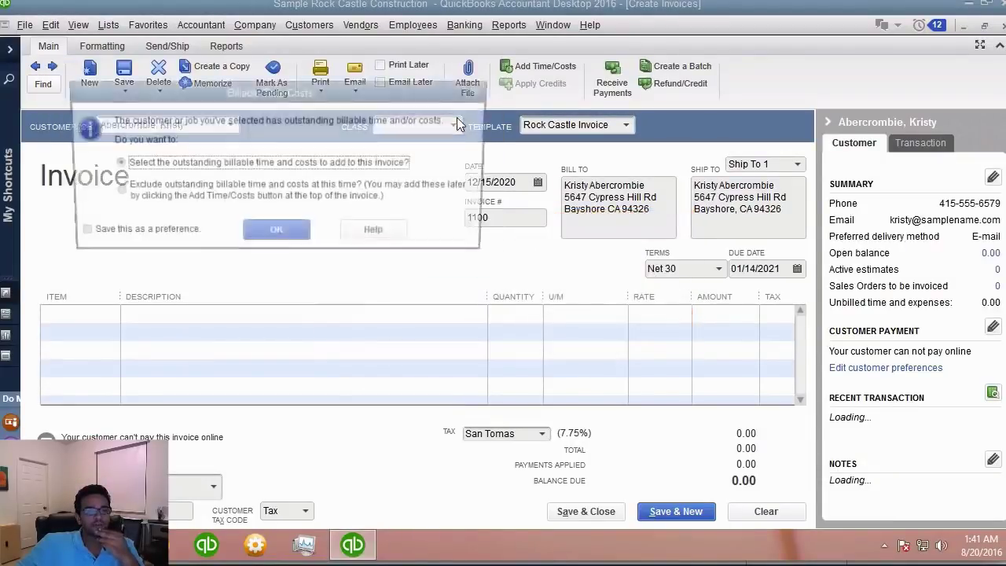
left_click_drag(262, 98, 375, 166)
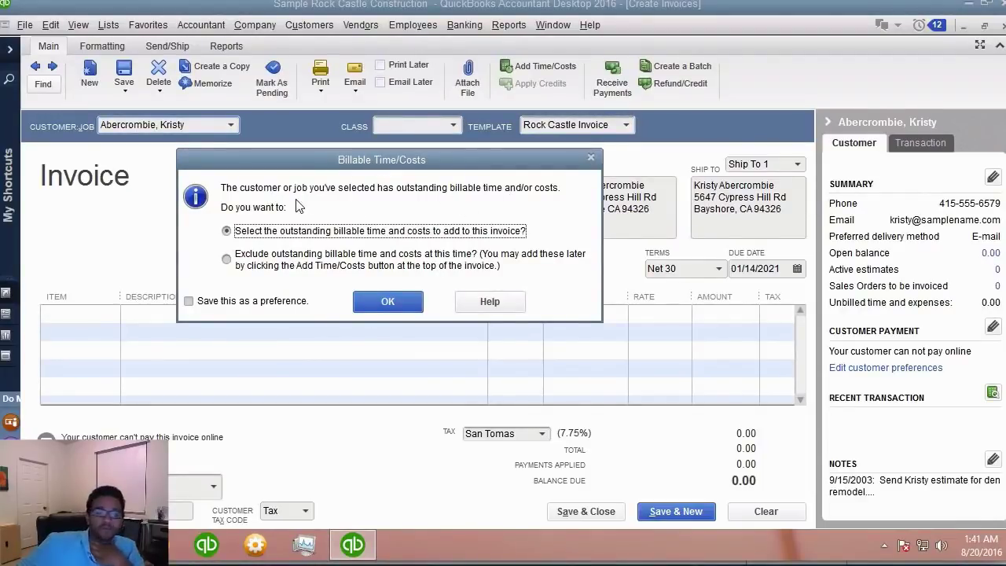
left_click(399, 299)
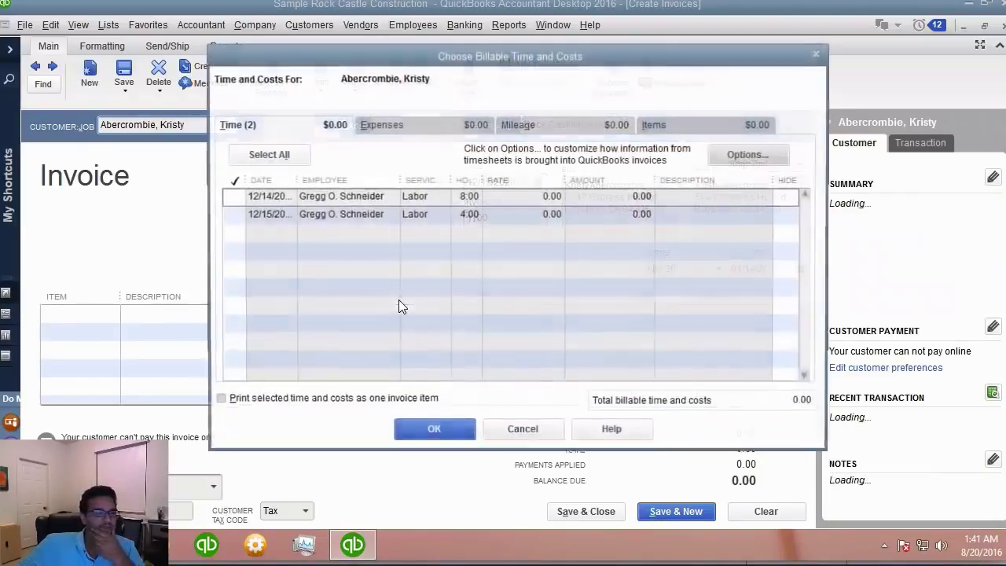
- Check the Items, Mileage and Expenses tabs, then bill both Labor time entries (8:00 and 4:00)
left_click(717, 125)
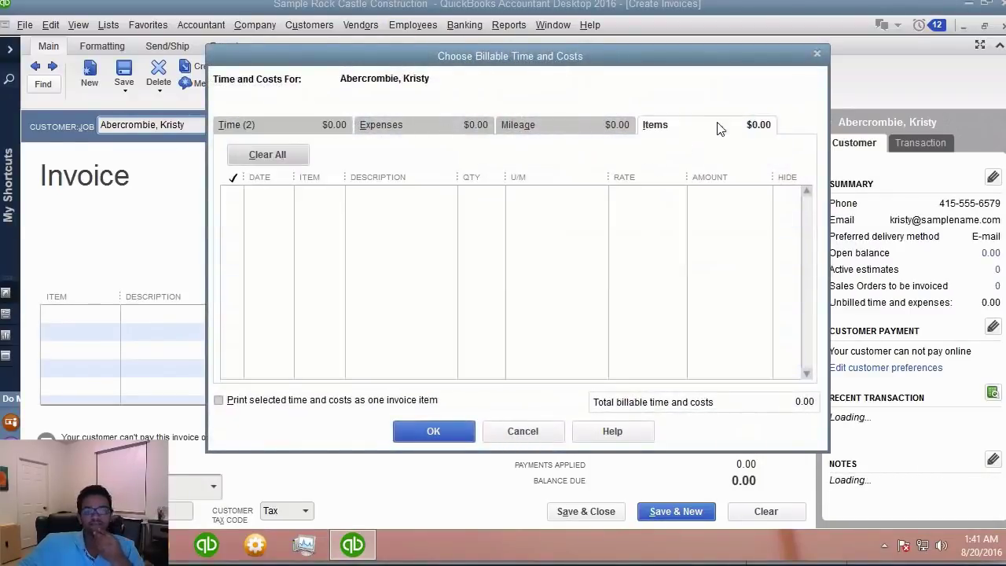
left_click(573, 124)
left_click(464, 124)
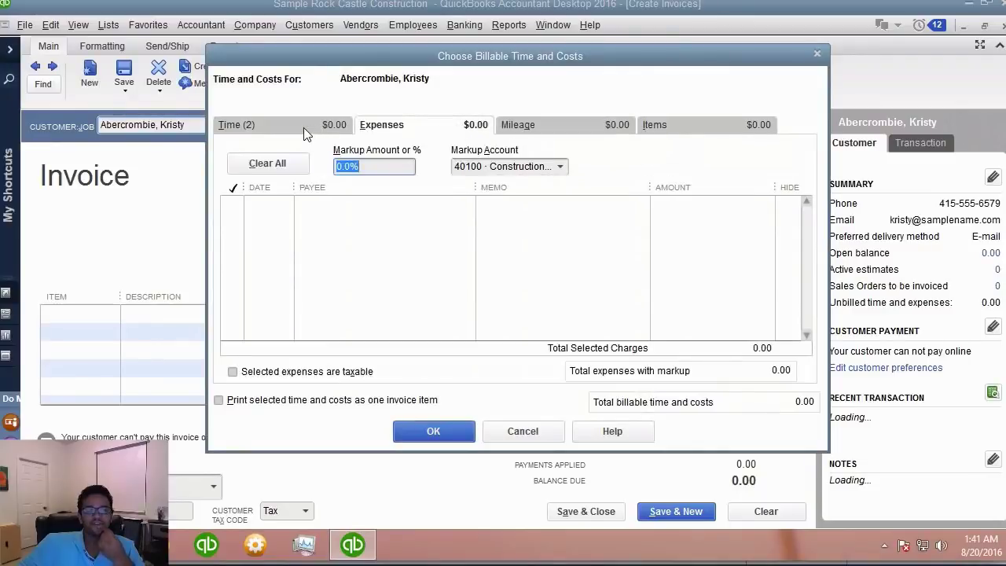
left_click(305, 132)
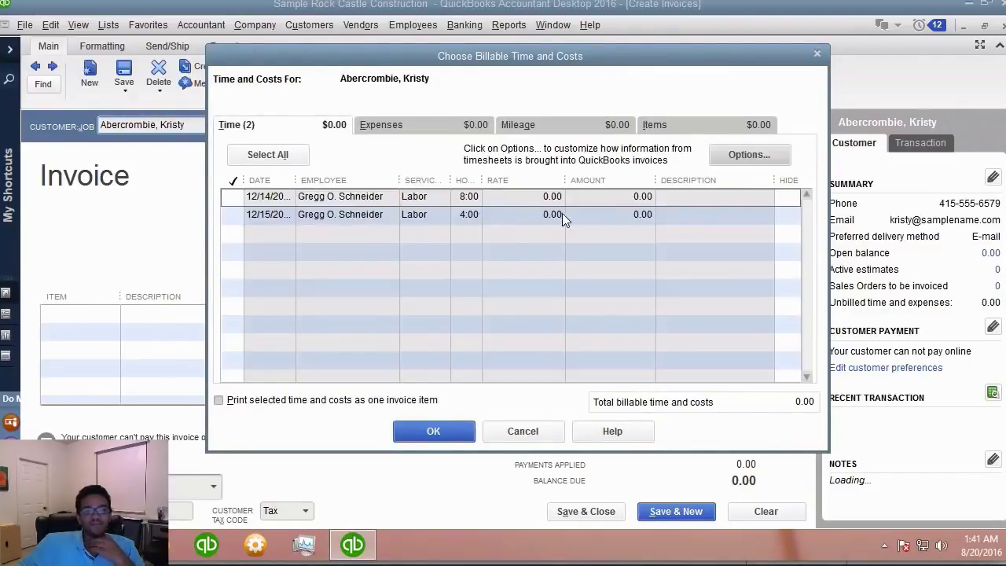
left_click_drag(482, 180, 536, 180)
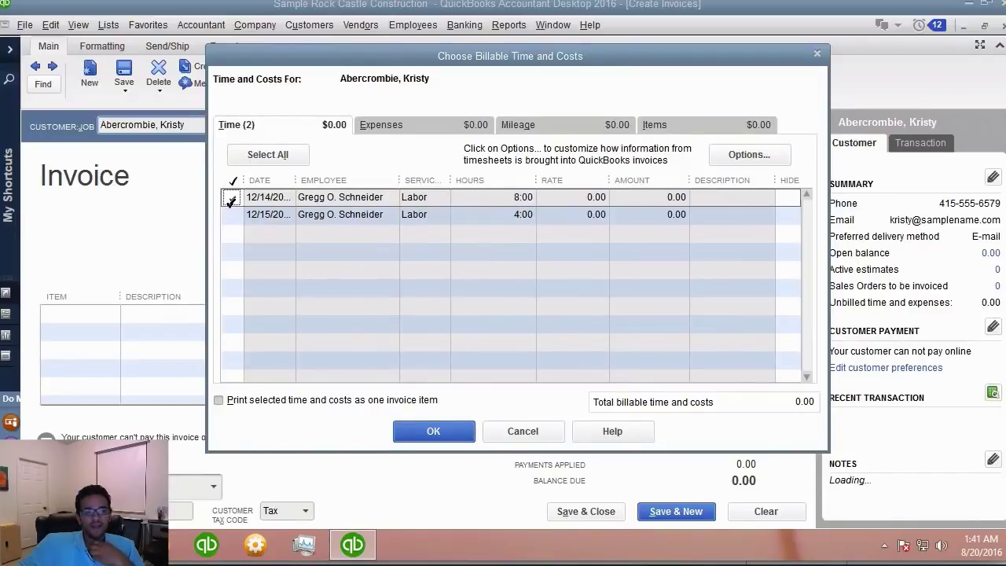
left_click(230, 214)
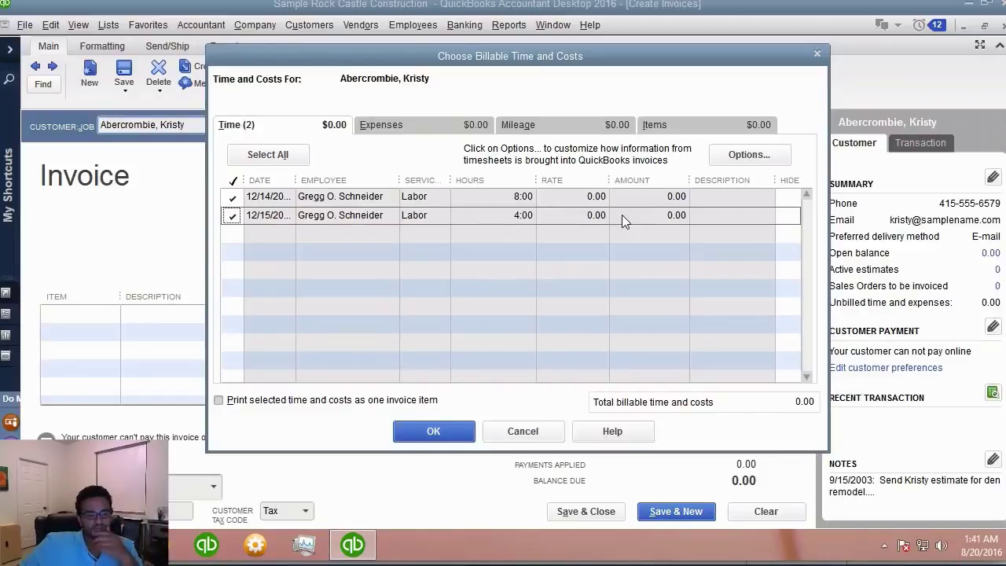
left_click(416, 430)
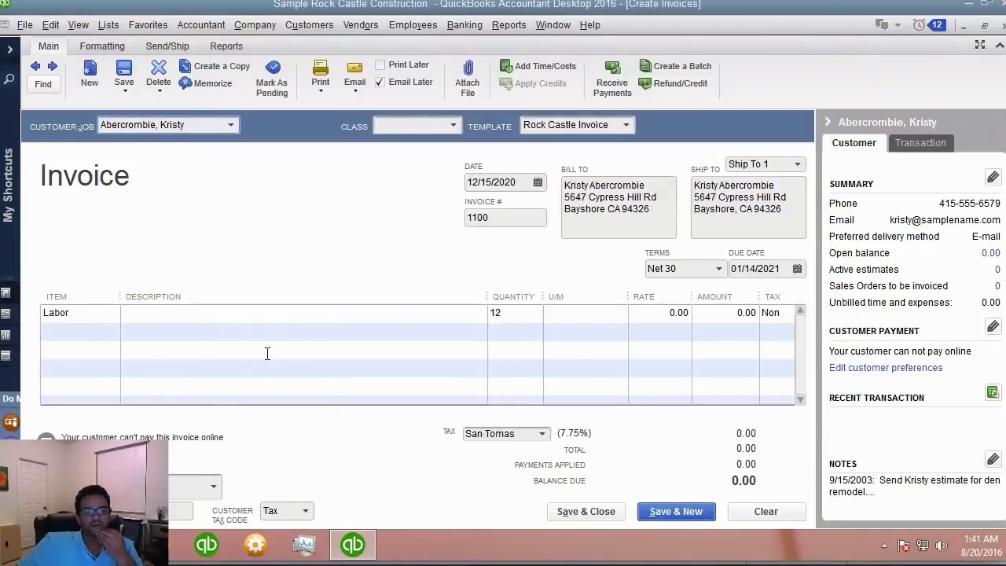
- Set the Labor rate to 75.00 for a 900.00 total and save the invoice without an Outlook profile
left_click(516, 312)
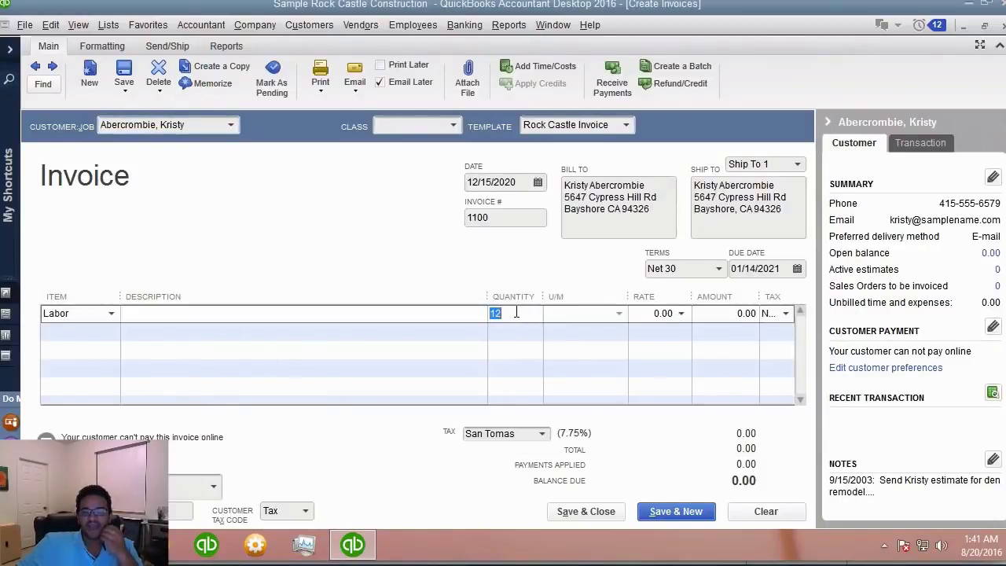
left_click(637, 312)
type("7")
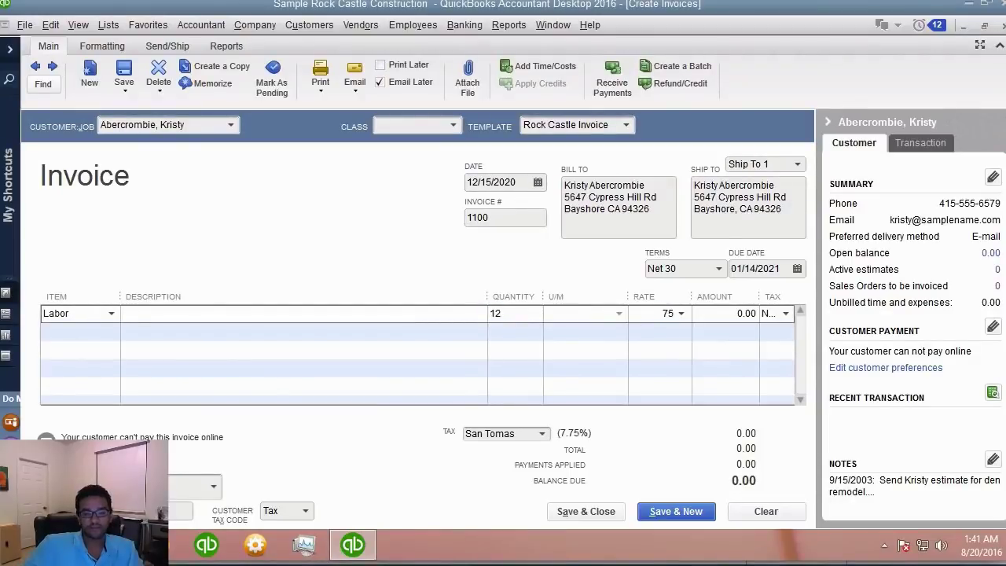
type("5")
key("Tab")
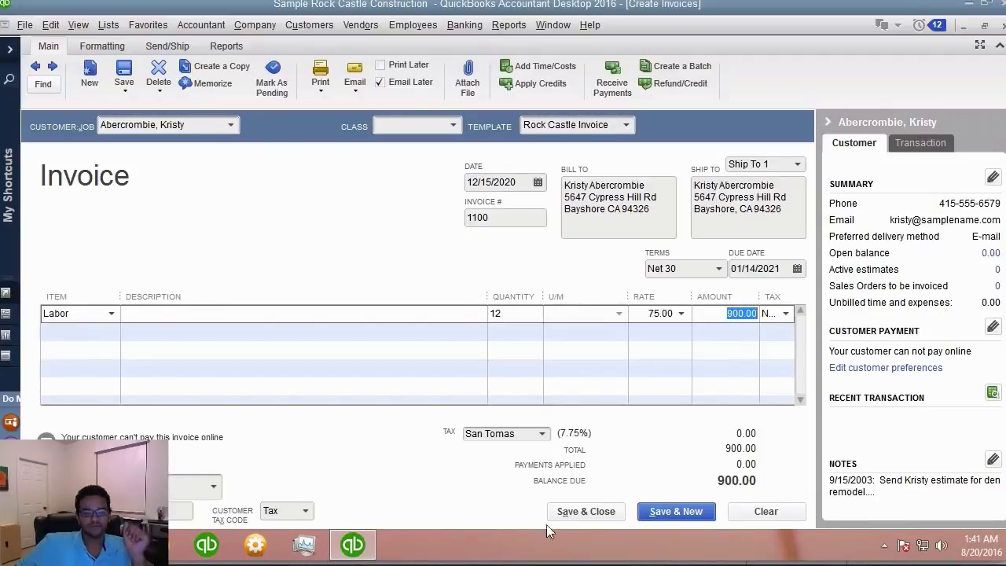
left_click(585, 513)
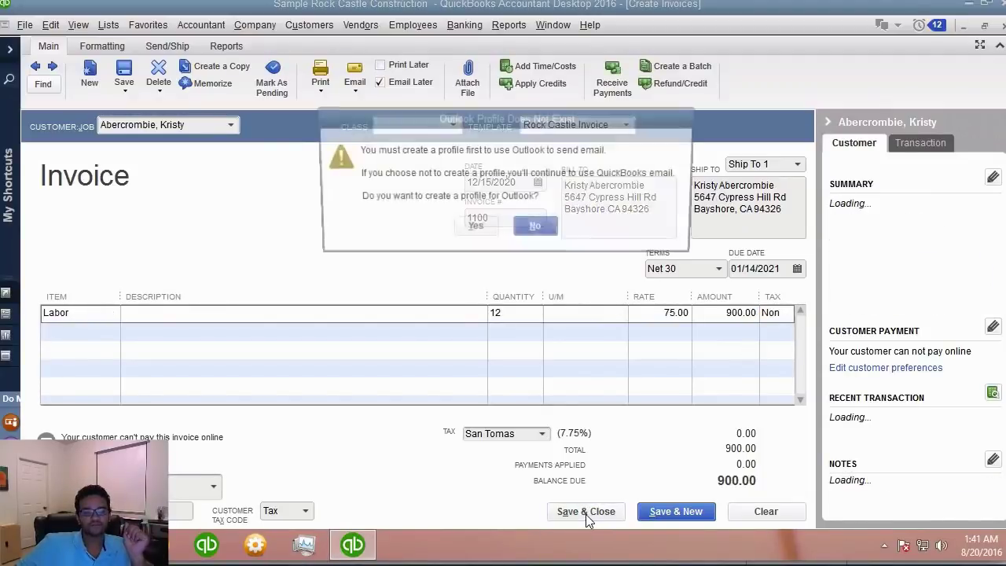
left_click(527, 234)
left_click(12, 384)
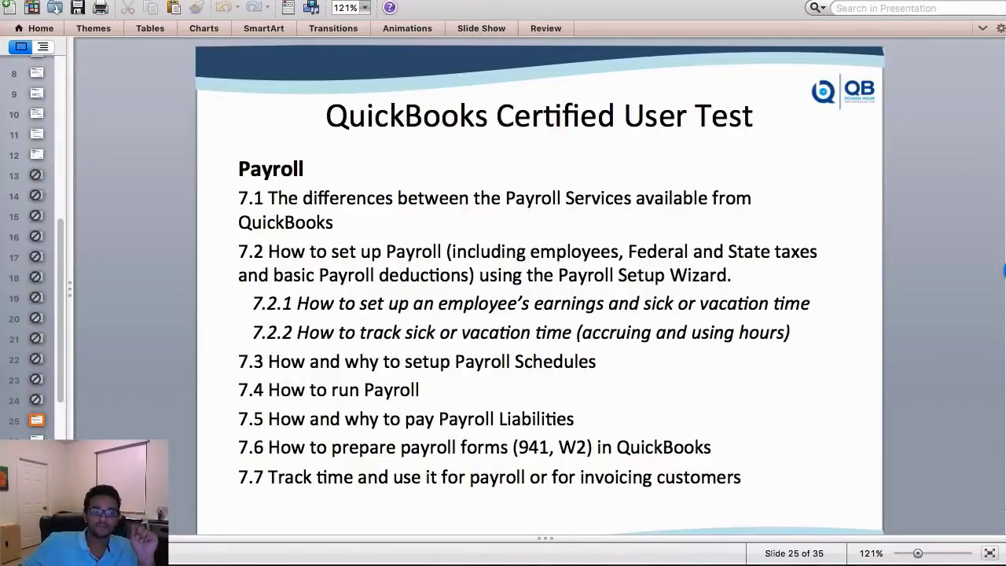
- Advance to slide 26, the Question 13 quiz on paycheck styles
key("Down")
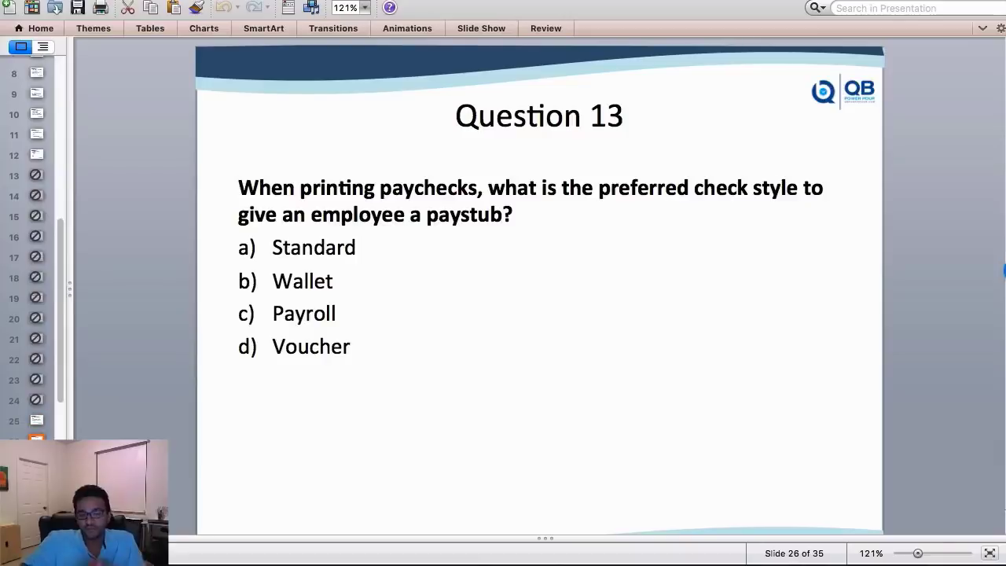